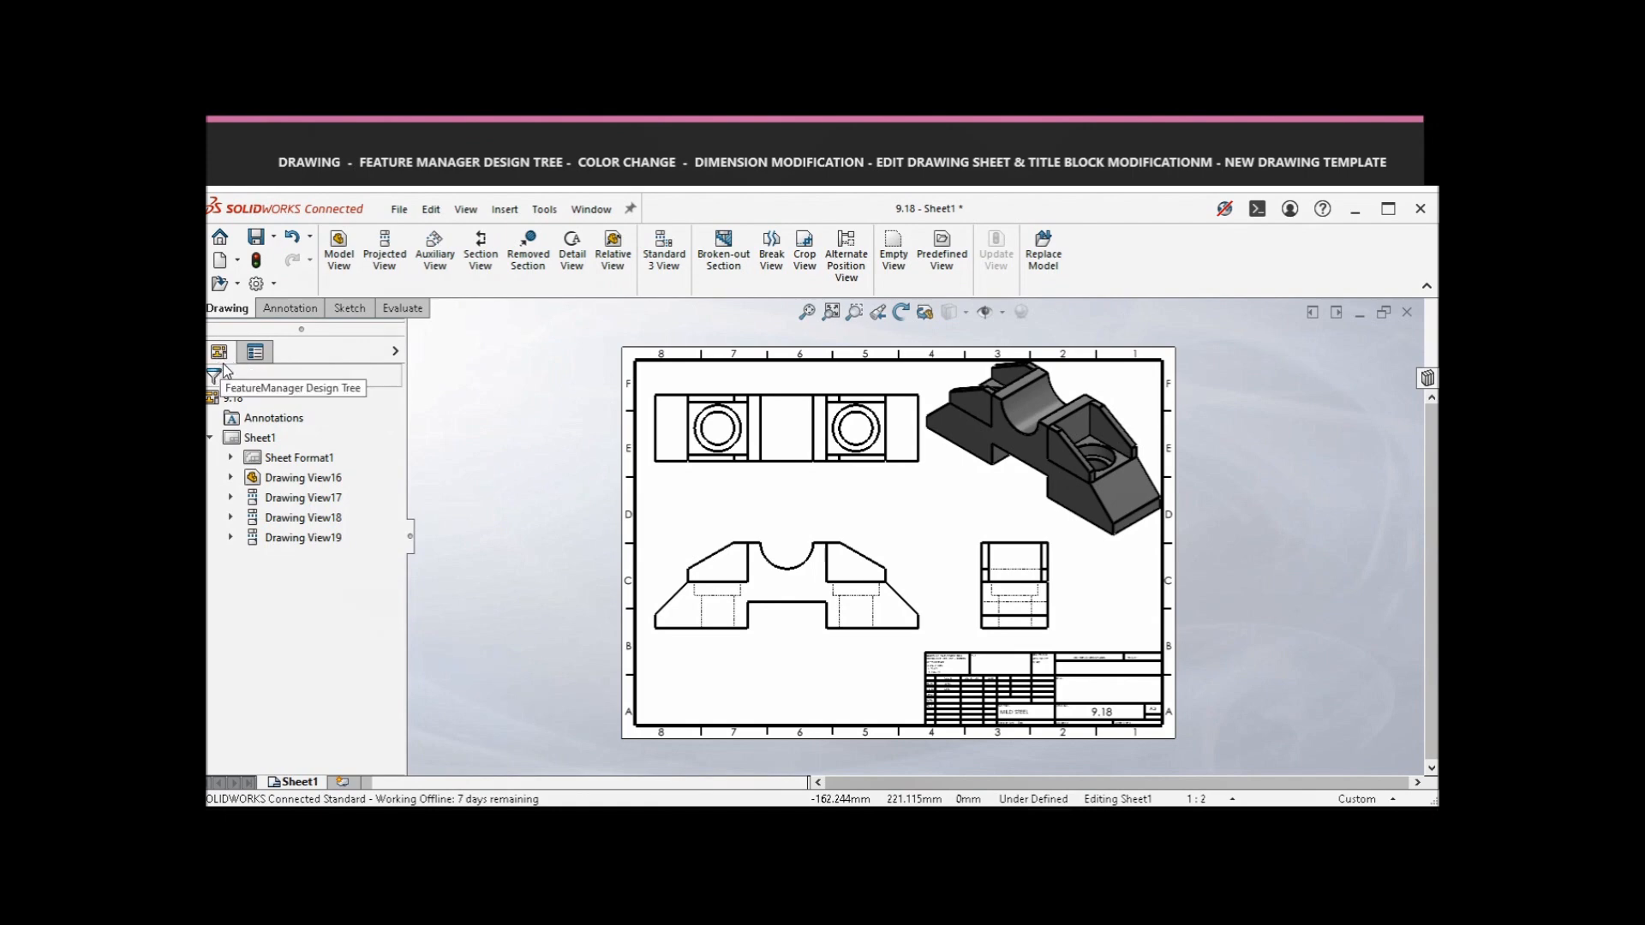
# - Open the part shown in the isometric drawing view, examine its feature tree, and return to the drawing
pyautogui.click(1032, 478)
pyautogui.click(1103, 435)
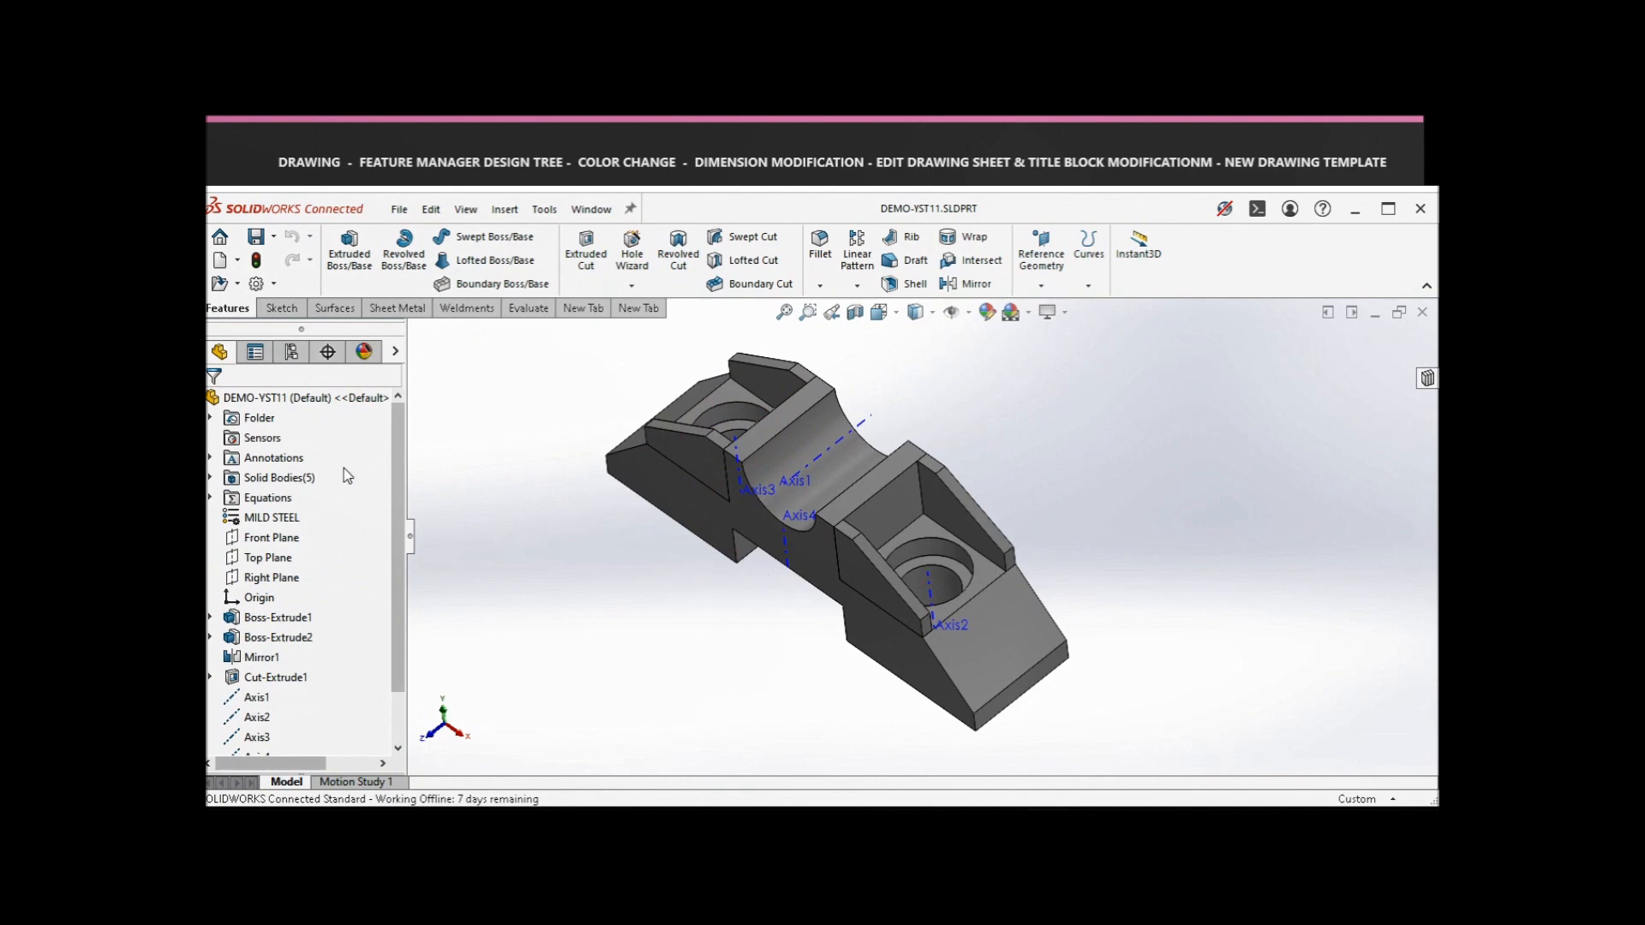
pyautogui.scroll(-1, 330, 586)
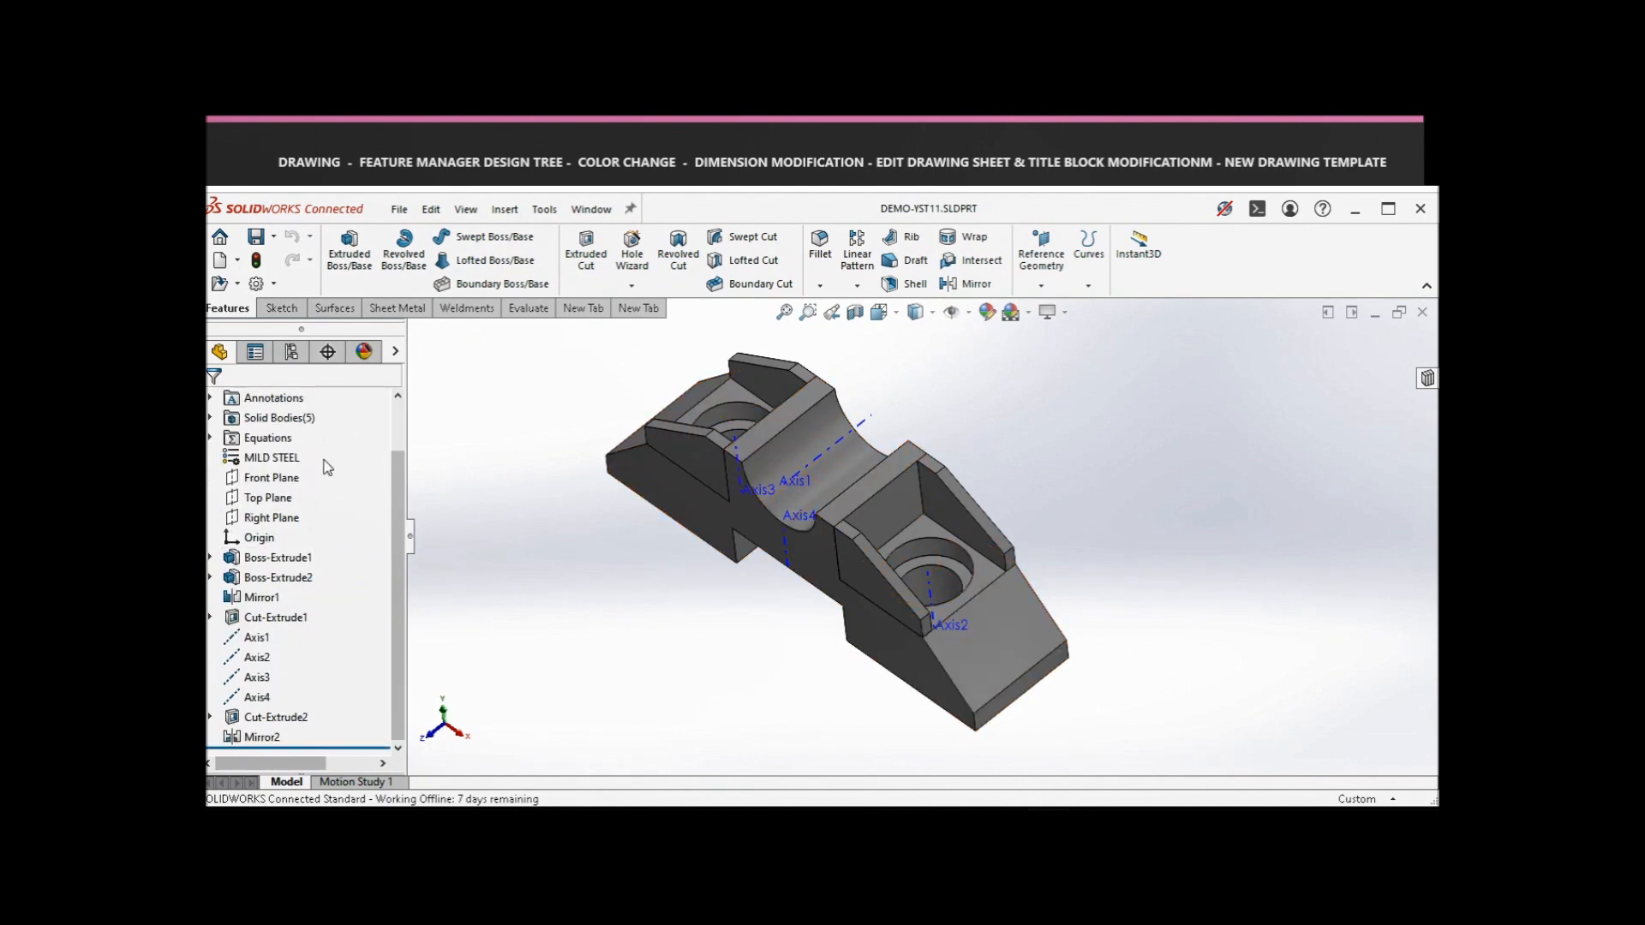
pyautogui.scroll(1, 258, 459)
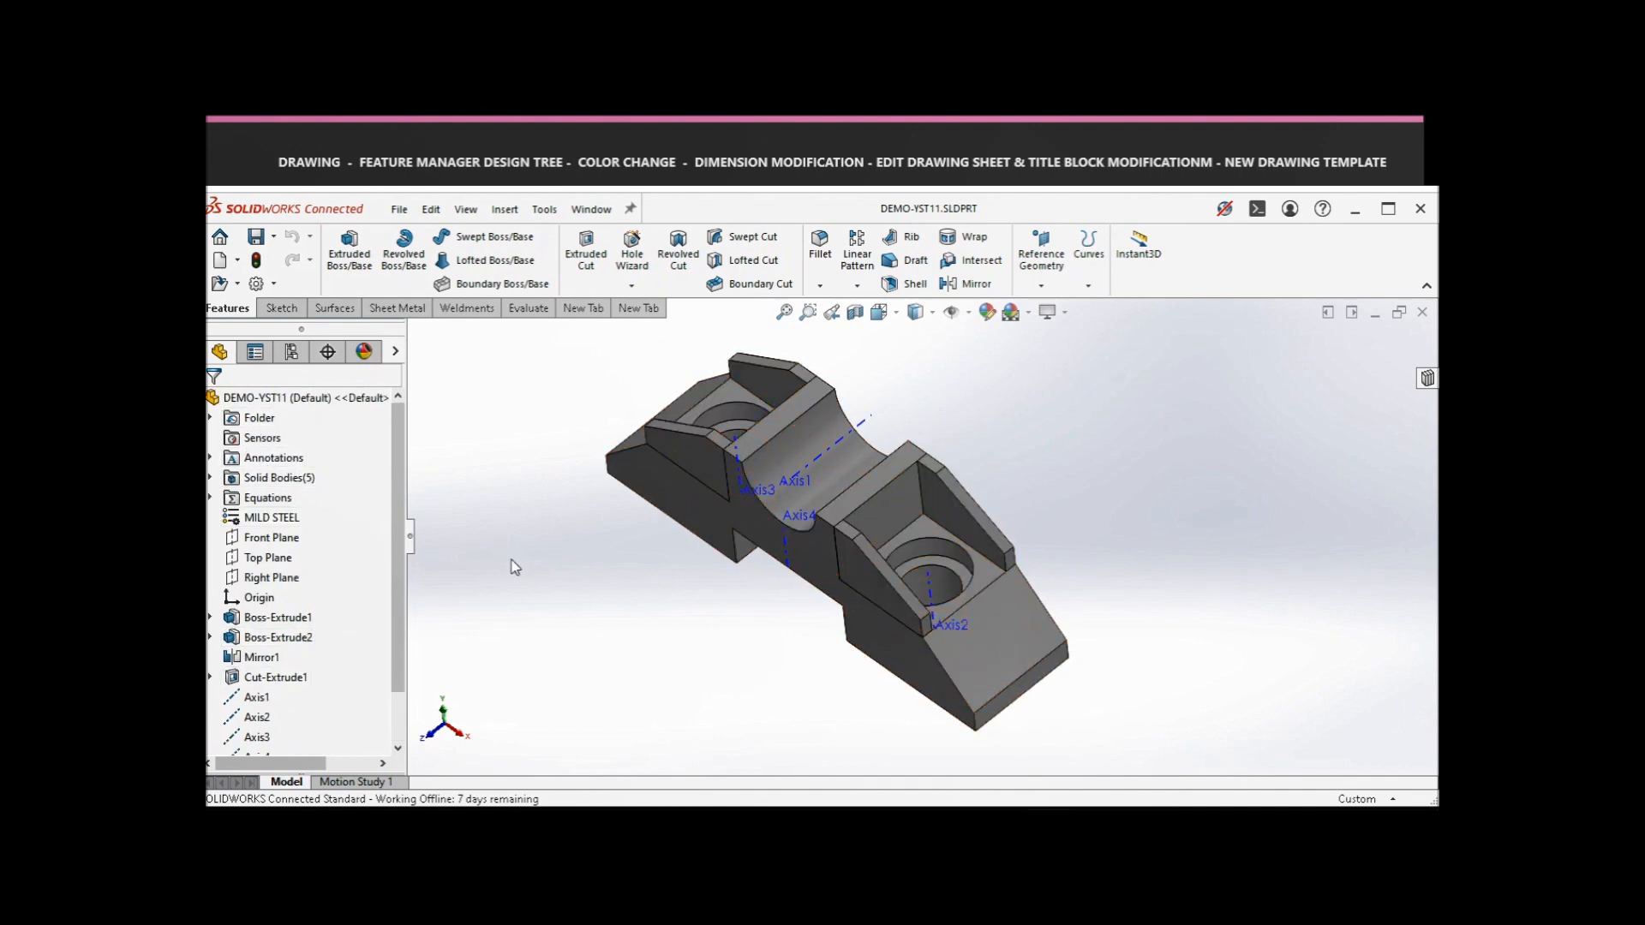
pyautogui.rightClick(292, 620)
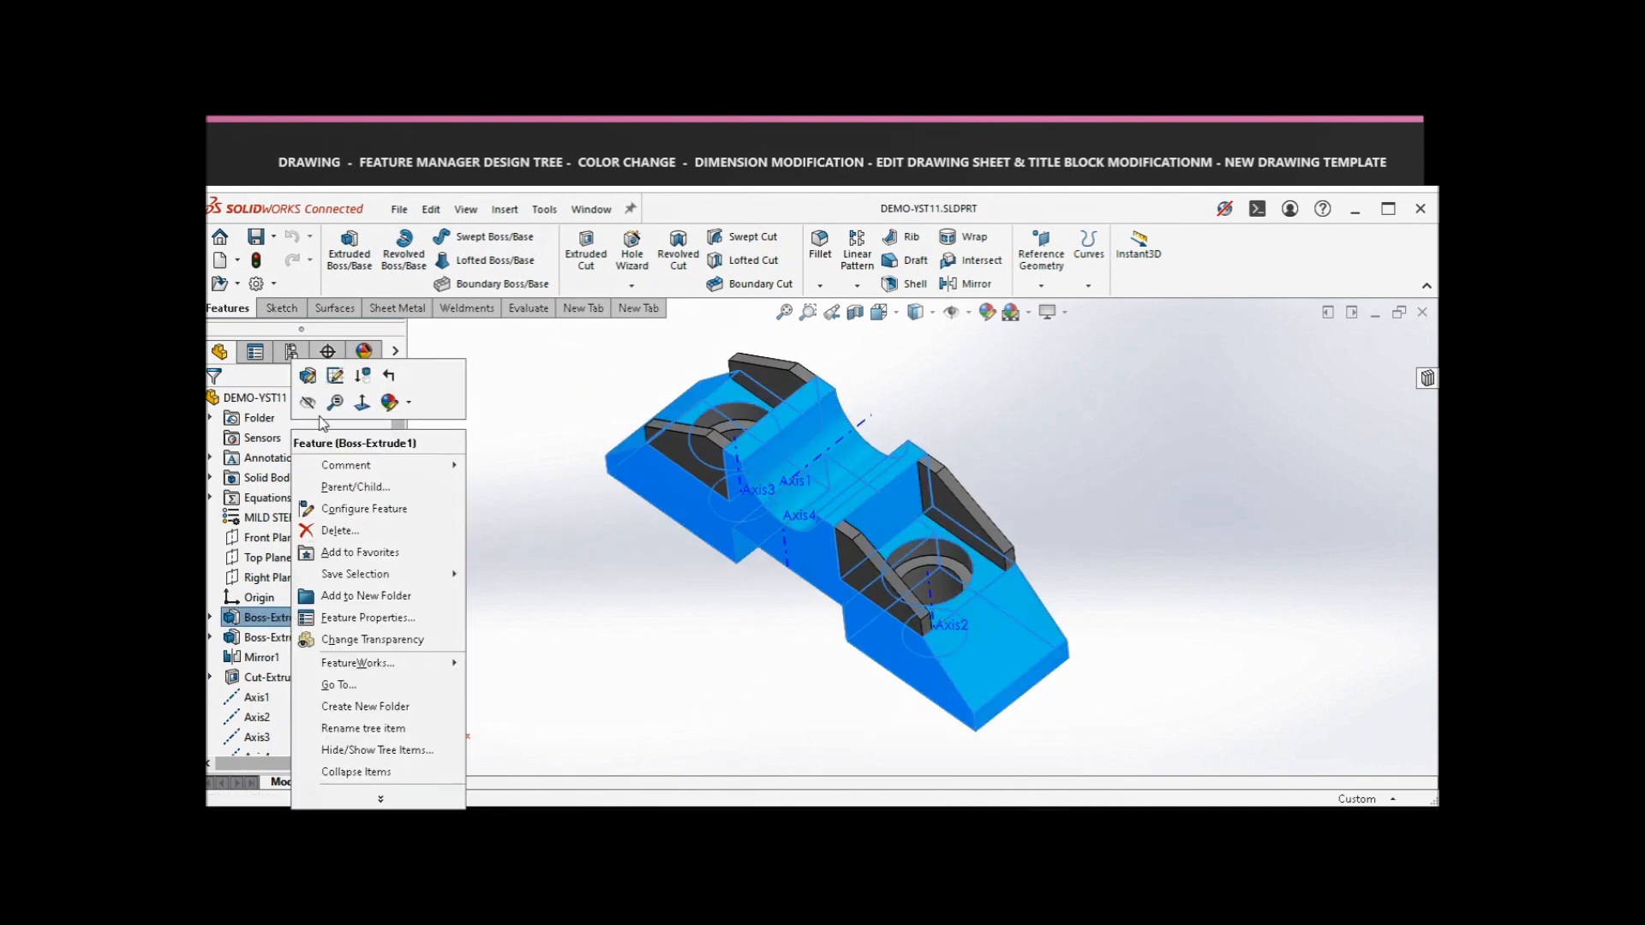
pyautogui.click(597, 625)
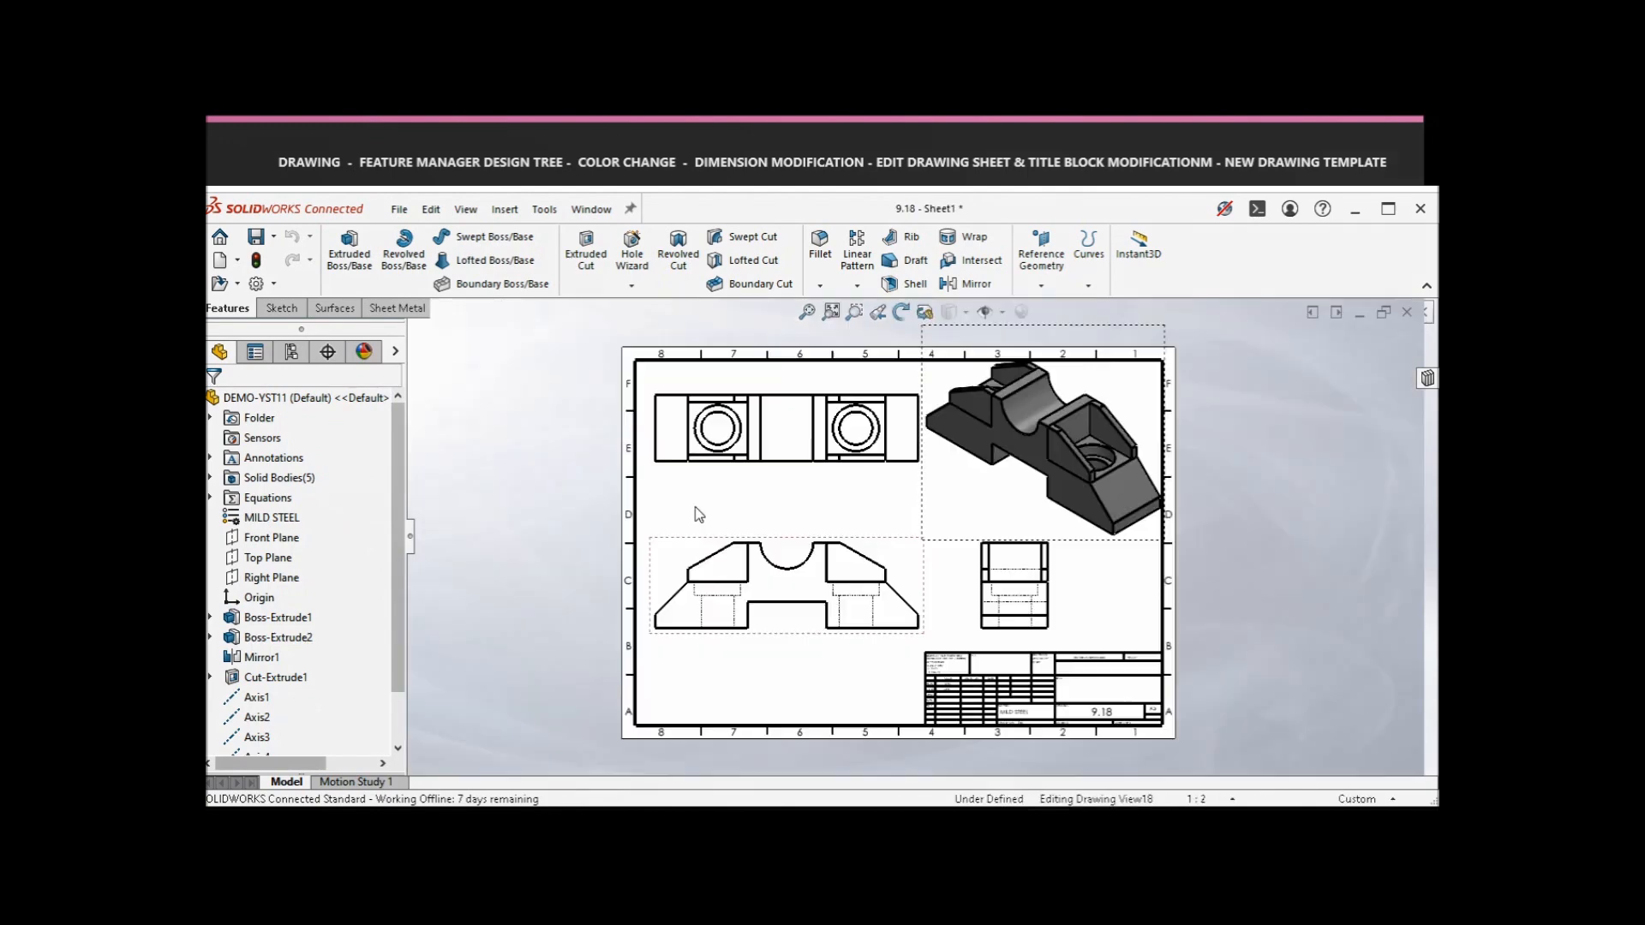
pyautogui.click(690, 511)
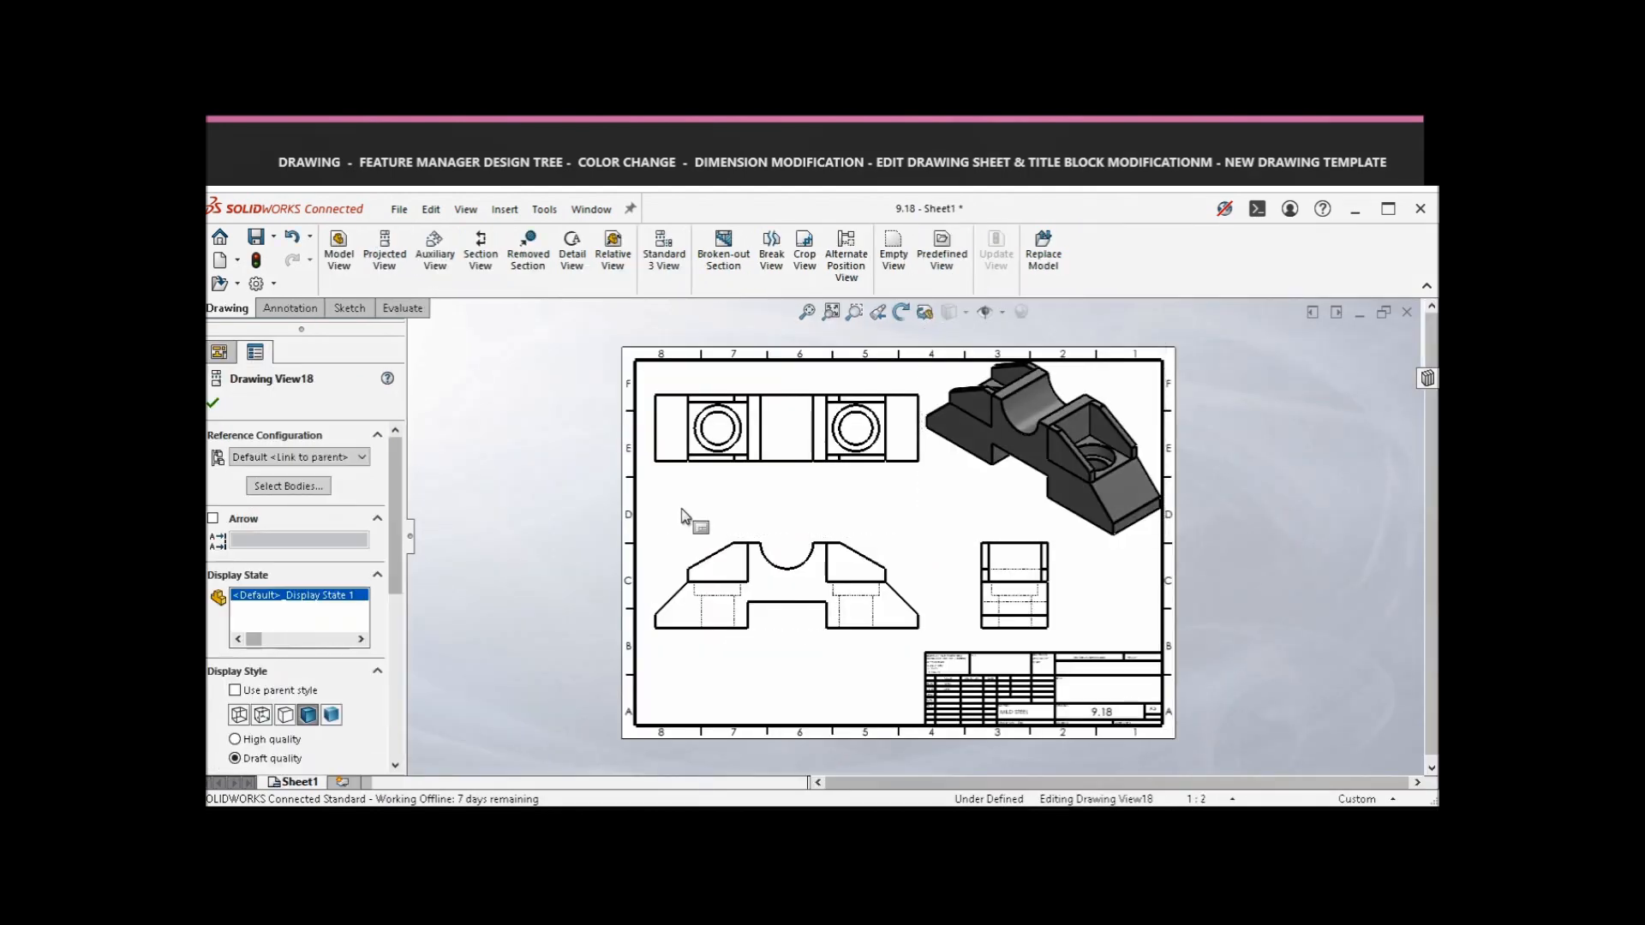
# - Examine the drawing's feature tree, expanding Drawing View16 and its DEMO-YST11 part down to the individual features such as Boss-Extrude1
pyautogui.click(219, 352)
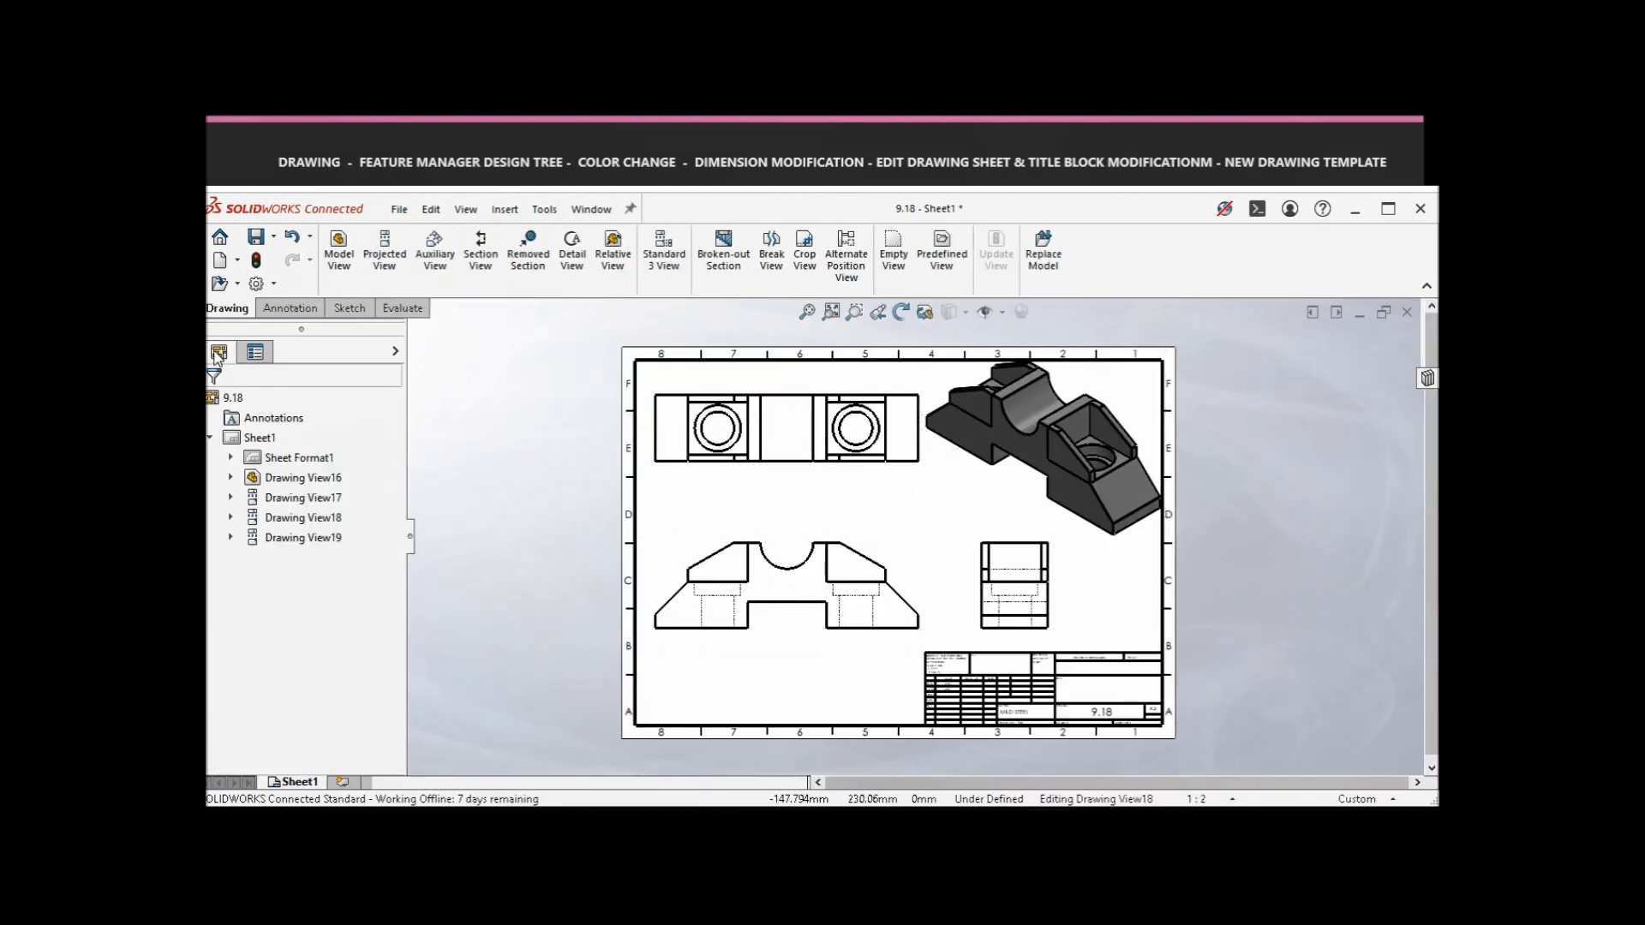
pyautogui.click(256, 478)
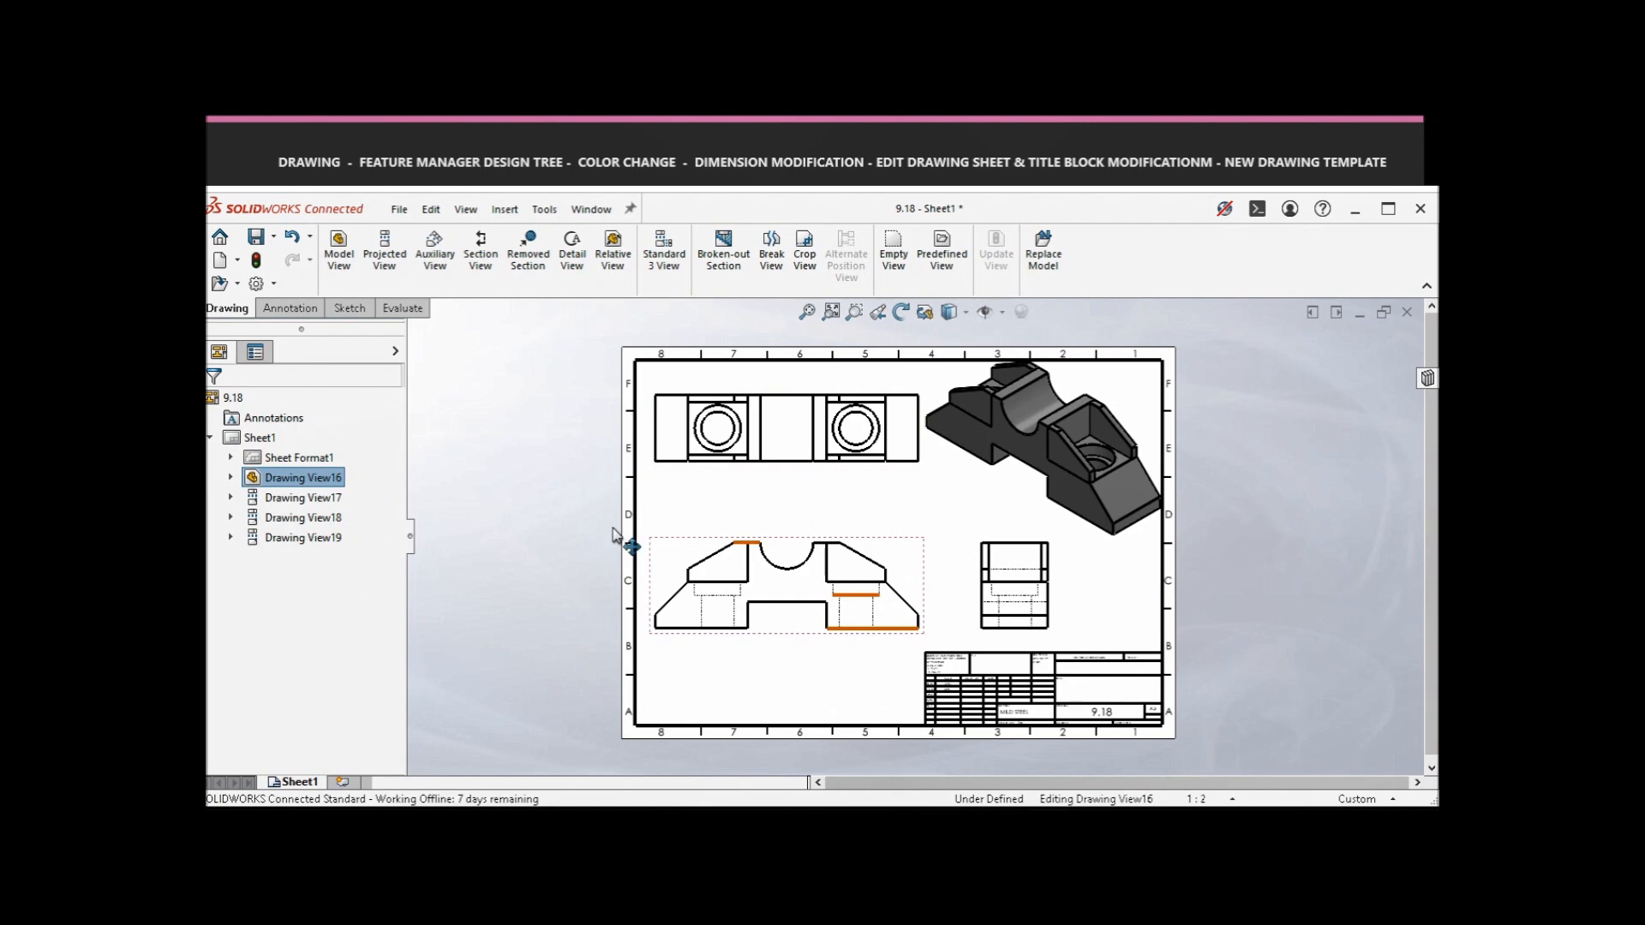
pyautogui.click(305, 498)
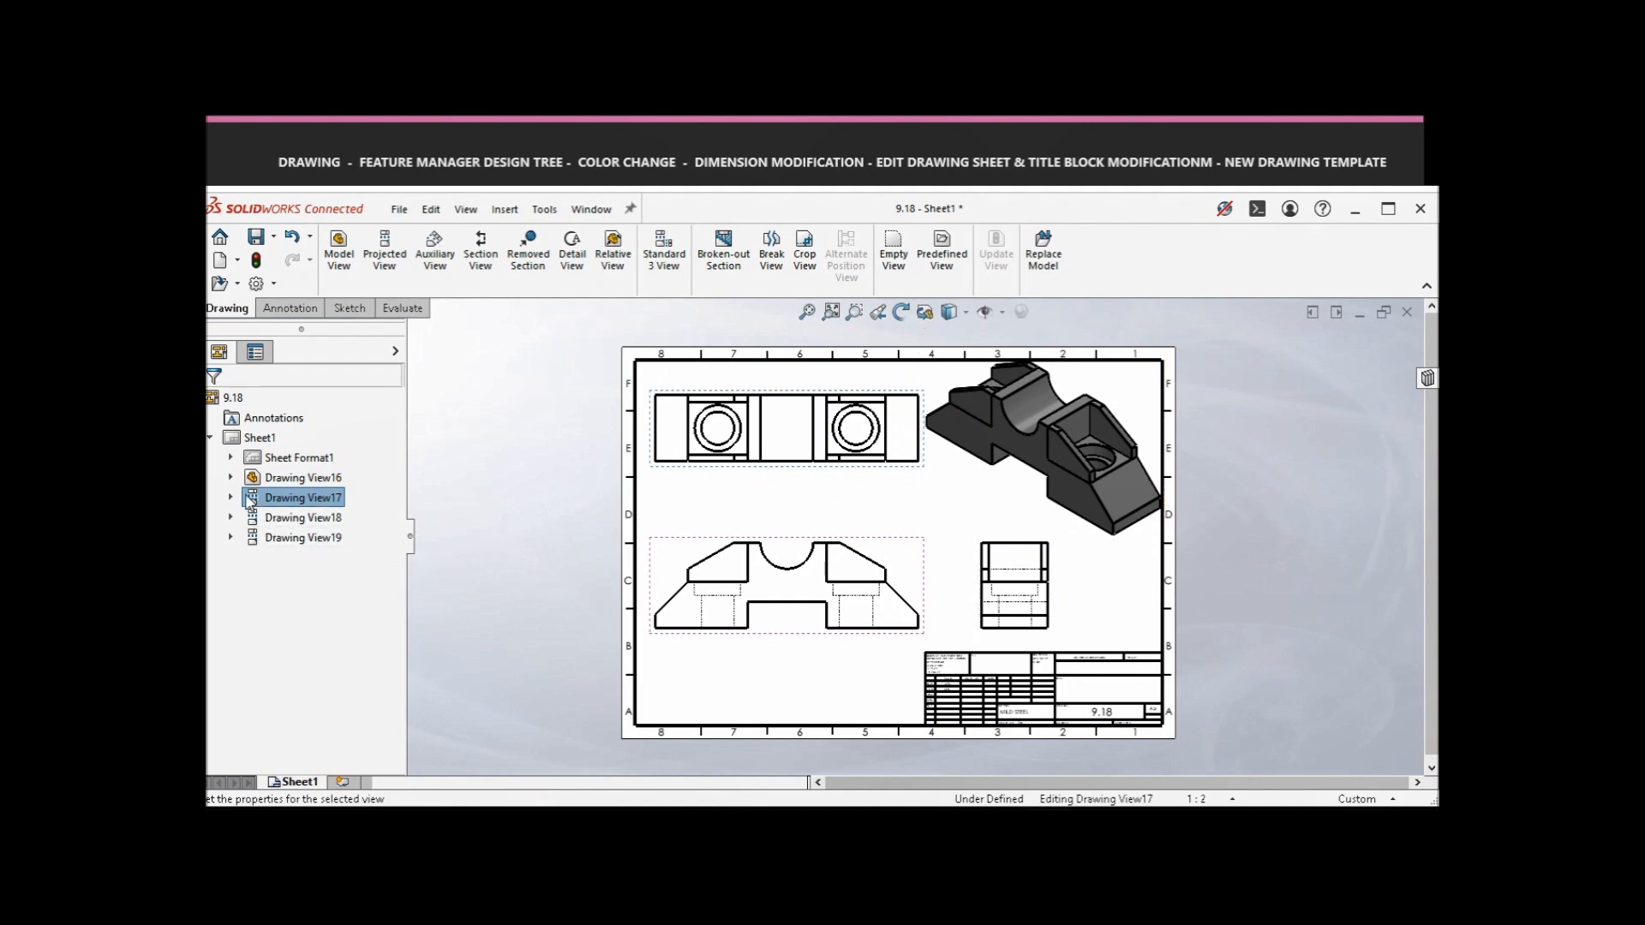
pyautogui.click(230, 478)
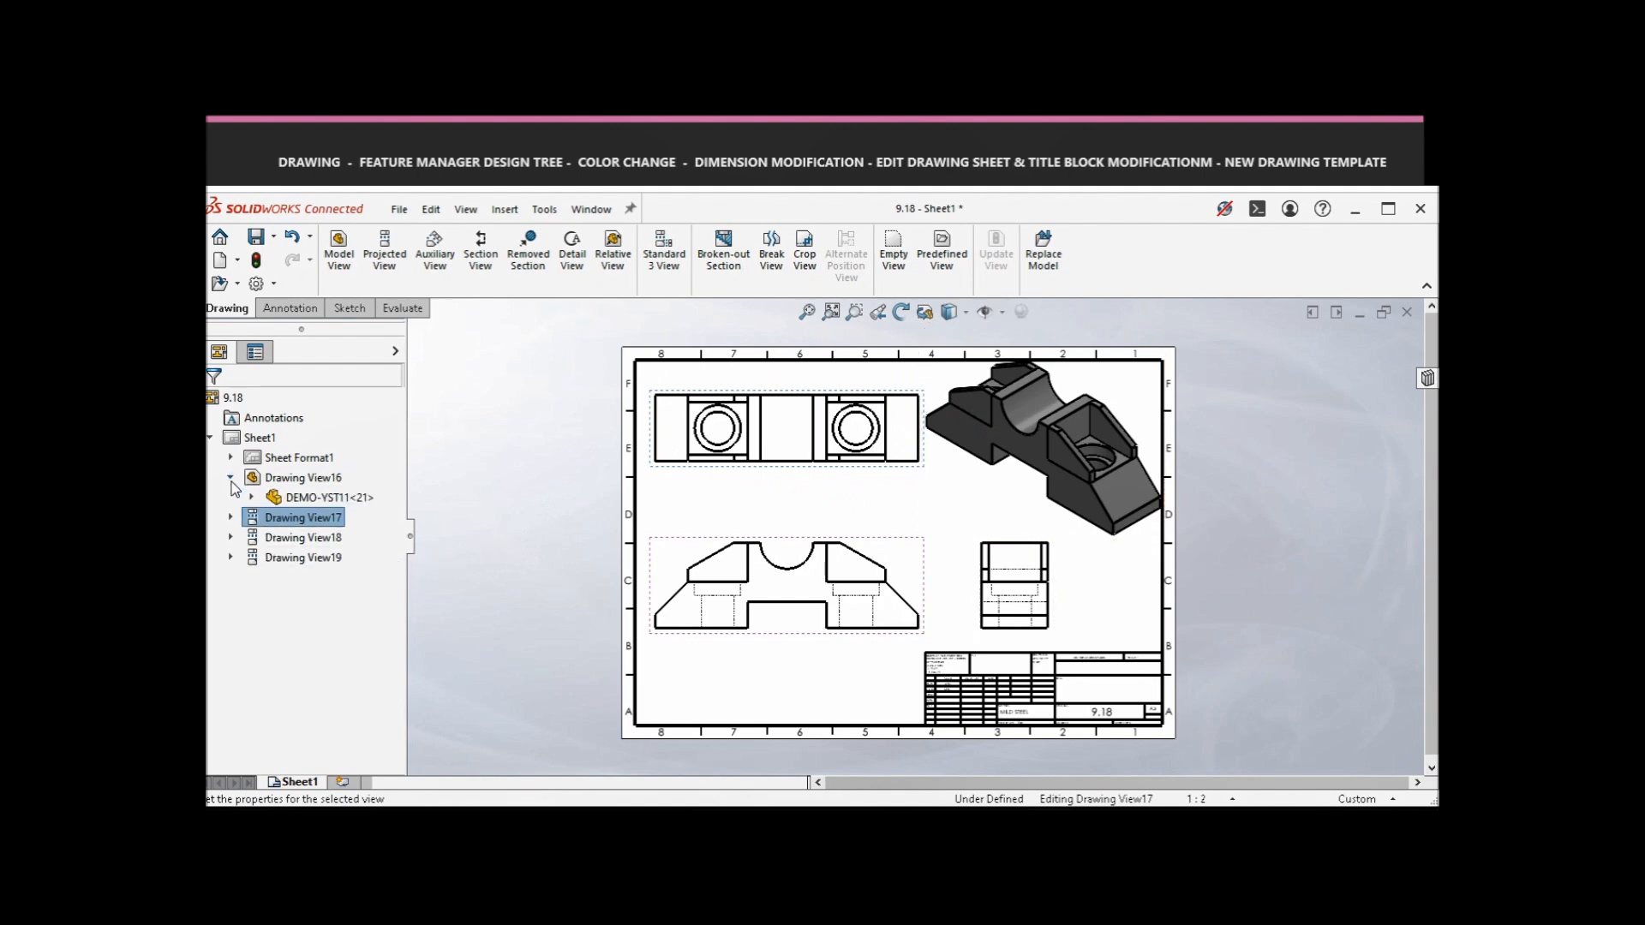
pyautogui.click(298, 498)
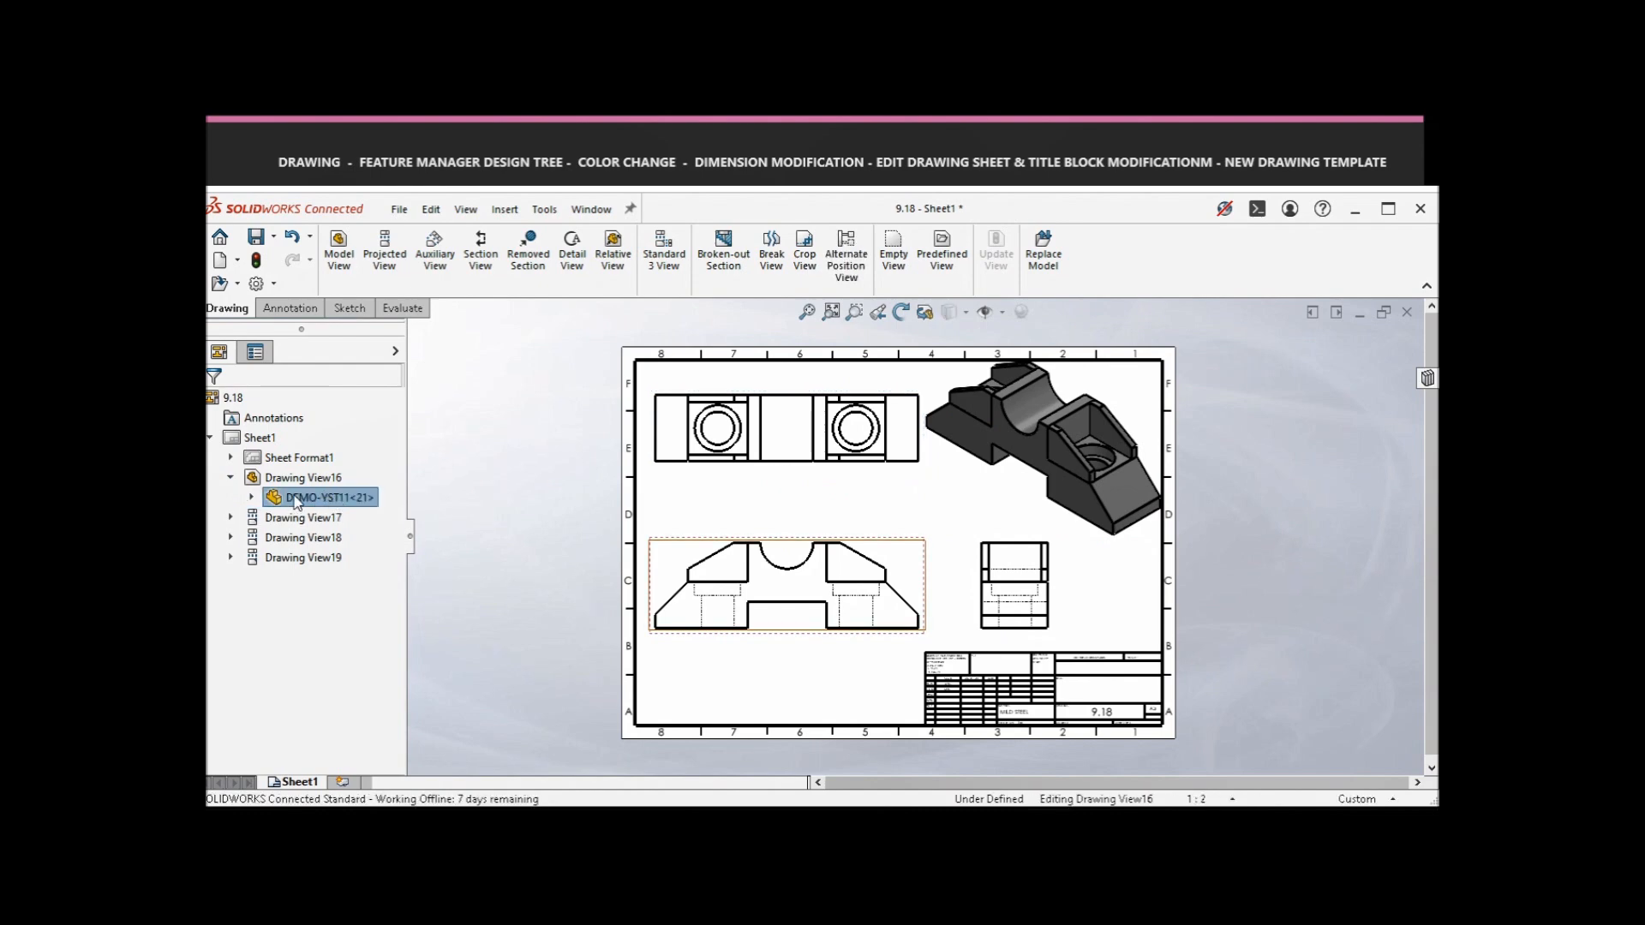
pyautogui.click(253, 498)
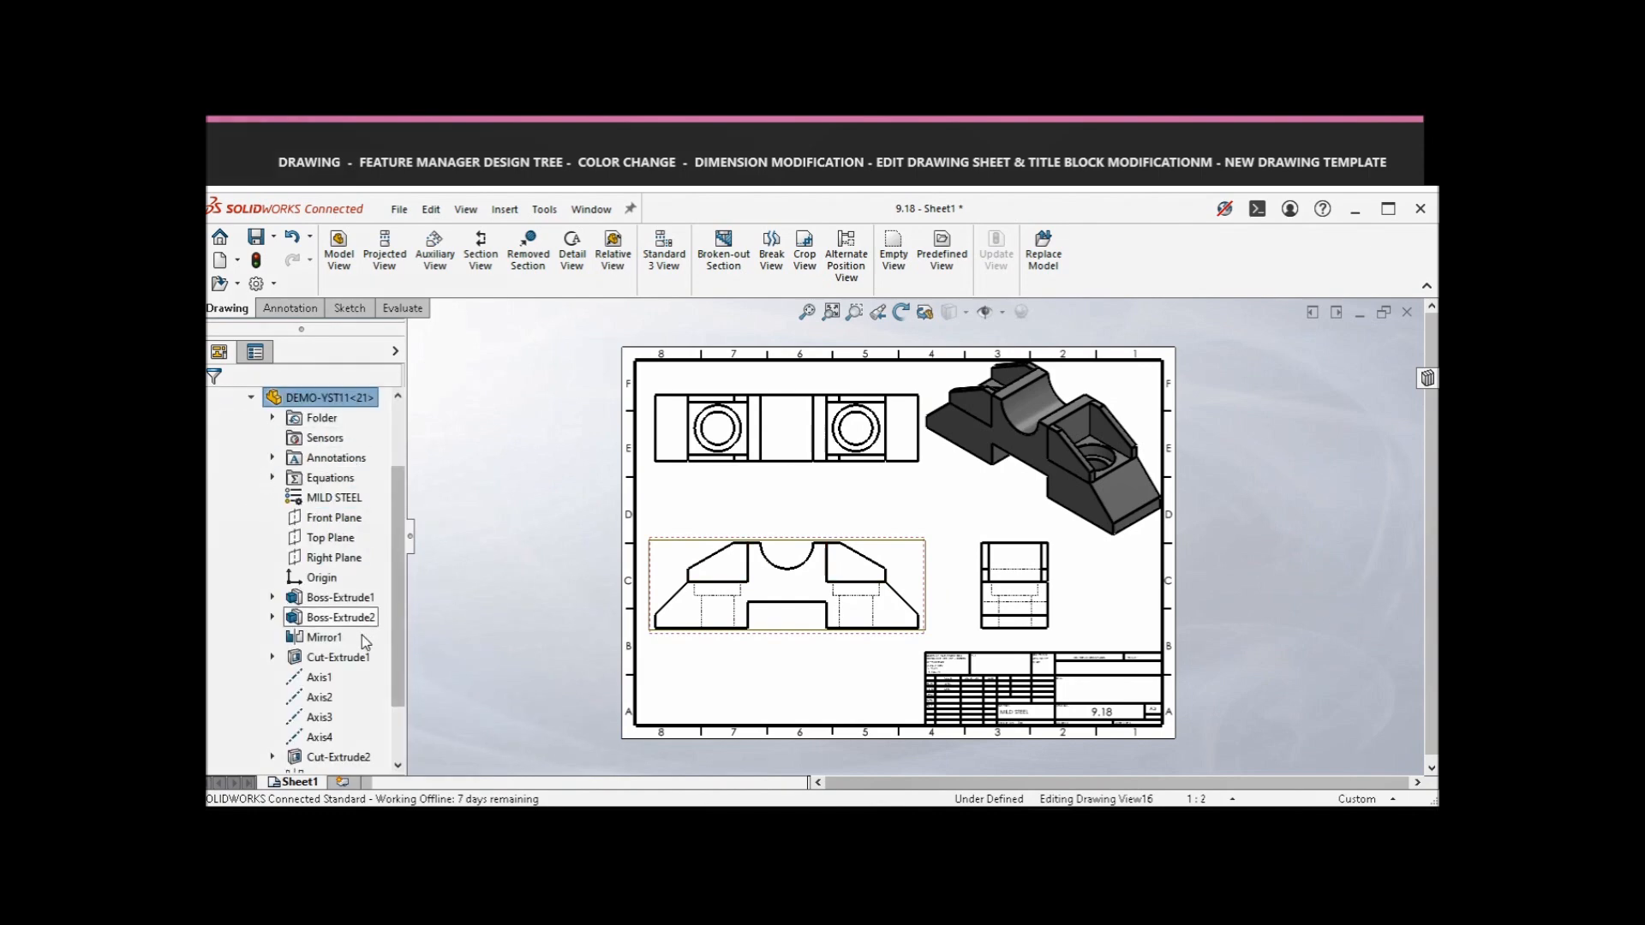
pyautogui.scroll(-2, 341, 718)
pyautogui.scroll(4, 336, 706)
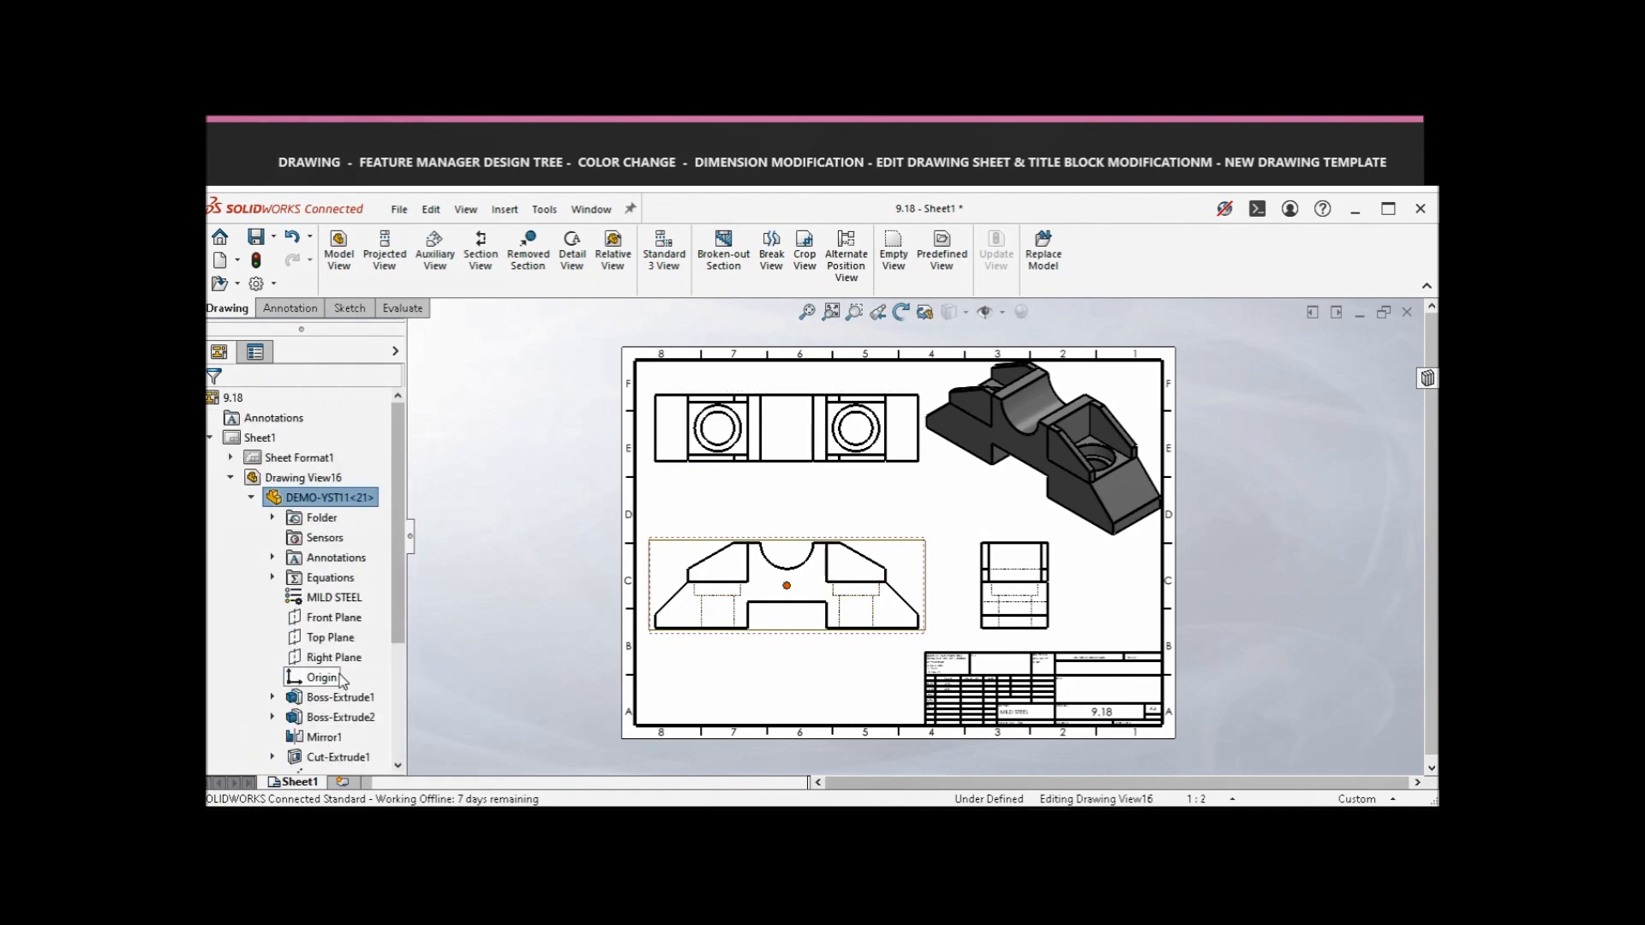
pyautogui.scroll(1, 334, 704)
pyautogui.click(340, 697)
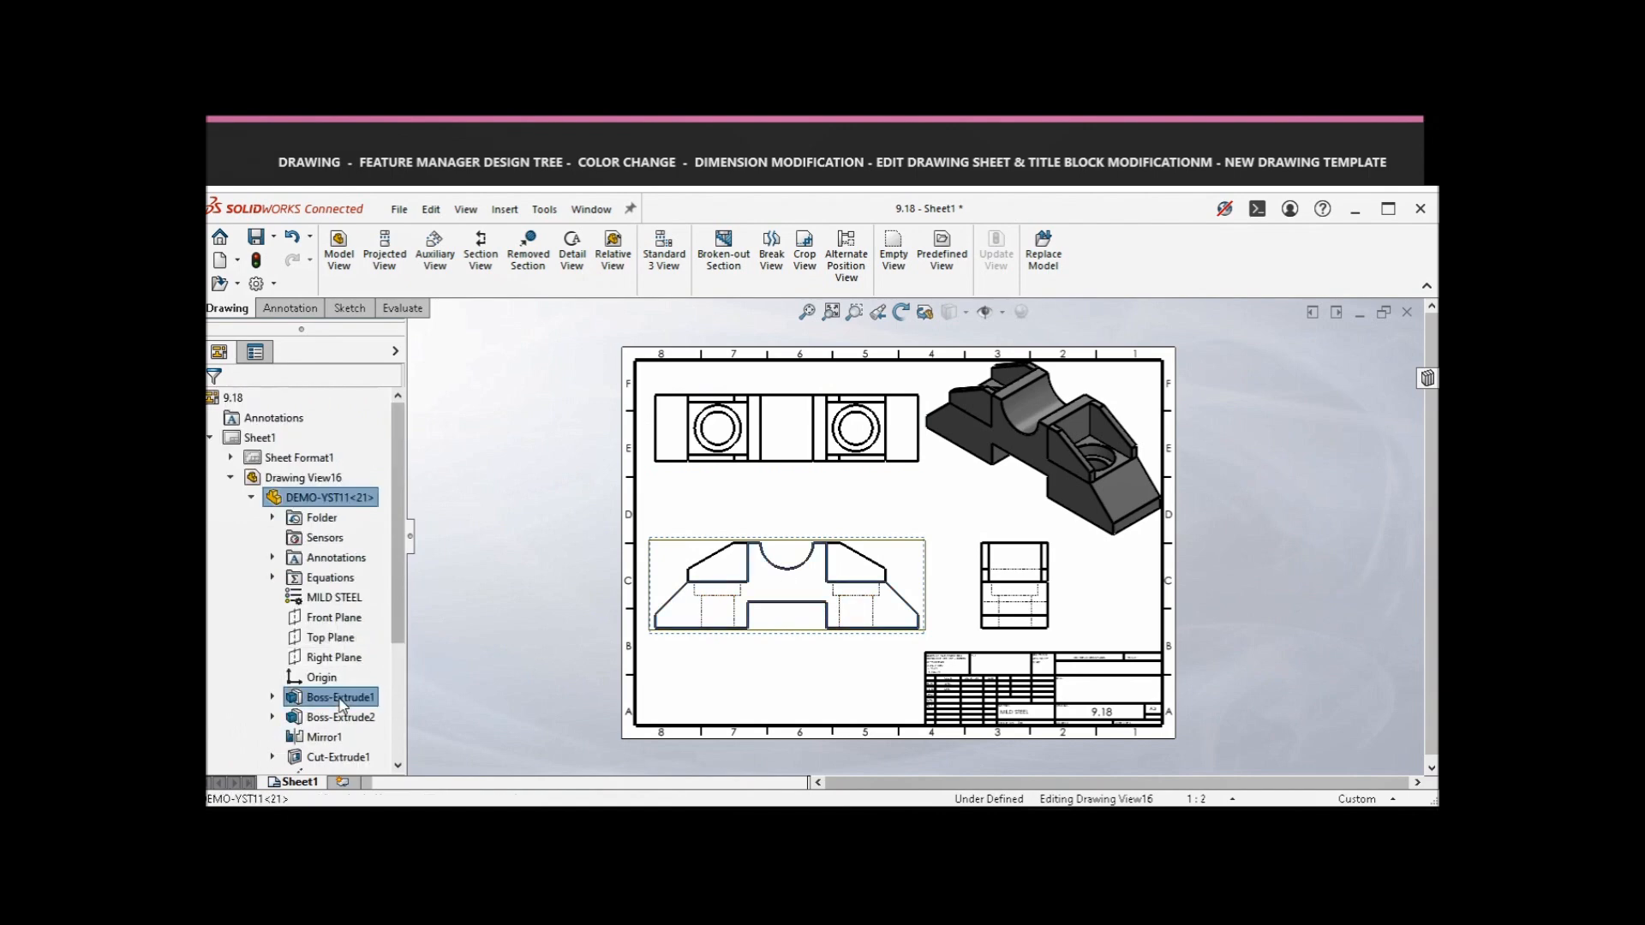
pyautogui.rightClick(341, 700)
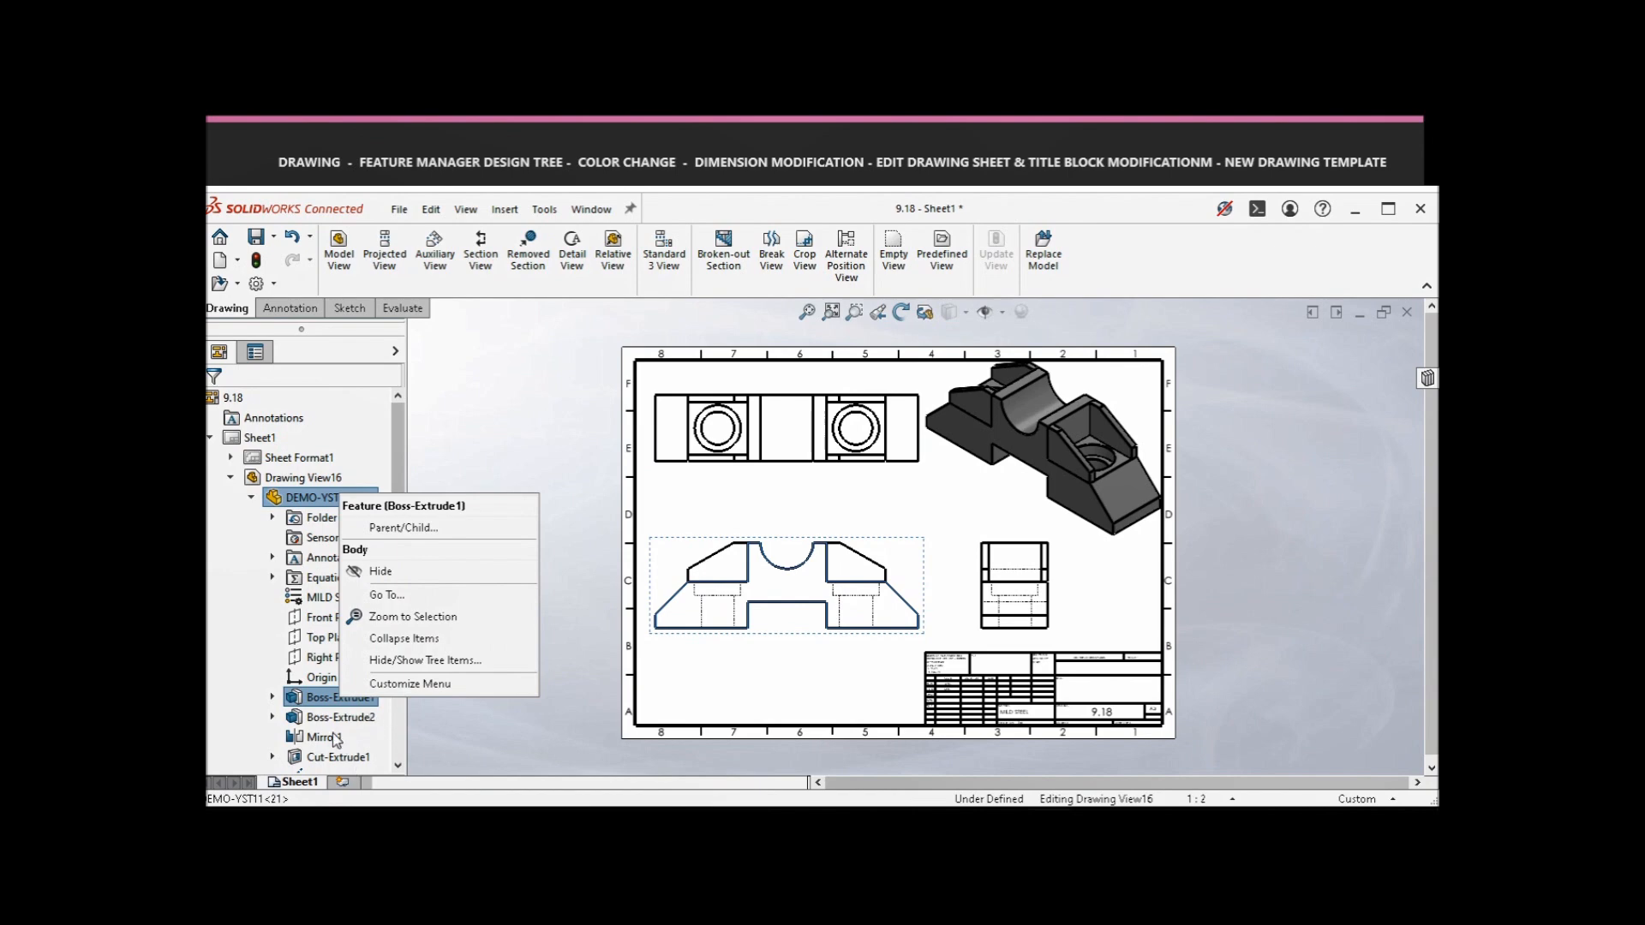
# - Open the DEMO-YST11 part from Drawing View16 in the tree, close it again, and collapse the view's branch
pyautogui.click(271, 498)
pyautogui.rightClick(273, 501)
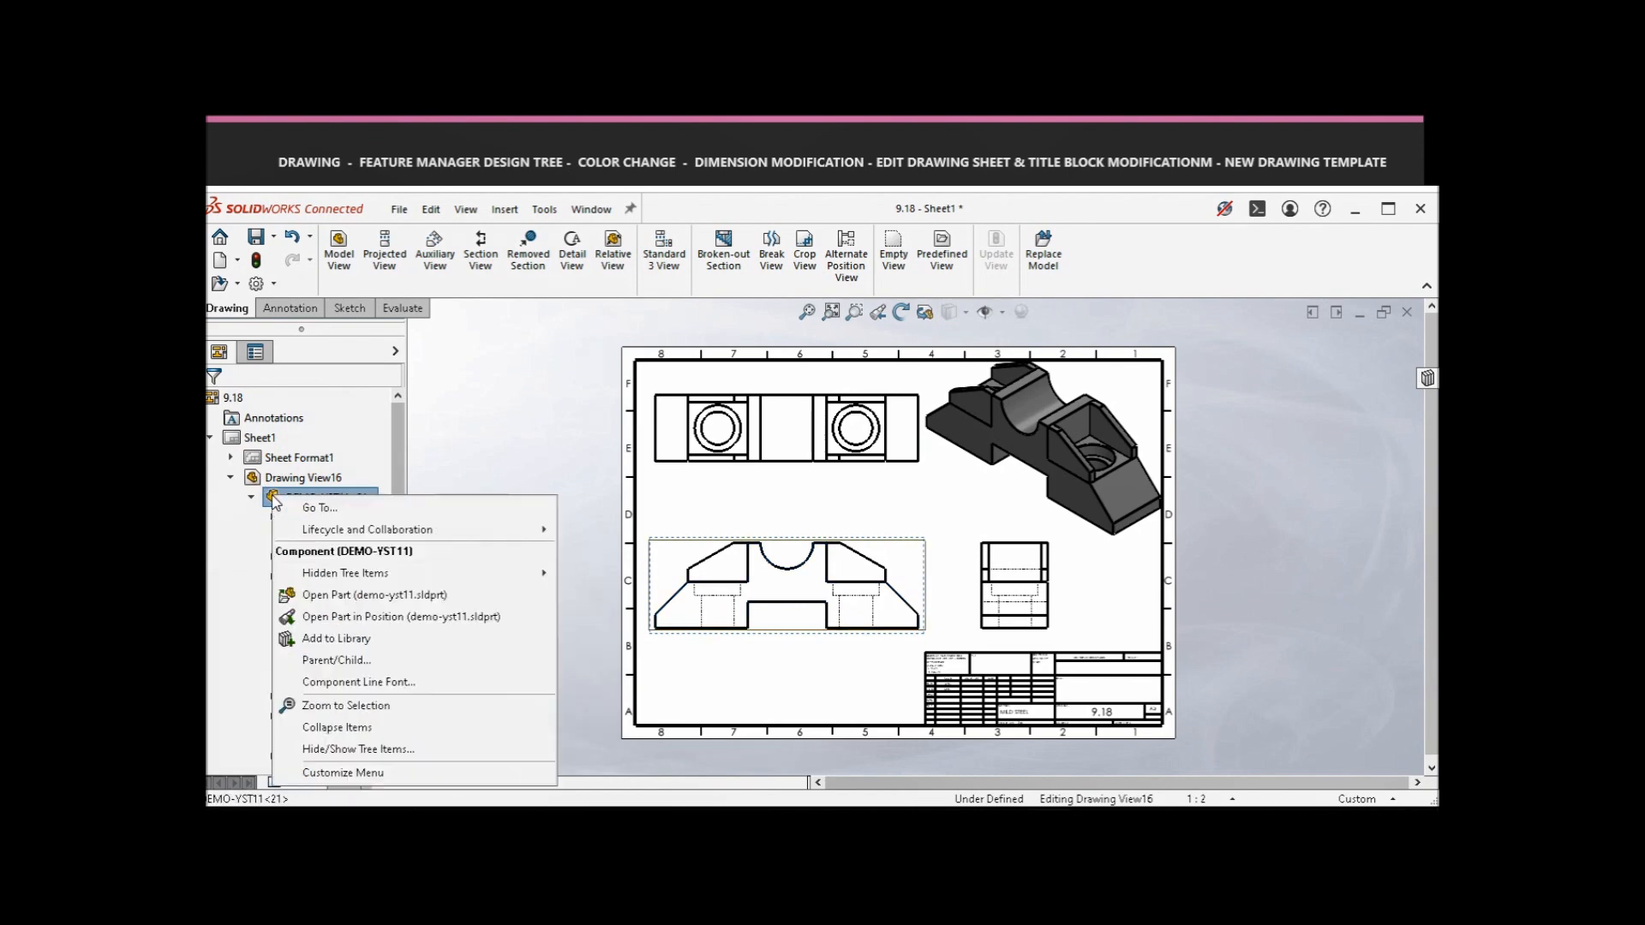
pyautogui.click(359, 597)
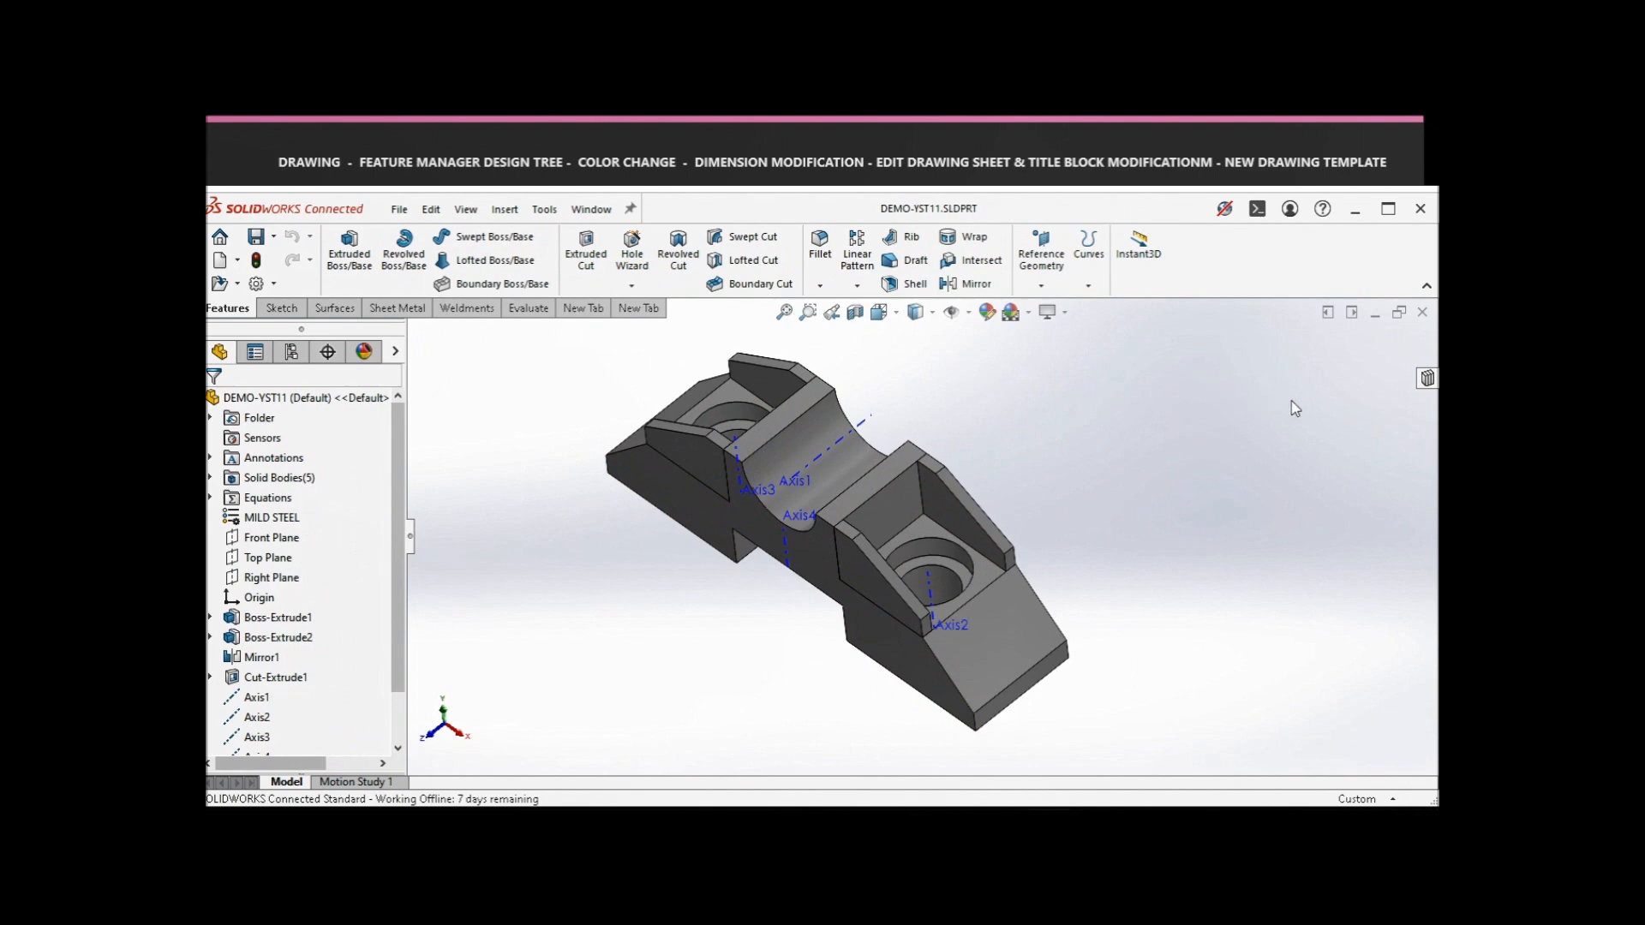
pyautogui.click(1421, 314)
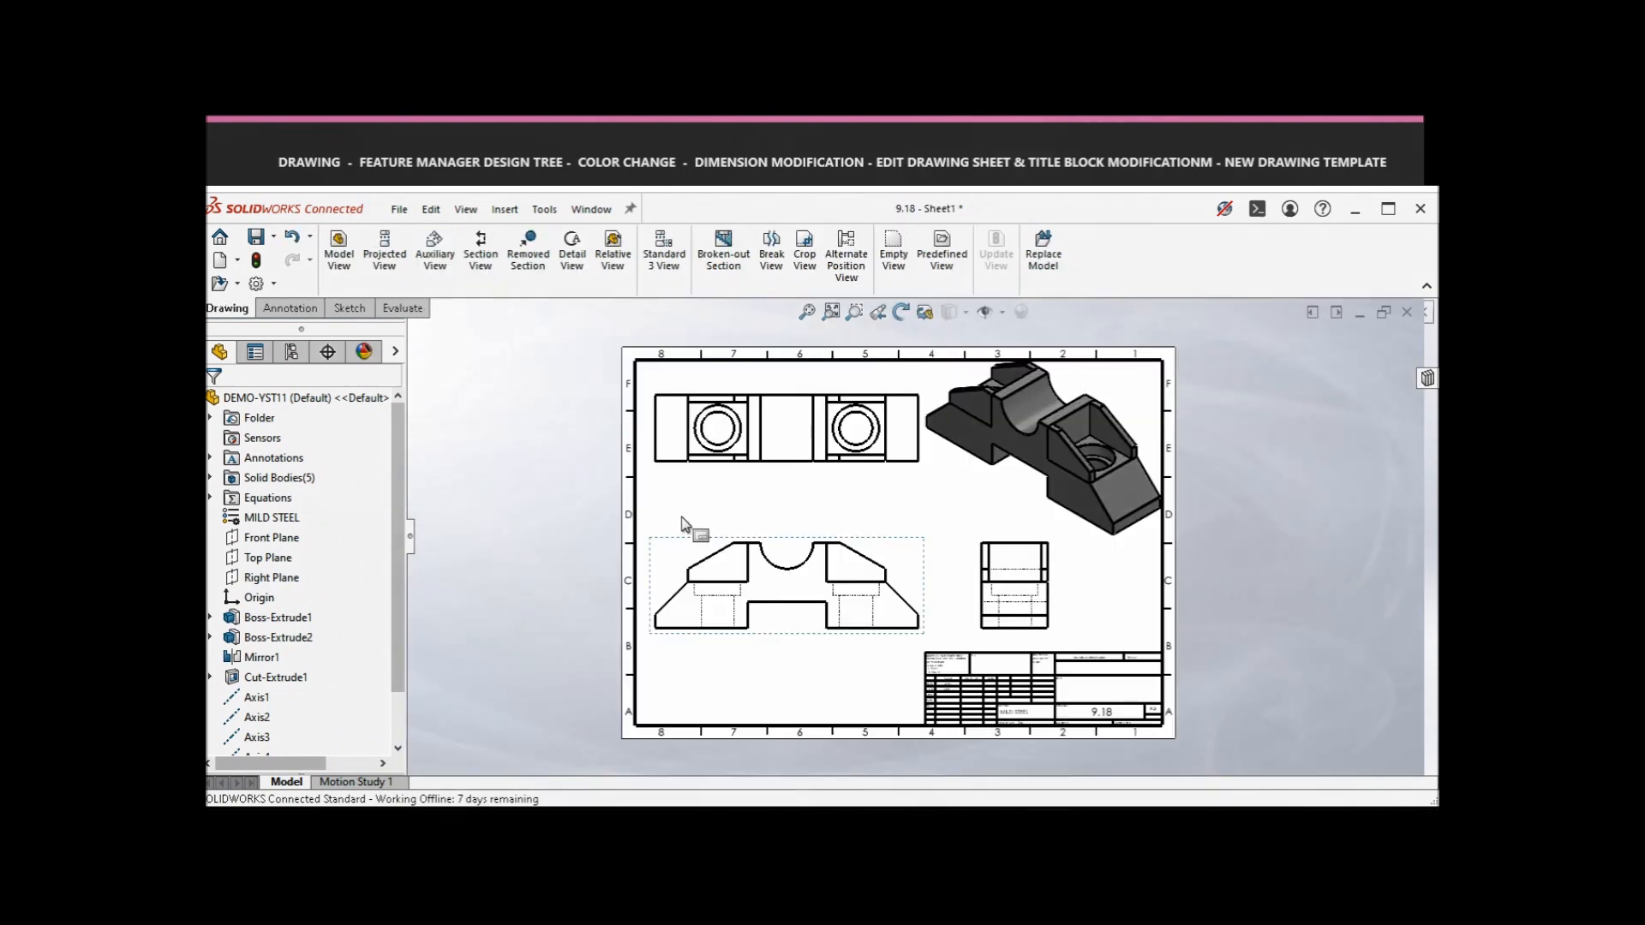
pyautogui.click(230, 477)
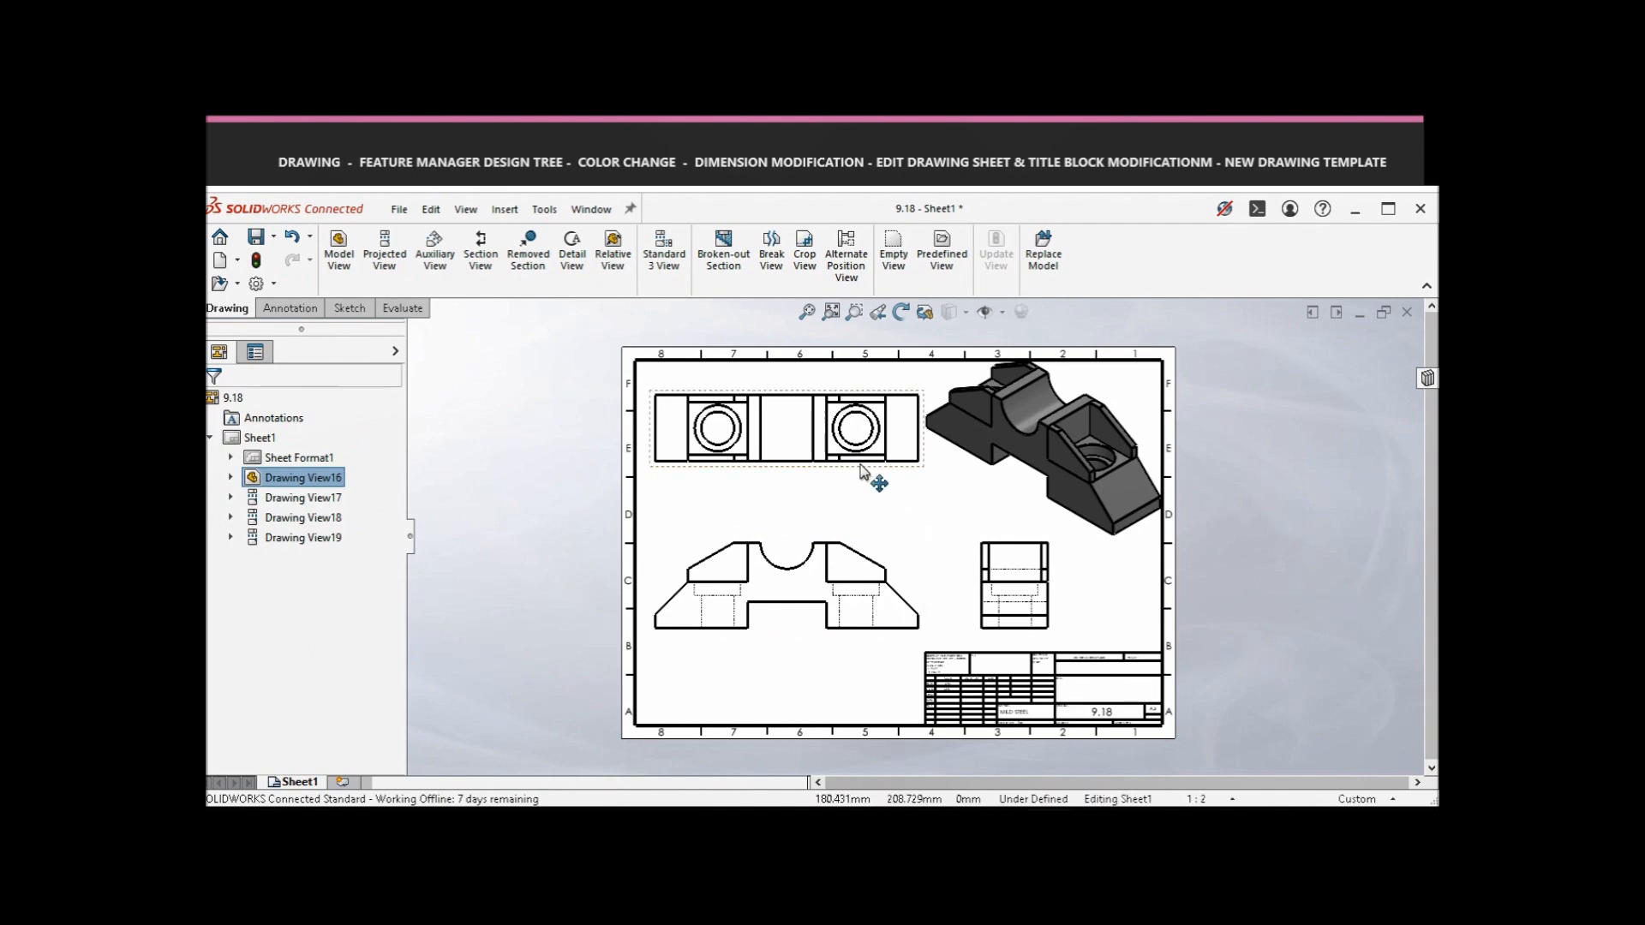
pyautogui.scroll(-1, 863, 471)
pyautogui.scroll(1, 1023, 567)
pyautogui.scroll(-1, 1024, 566)
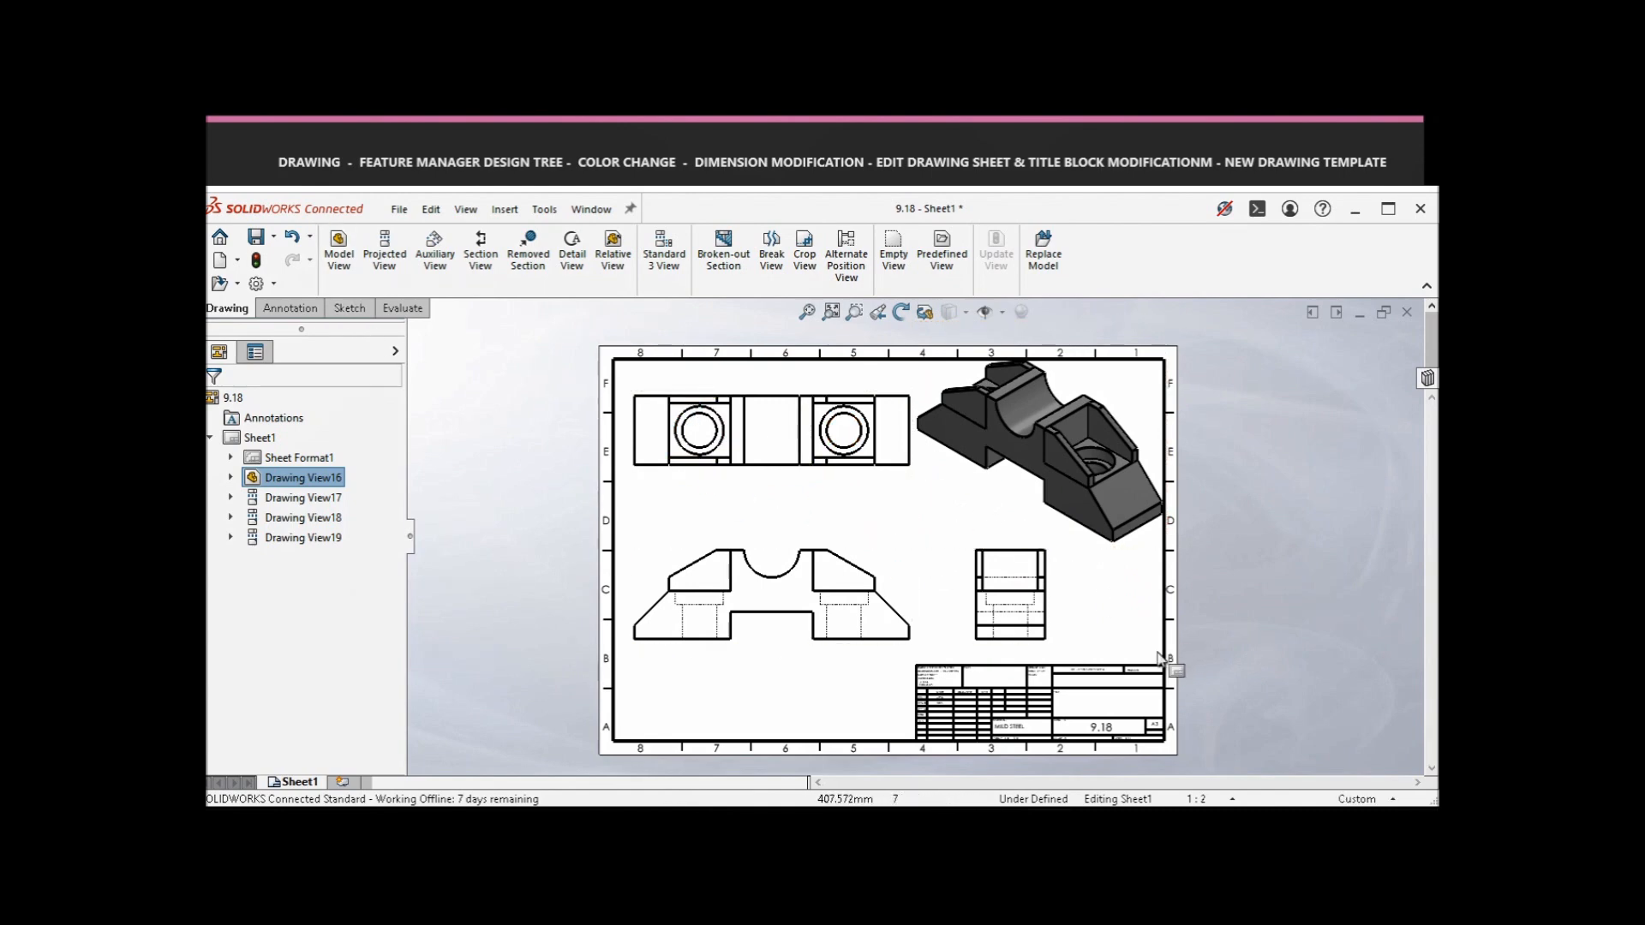
pyautogui.scroll(-1, 1165, 626)
pyautogui.scroll(2, 1169, 588)
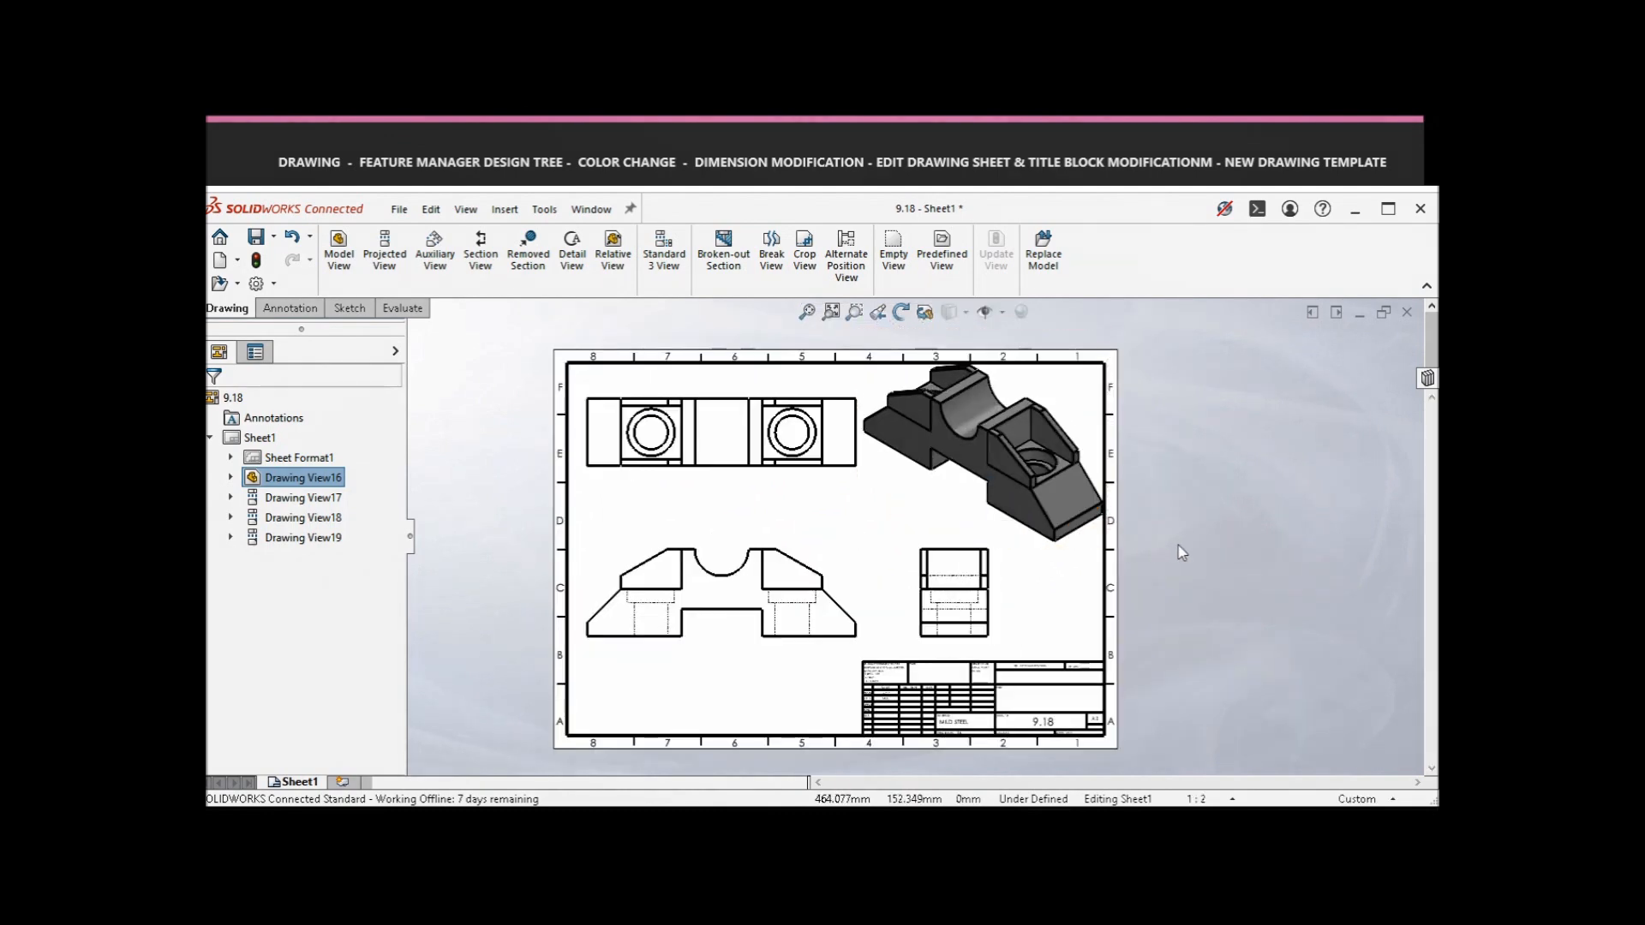
pyautogui.click(544, 209)
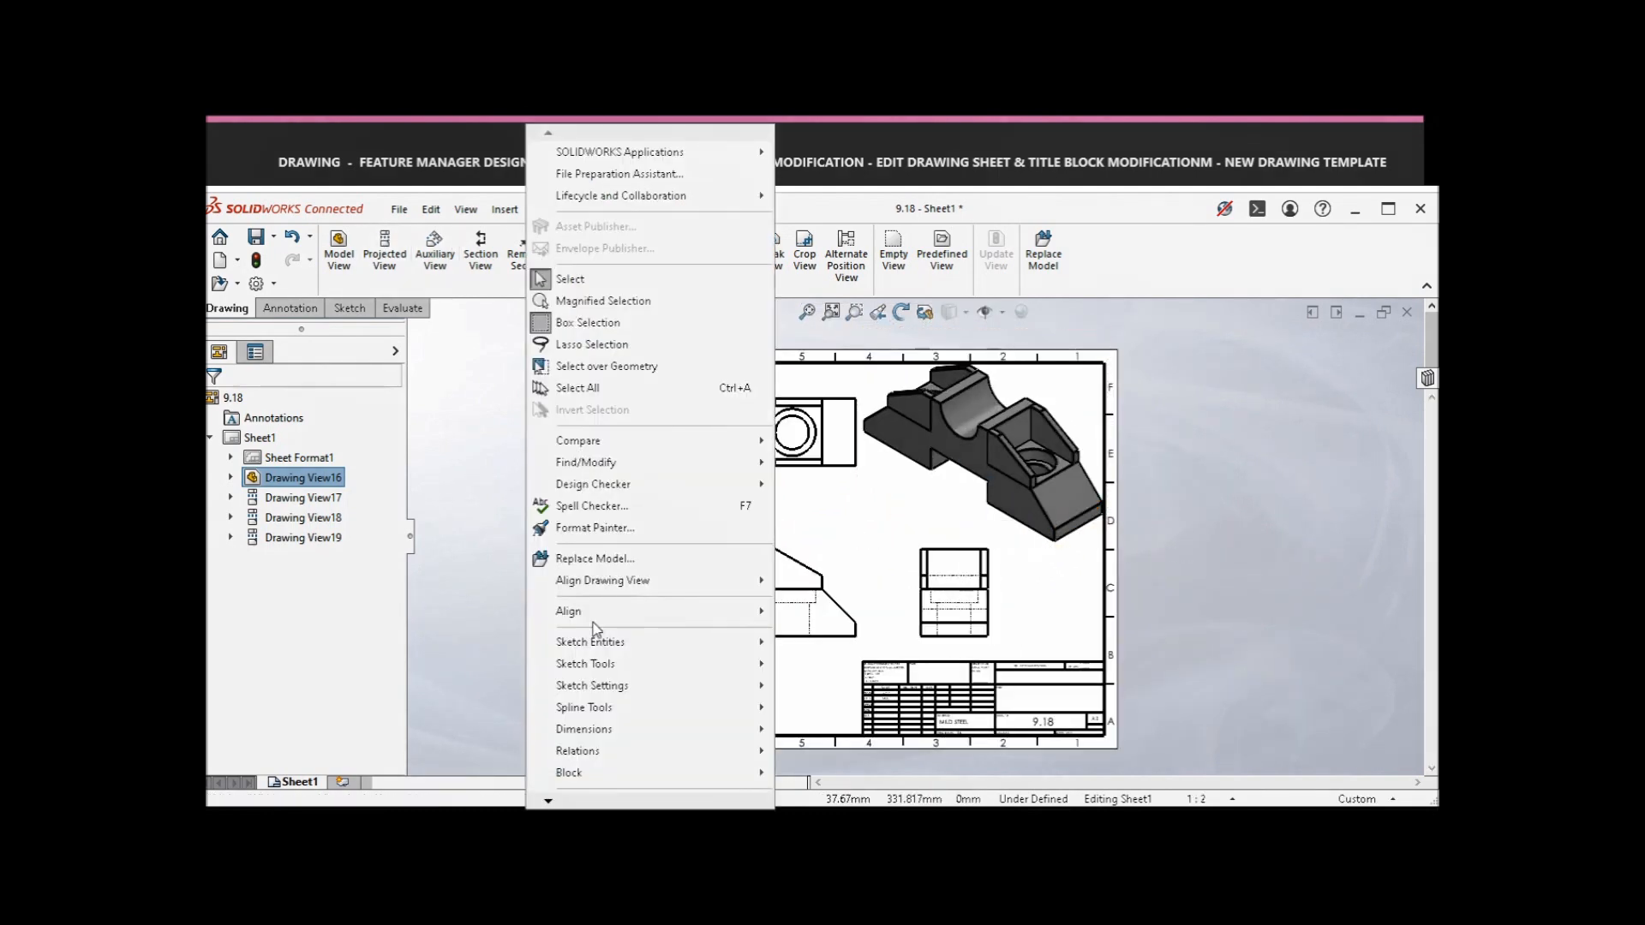
pyautogui.moveTo(587, 803)
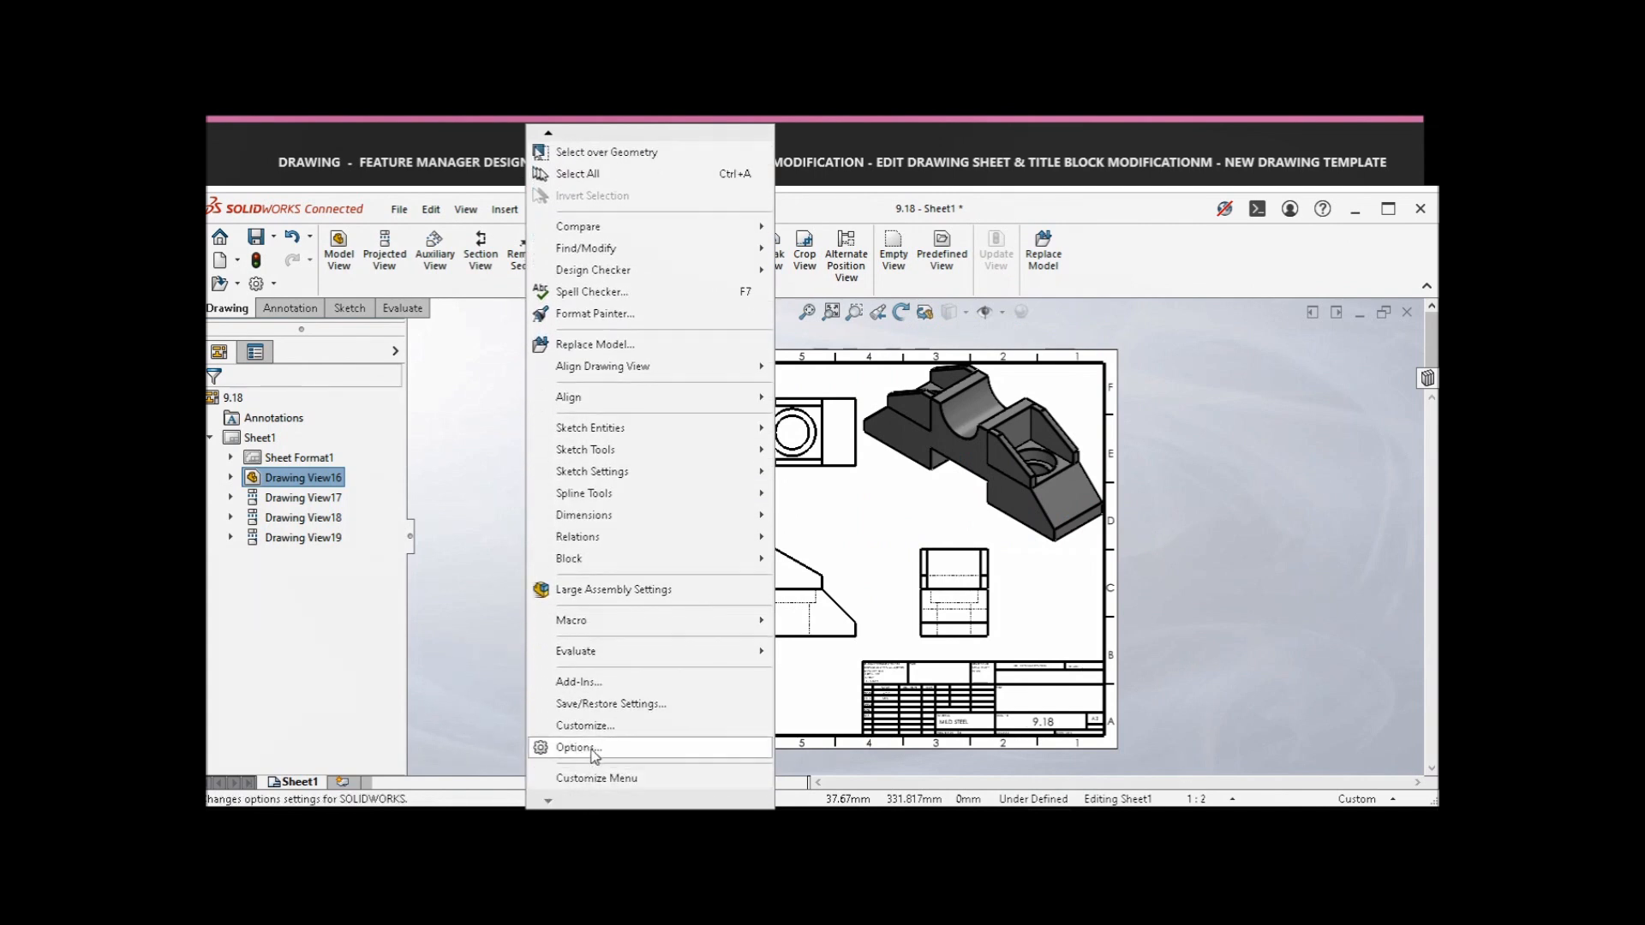
pyautogui.click(511, 562)
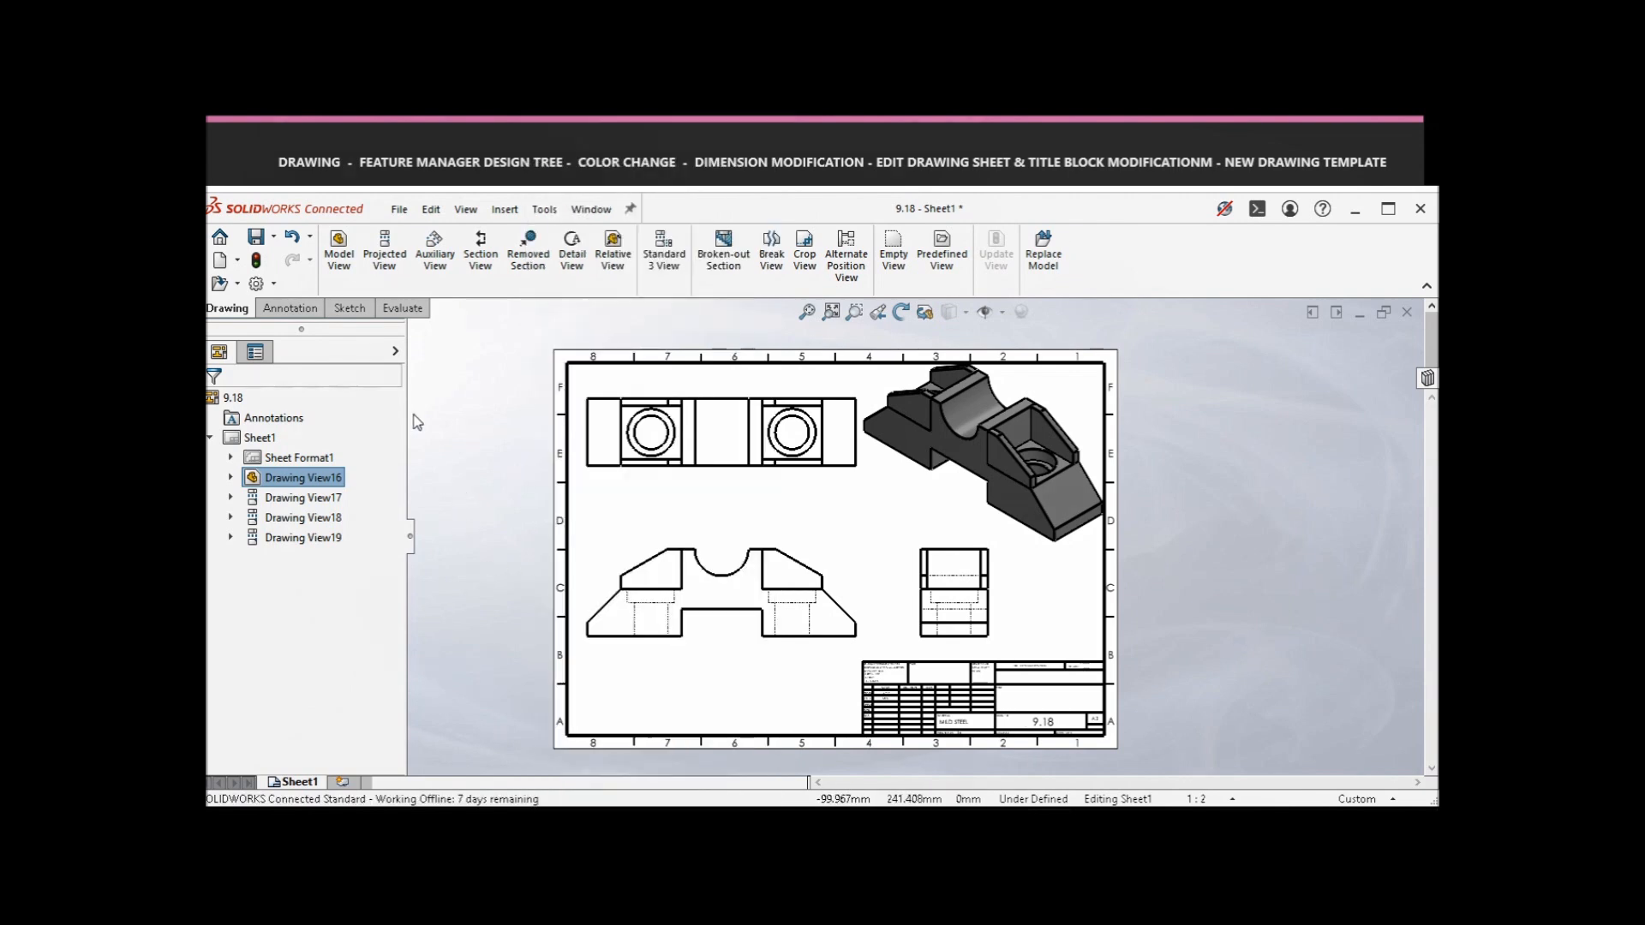
# - Set the drawing paper color in the system color options to light magenta (RGB 255, 128, 255) and apply it
pyautogui.click(258, 284)
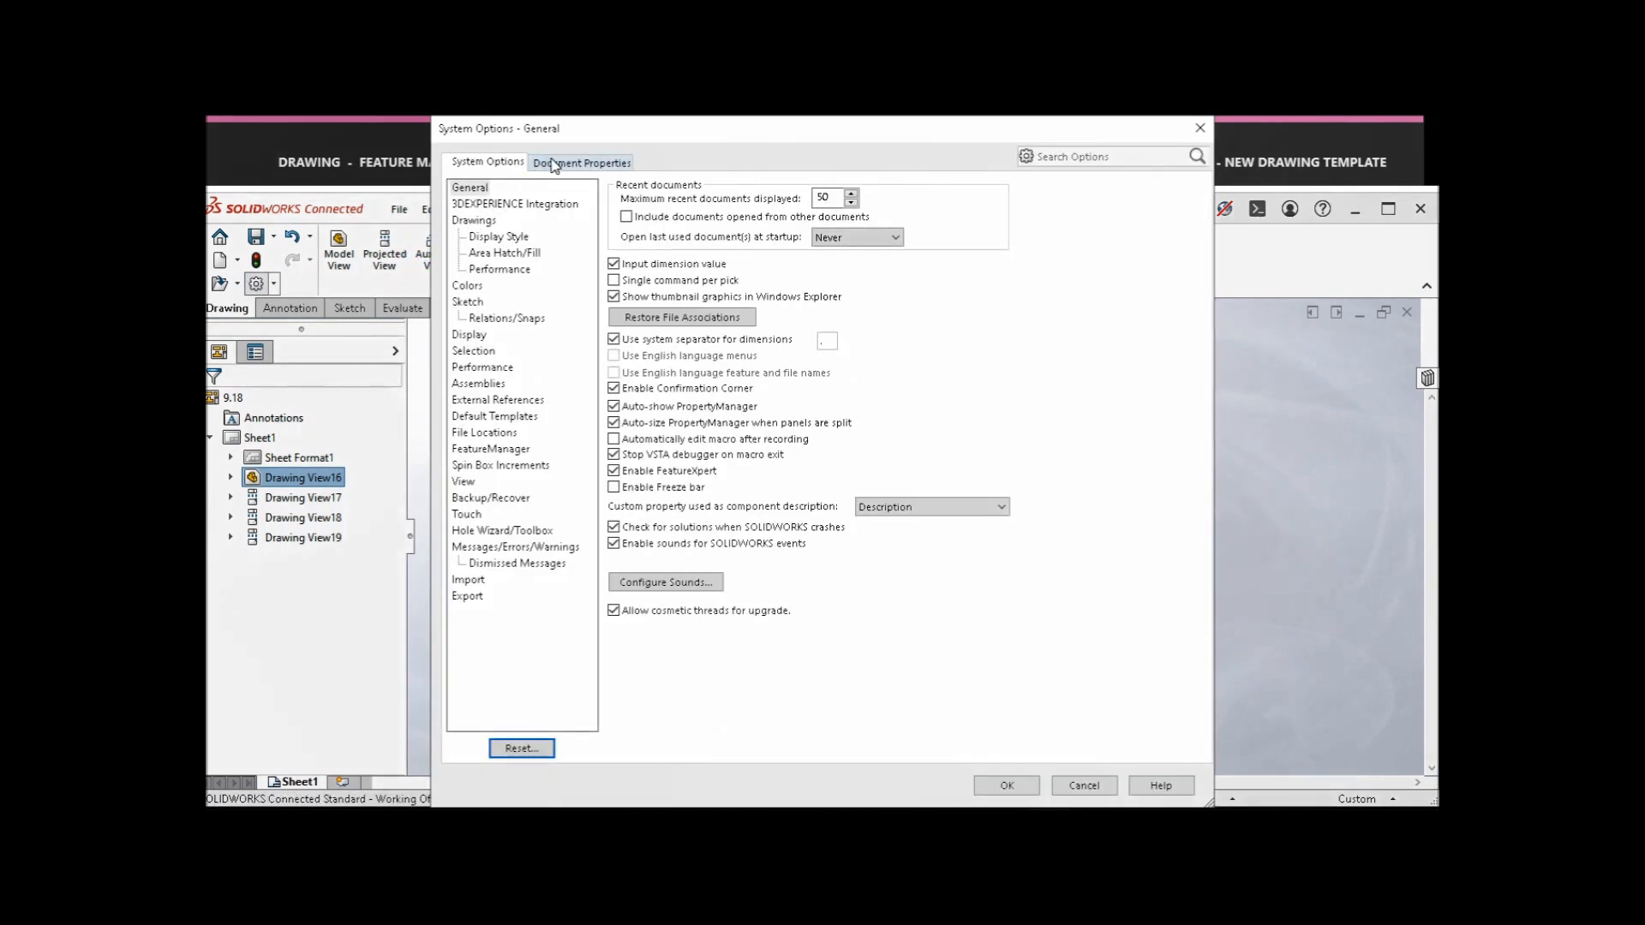
pyautogui.click(553, 163)
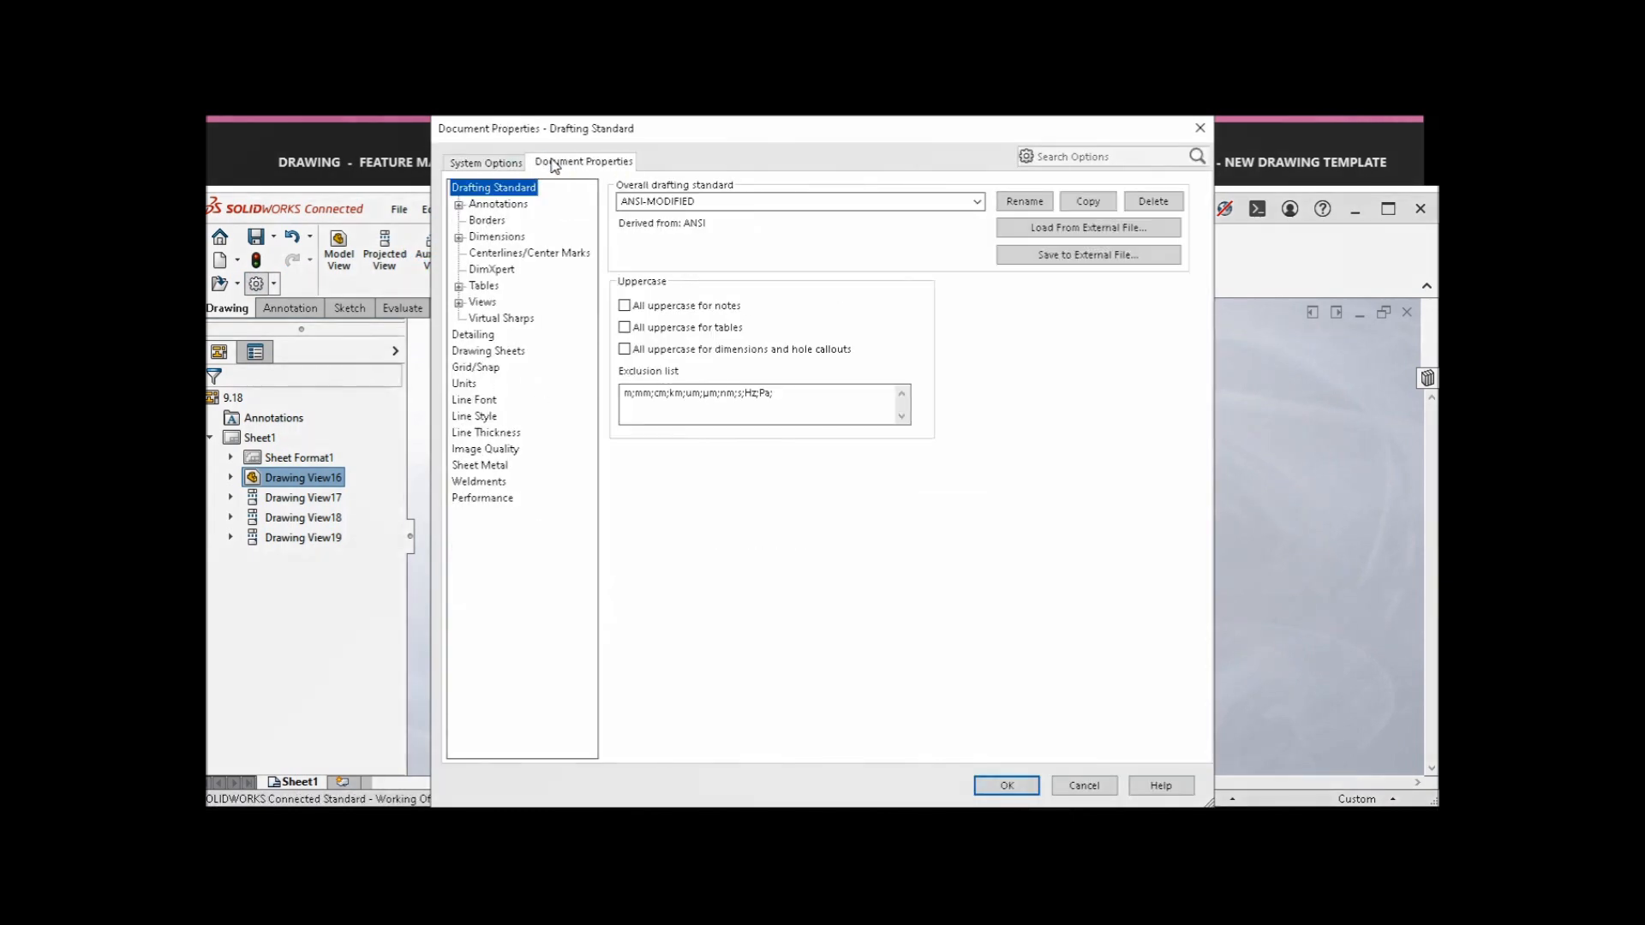
pyautogui.click(451, 163)
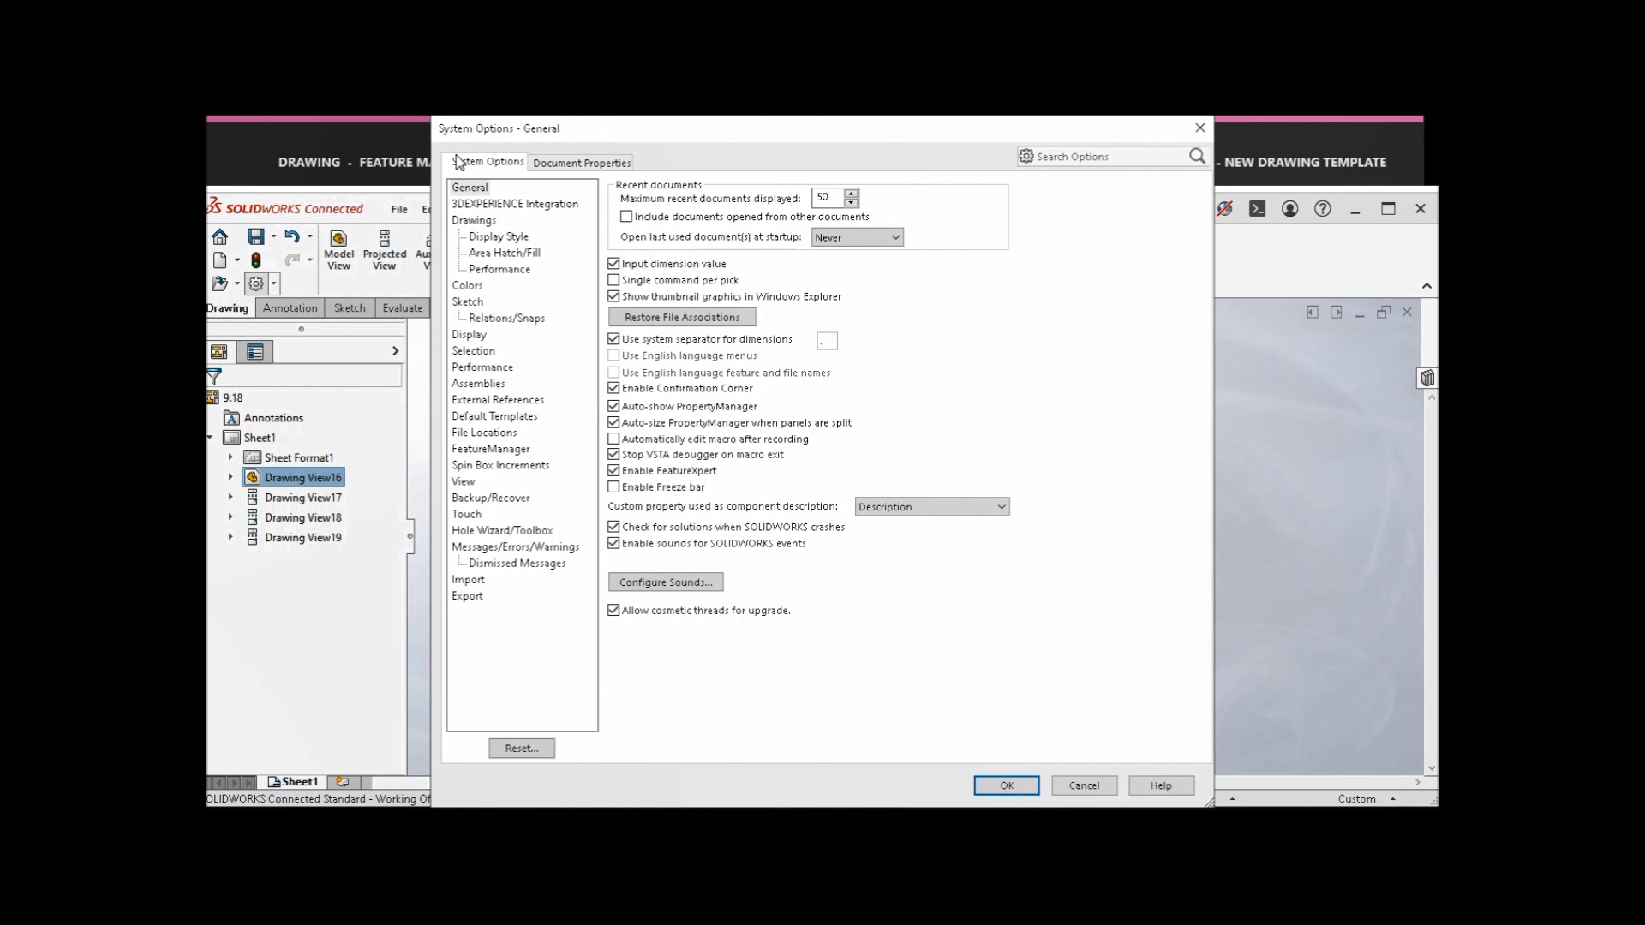
pyautogui.click(468, 286)
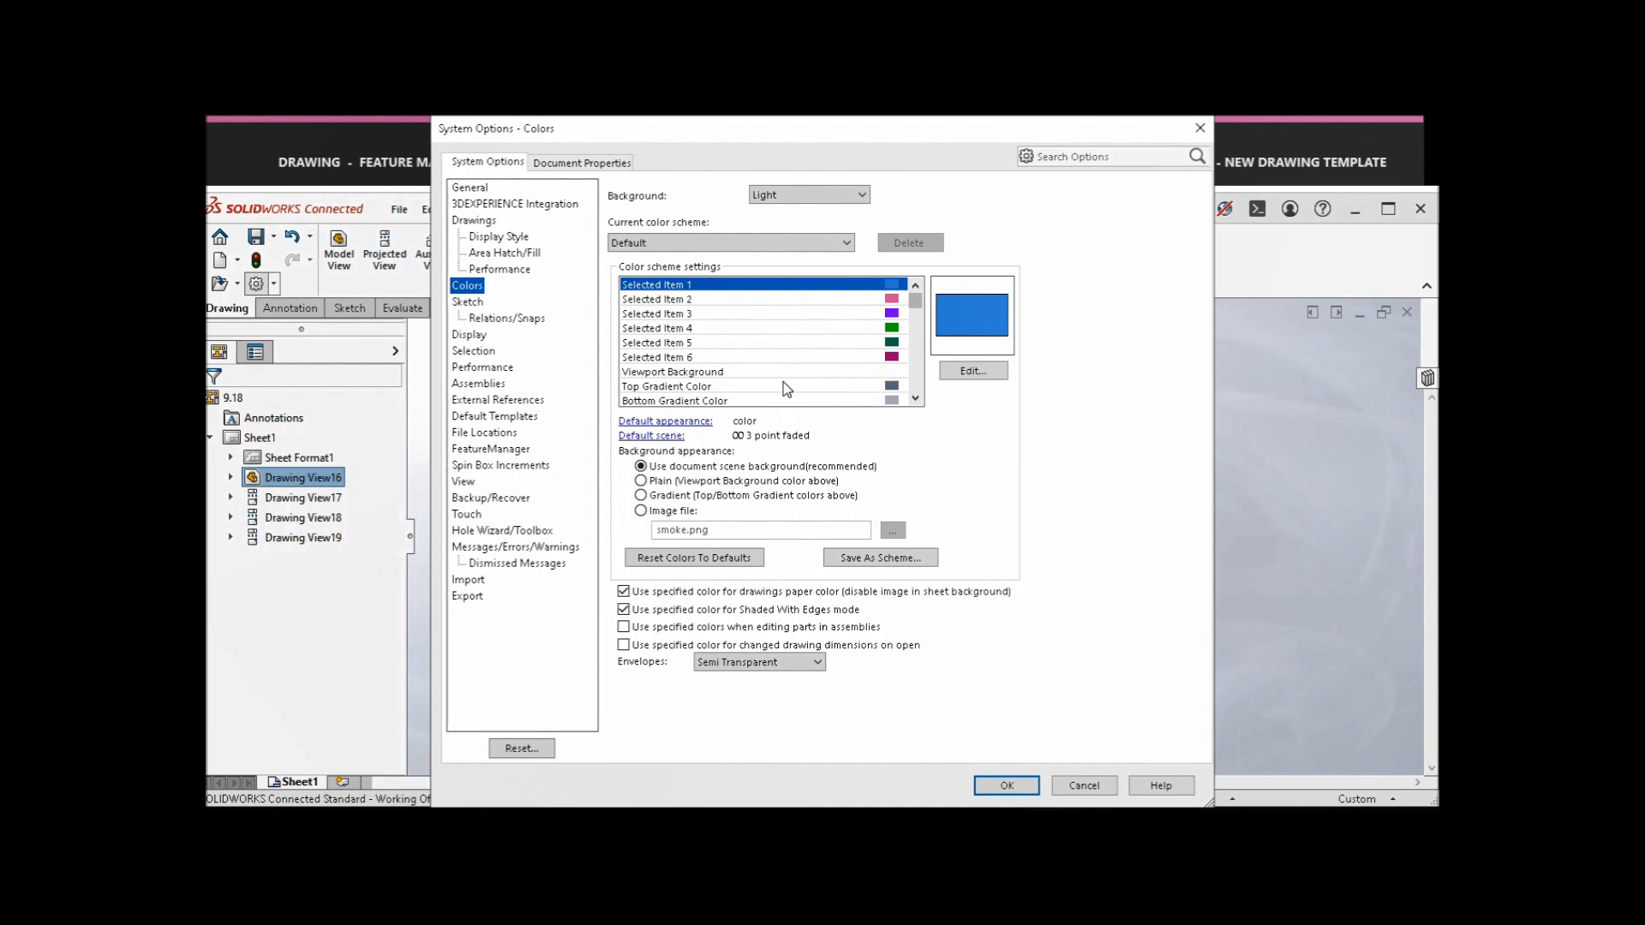
pyautogui.scroll(-1, 797, 370)
pyautogui.scroll(-2, 790, 375)
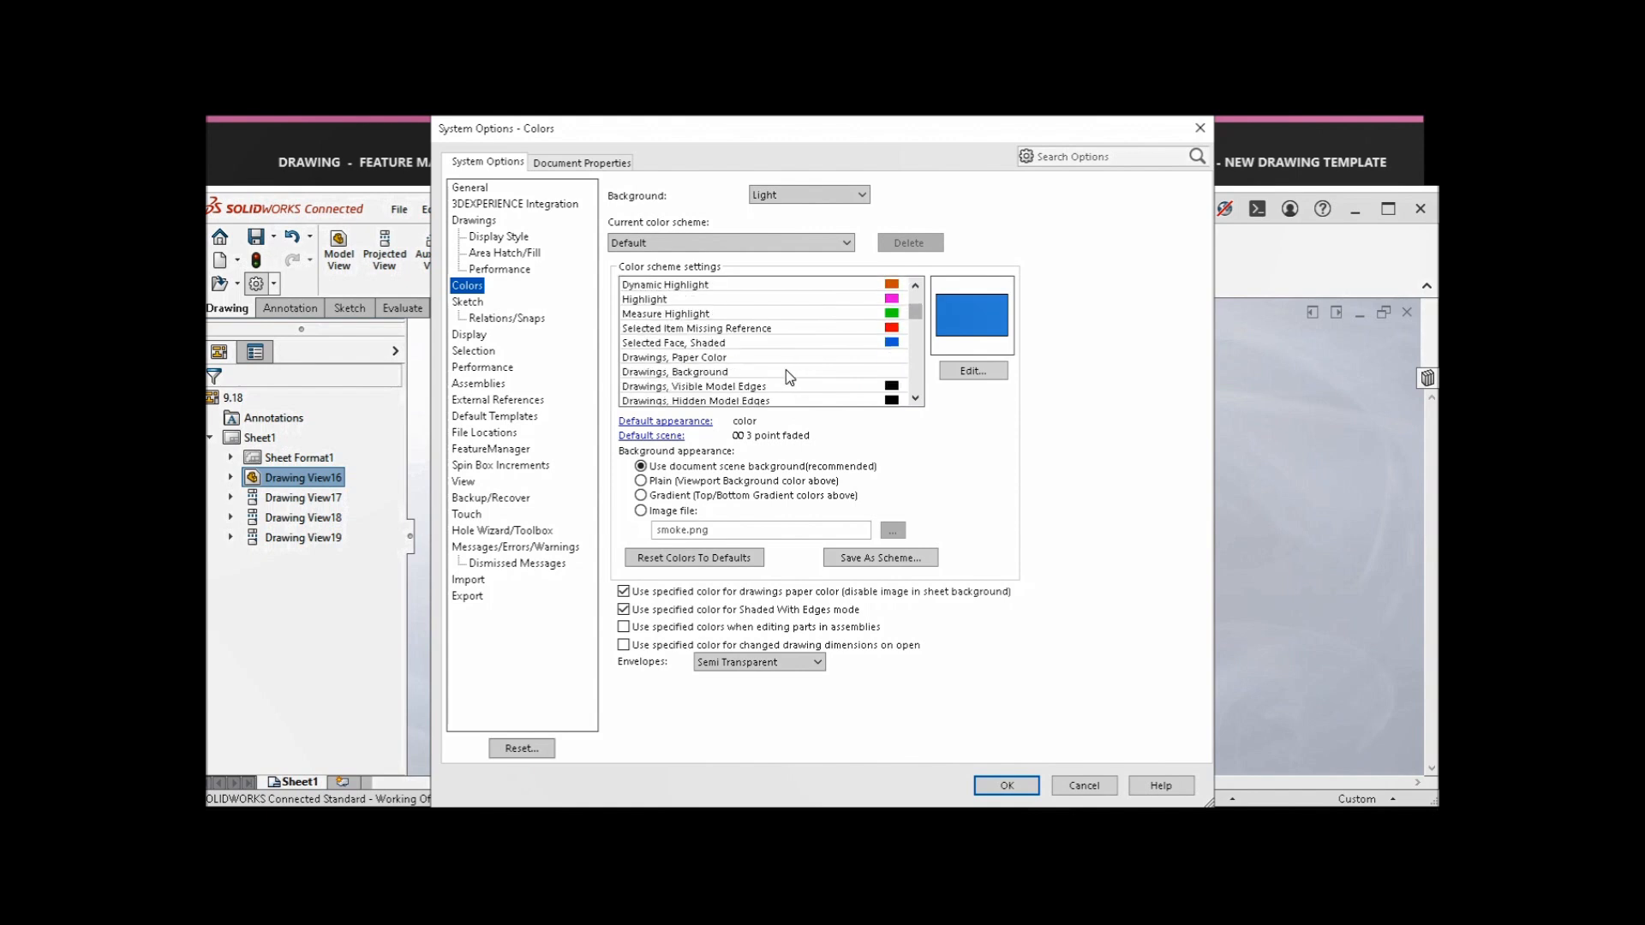
pyautogui.click(724, 358)
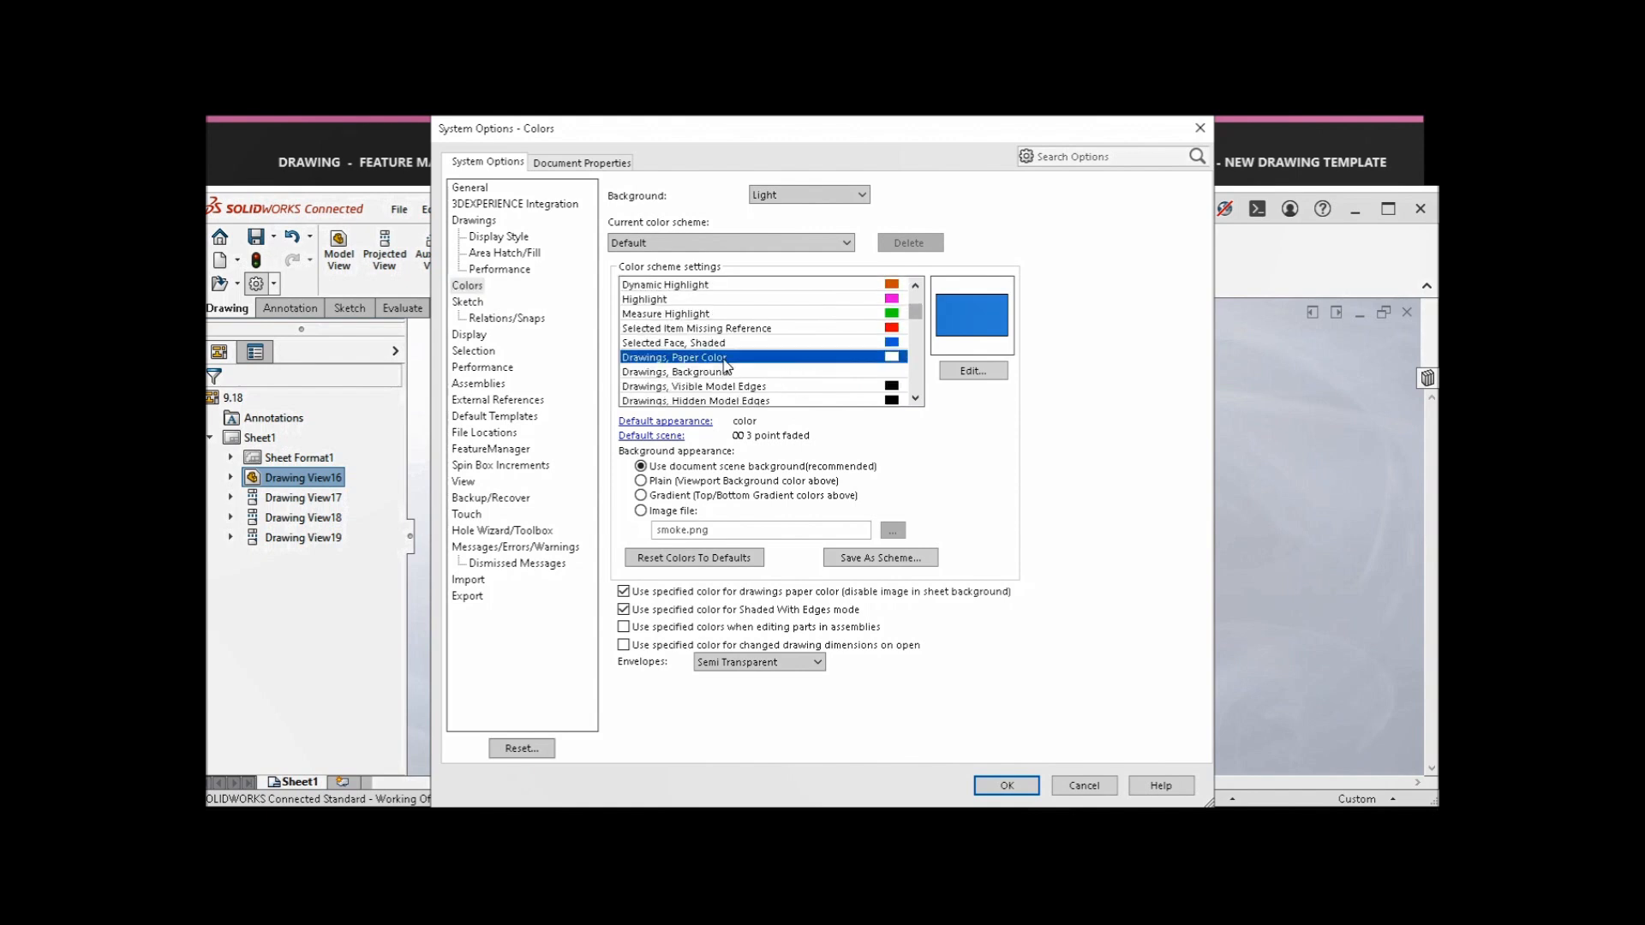
pyautogui.click(942, 370)
pyautogui.click(1013, 326)
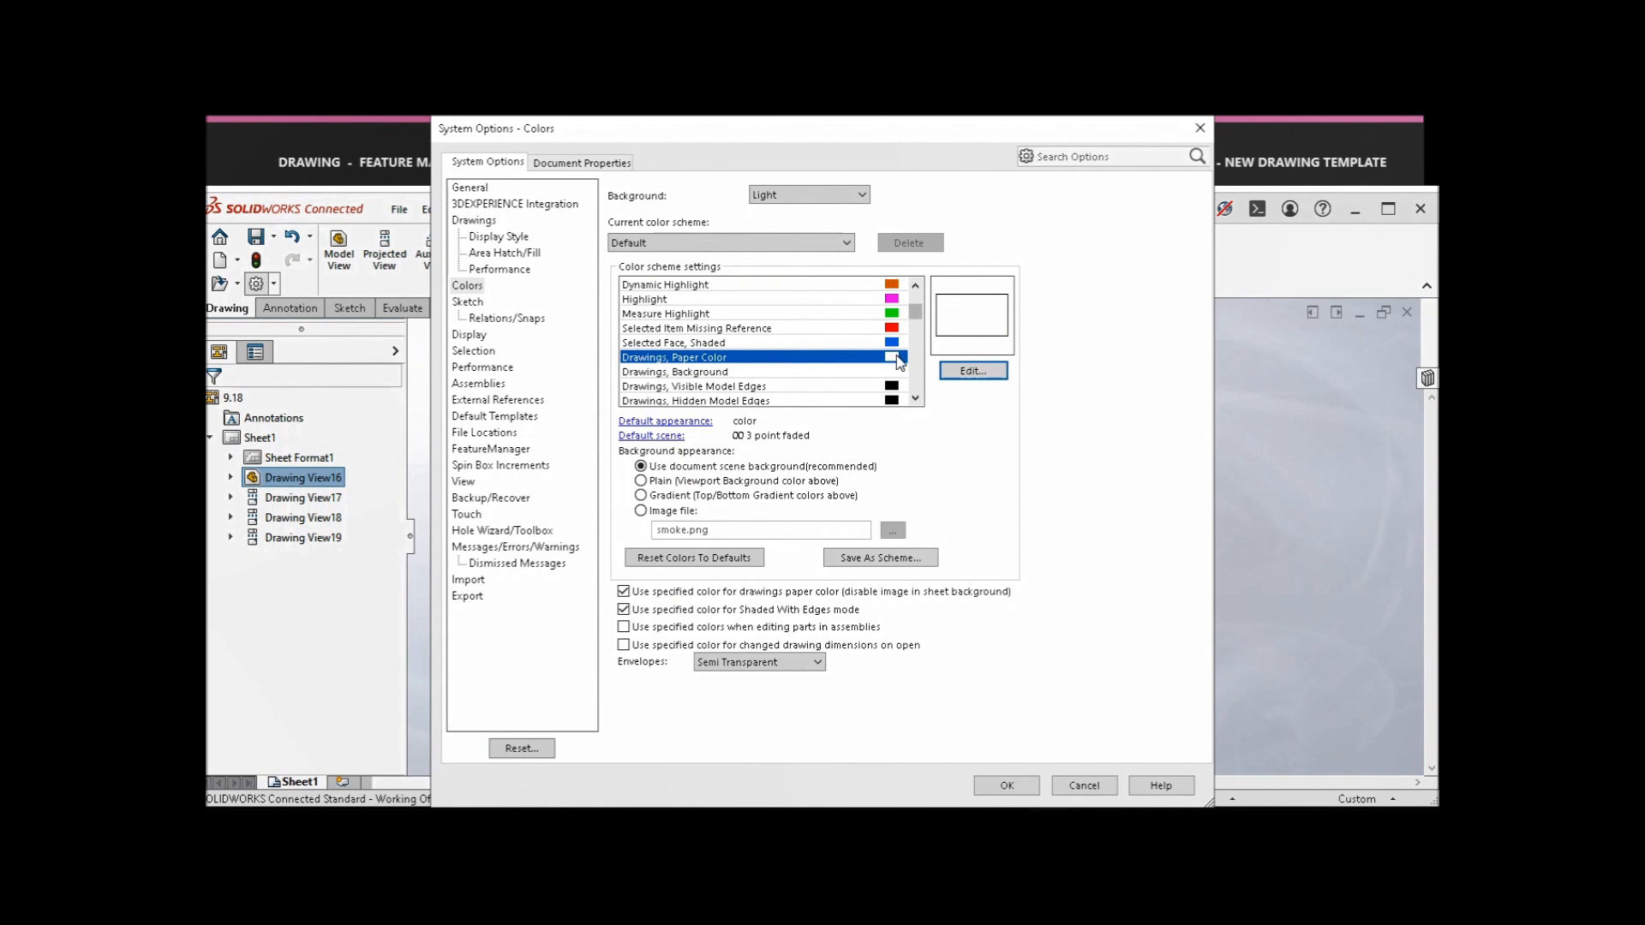
pyautogui.click(990, 372)
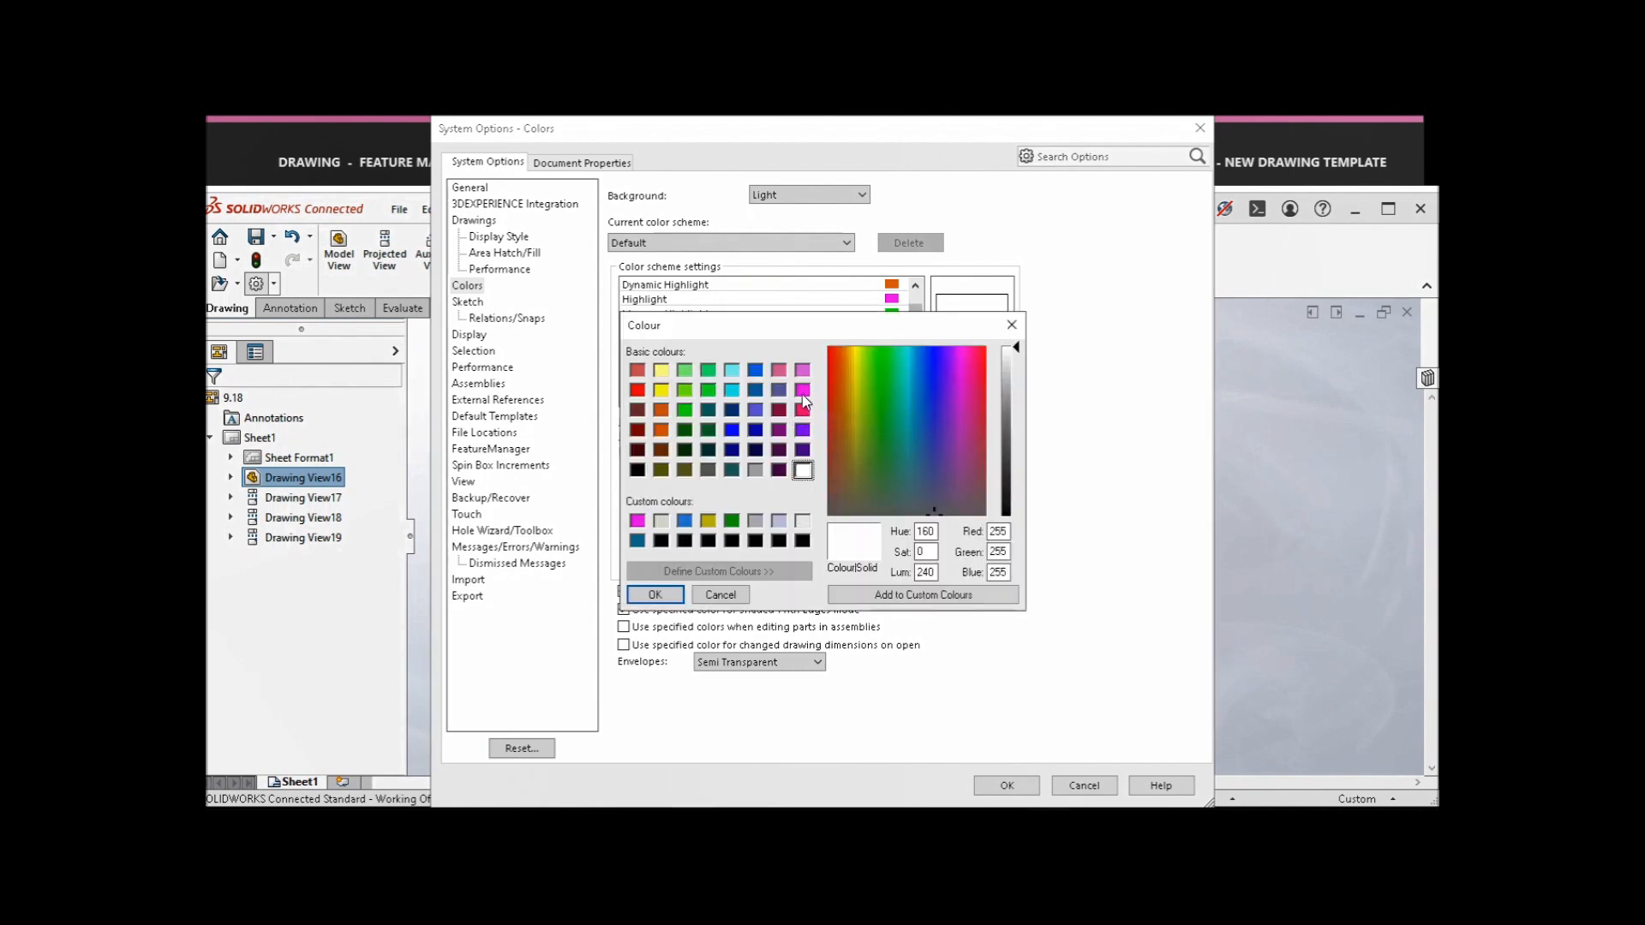
pyautogui.click(802, 370)
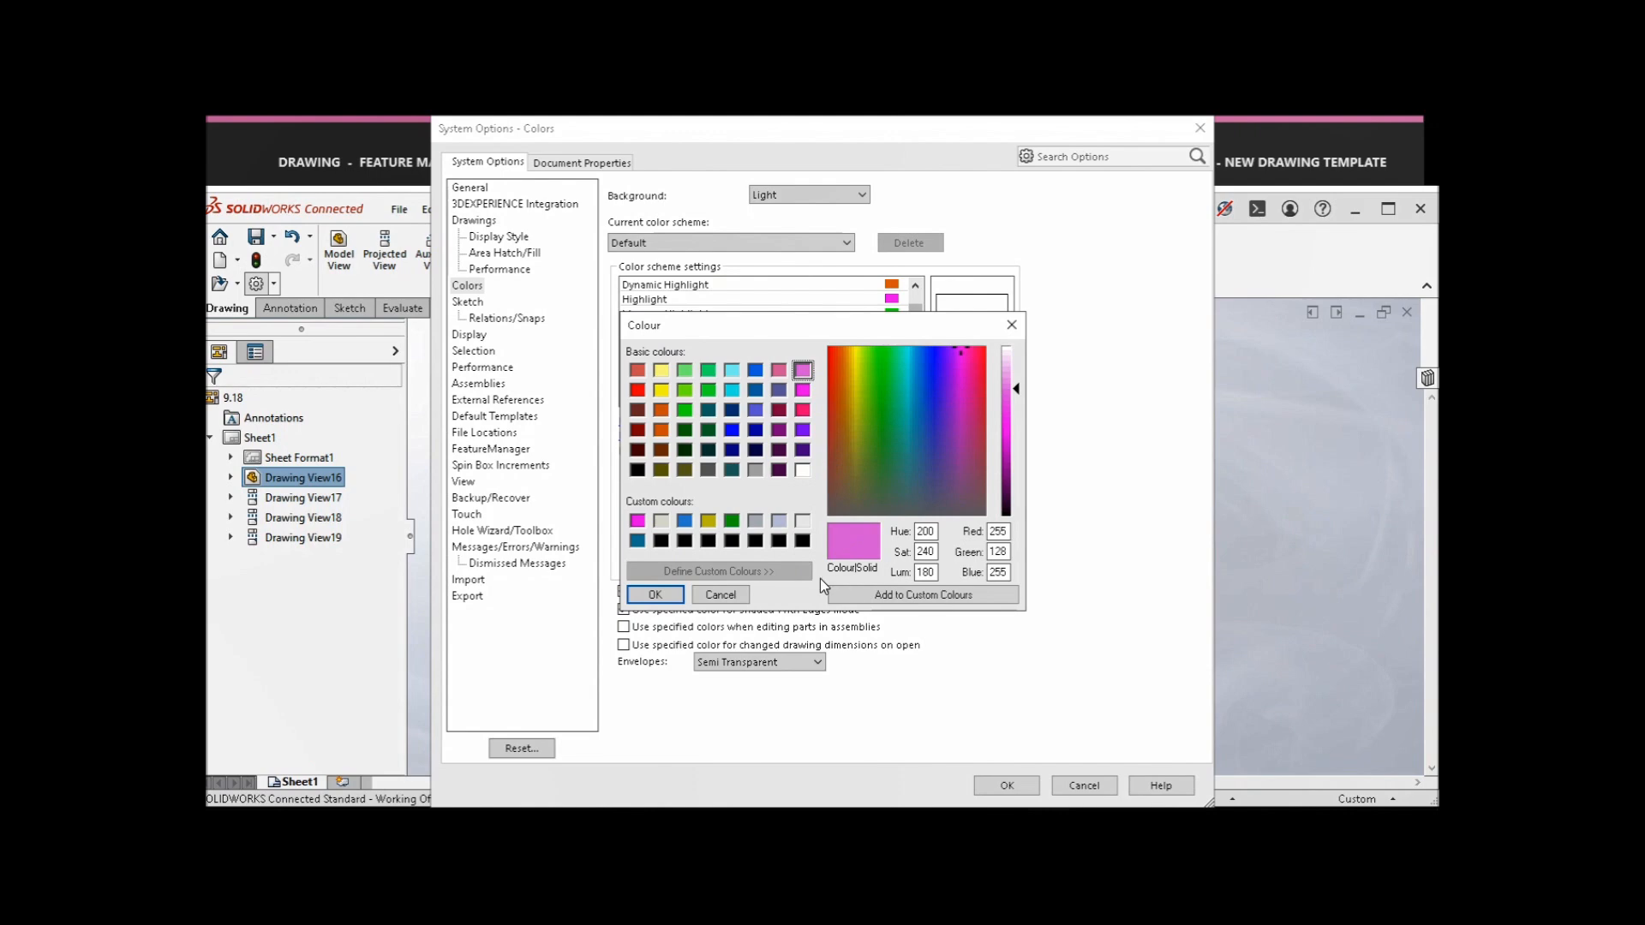
pyautogui.click(651, 593)
pyautogui.press('Return')
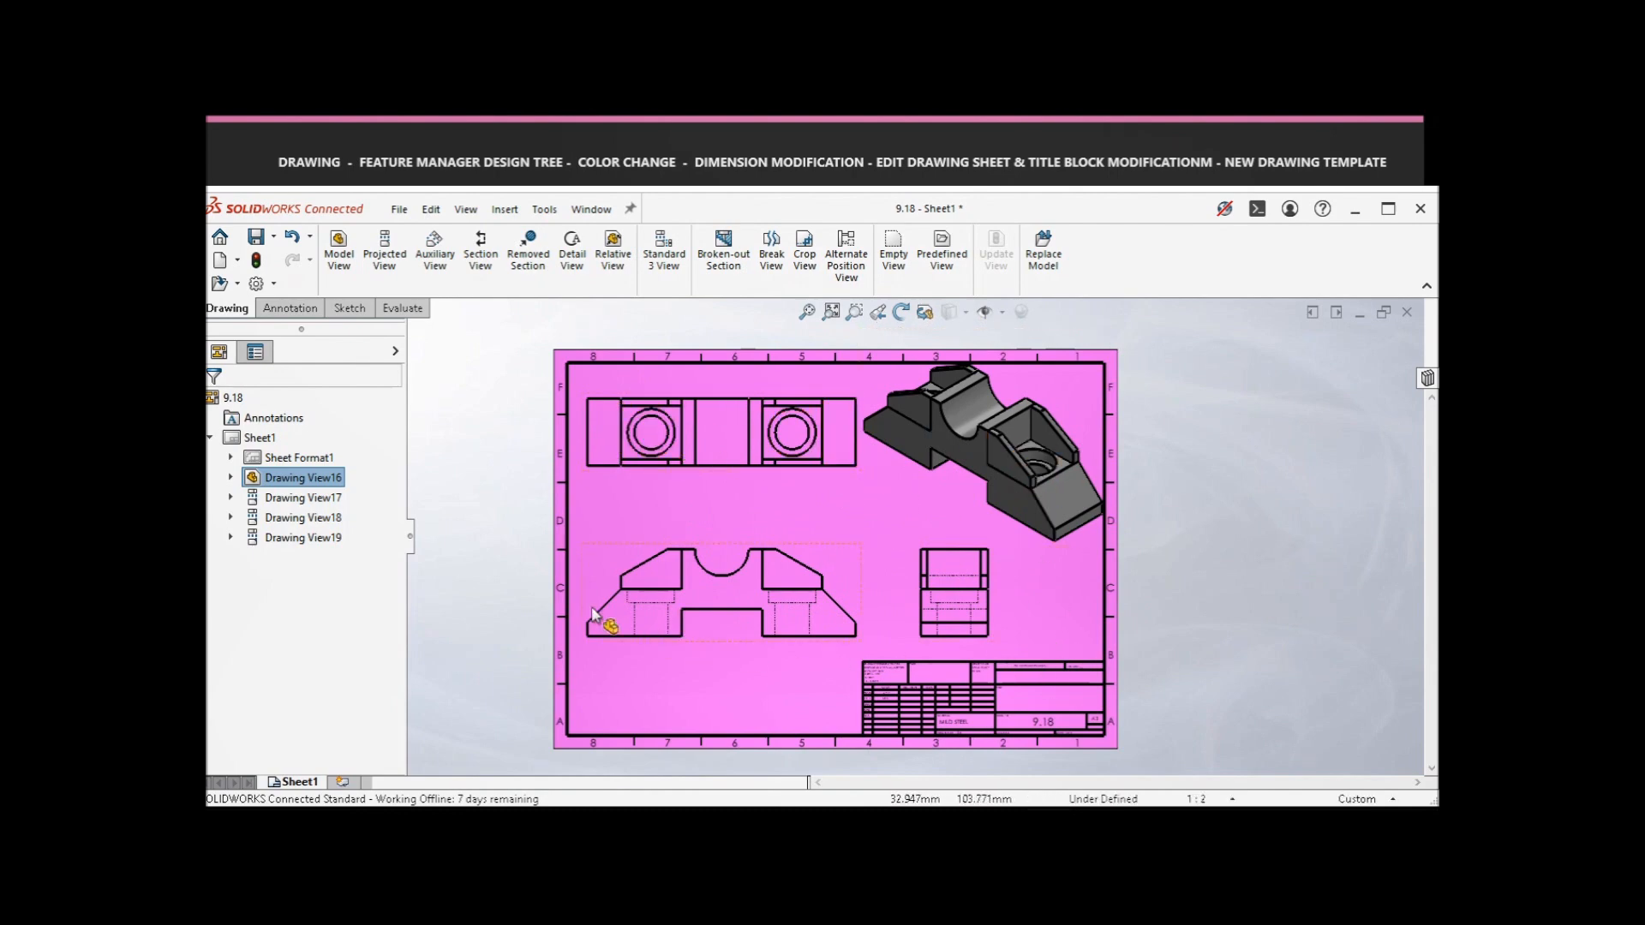
# - Set the drawing paper color in the system color options to white and apply it
pyautogui.click(255, 284)
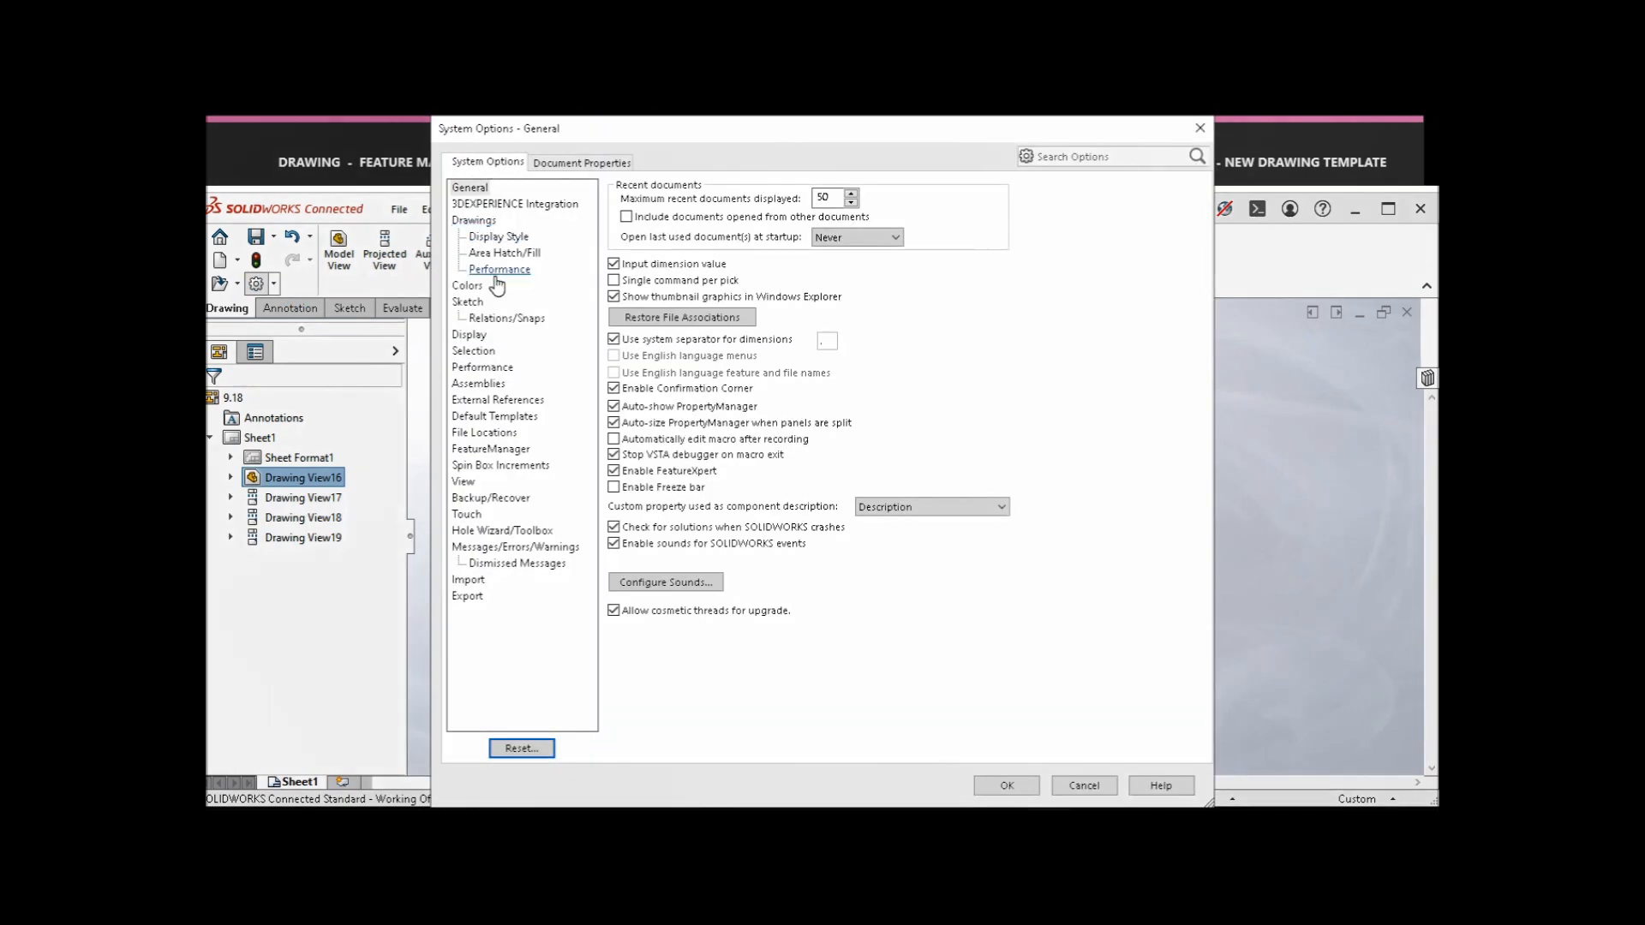
pyautogui.click(475, 290)
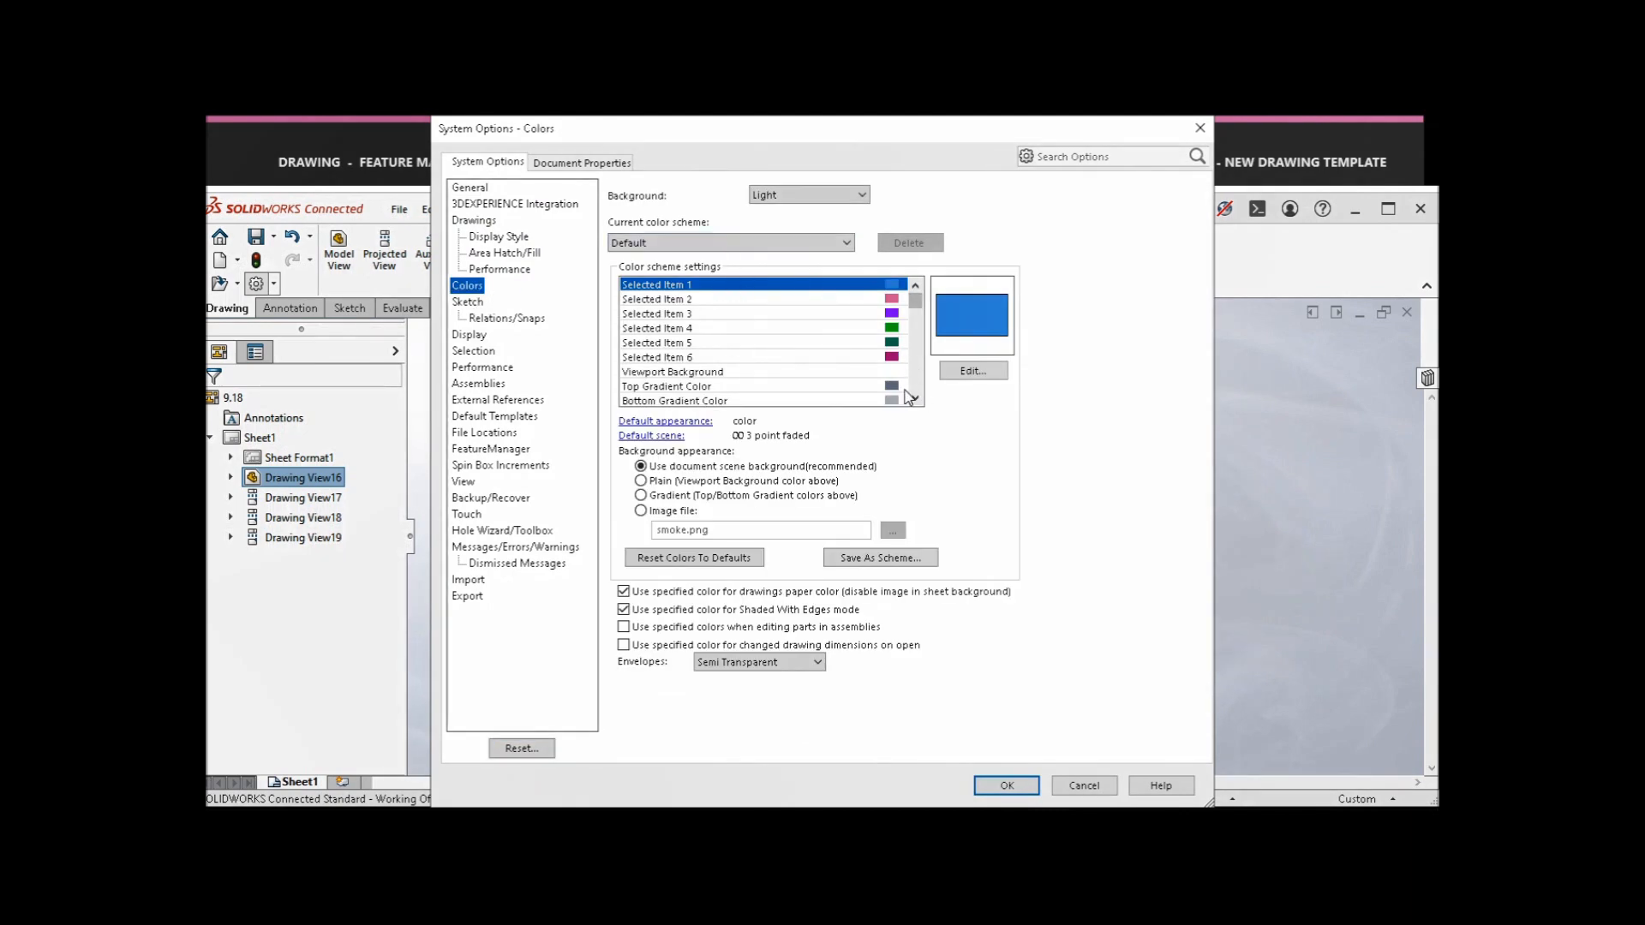
pyautogui.scroll(-2, 897, 343)
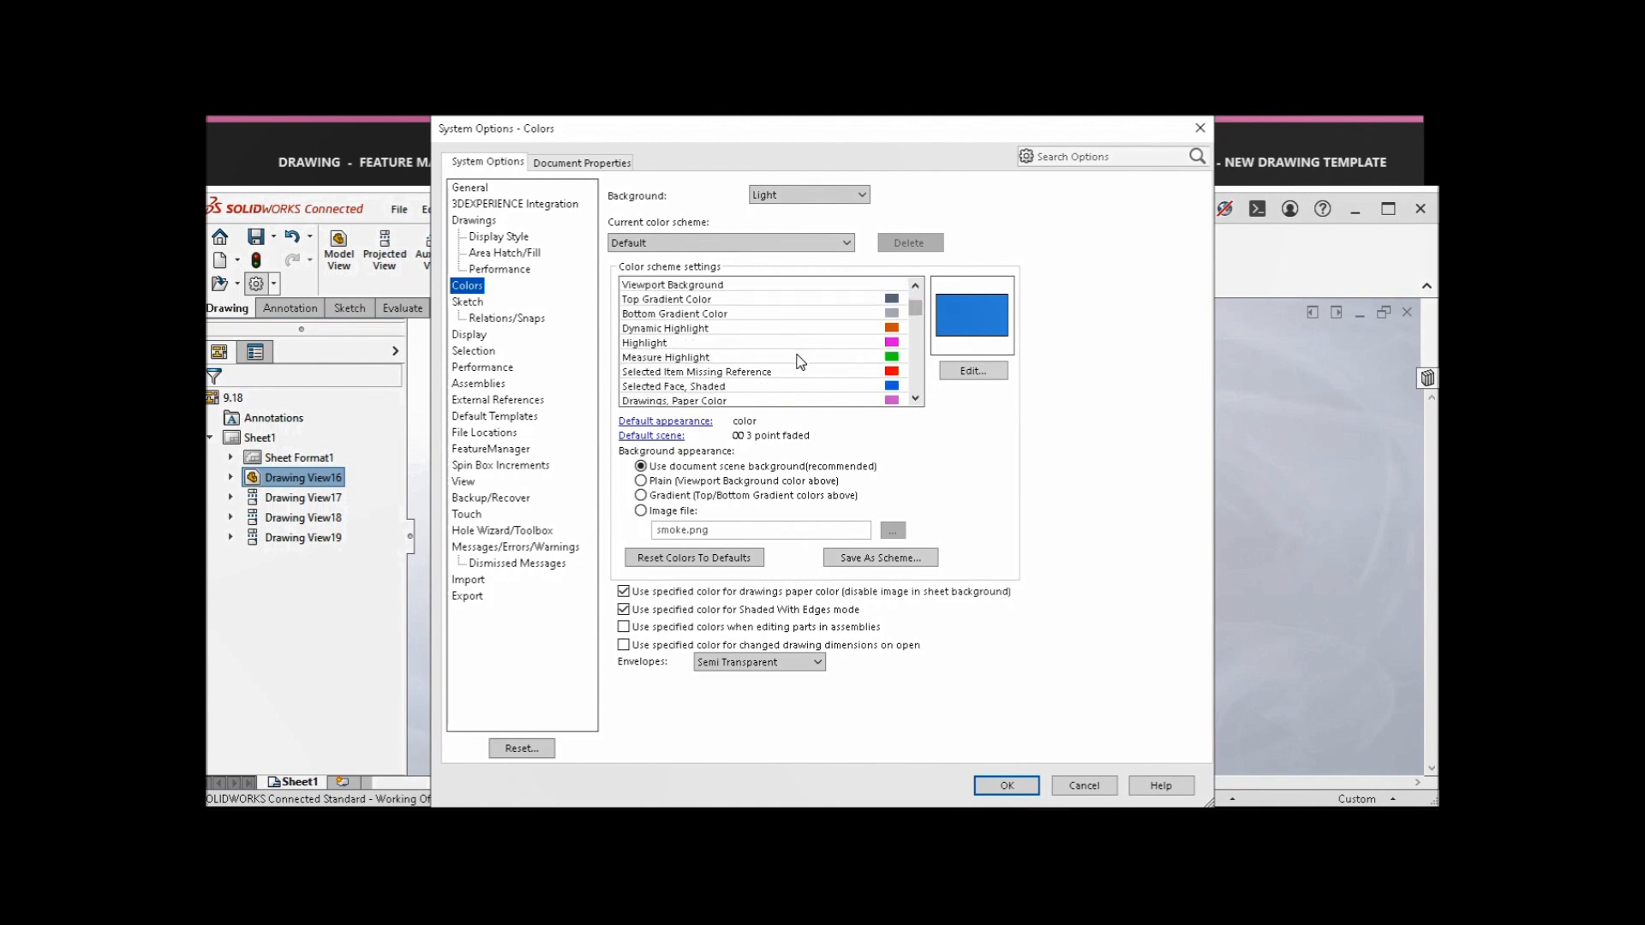
pyautogui.scroll(-2, 754, 349)
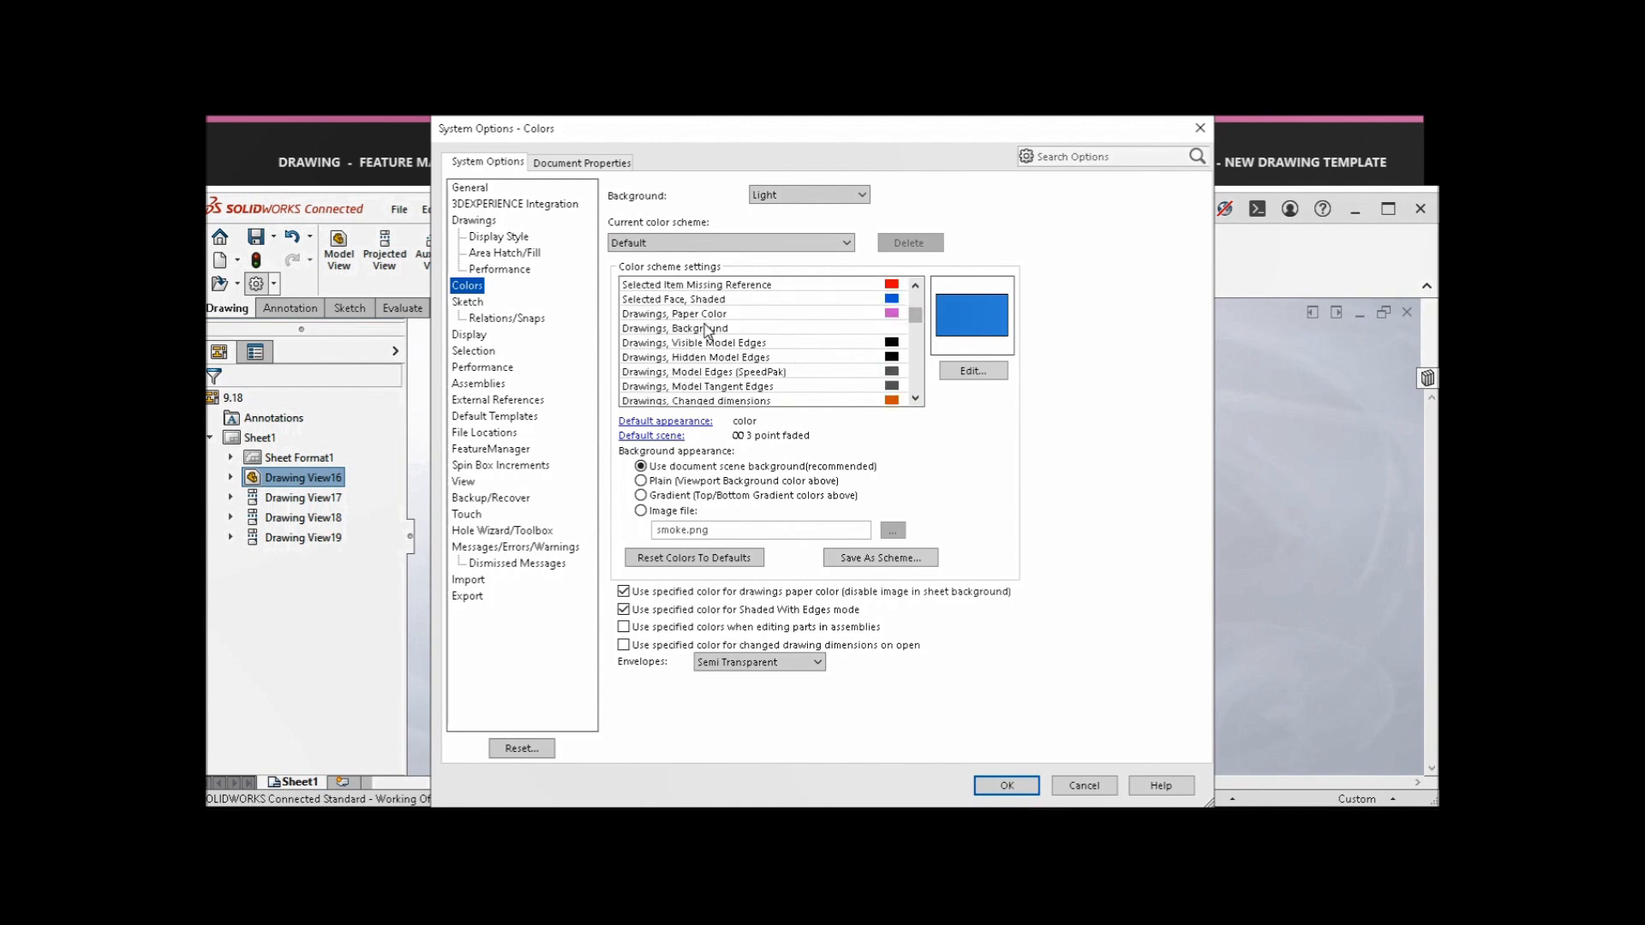
pyautogui.click(707, 315)
pyautogui.click(984, 368)
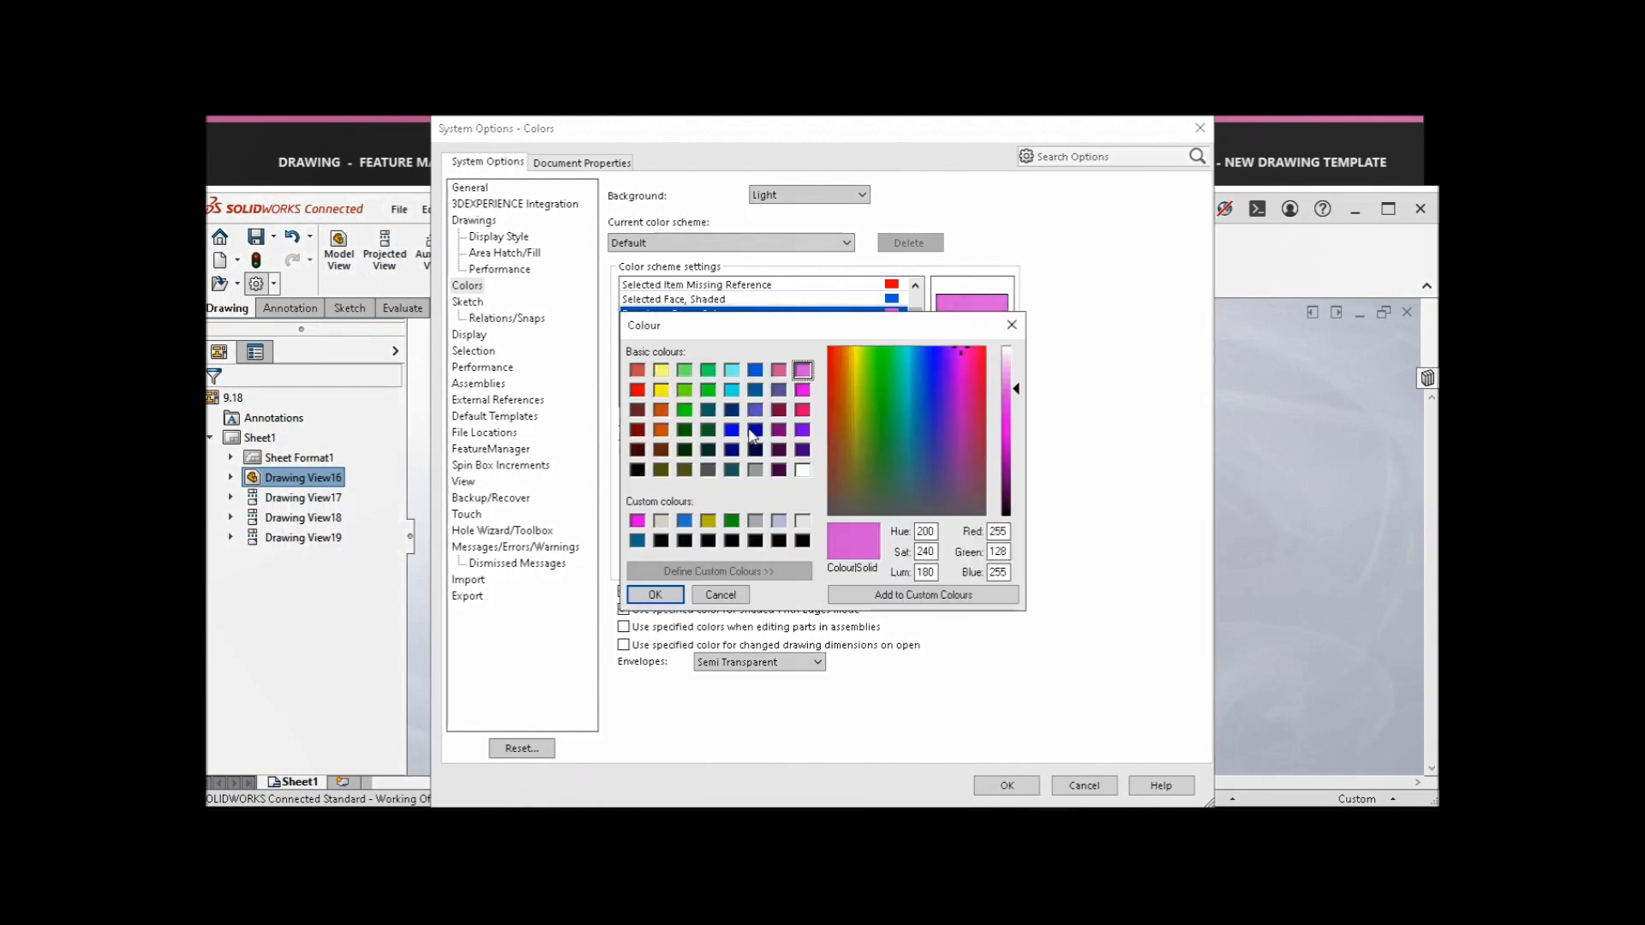
pyautogui.click(802, 471)
pyautogui.click(669, 597)
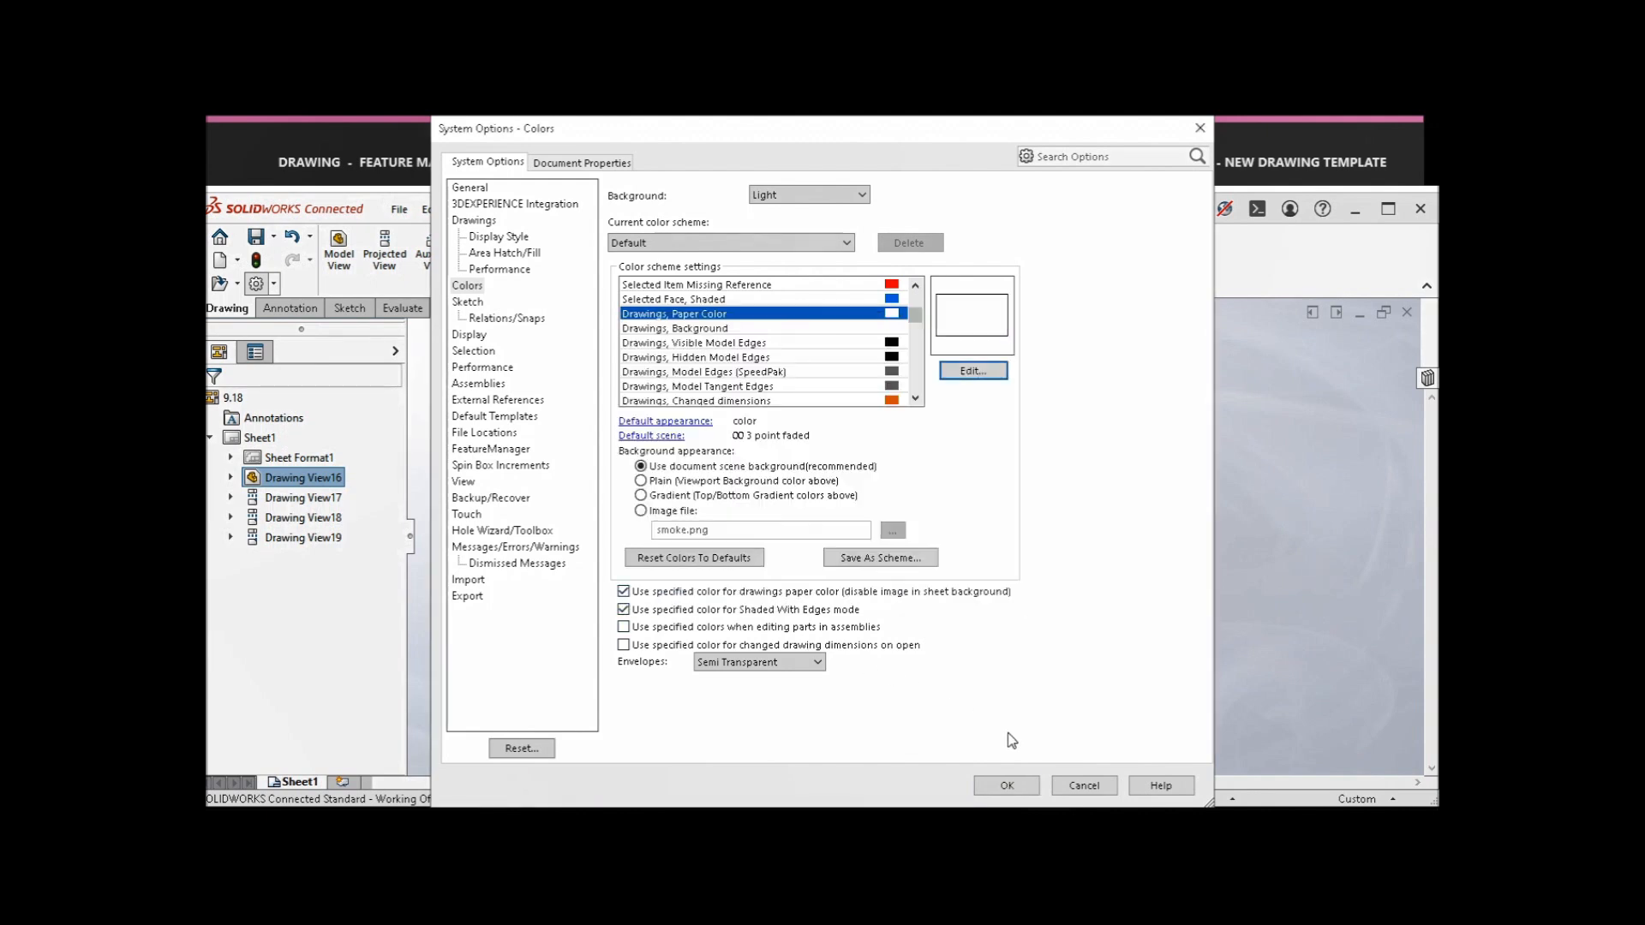
pyautogui.scroll(-2, 734, 360)
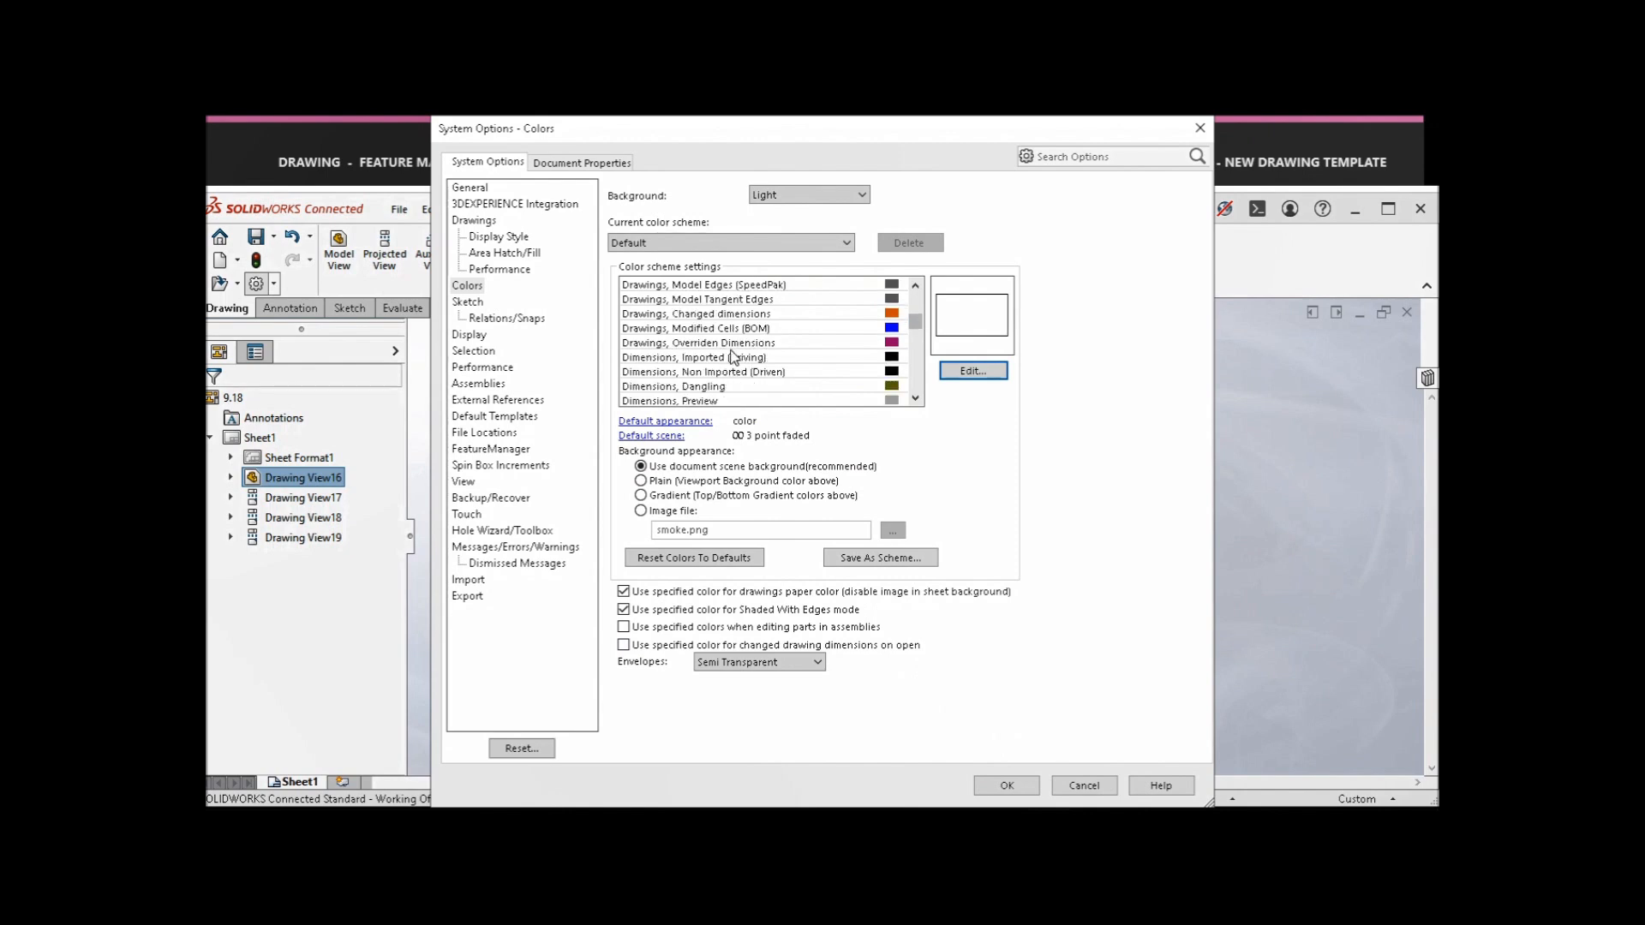
pyautogui.scroll(-1, 727, 377)
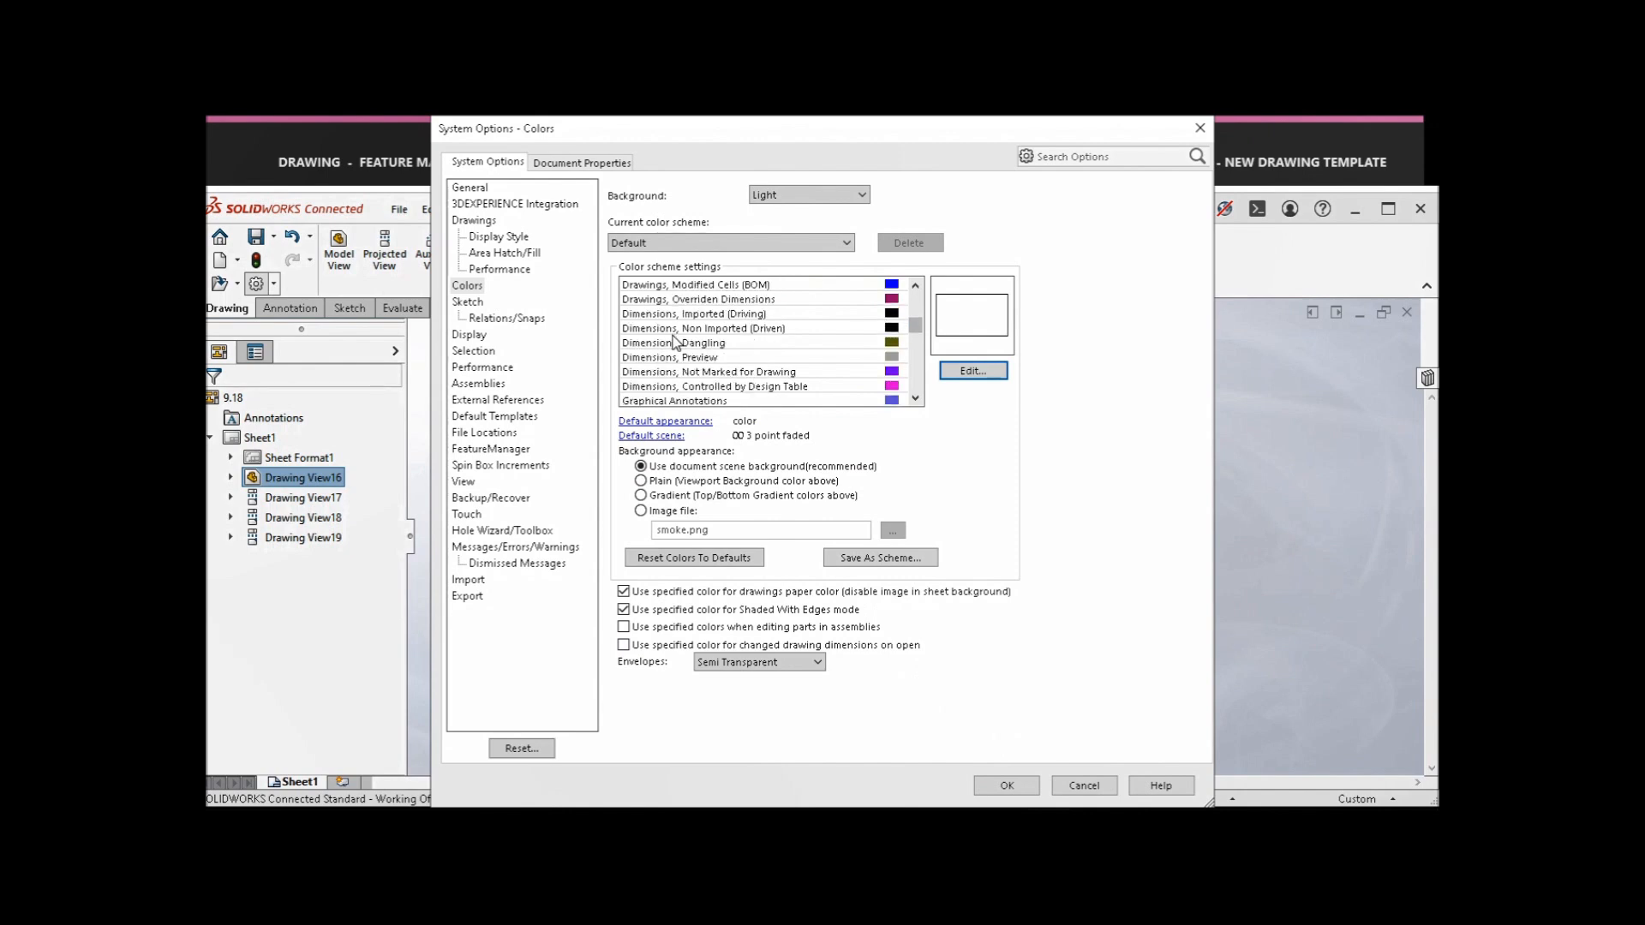
pyautogui.scroll(-1, 758, 386)
pyautogui.scroll(-2, 701, 376)
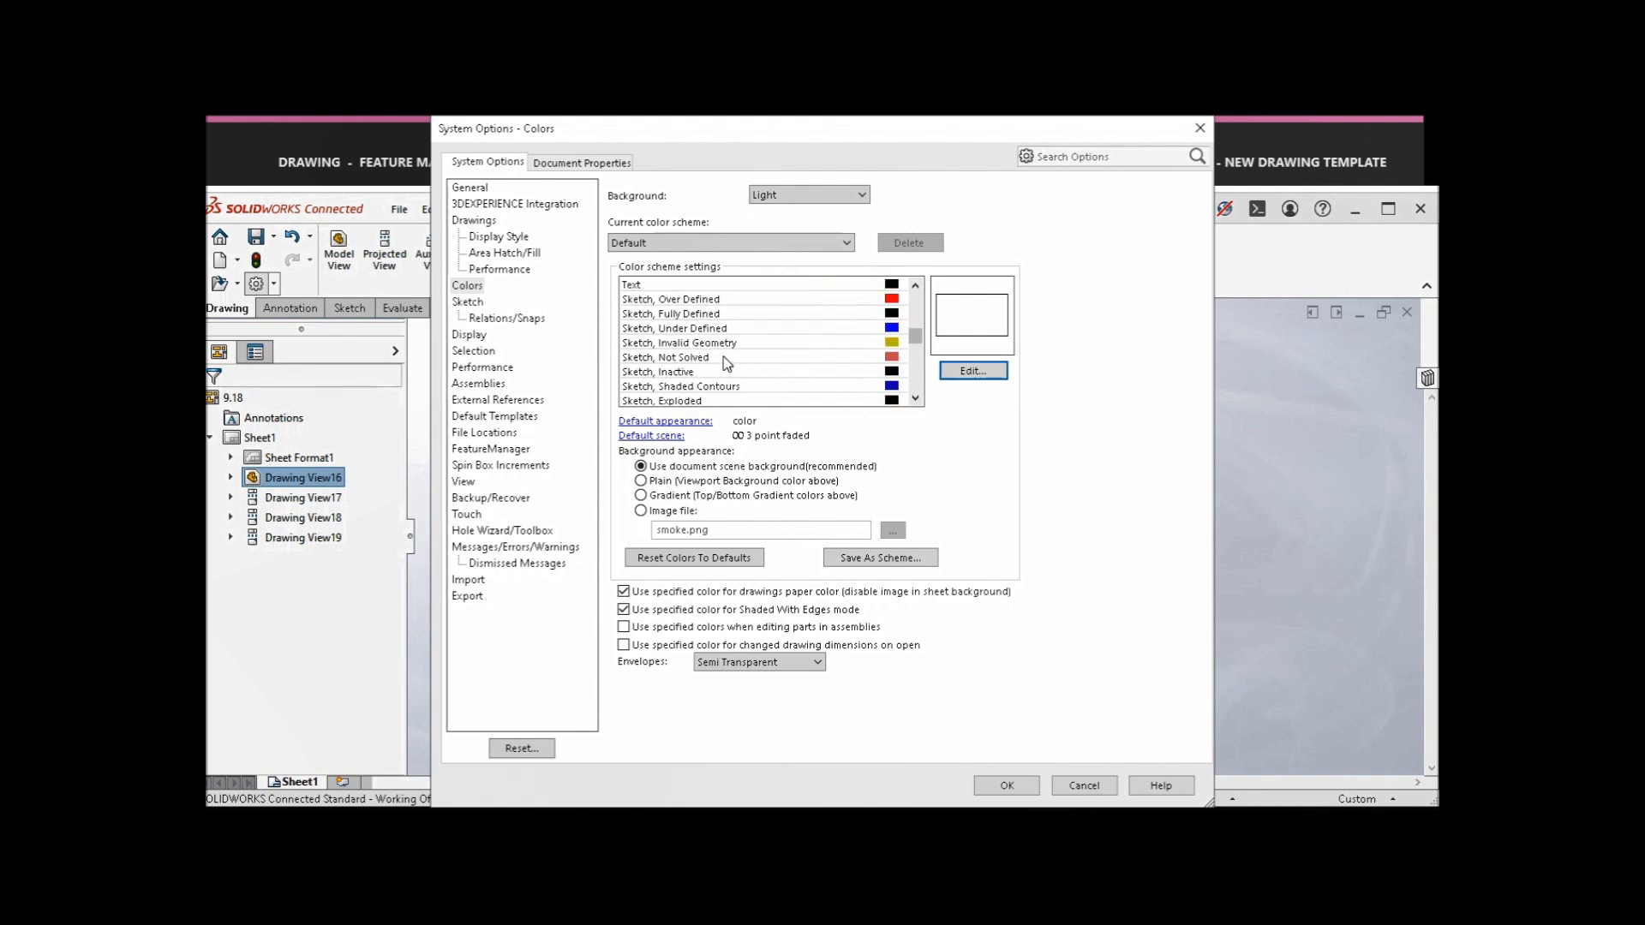
pyautogui.click(989, 785)
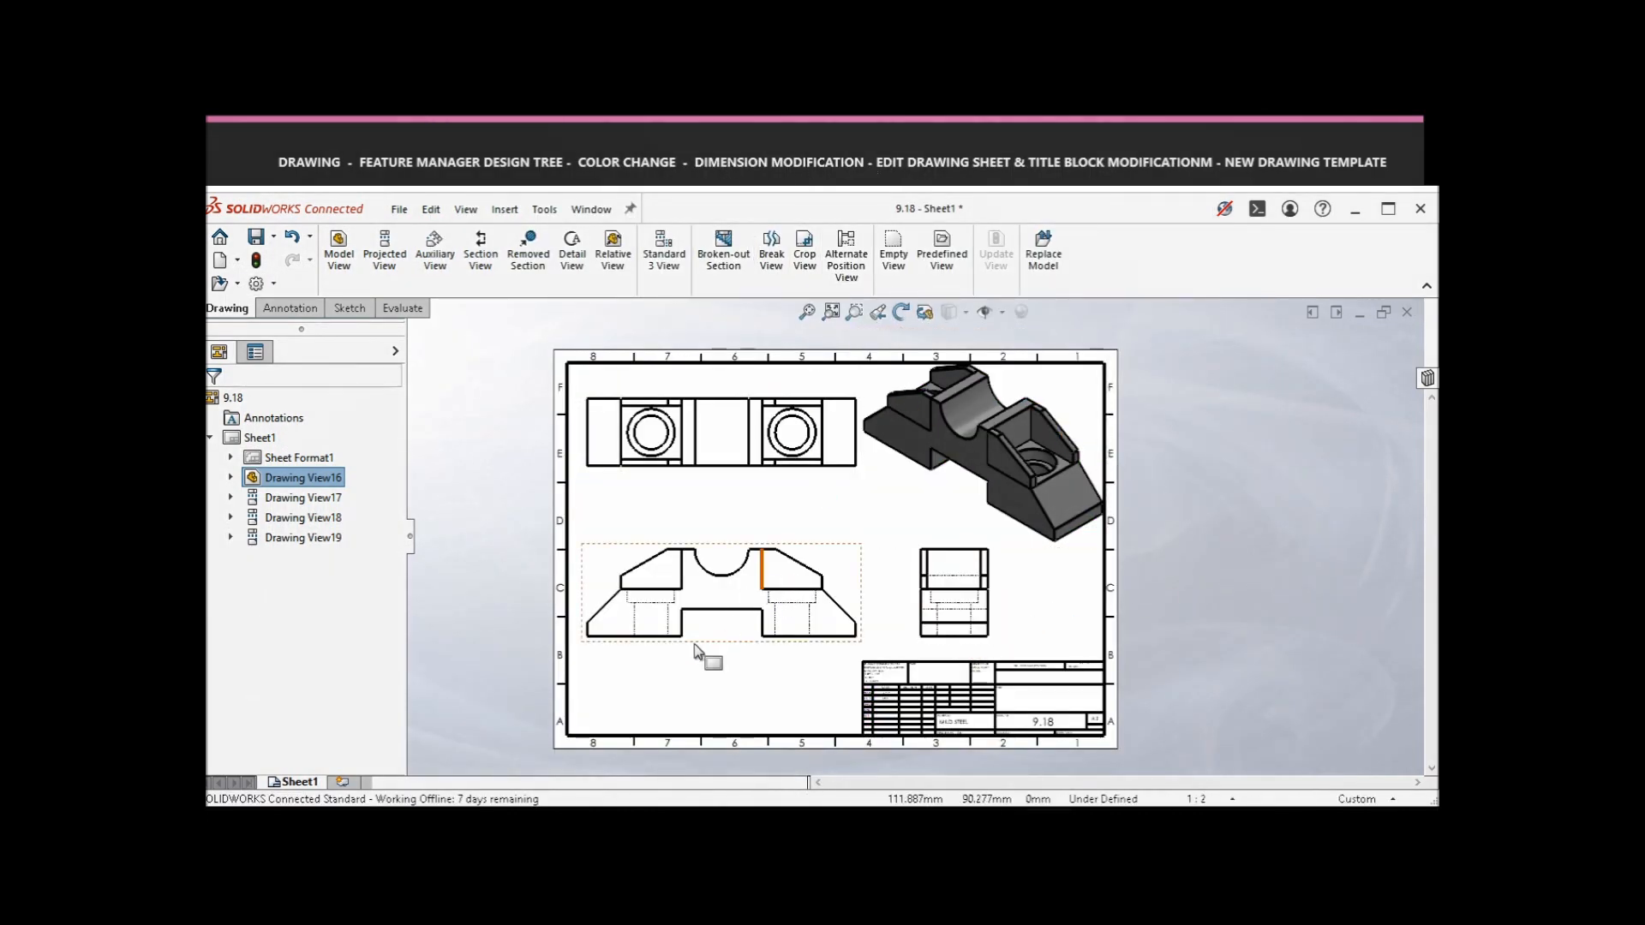
# - Dimension the overall length and the radius of the semicircular cutout in the front view
pyautogui.scroll(-2, 699, 658)
pyautogui.scroll(-1, 908, 602)
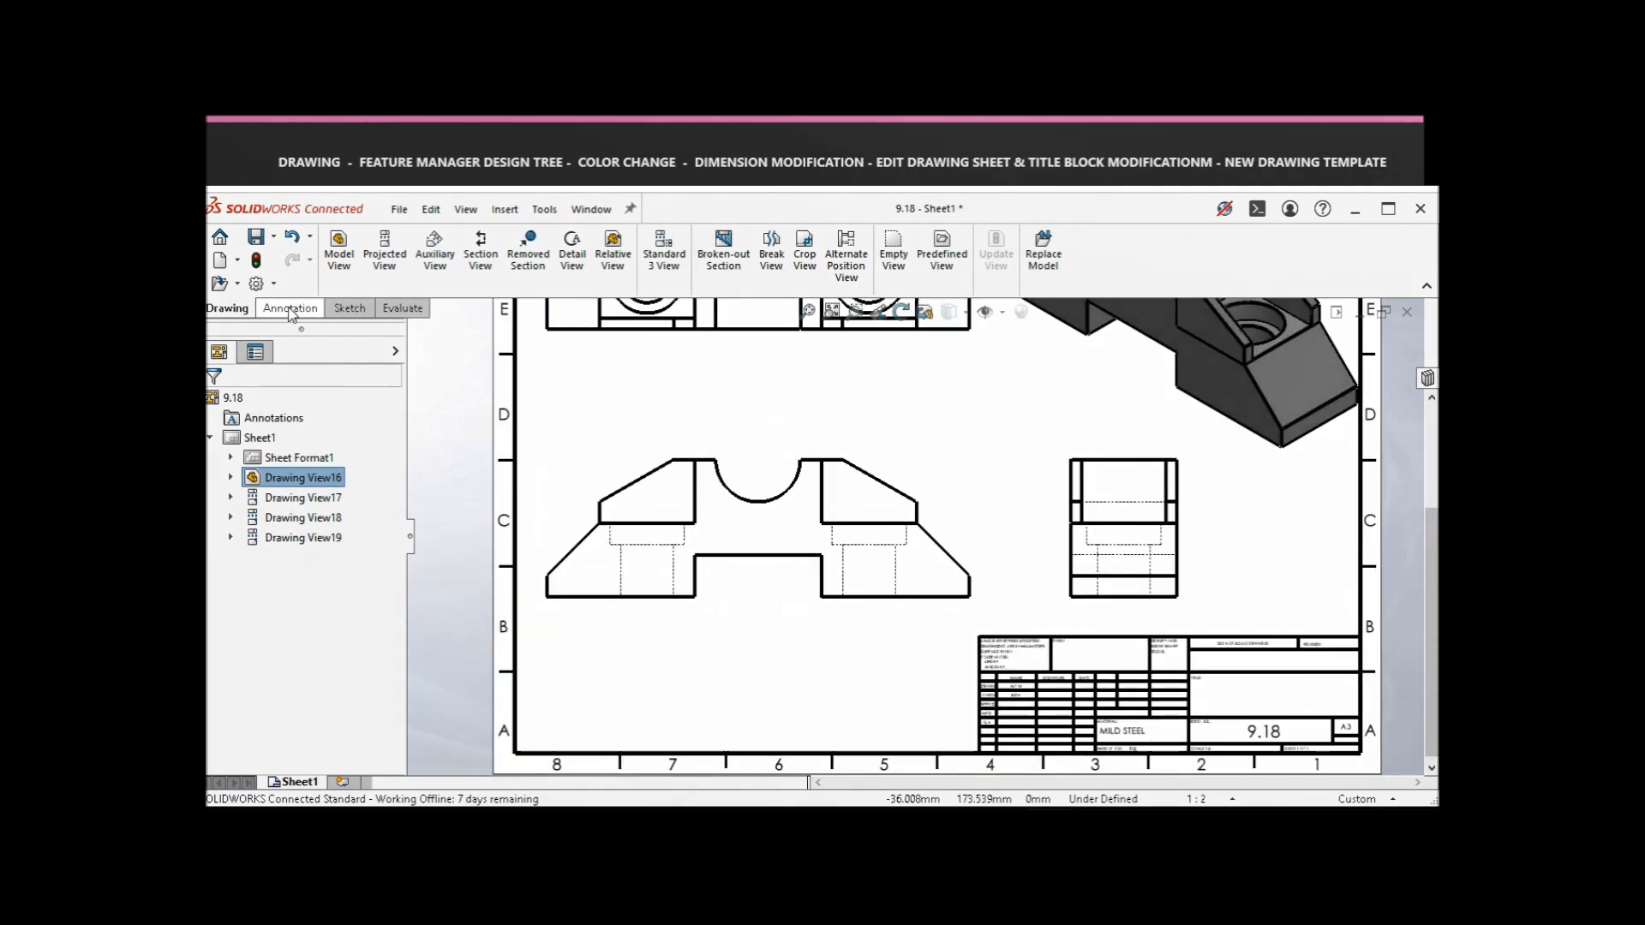
pyautogui.click(289, 308)
pyautogui.click(349, 253)
pyautogui.click(548, 586)
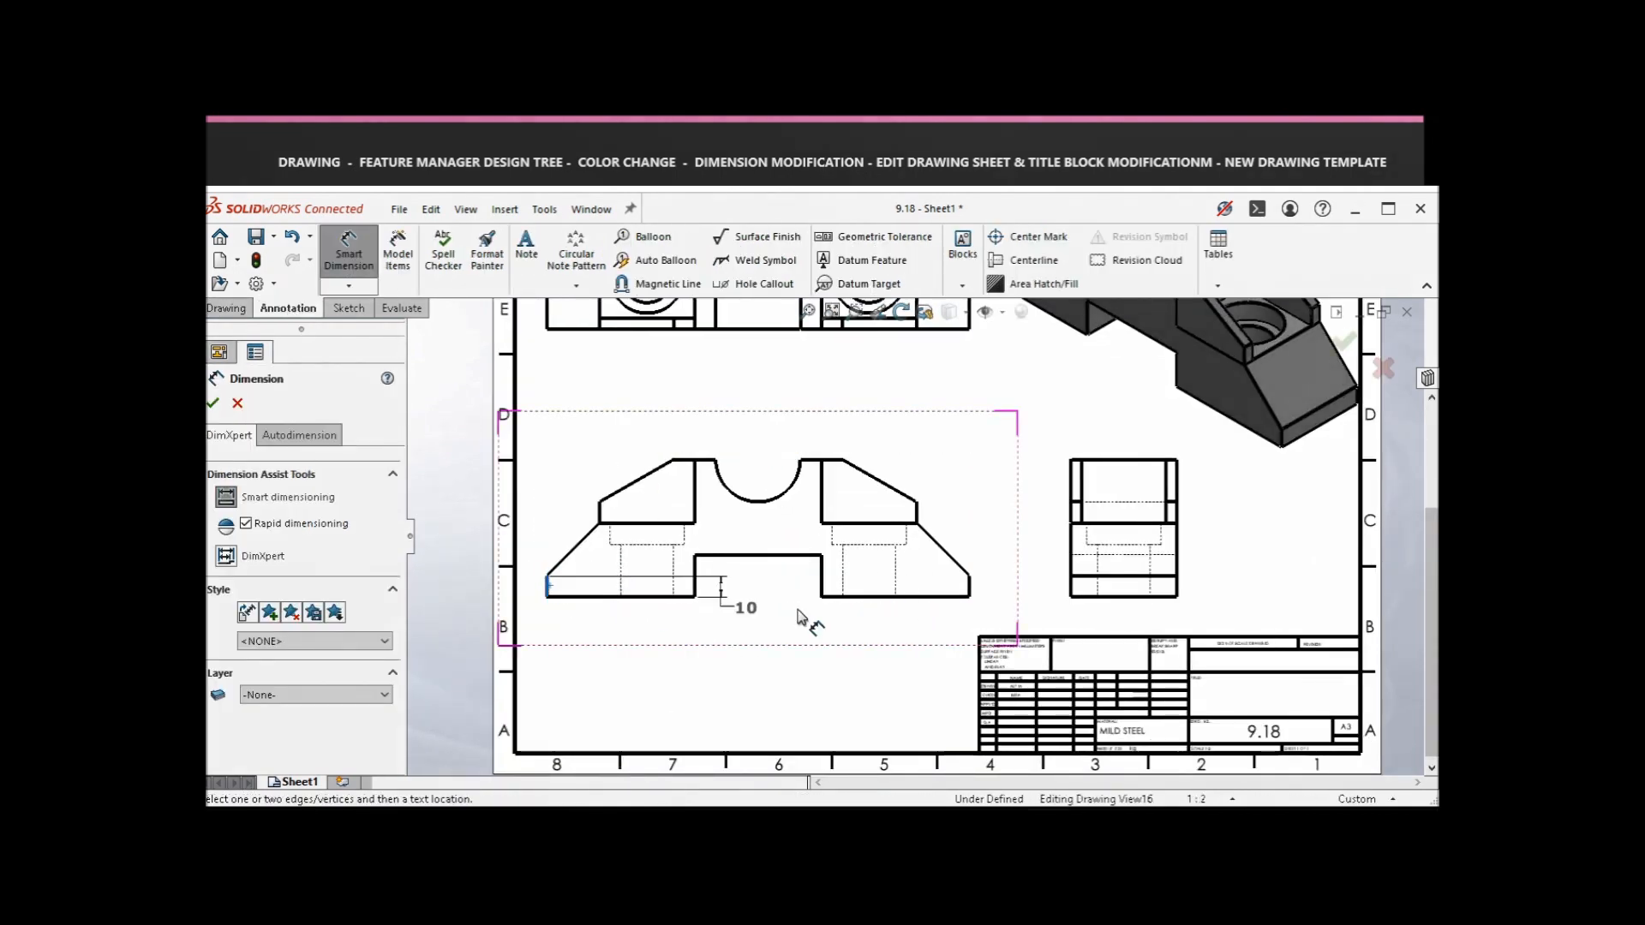
pyautogui.click(971, 600)
pyautogui.click(755, 630)
pyautogui.click(745, 500)
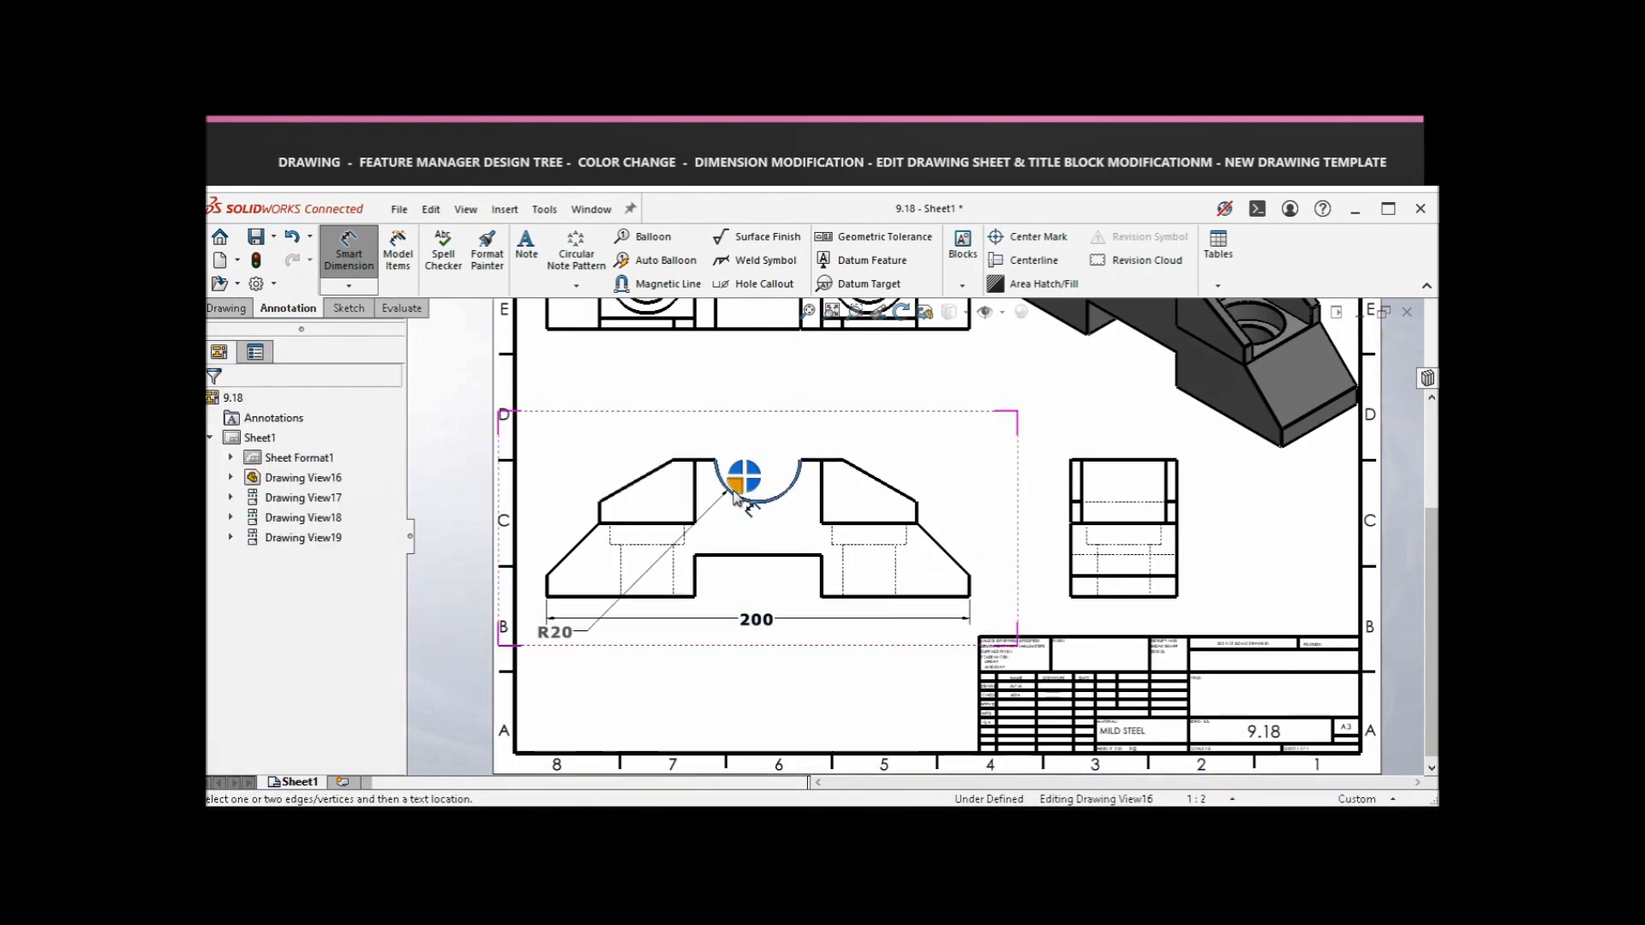
pyautogui.click(871, 418)
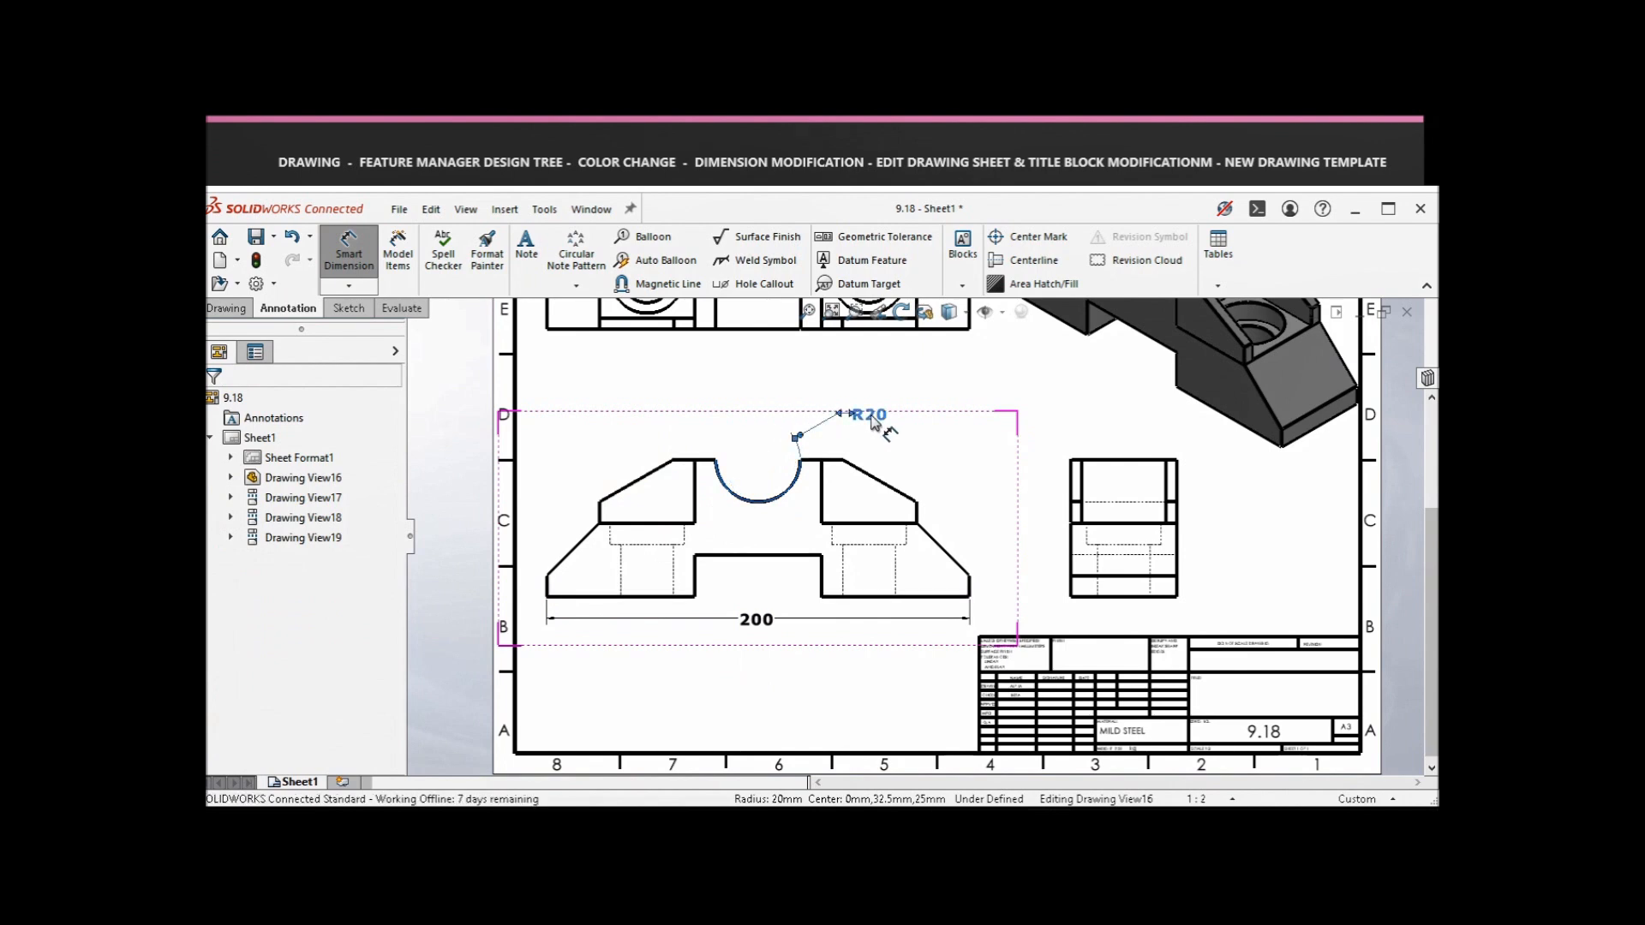
# - Dimension the overall height of the side view, placing the dimension beside its outer edge
pyautogui.click(1135, 596)
pyautogui.click(1139, 461)
pyautogui.click(1268, 548)
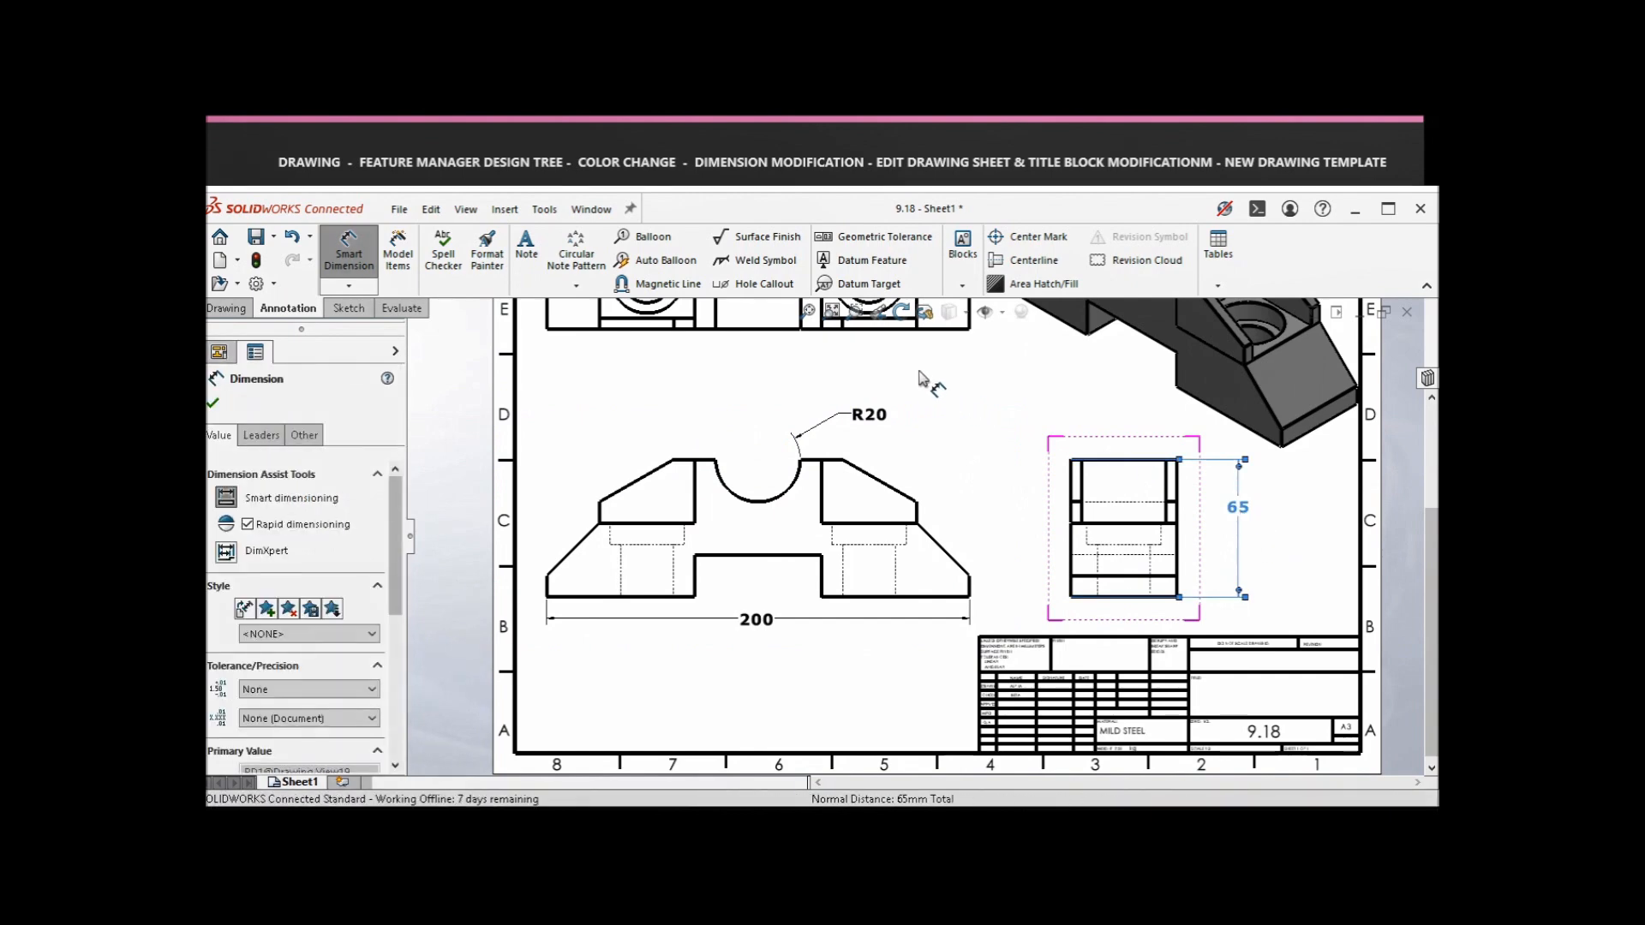
pyautogui.click(925, 381)
# - Add hole callouts in the top view to the right hole's inner circle and the left hole's outer counterbore circle
pyautogui.scroll(3, 942, 419)
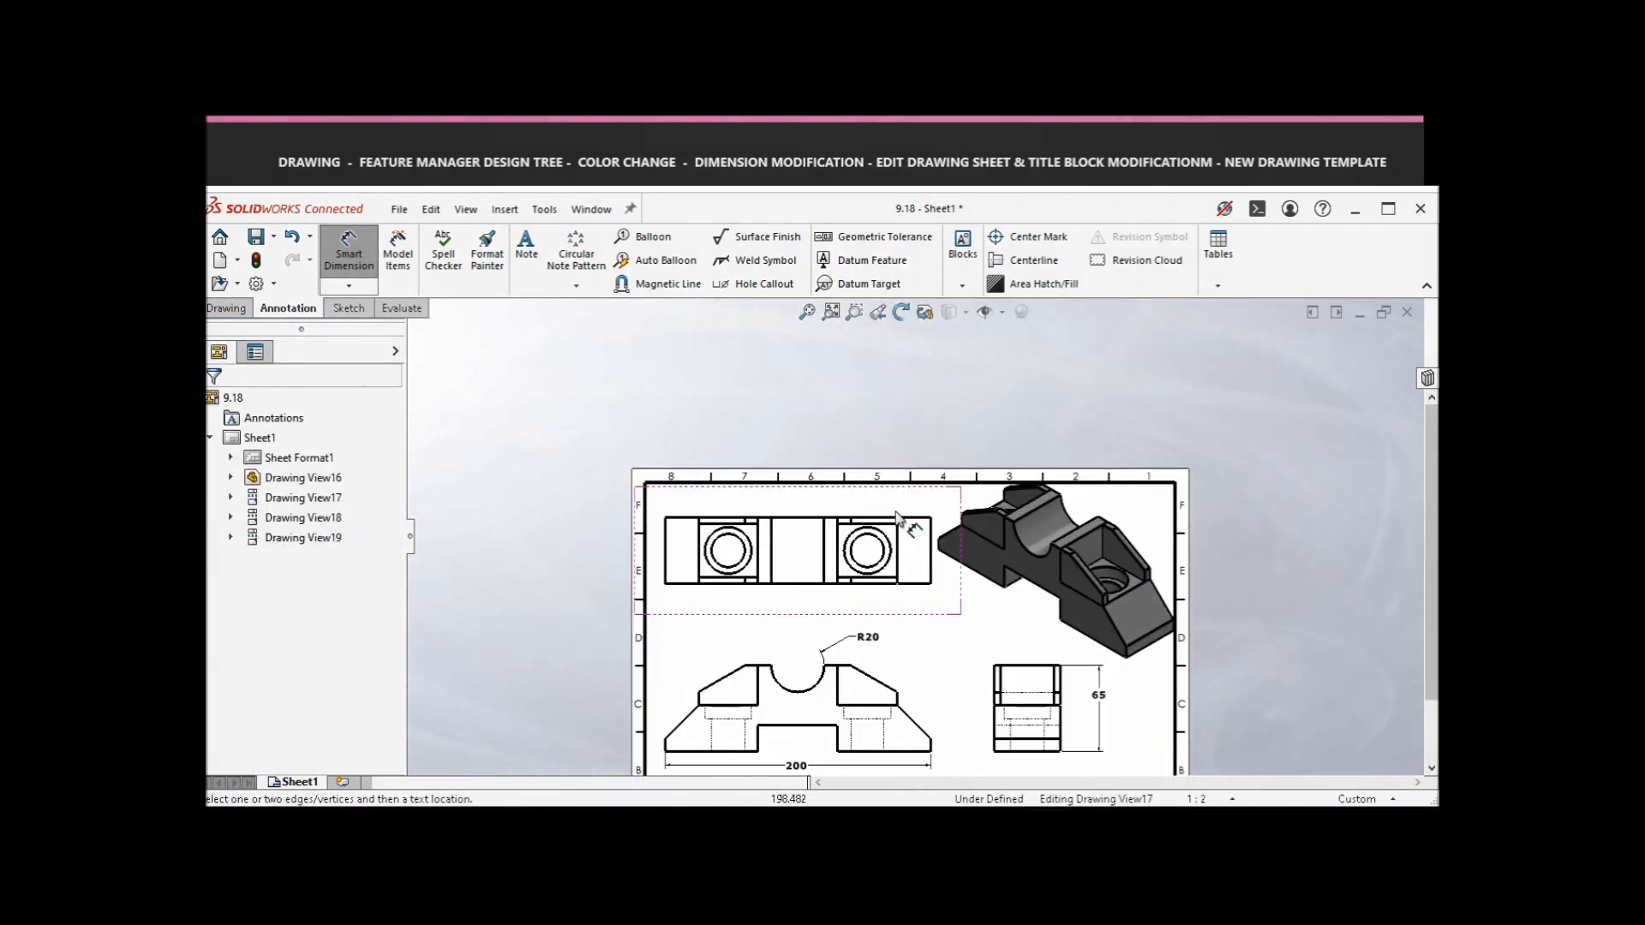
pyautogui.click(753, 283)
pyautogui.click(873, 528)
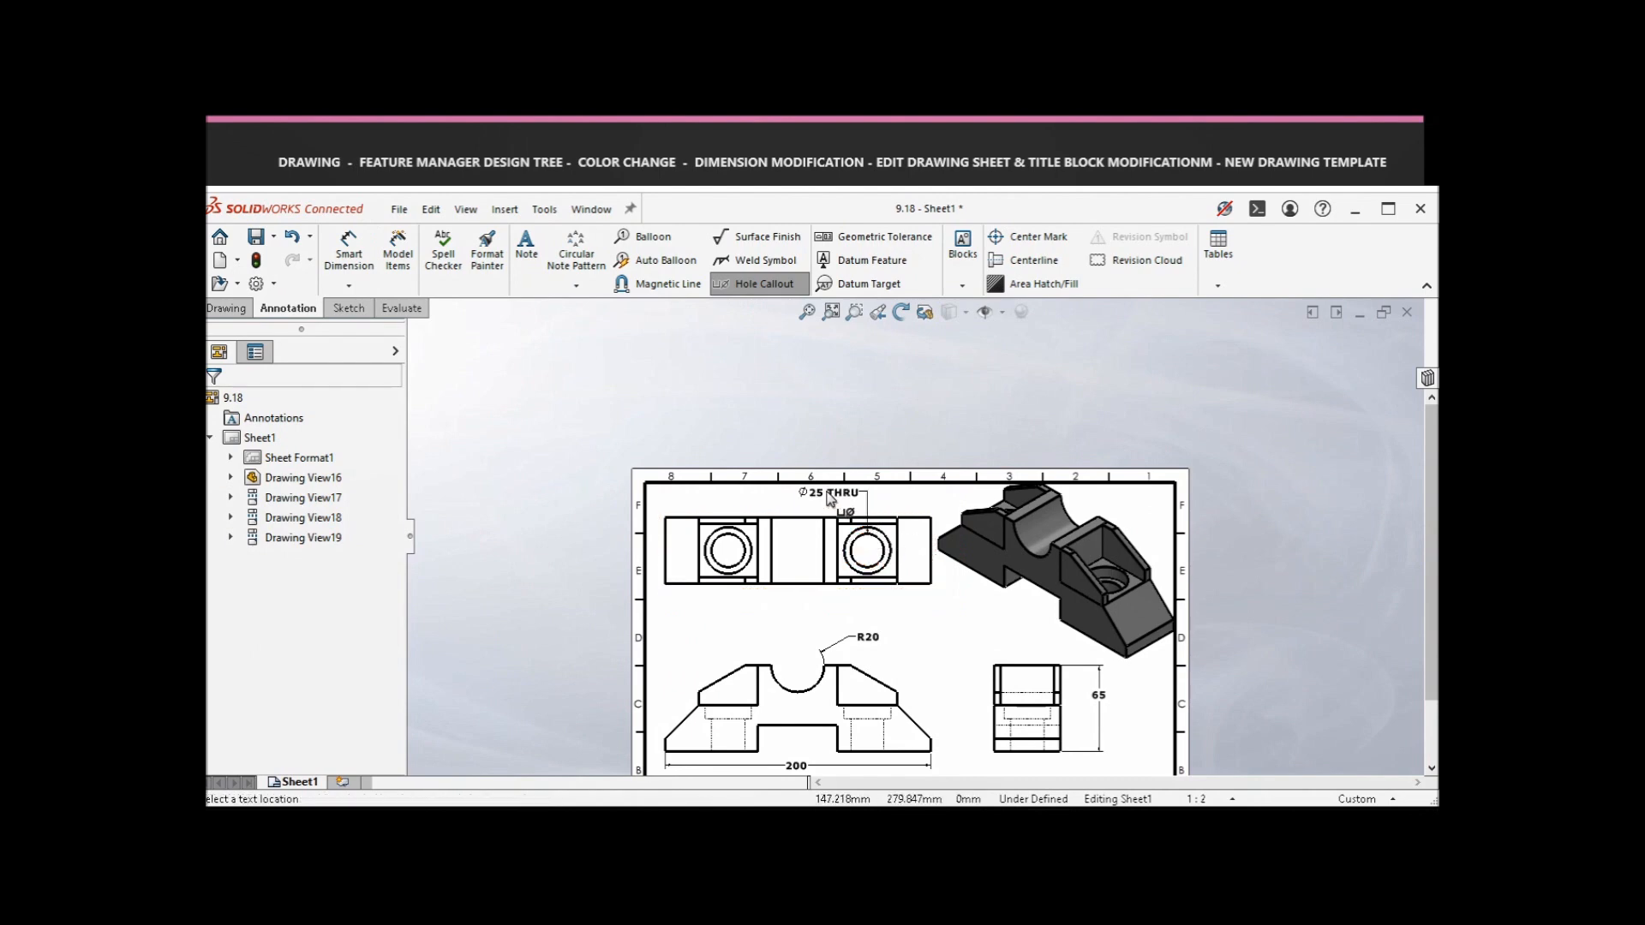
pyautogui.click(805, 507)
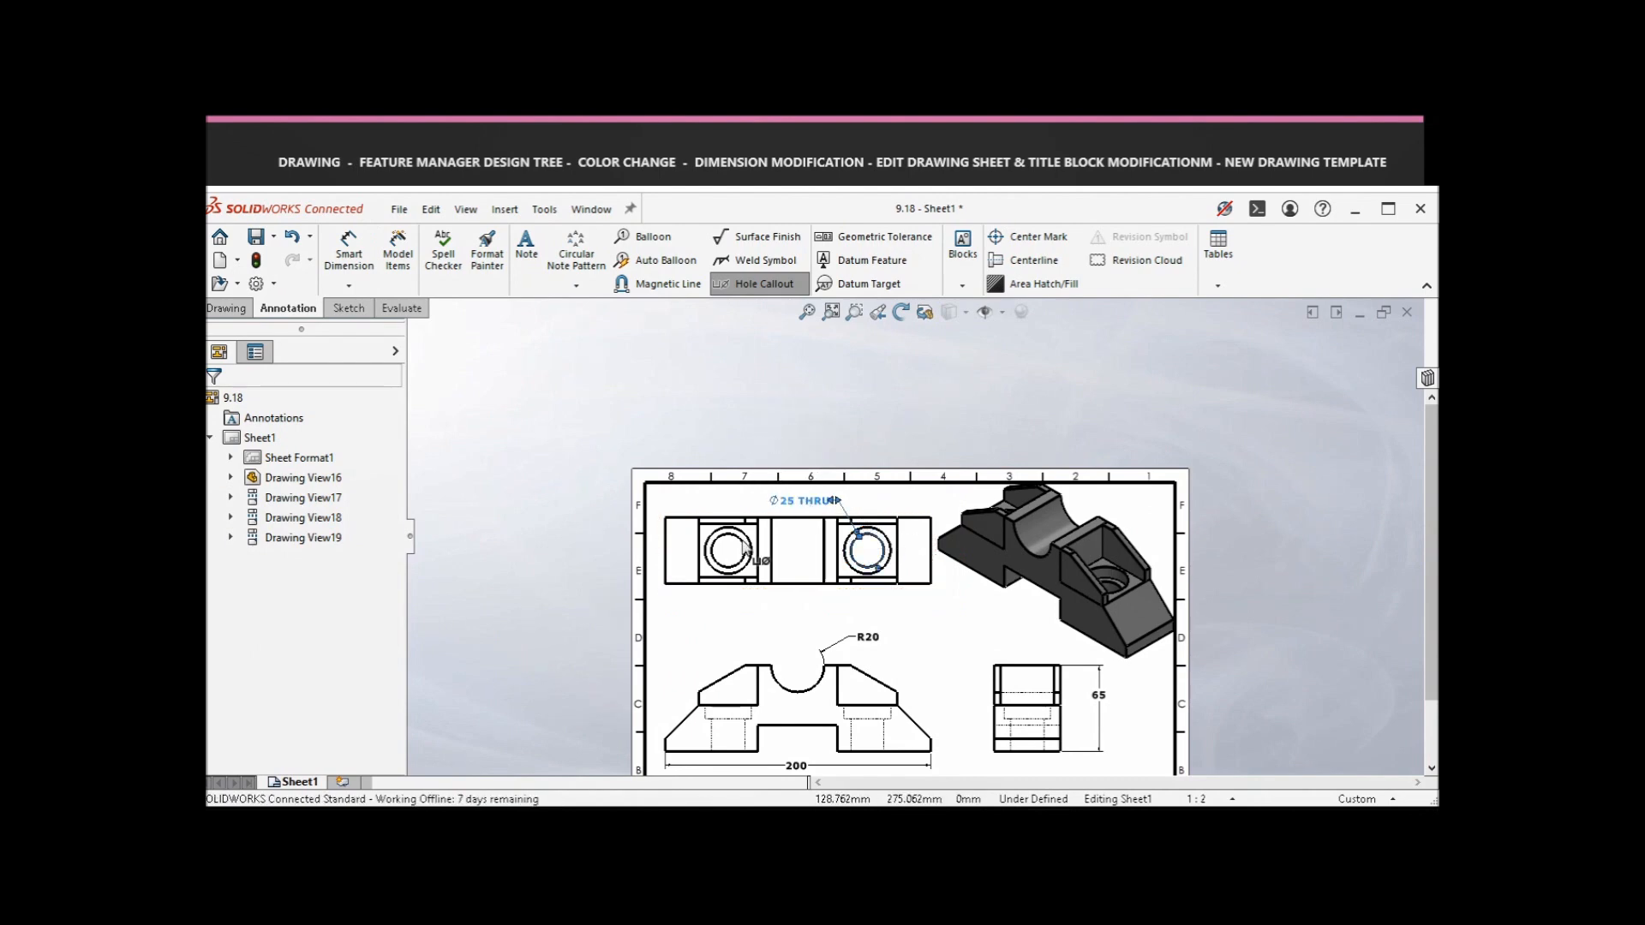
pyautogui.scroll(1, 726, 620)
pyautogui.scroll(1, 643, 643)
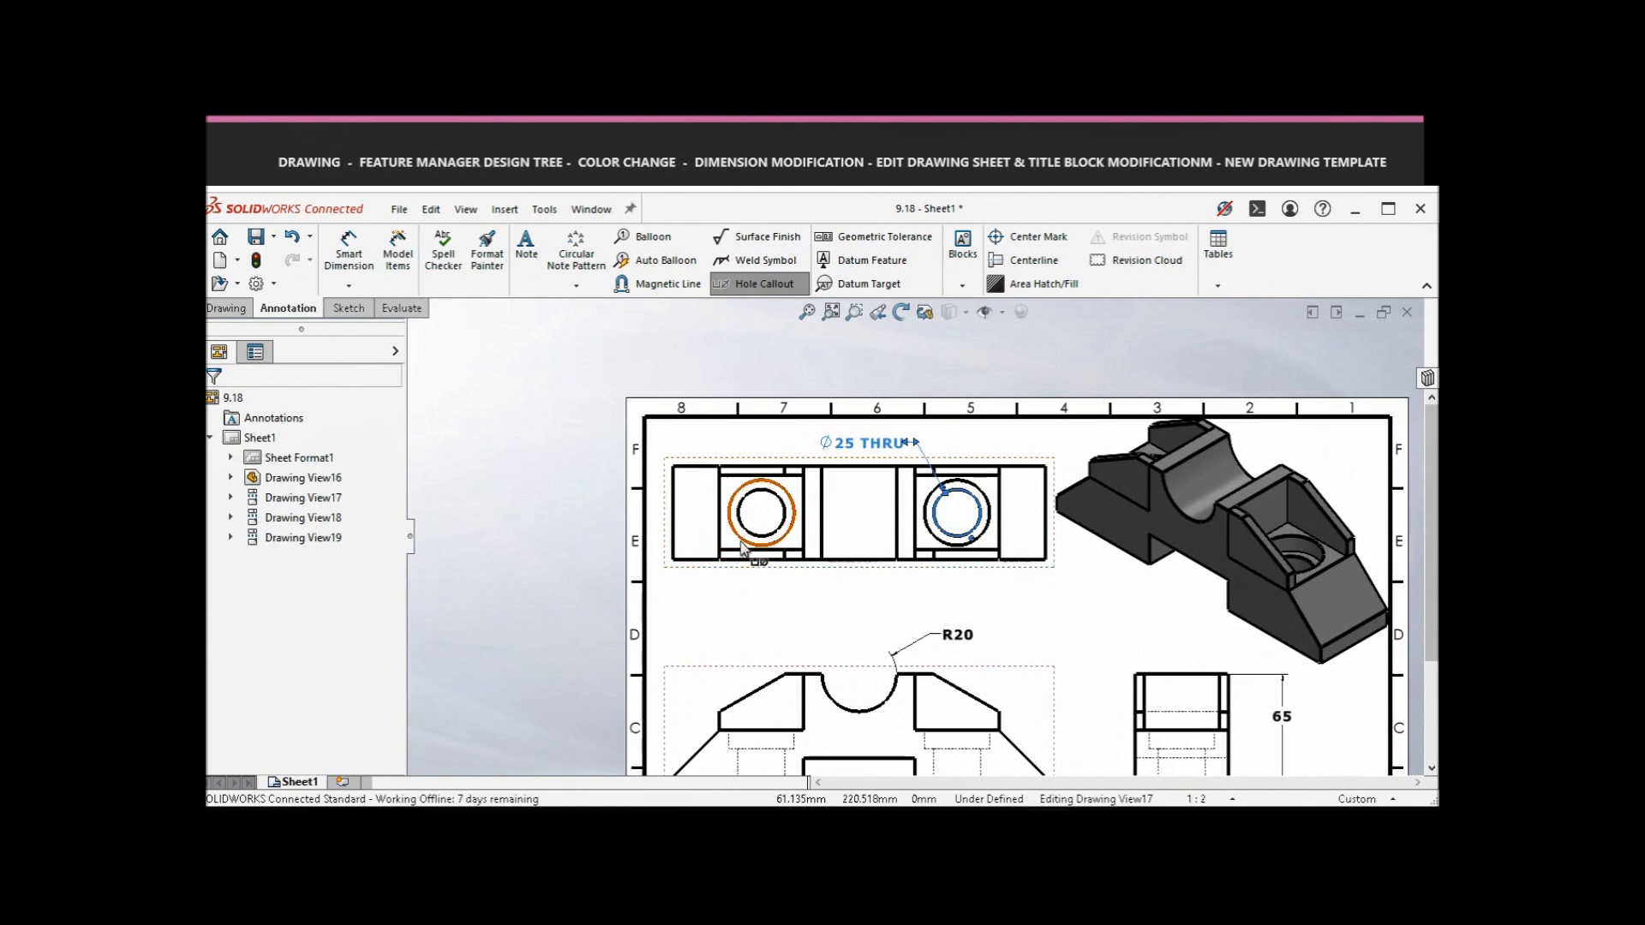
pyautogui.click(758, 546)
pyautogui.click(728, 613)
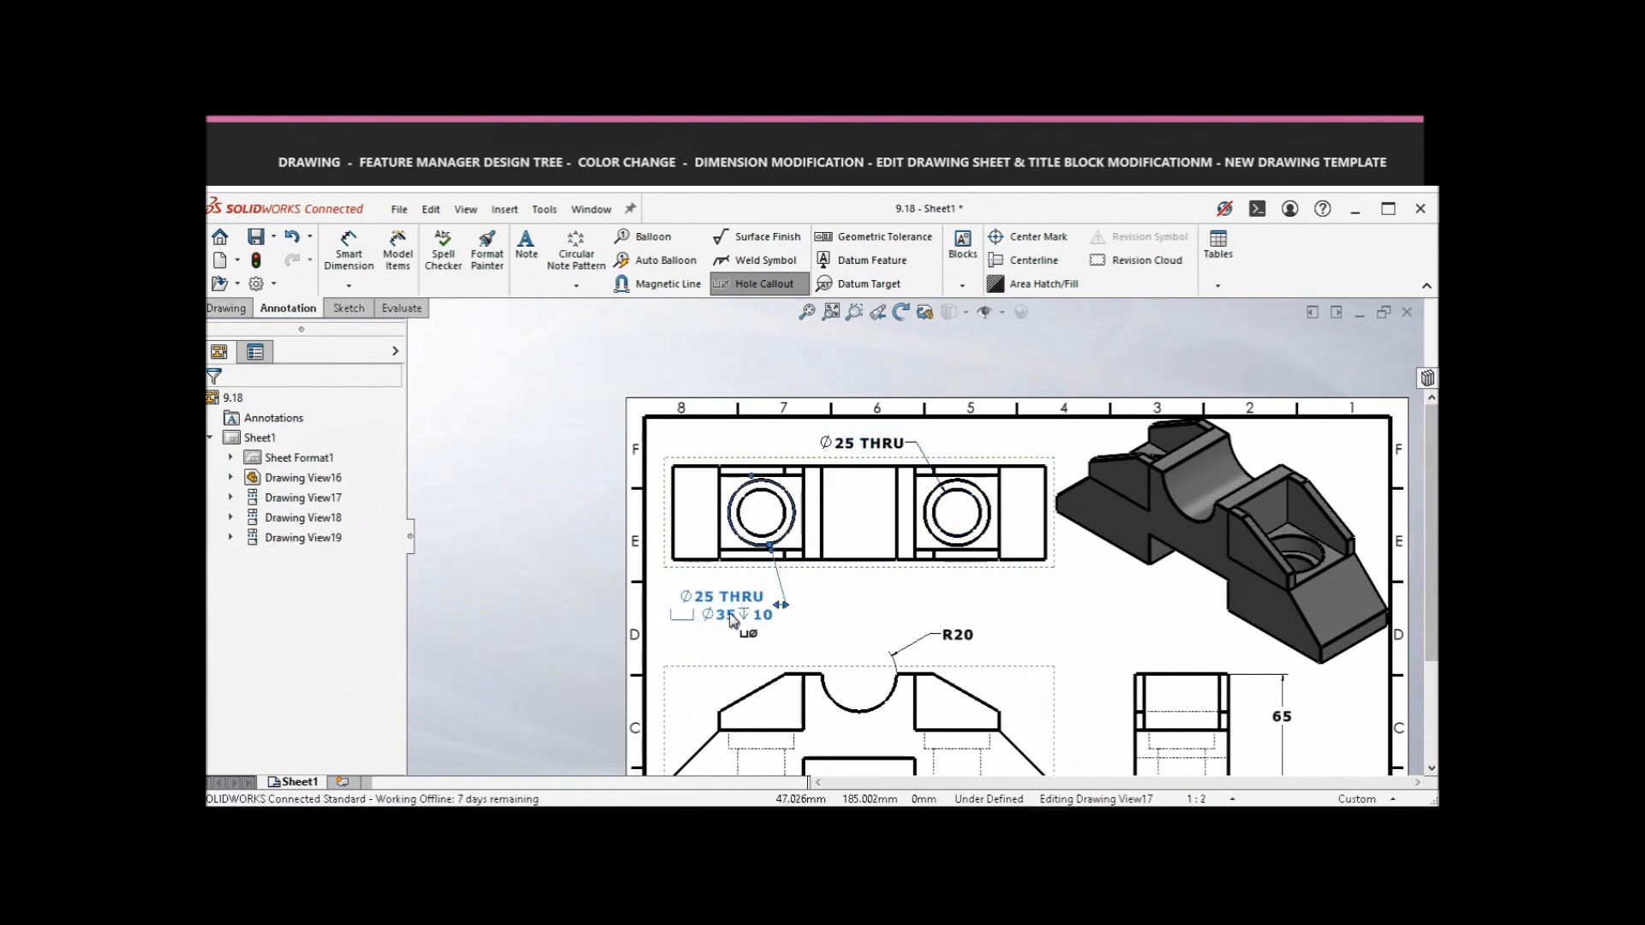
pyautogui.press('Escape')
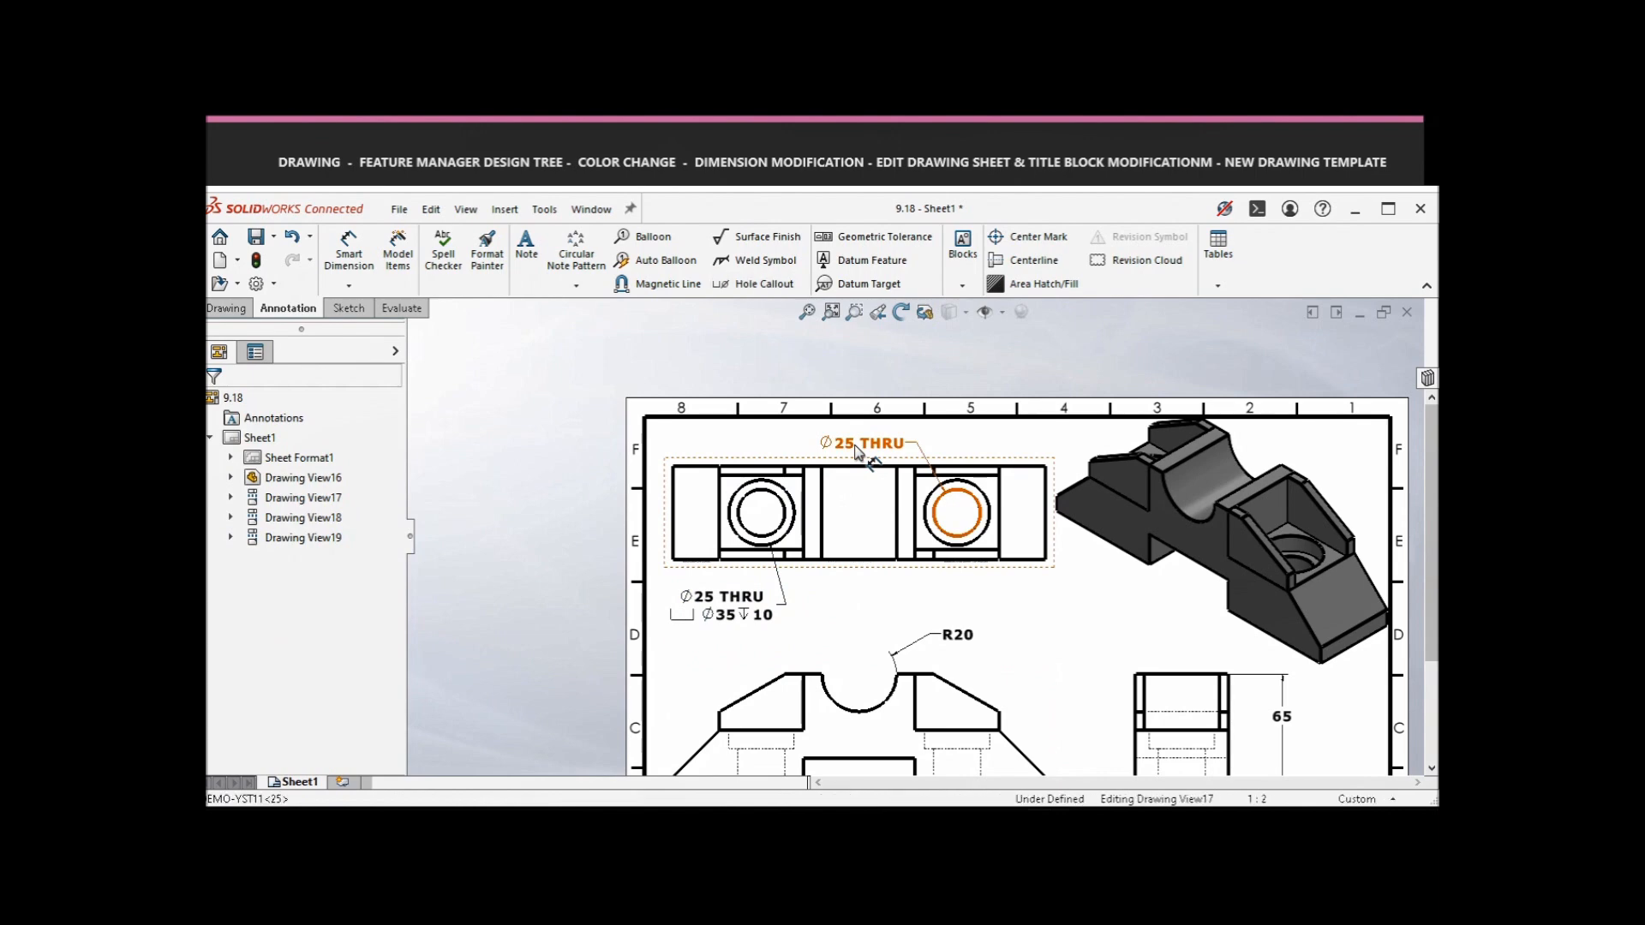
# - Remove the hole callout of the right hole in the top view
pyautogui.scroll(-3, 857, 480)
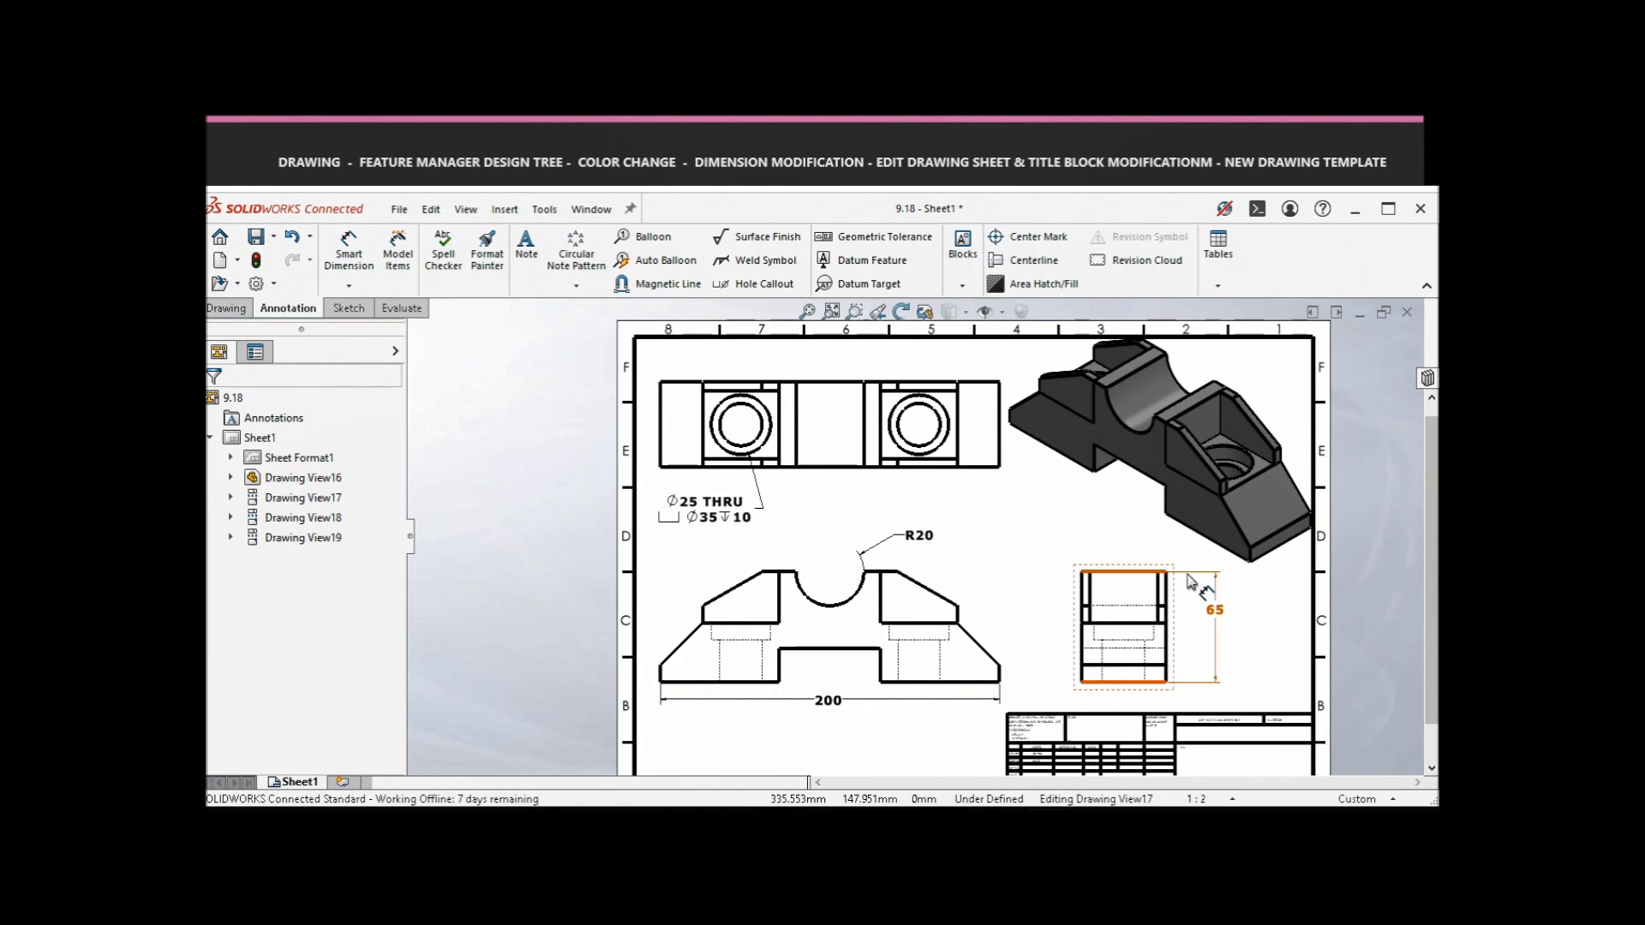
pyautogui.scroll(-2, 1157, 621)
pyautogui.scroll(2, 1155, 613)
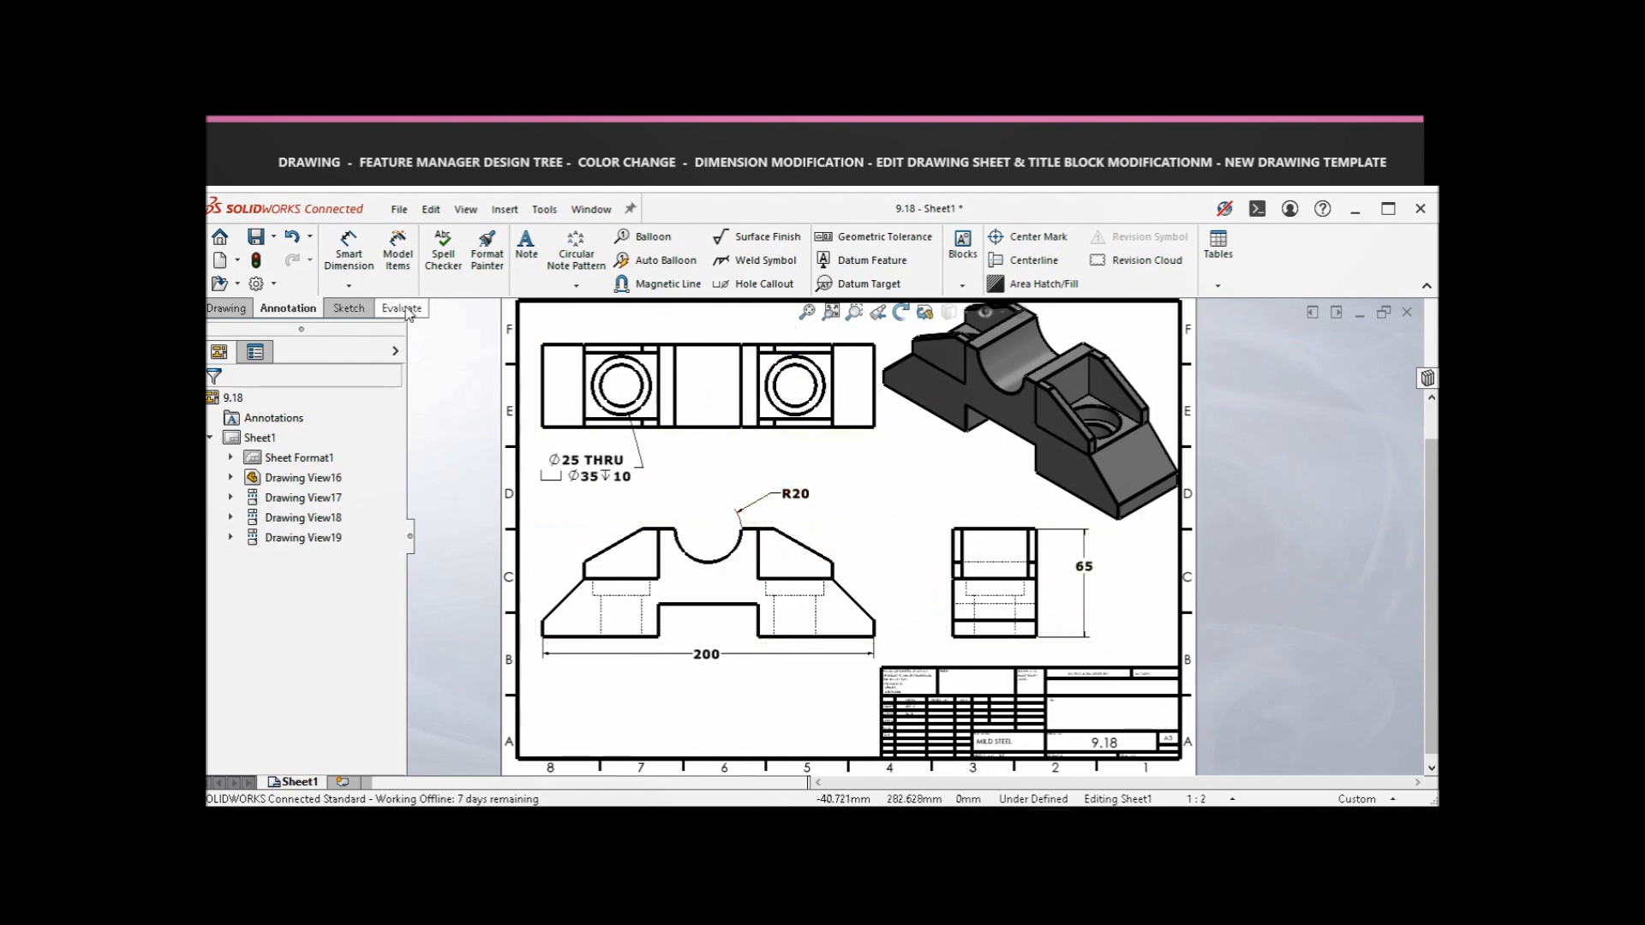
# - Set the dimension text font in the document properties to Verdana Bold at 18 points and apply it
pyautogui.click(255, 285)
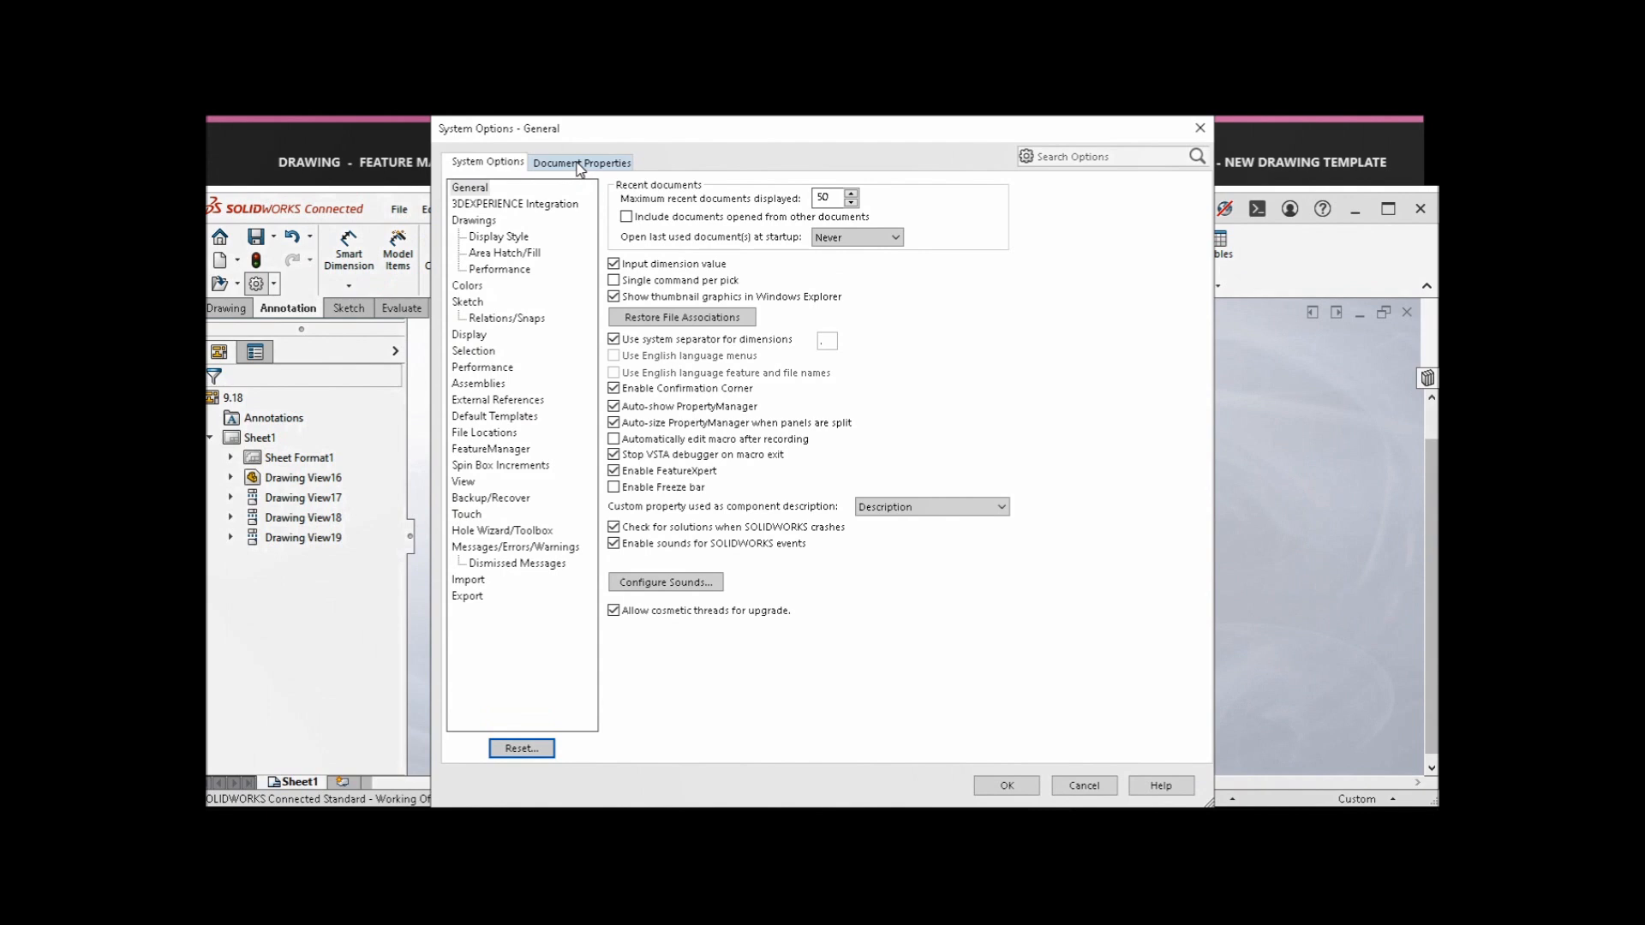
pyautogui.click(579, 165)
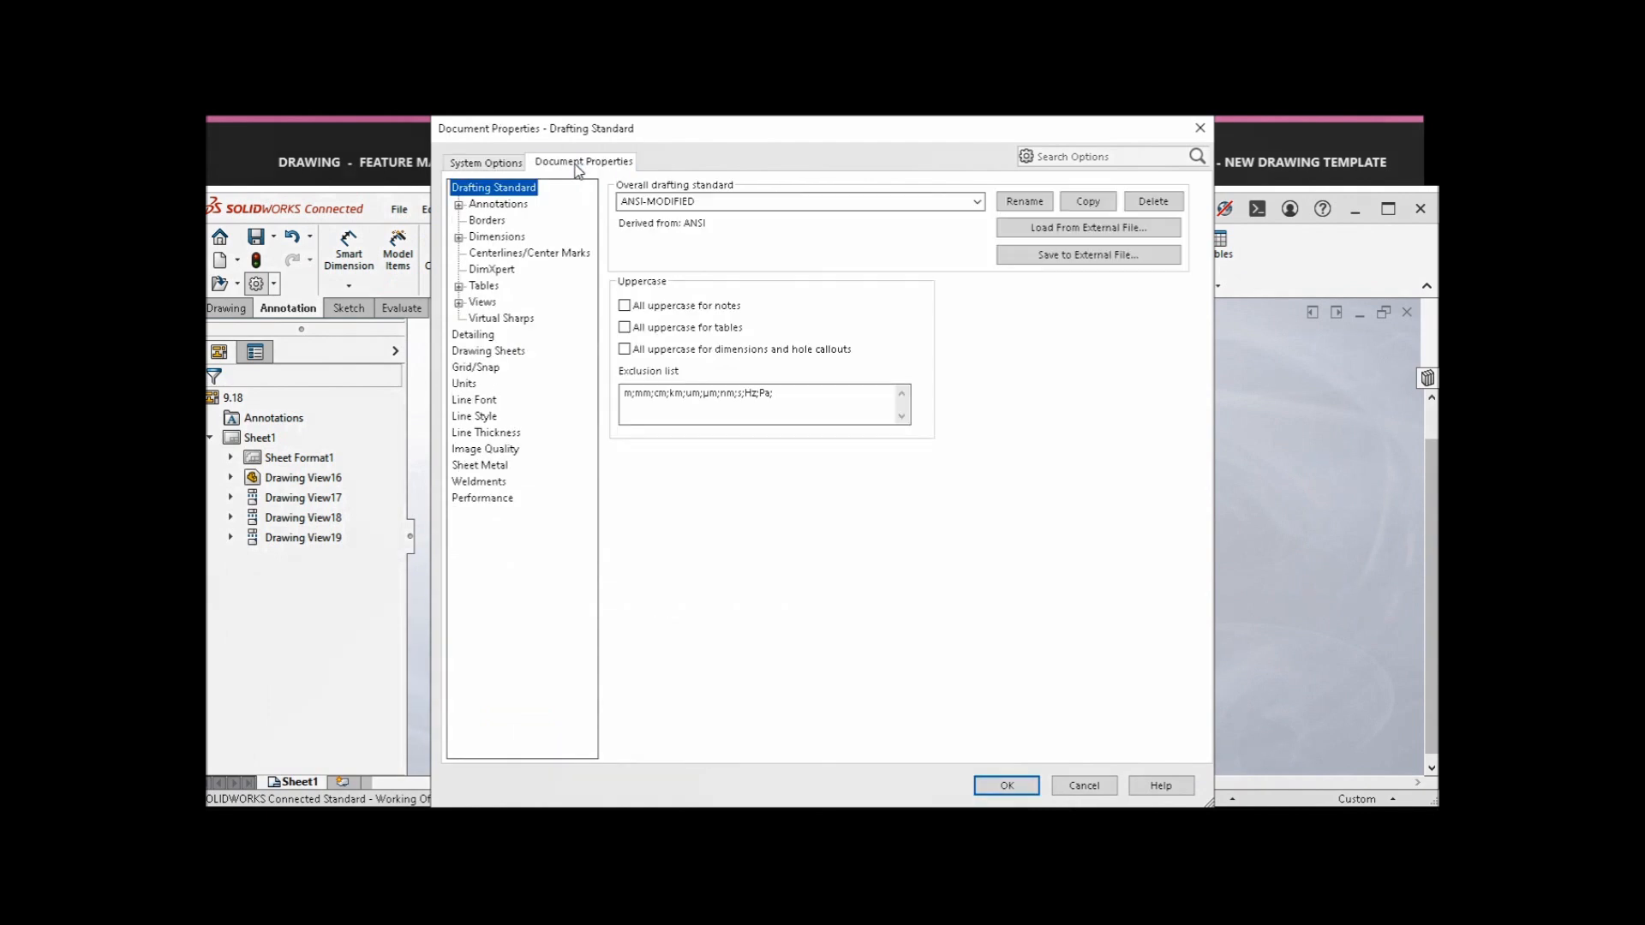
pyautogui.click(507, 244)
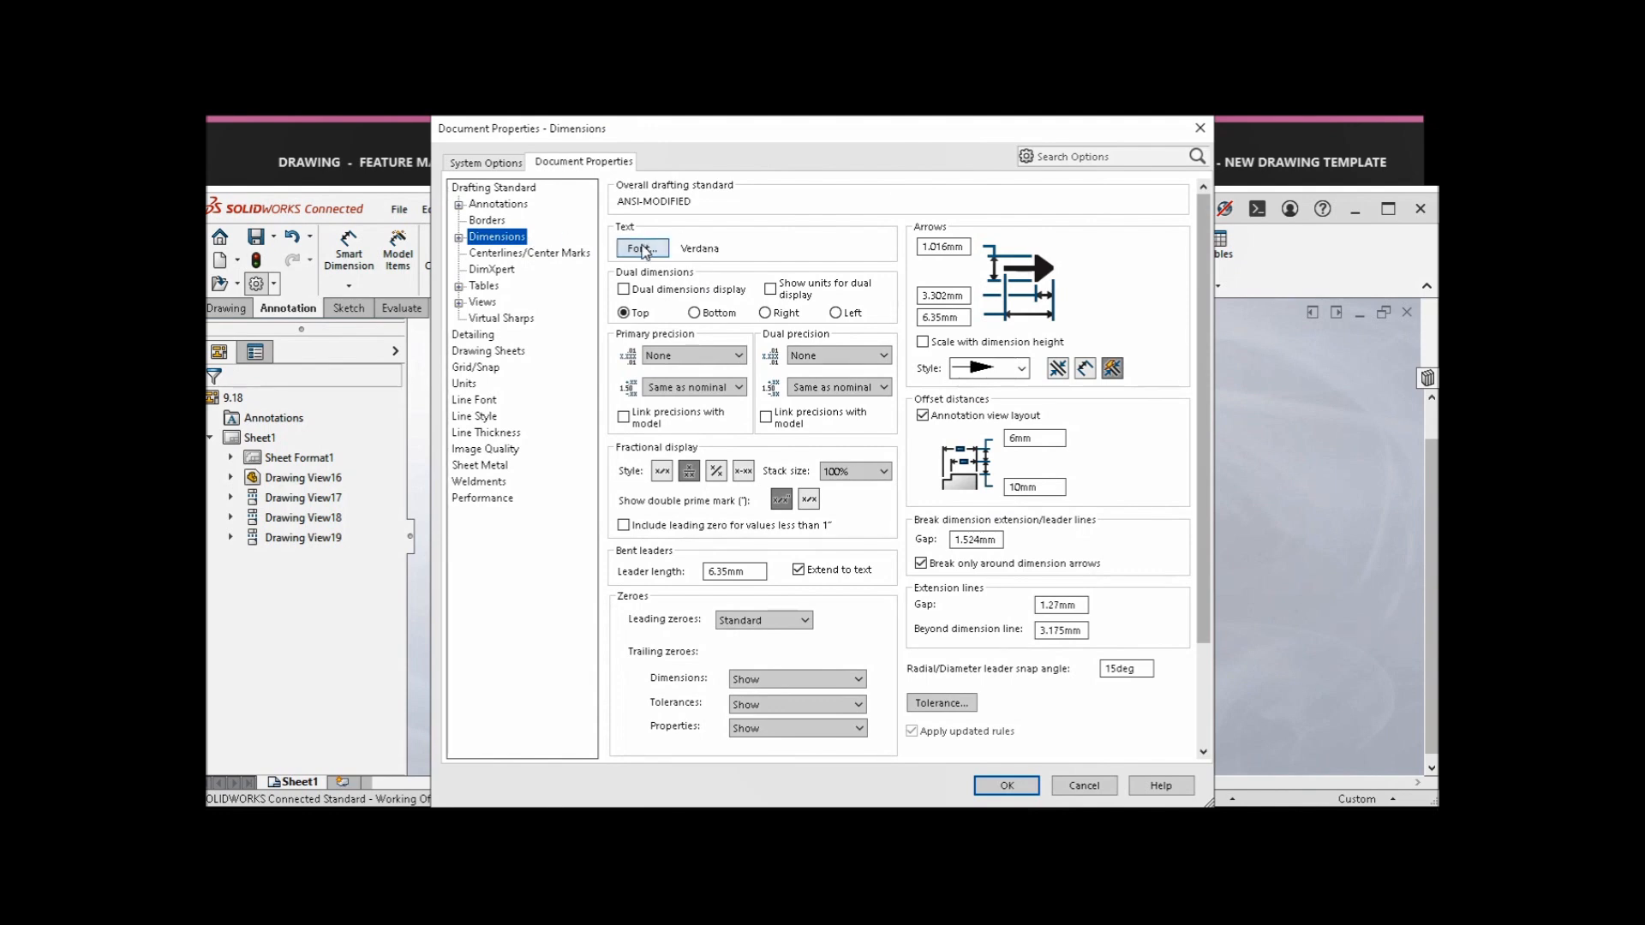
pyautogui.click(641, 248)
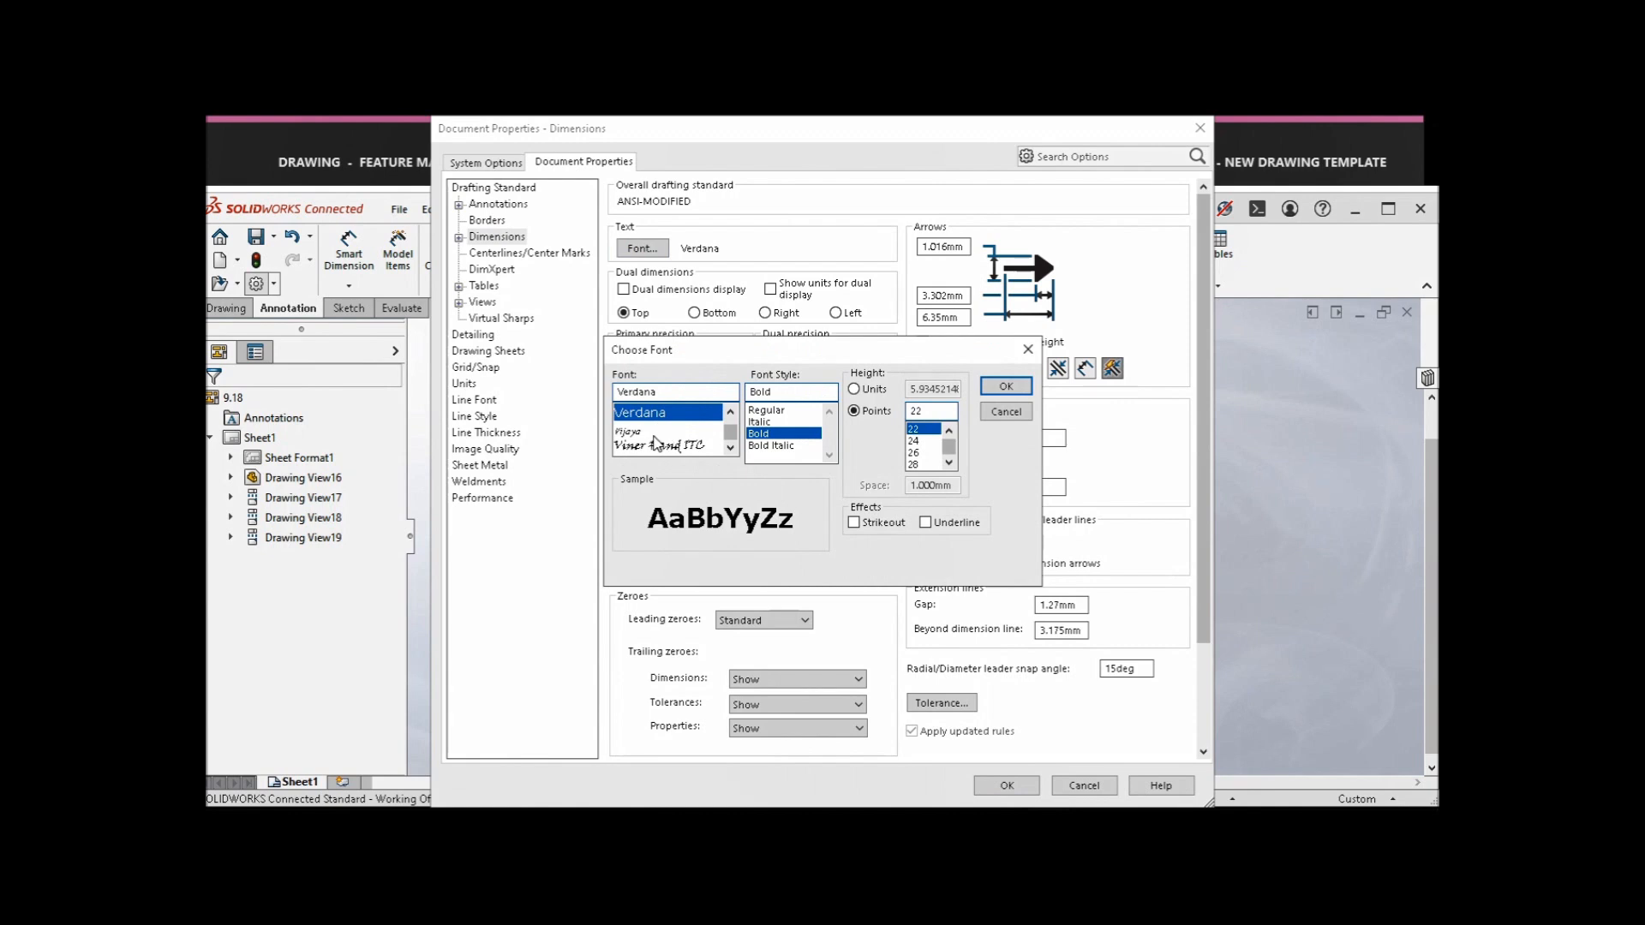
pyautogui.click(650, 434)
pyautogui.click(654, 416)
pyautogui.scroll(1, 676, 431)
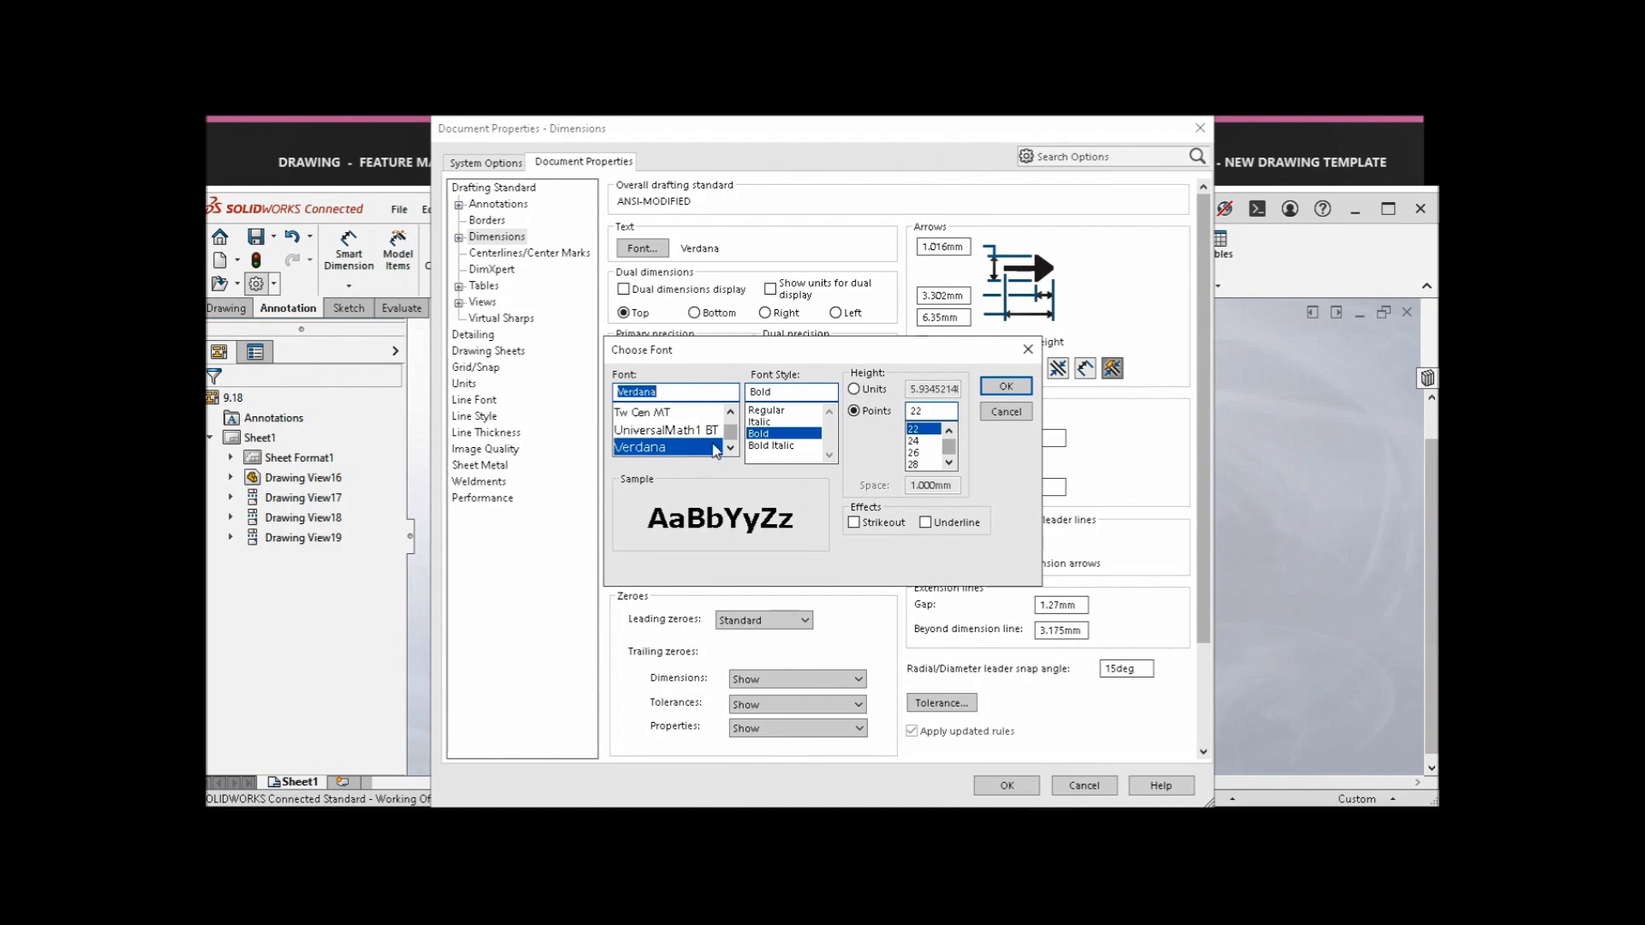
pyautogui.click(777, 431)
pyautogui.click(774, 426)
pyautogui.click(776, 435)
pyautogui.scroll(1, 927, 460)
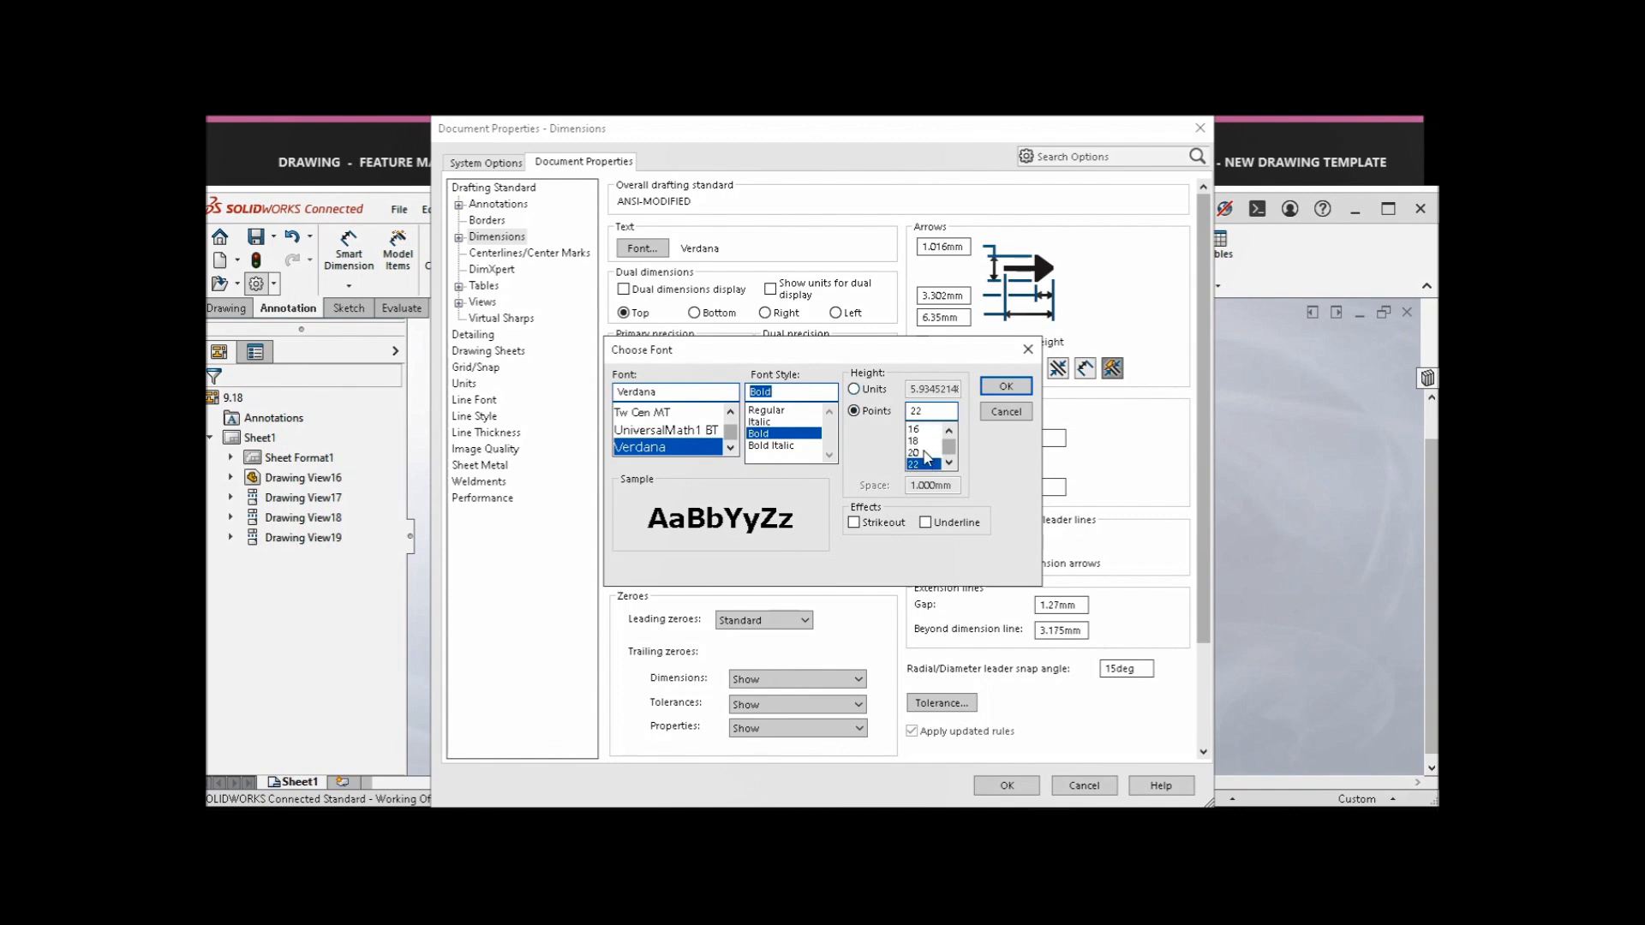
pyautogui.click(924, 441)
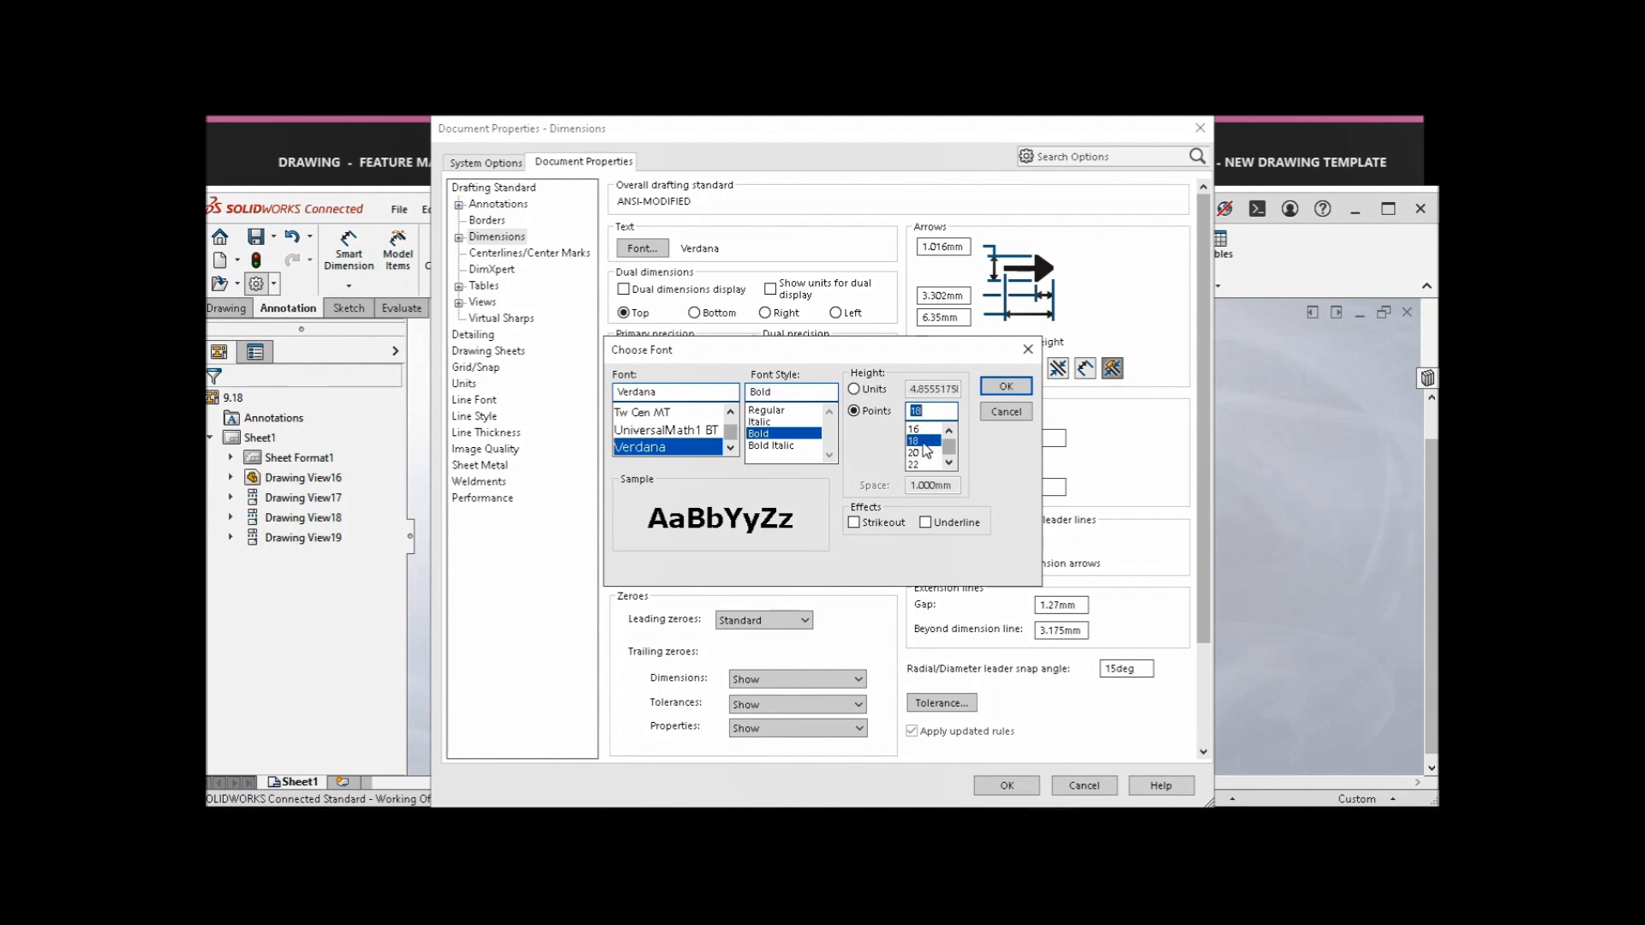
pyautogui.click(1003, 387)
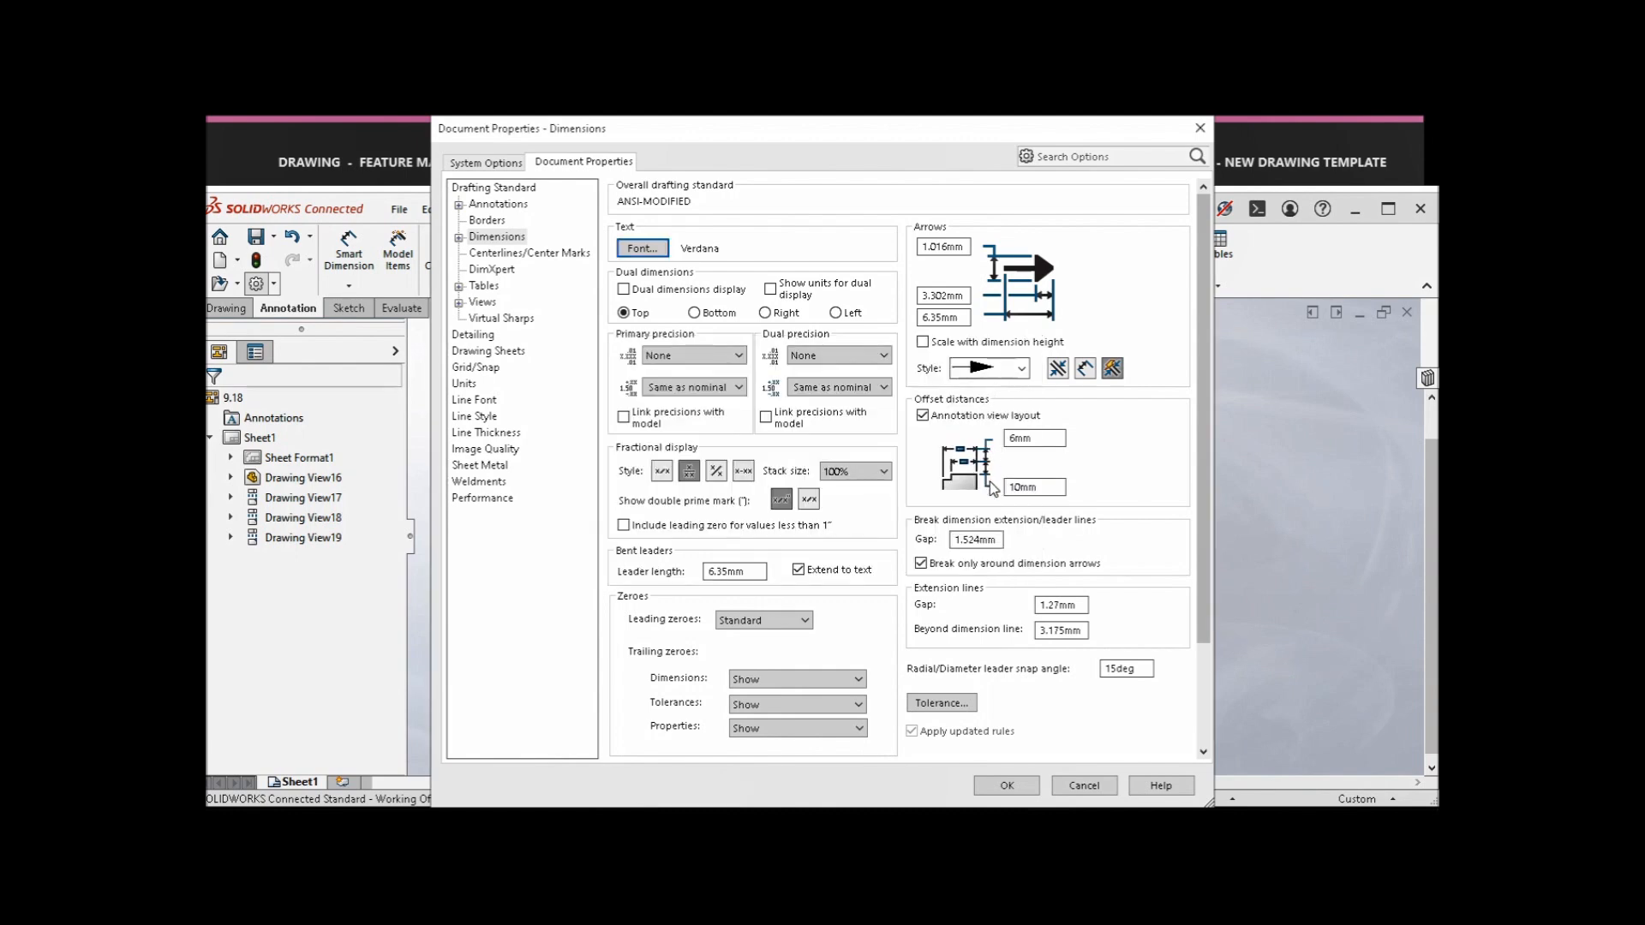
pyautogui.click(1034, 778)
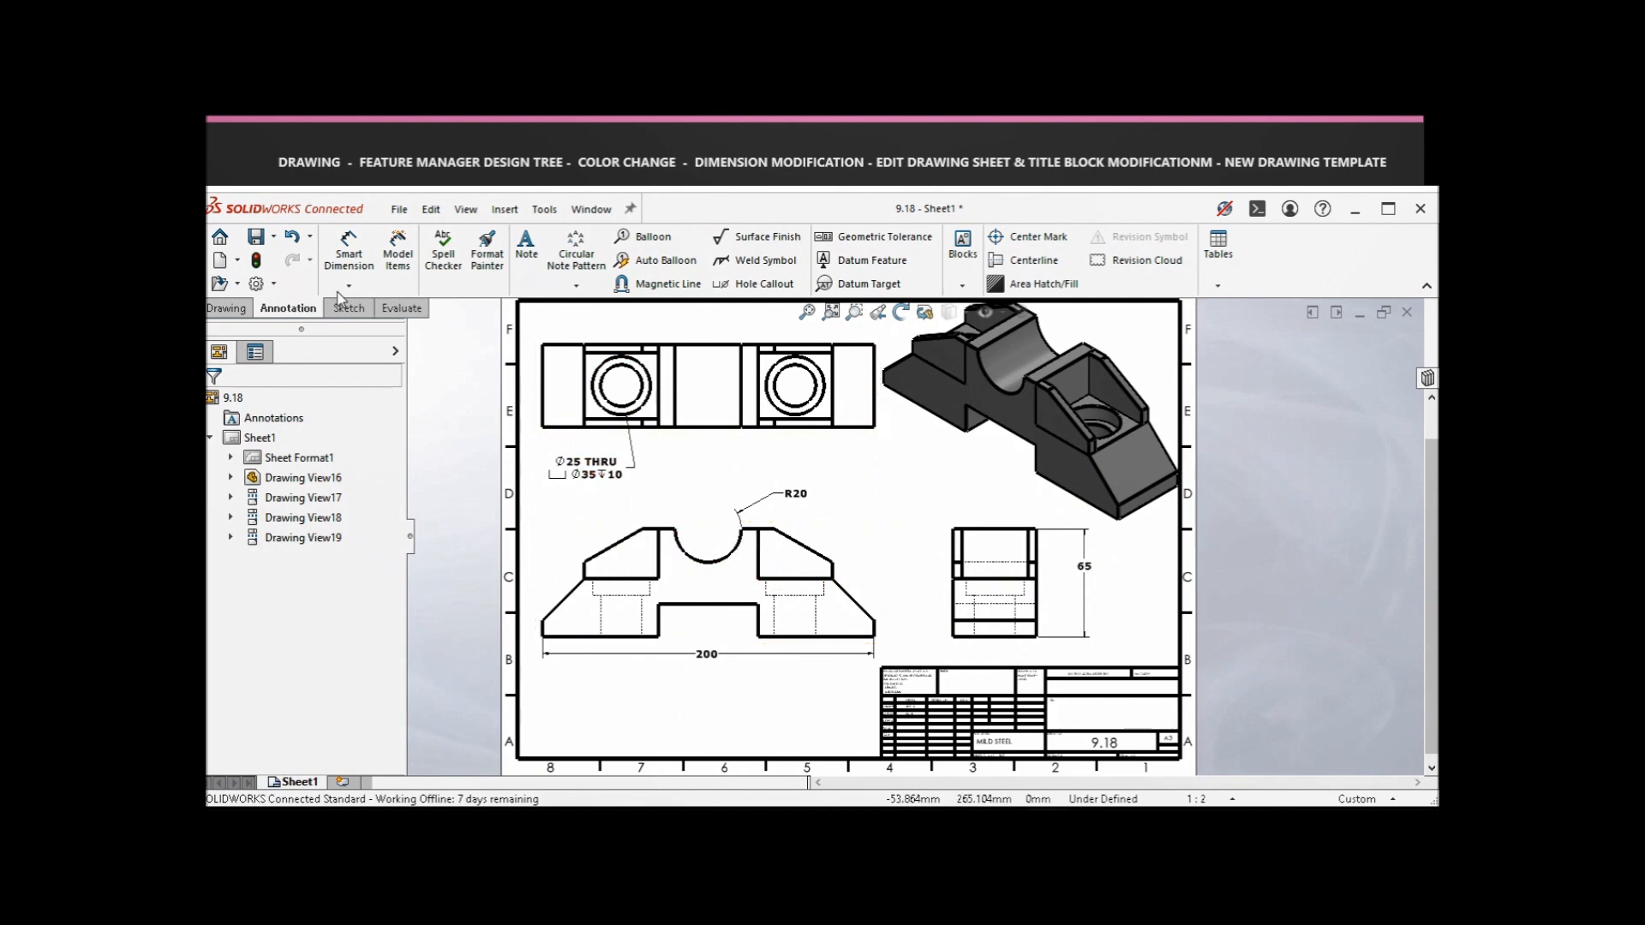
# - Set both the primary and dual dimension precision to .12 in the document properties and apply the settings
pyautogui.click(256, 283)
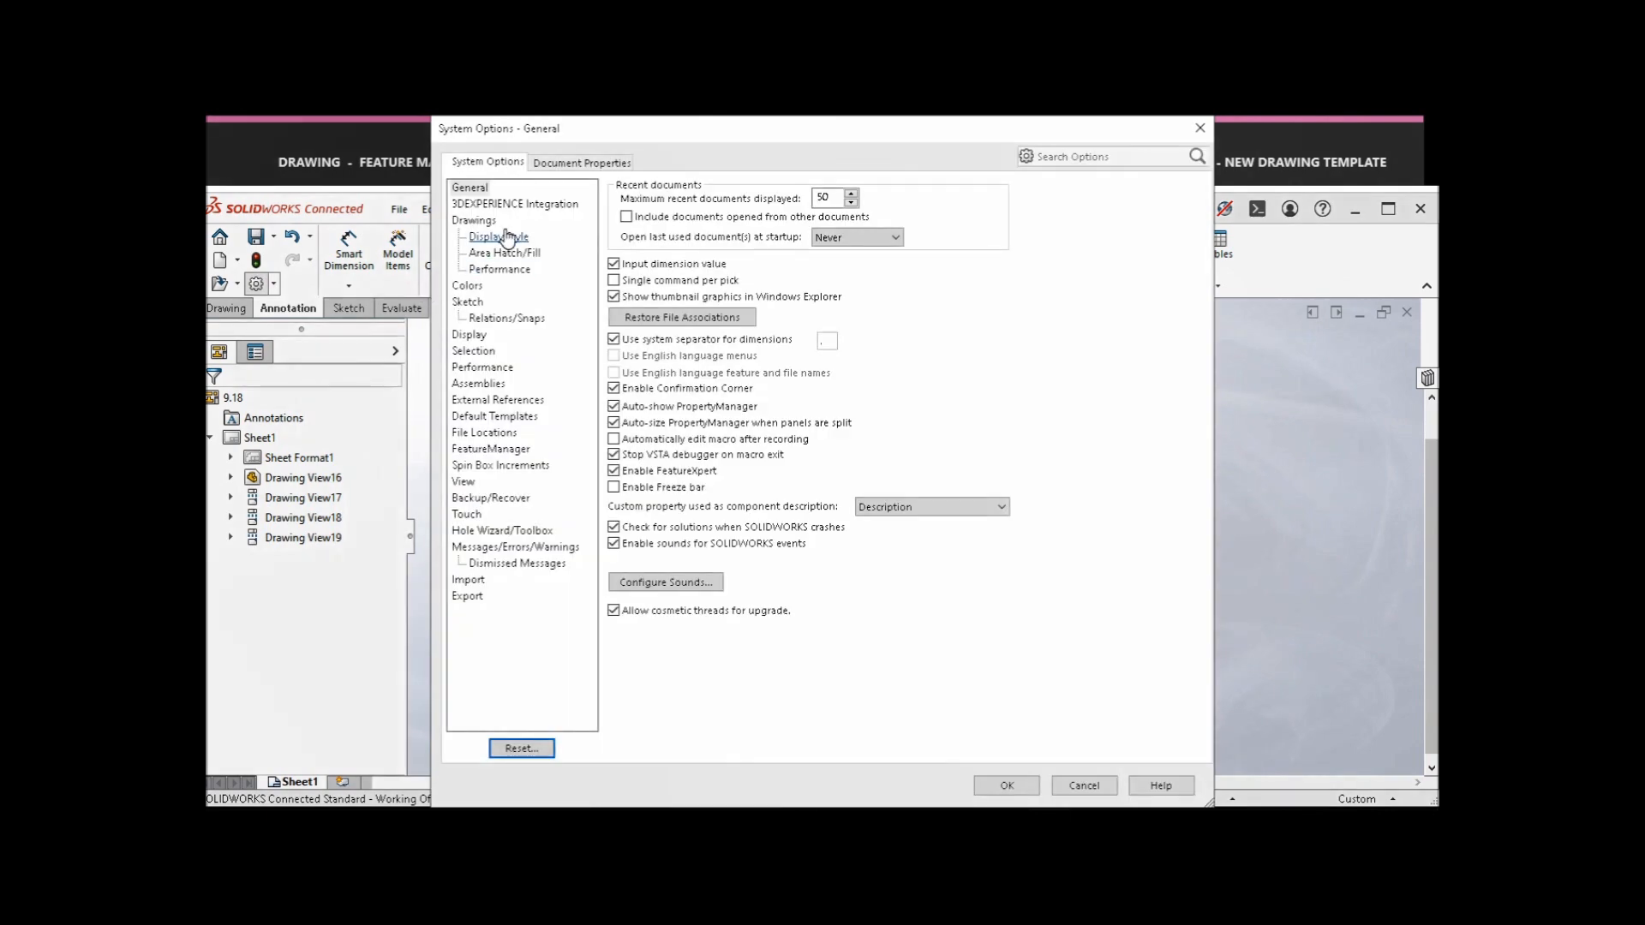
pyautogui.click(570, 163)
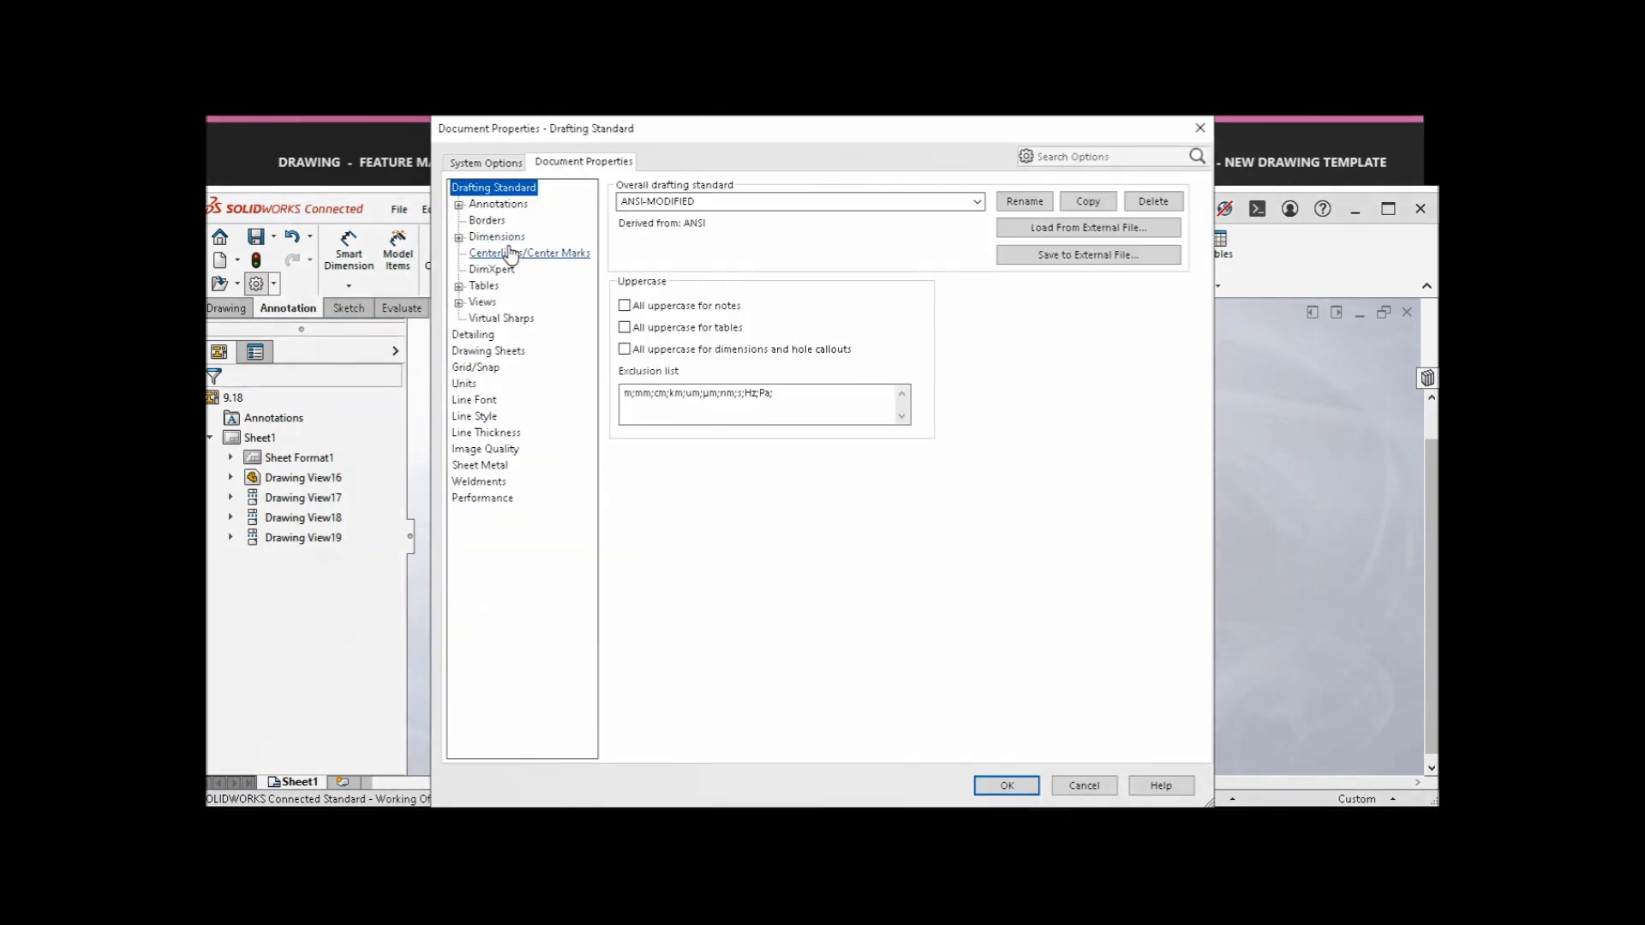
pyautogui.click(496, 237)
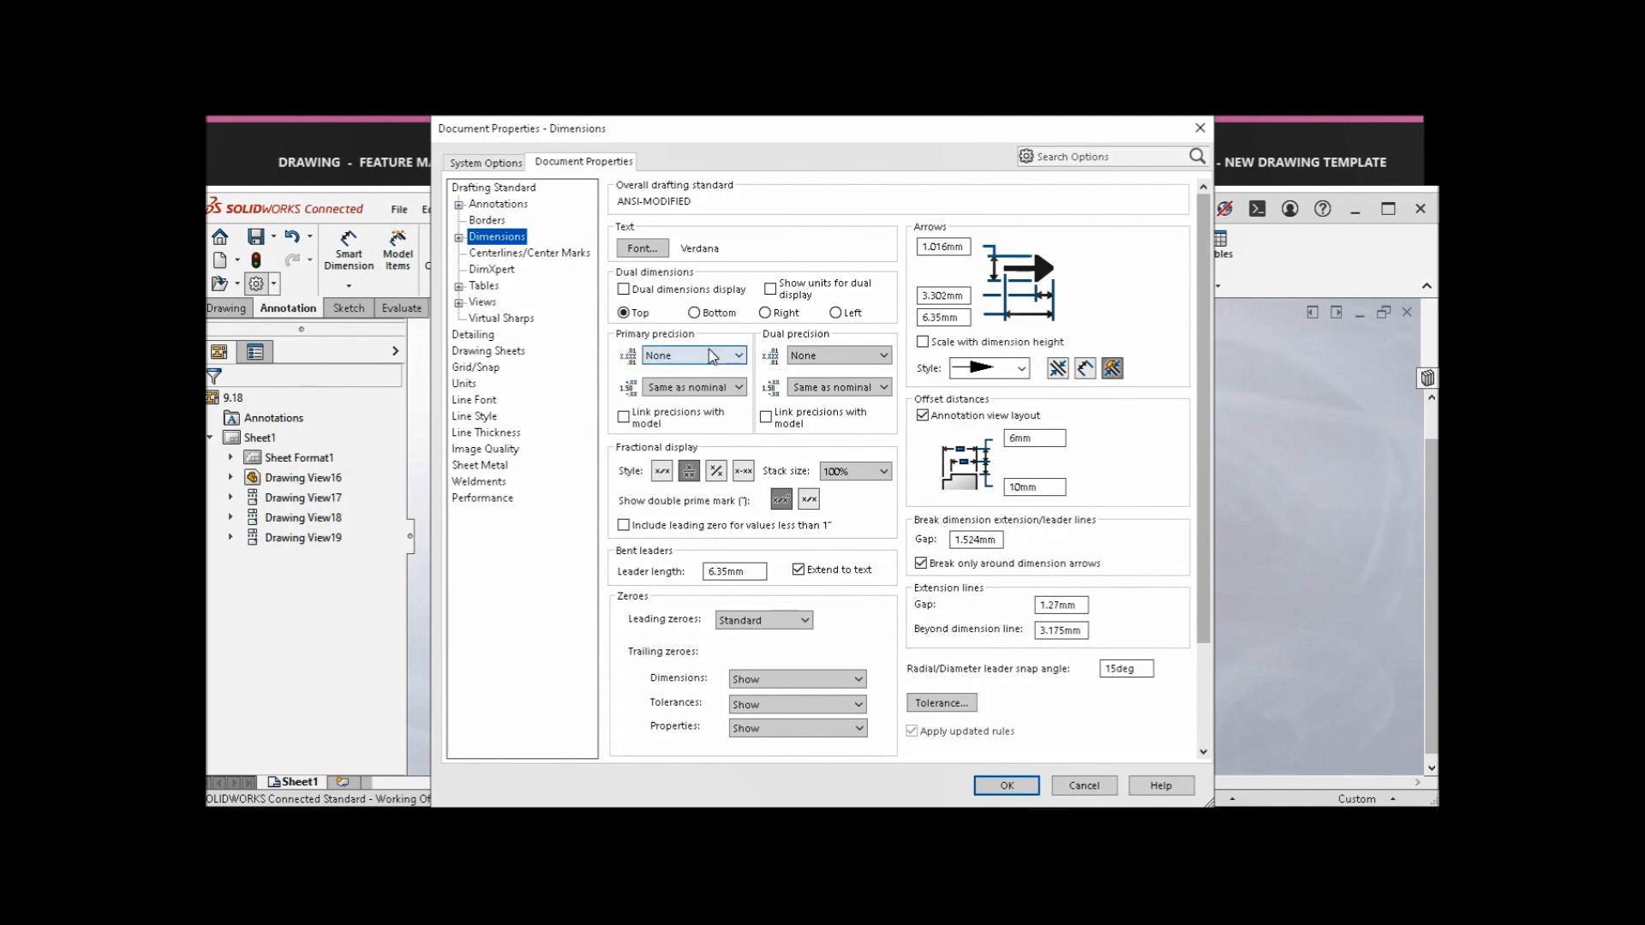
pyautogui.click(712, 358)
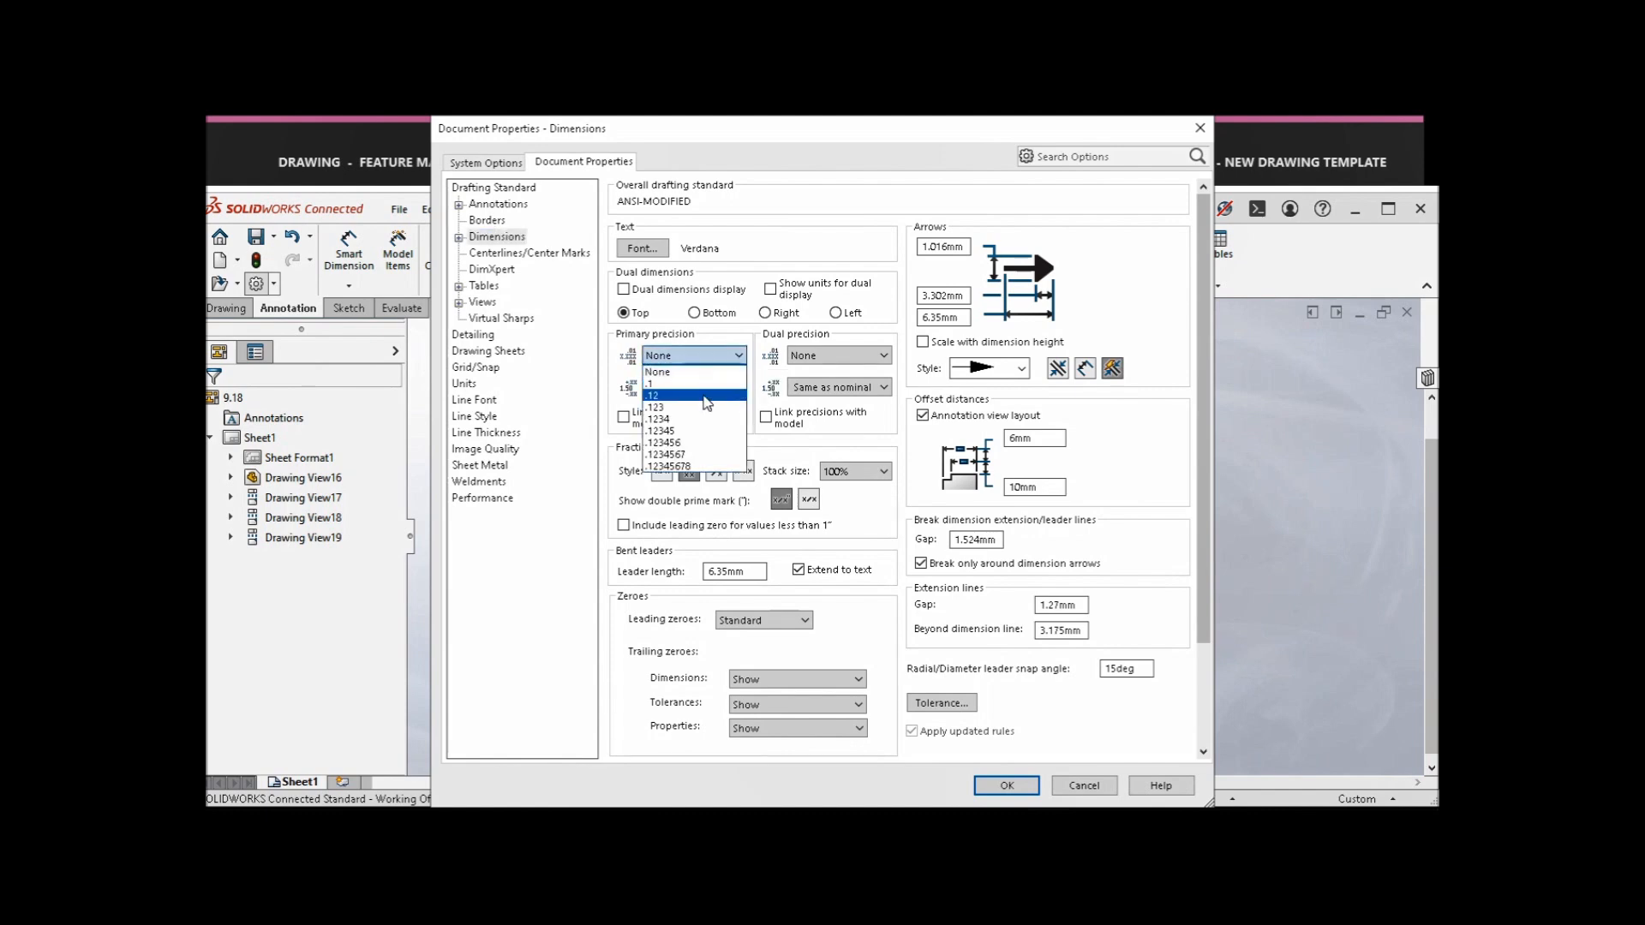
pyautogui.click(705, 396)
pyautogui.click(835, 355)
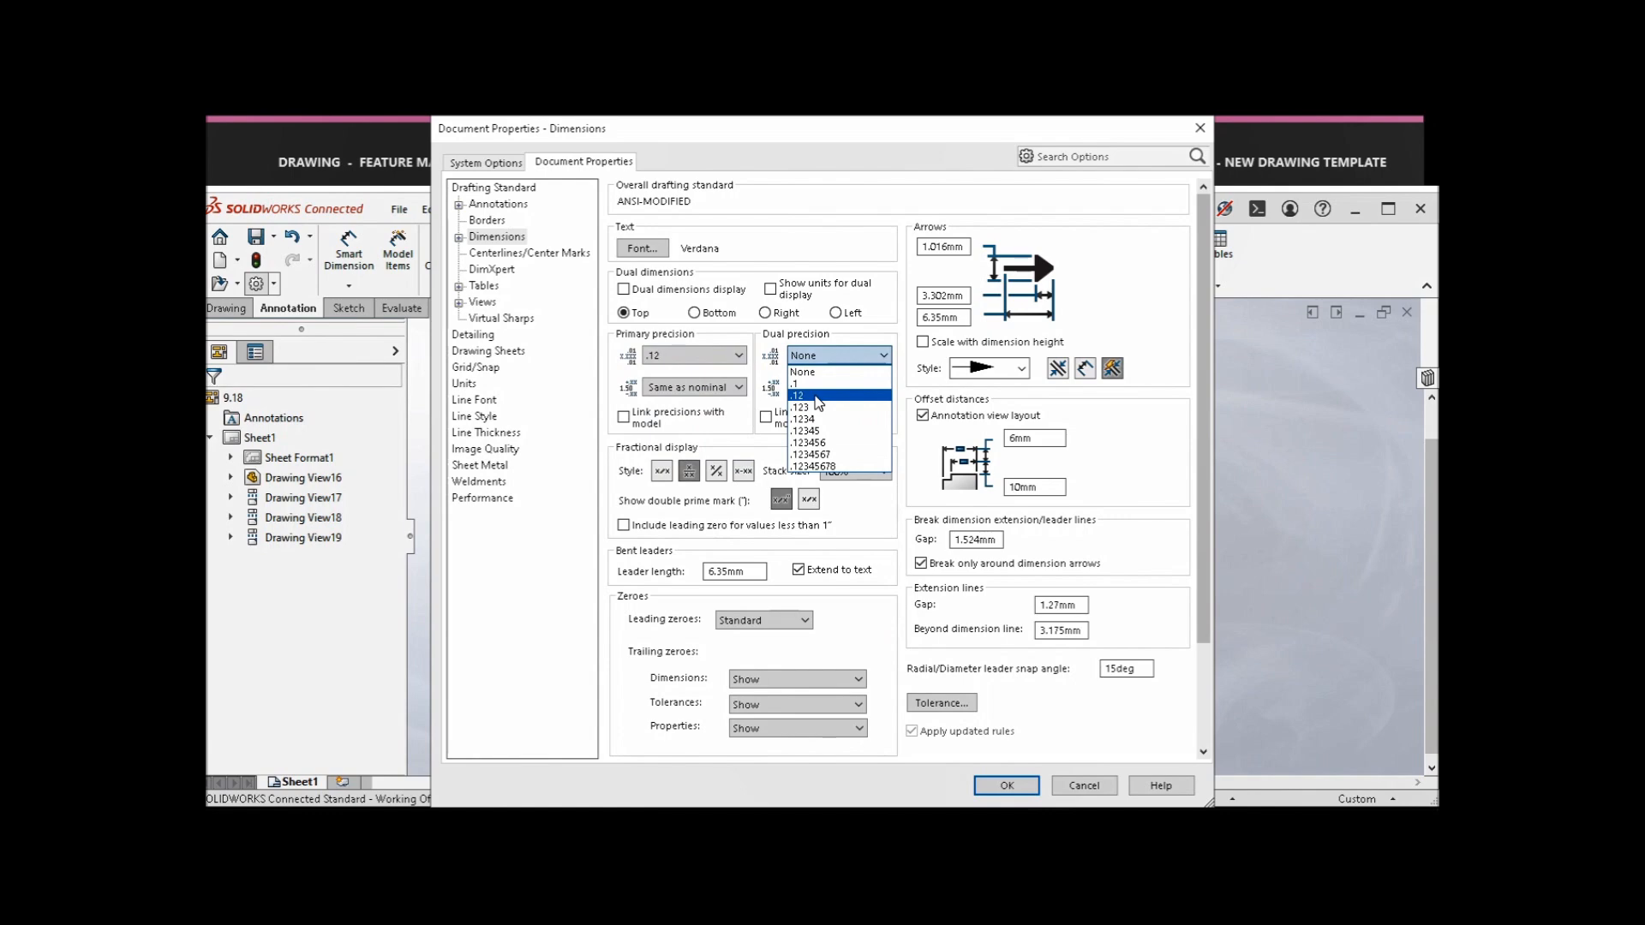
pyautogui.click(816, 396)
pyautogui.click(1007, 786)
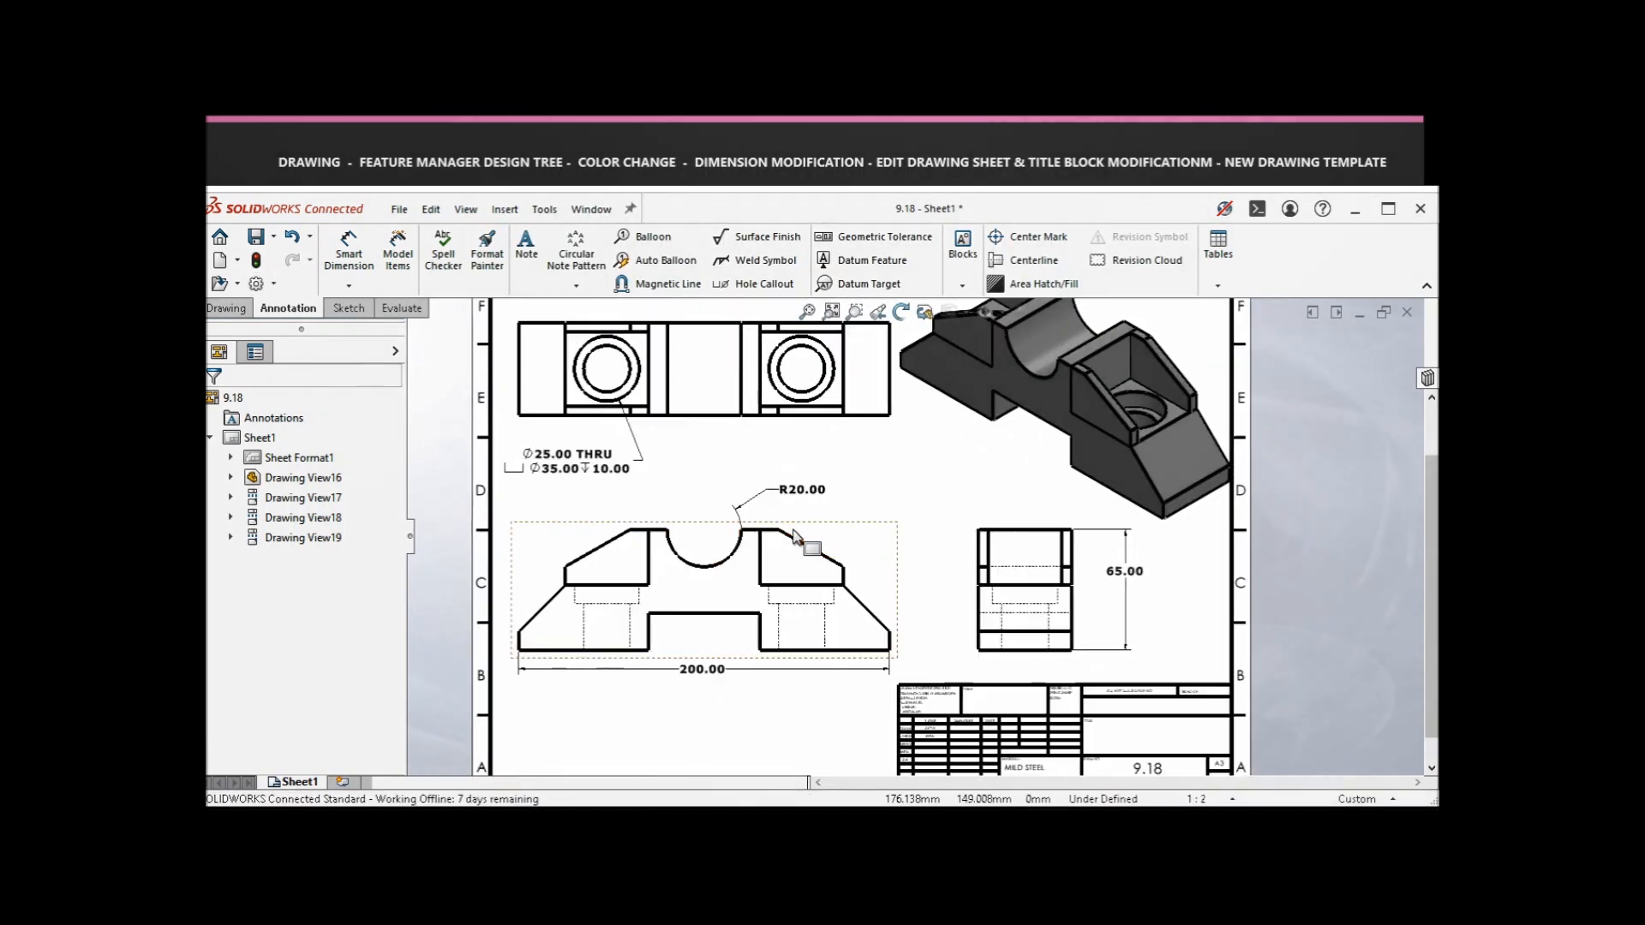
# - Set the unit precision of the front view's overall width dimension to None
pyautogui.scroll(-1, 793, 536)
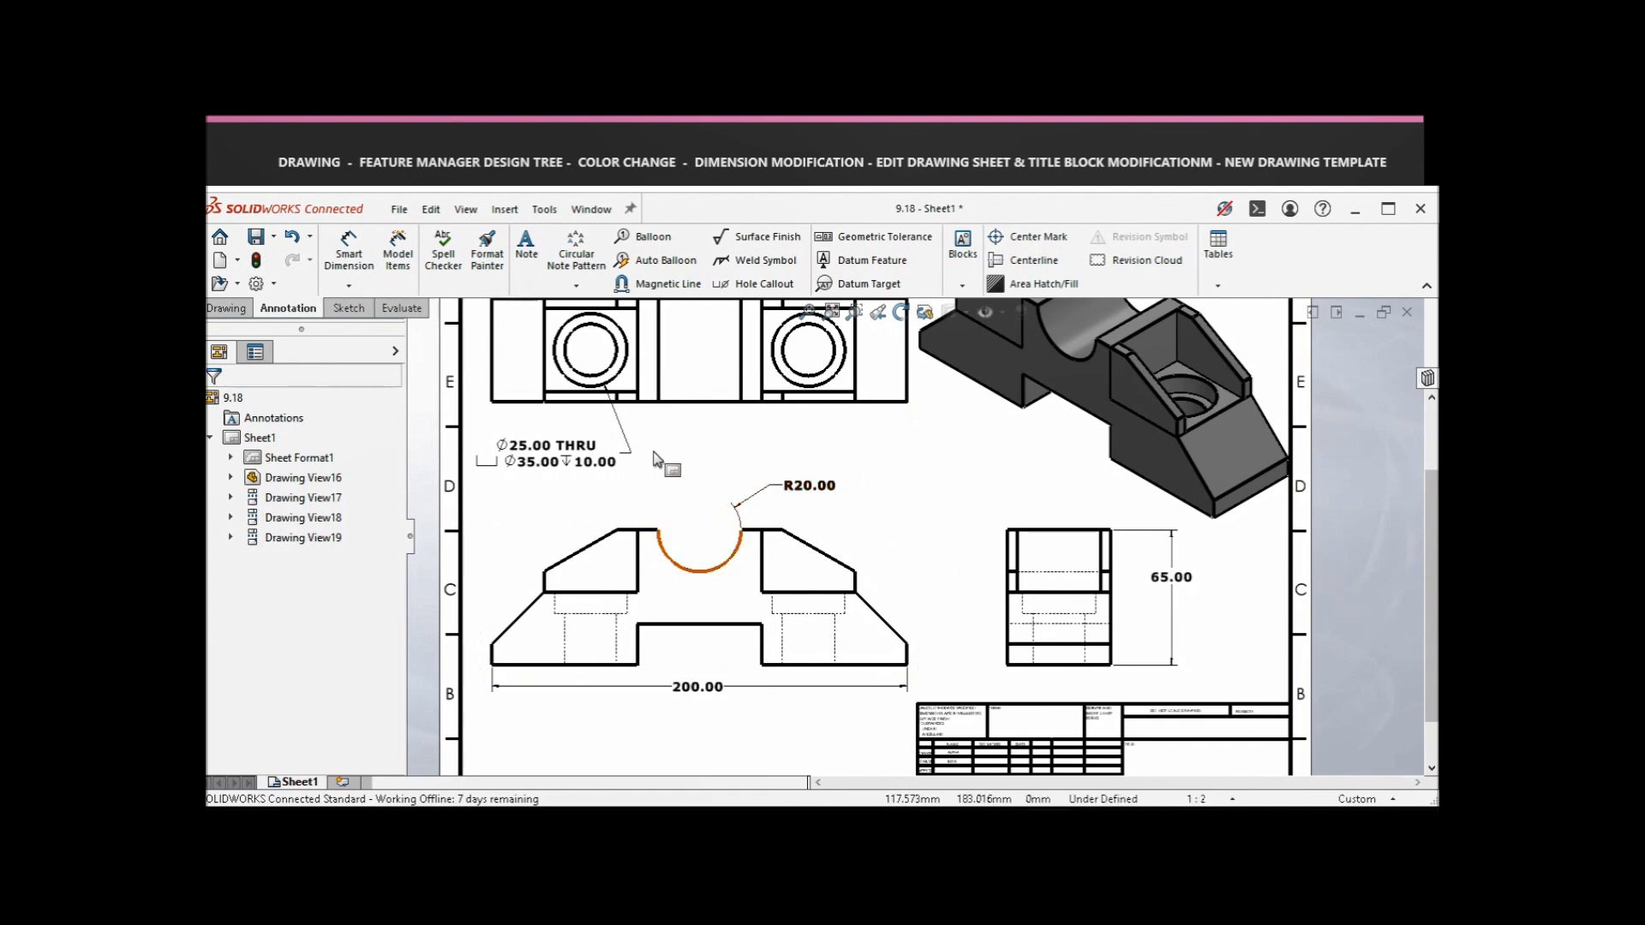
pyautogui.scroll(3, 569, 422)
pyautogui.scroll(-3, 752, 470)
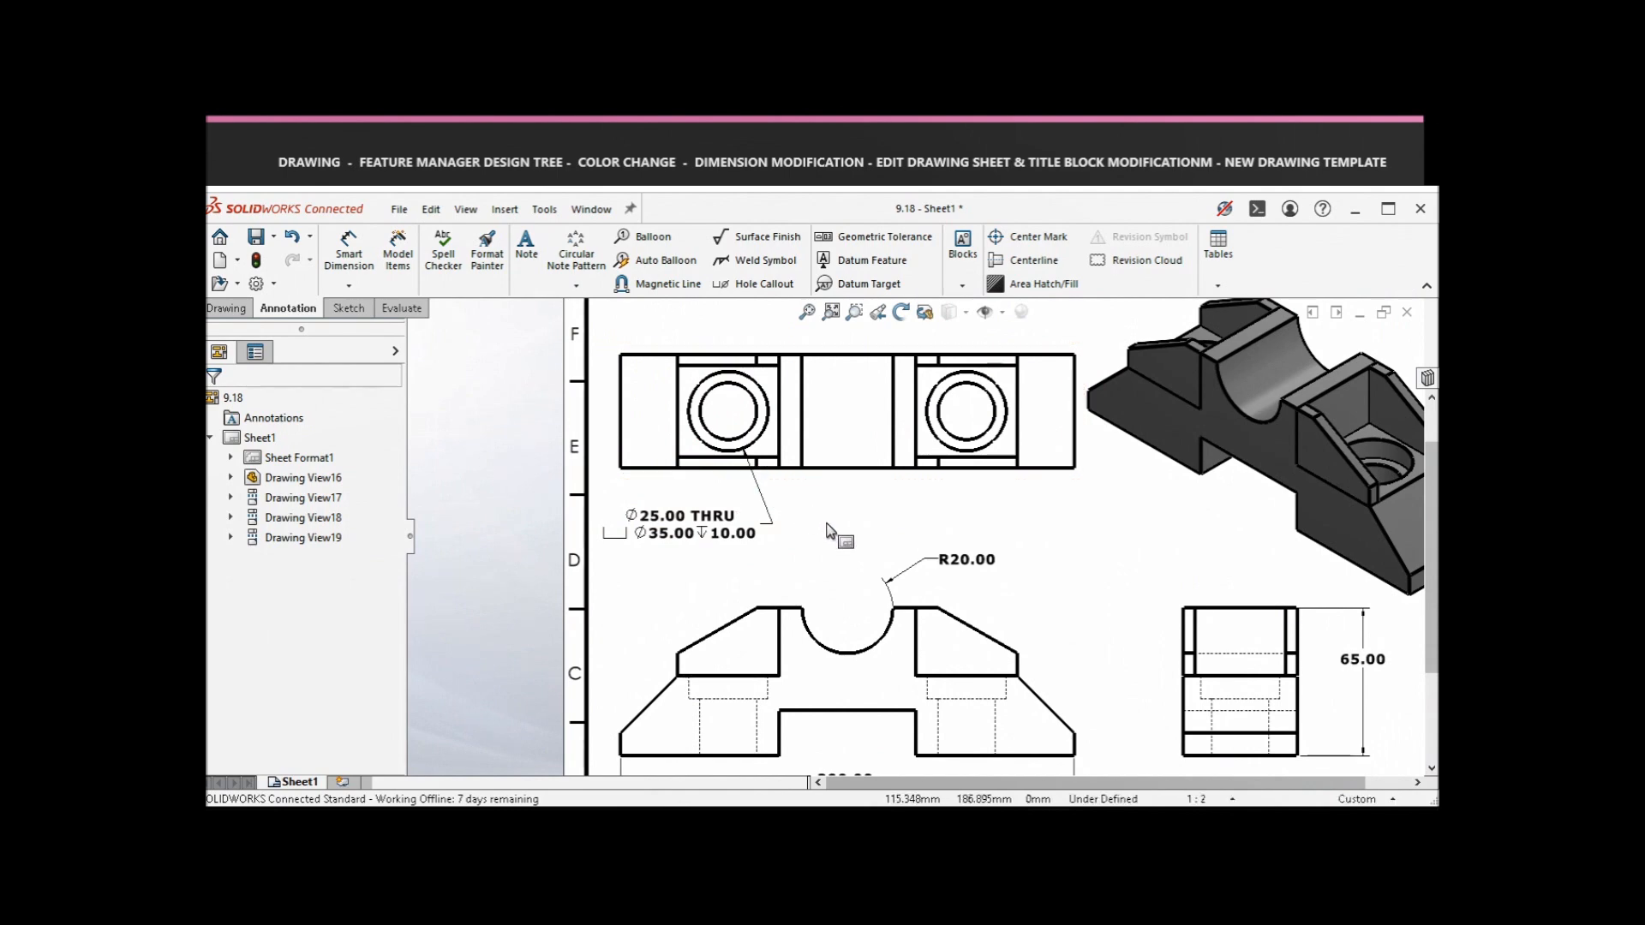
pyautogui.scroll(3, 827, 529)
pyautogui.scroll(-4, 890, 651)
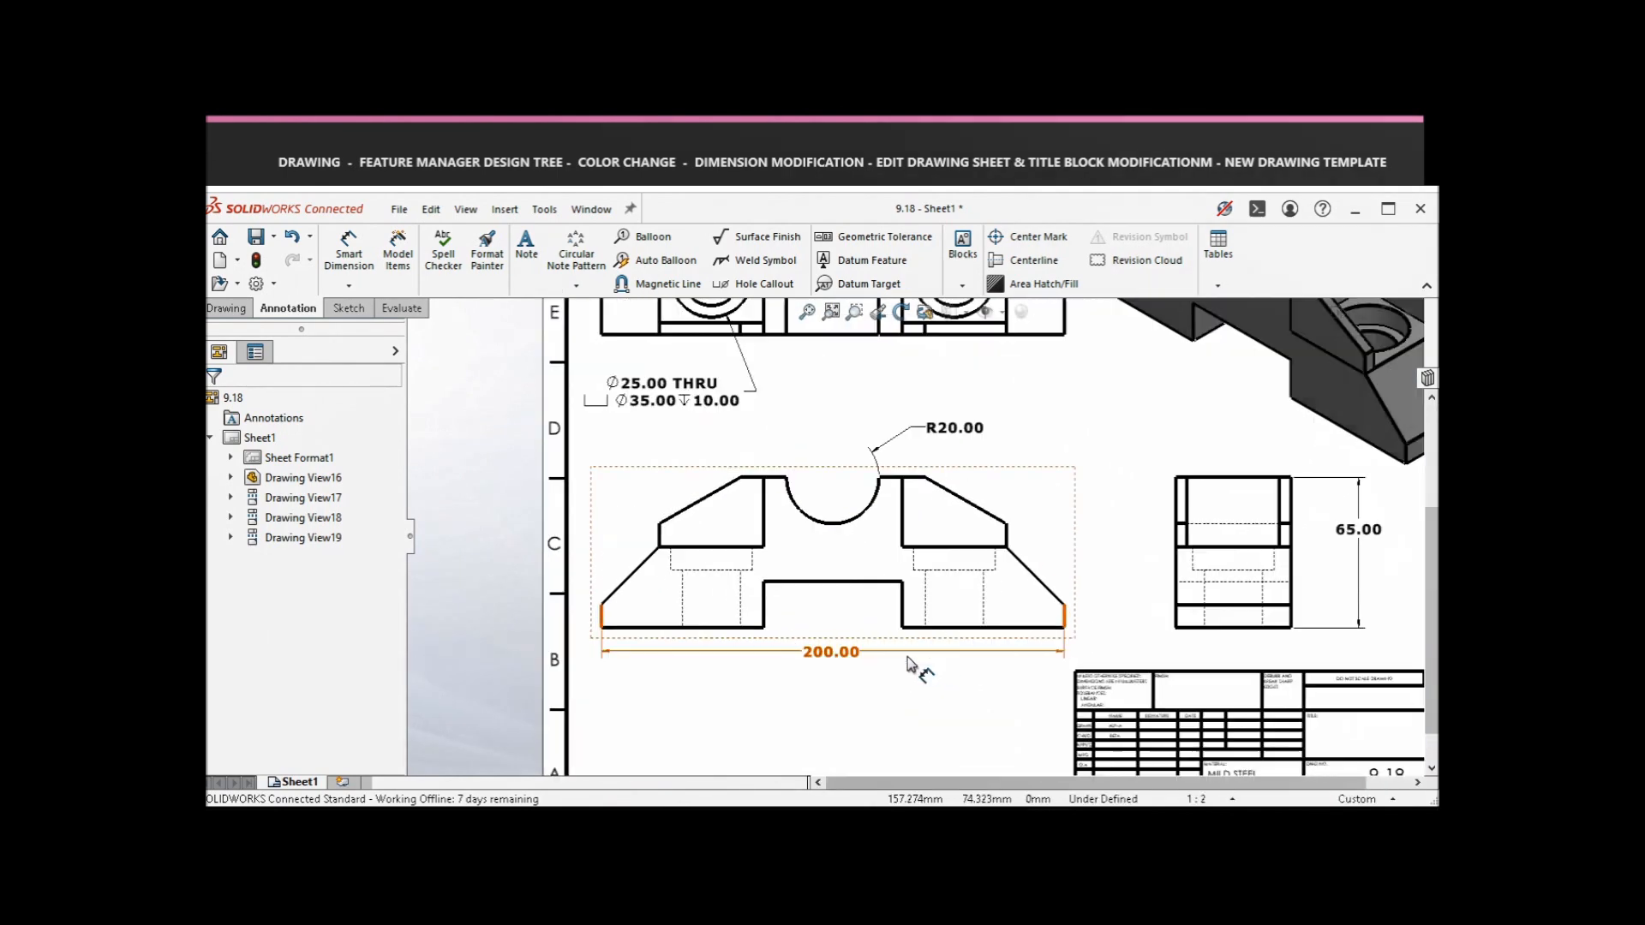
pyautogui.click(845, 661)
pyautogui.click(843, 680)
pyautogui.scroll(-1, 843, 679)
pyautogui.click(838, 634)
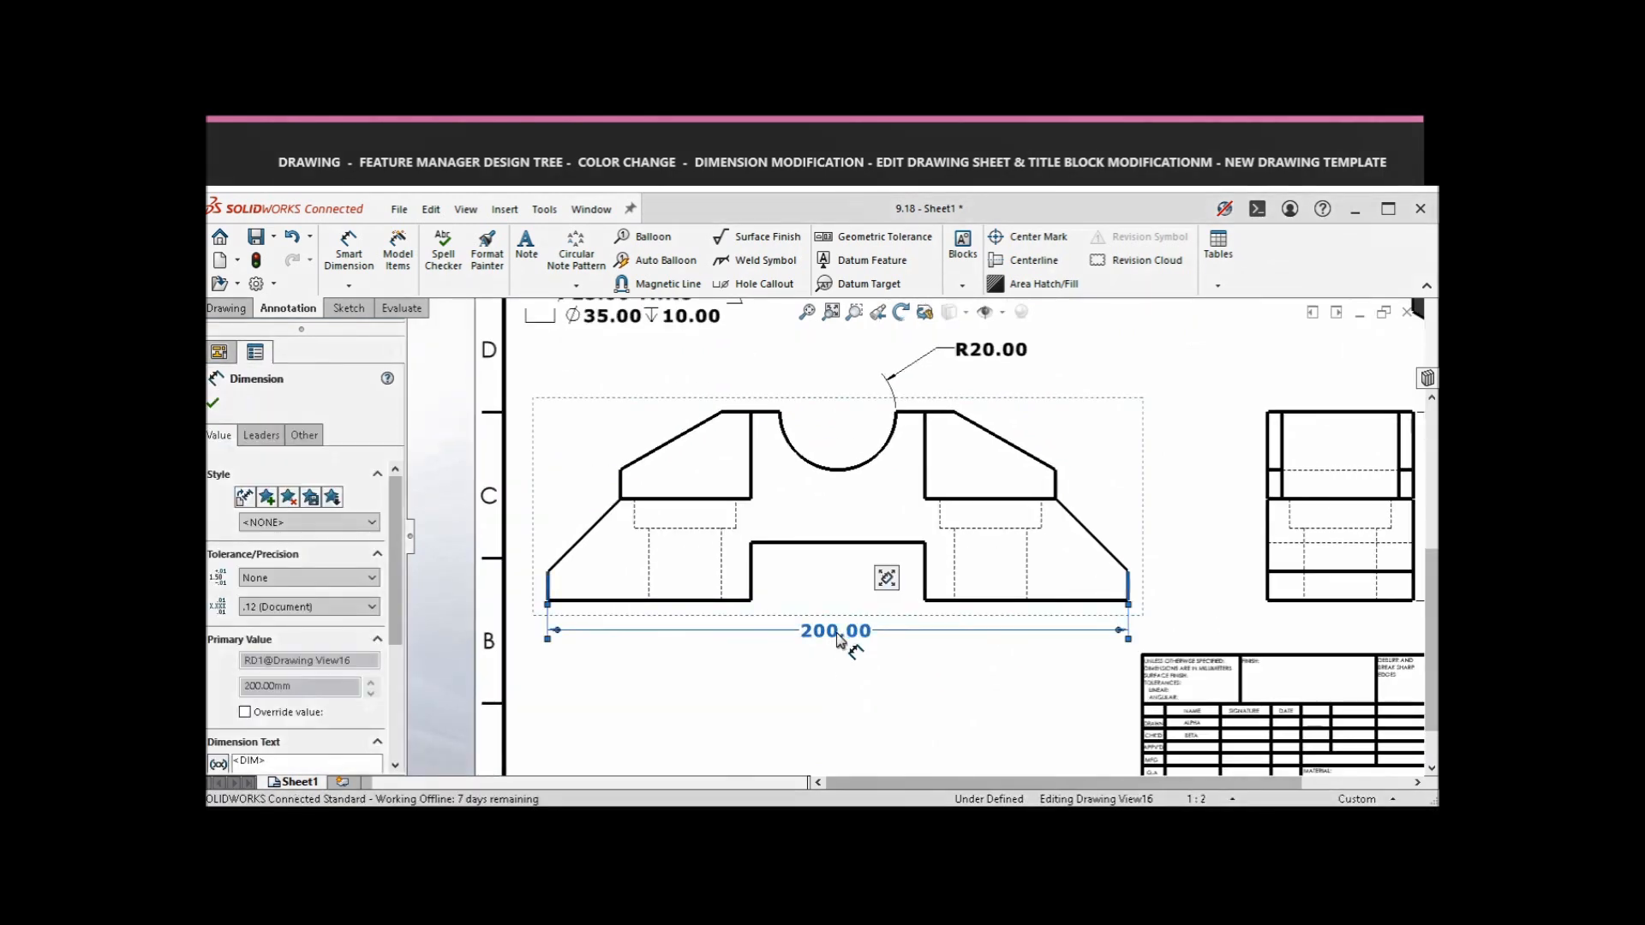
pyautogui.scroll(-1, 291, 514)
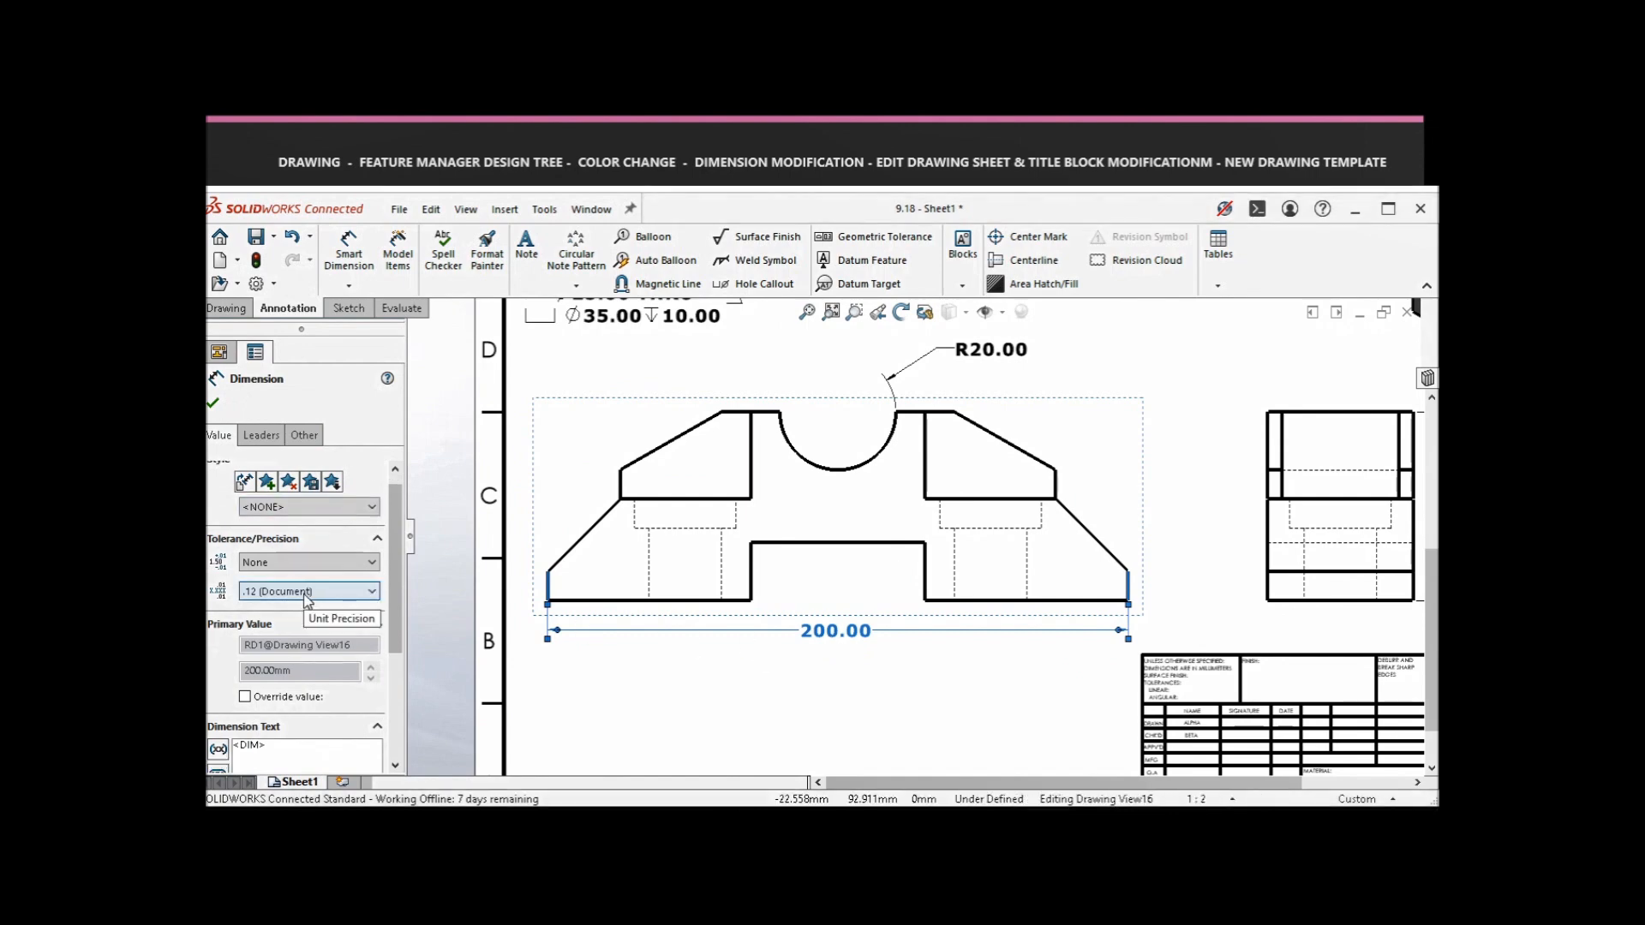
pyautogui.click(306, 591)
pyautogui.click(310, 609)
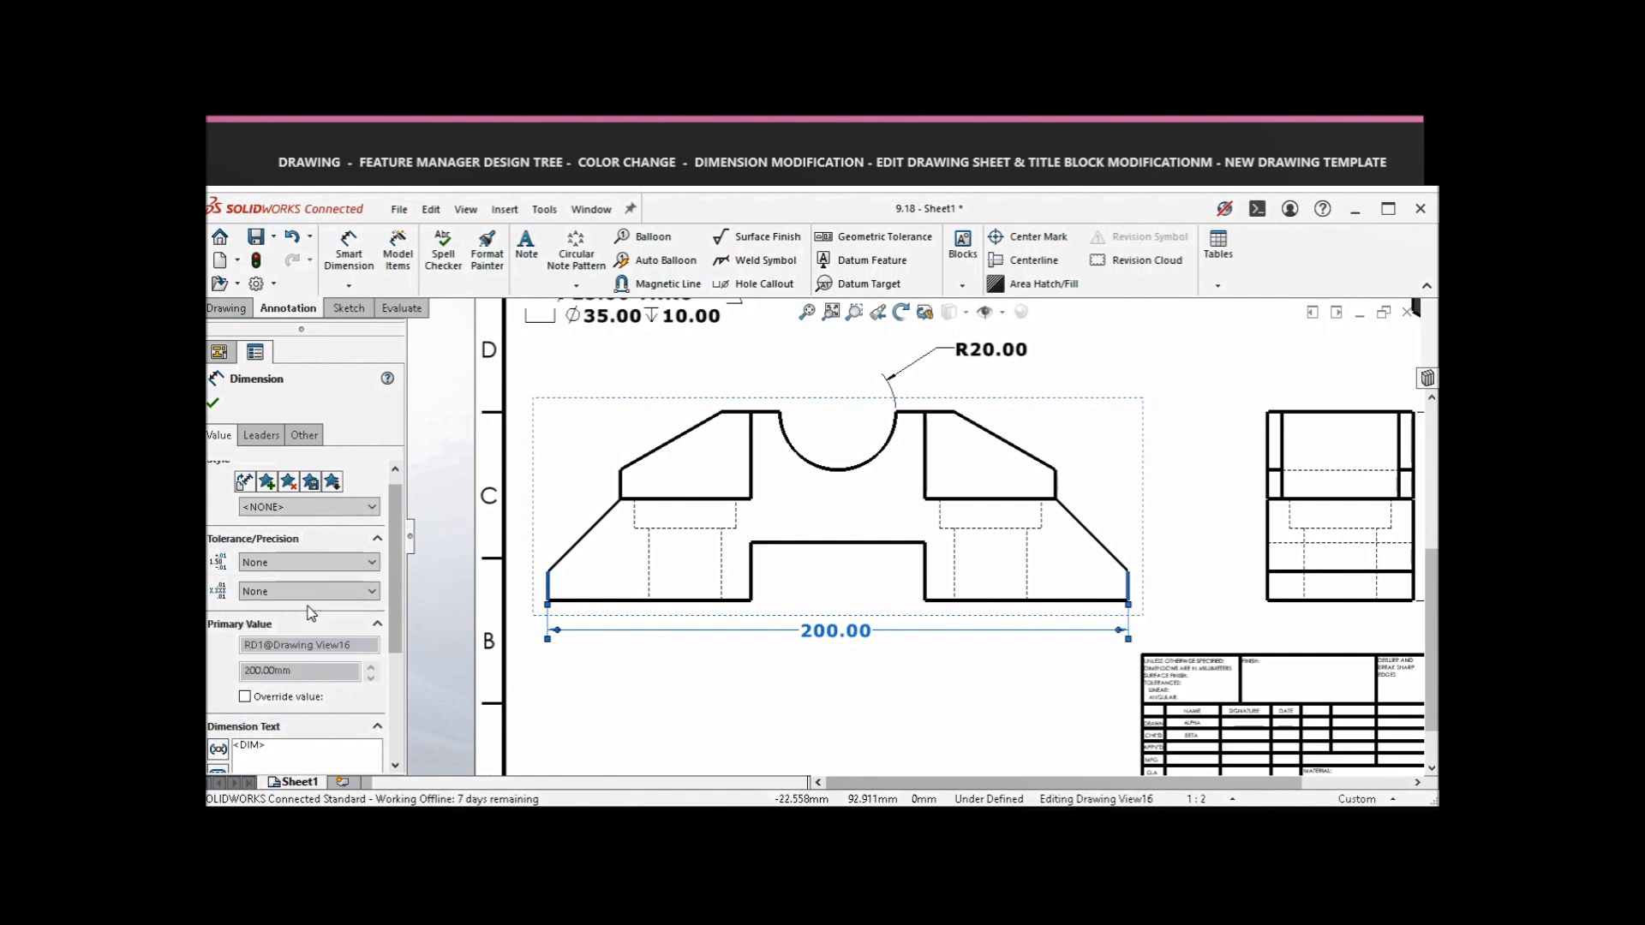
pyautogui.click(735, 706)
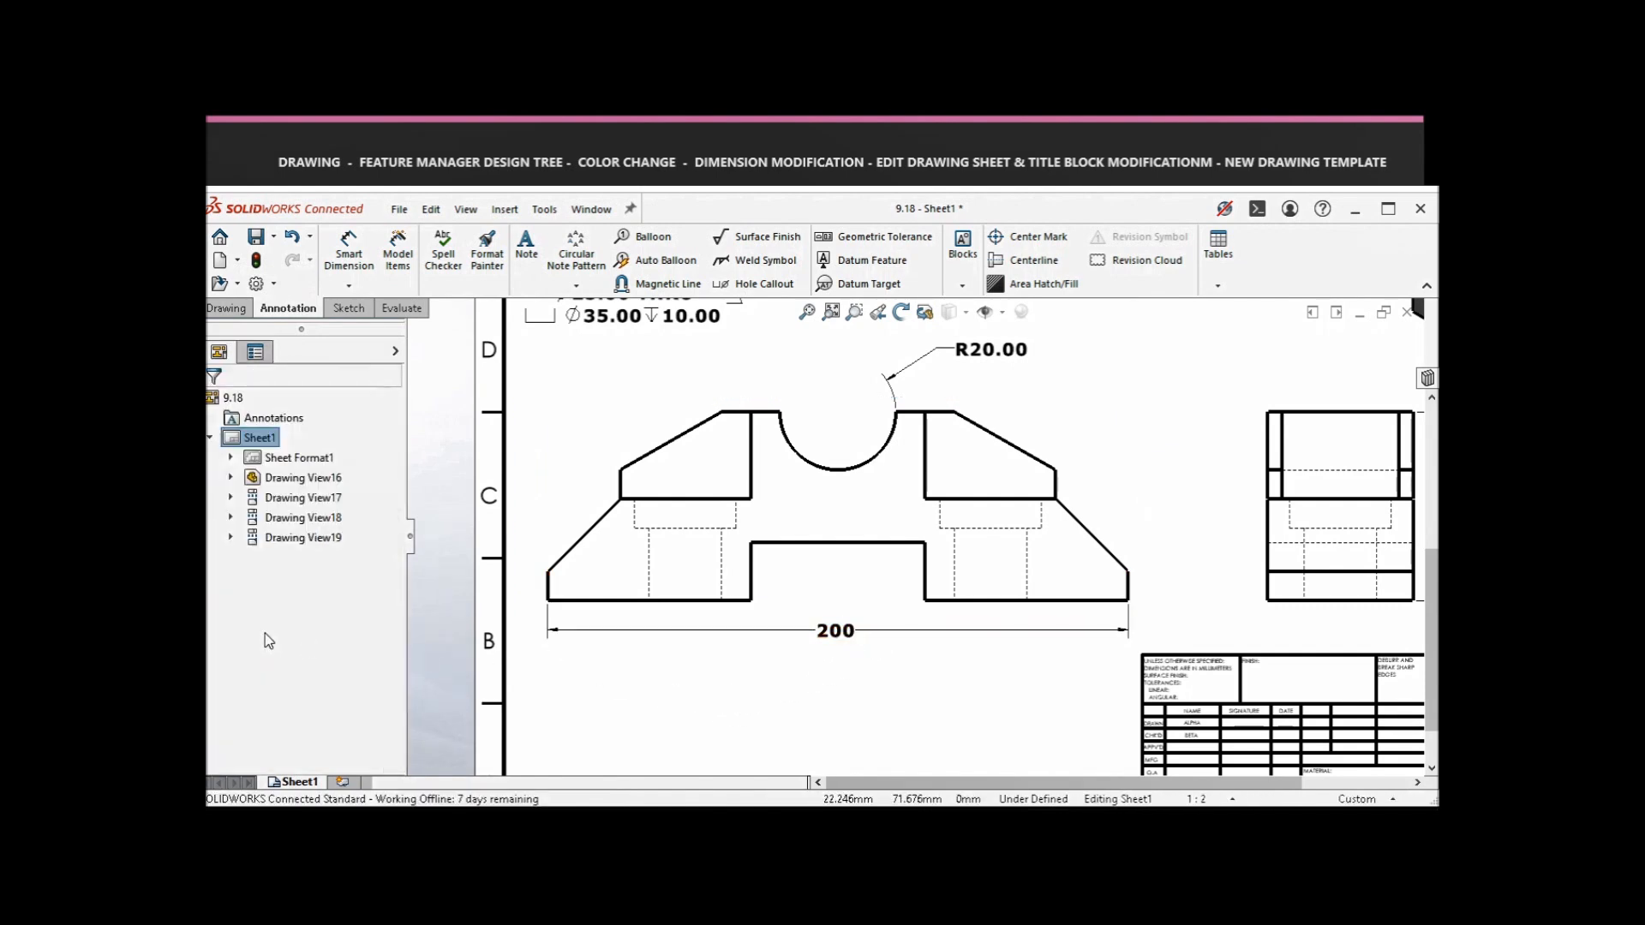
# - Set the unit precision of the front view's arc radius dimension to None
pyautogui.scroll(2, 909, 478)
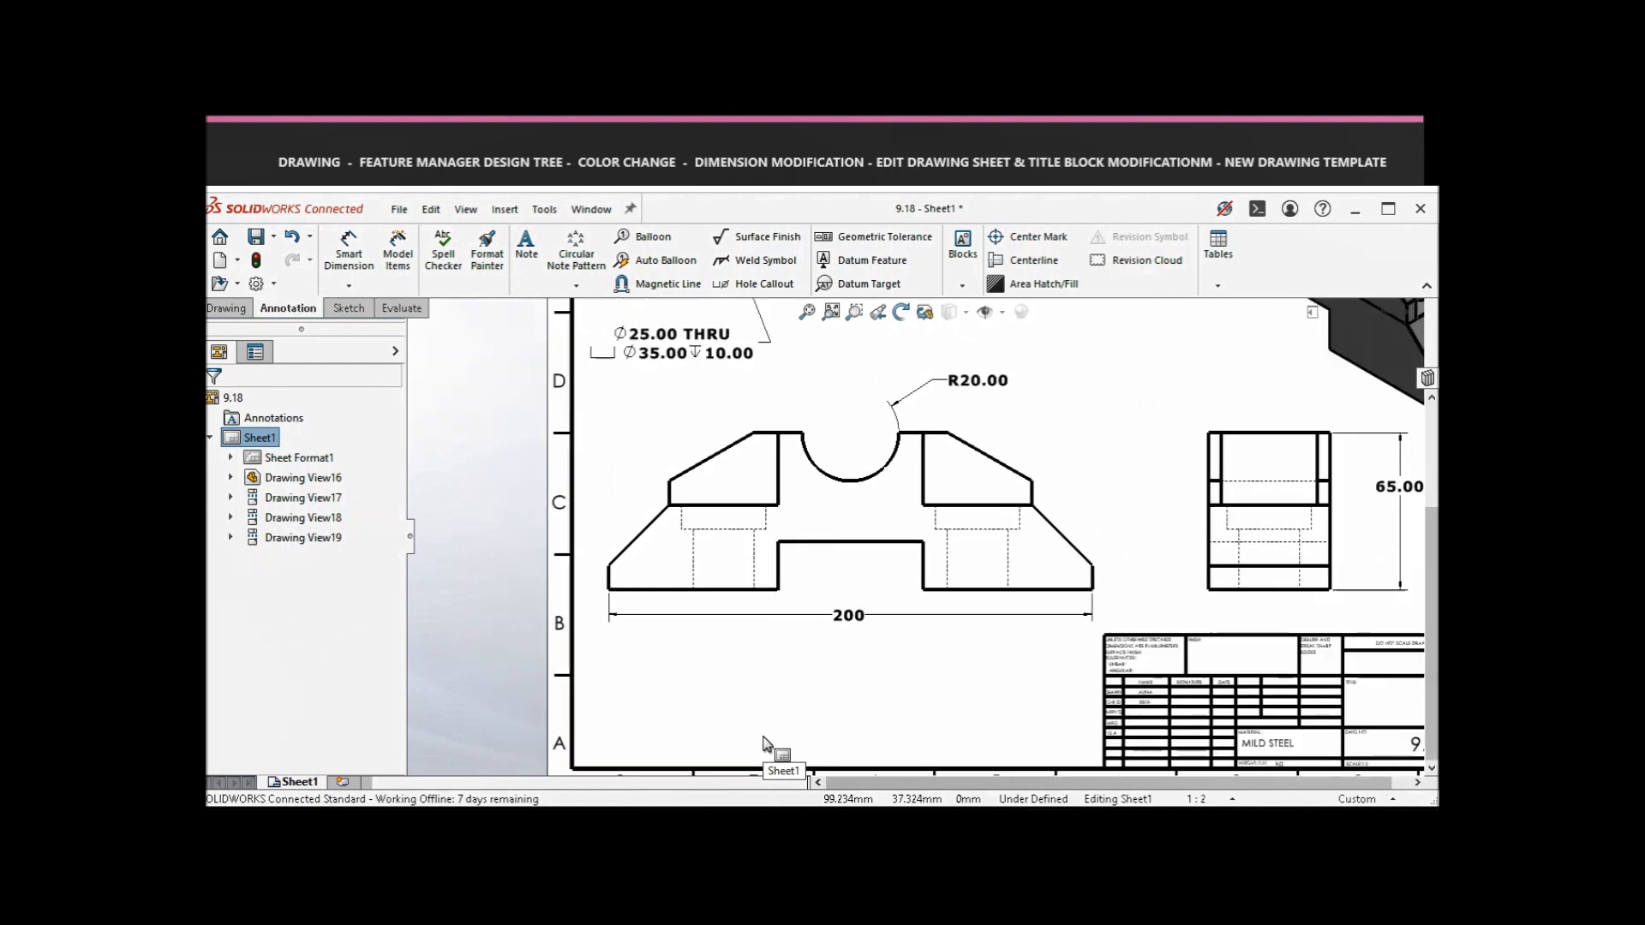
pyautogui.scroll(-1, 950, 423)
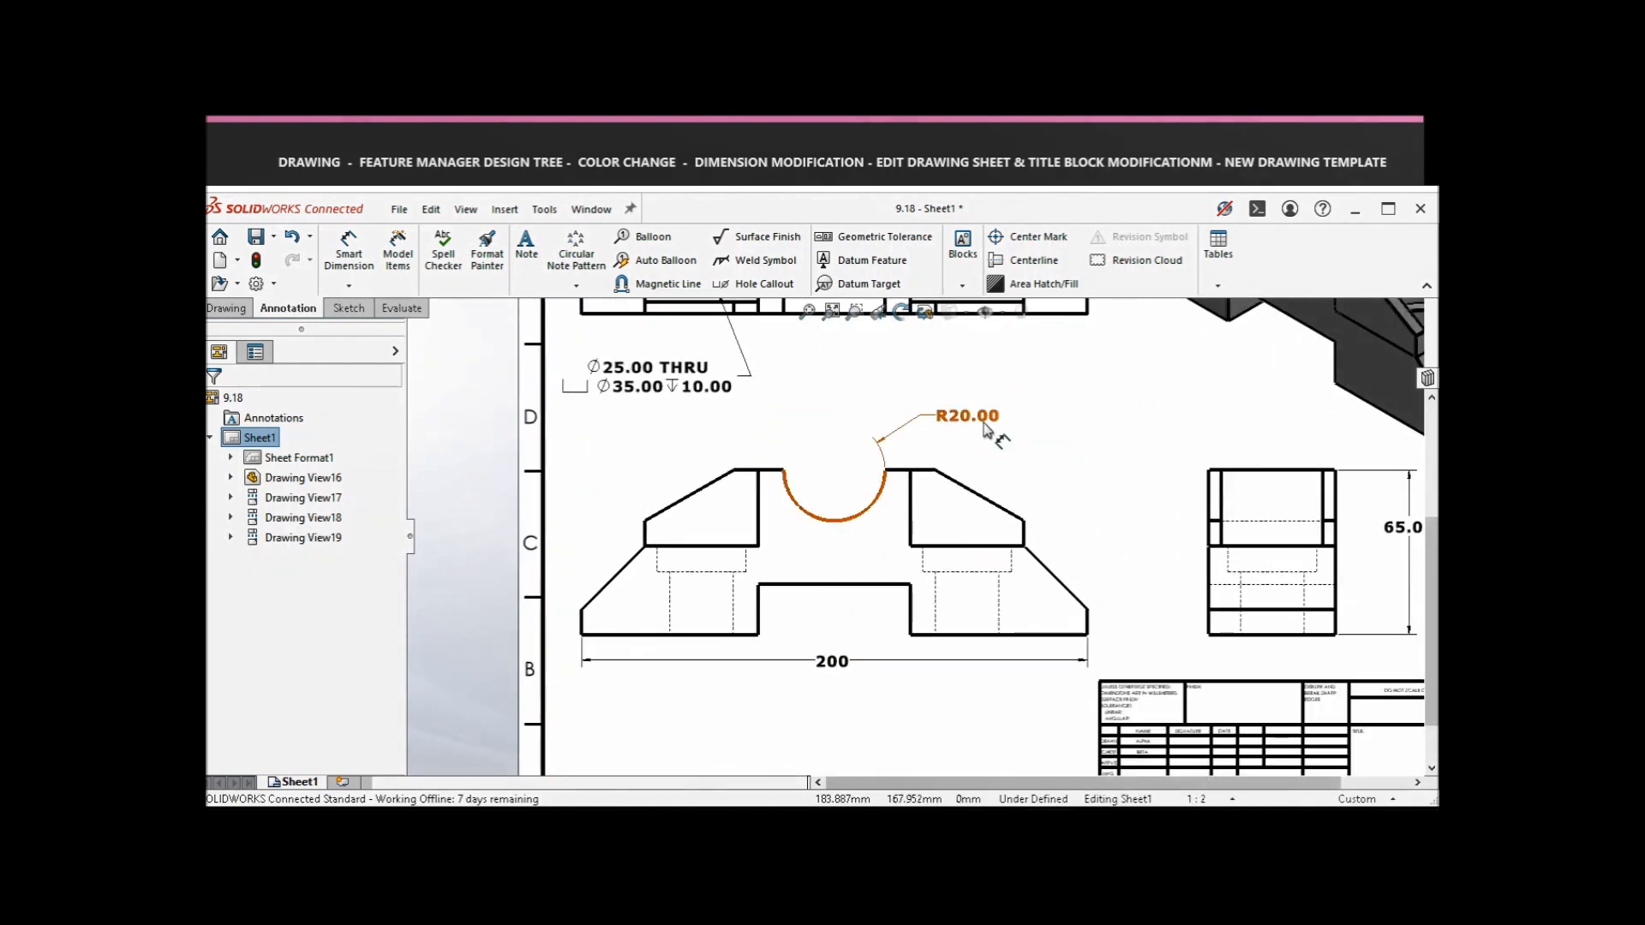
pyautogui.click(985, 422)
pyautogui.scroll(-2, 1002, 377)
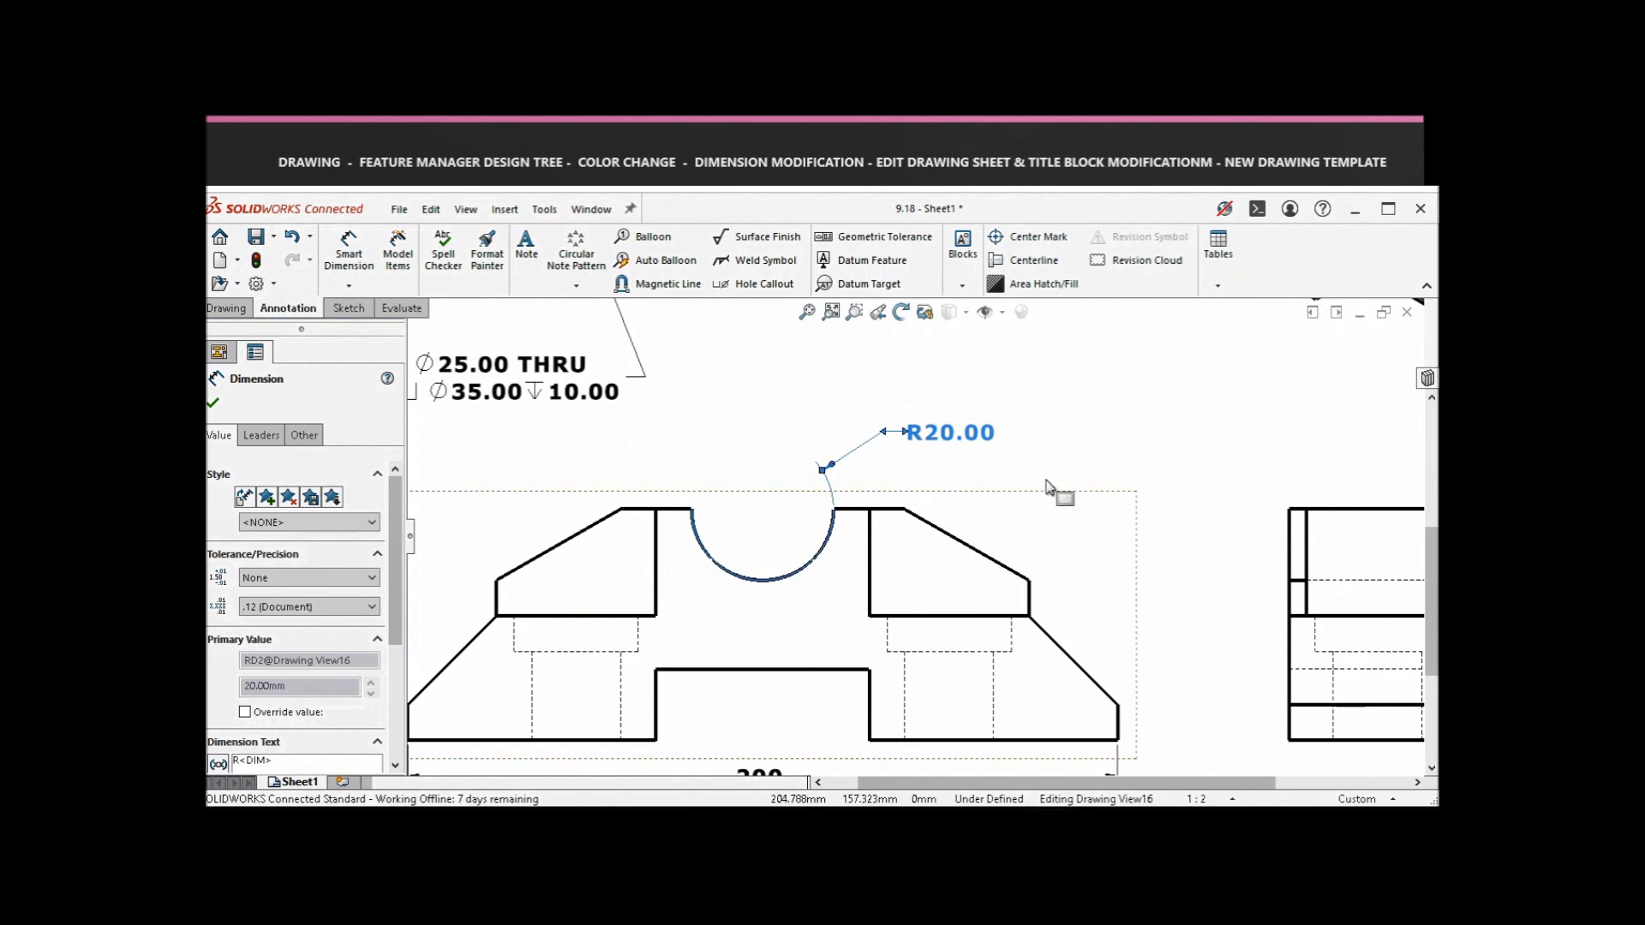
pyautogui.click(973, 452)
pyautogui.click(949, 432)
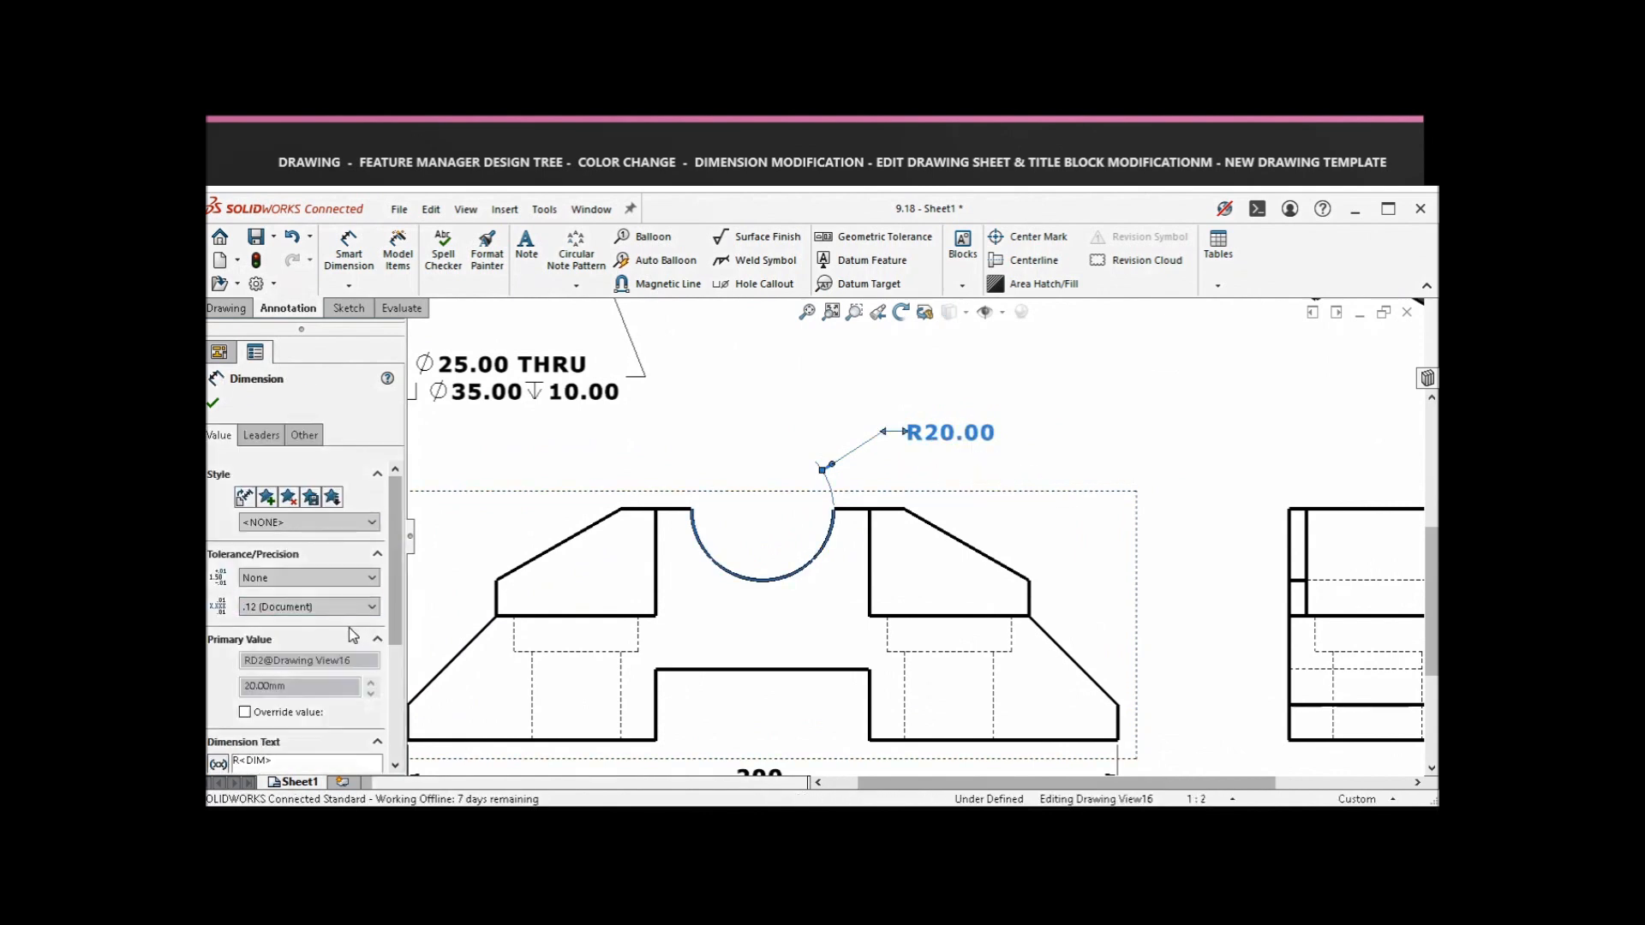
pyautogui.click(331, 610)
pyautogui.click(331, 624)
pyautogui.click(1062, 411)
pyautogui.scroll(5, 968, 437)
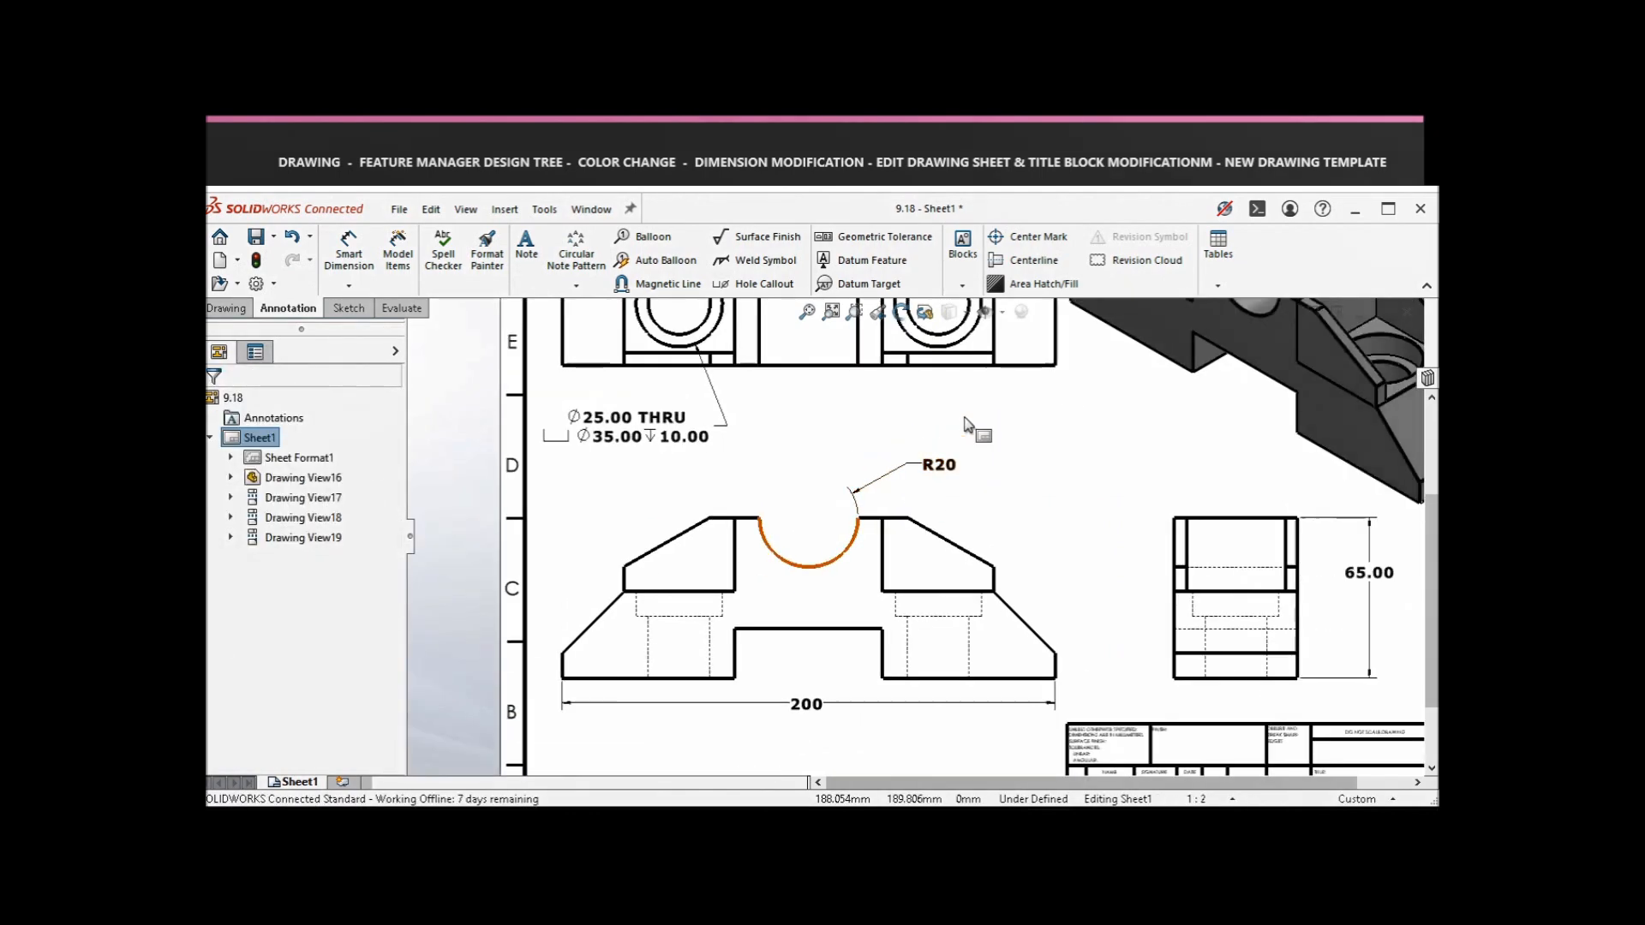
# - Add two new sheets, Sheet2 and Sheet3, to the drawing
pyautogui.scroll(2, 911, 546)
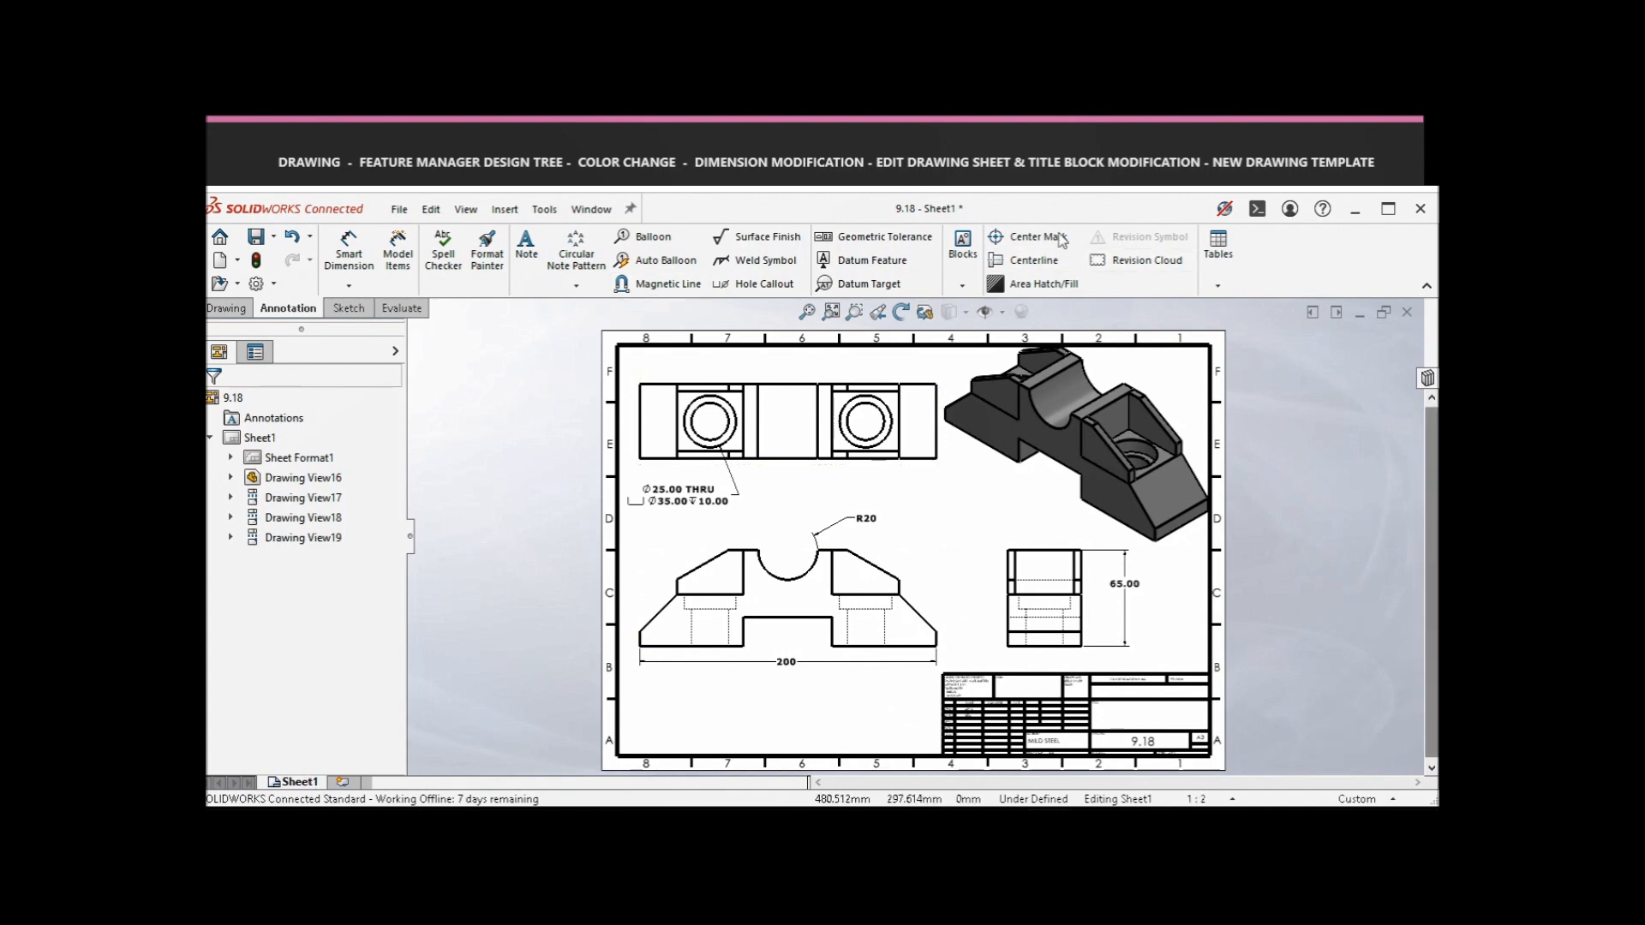
pyautogui.click(340, 781)
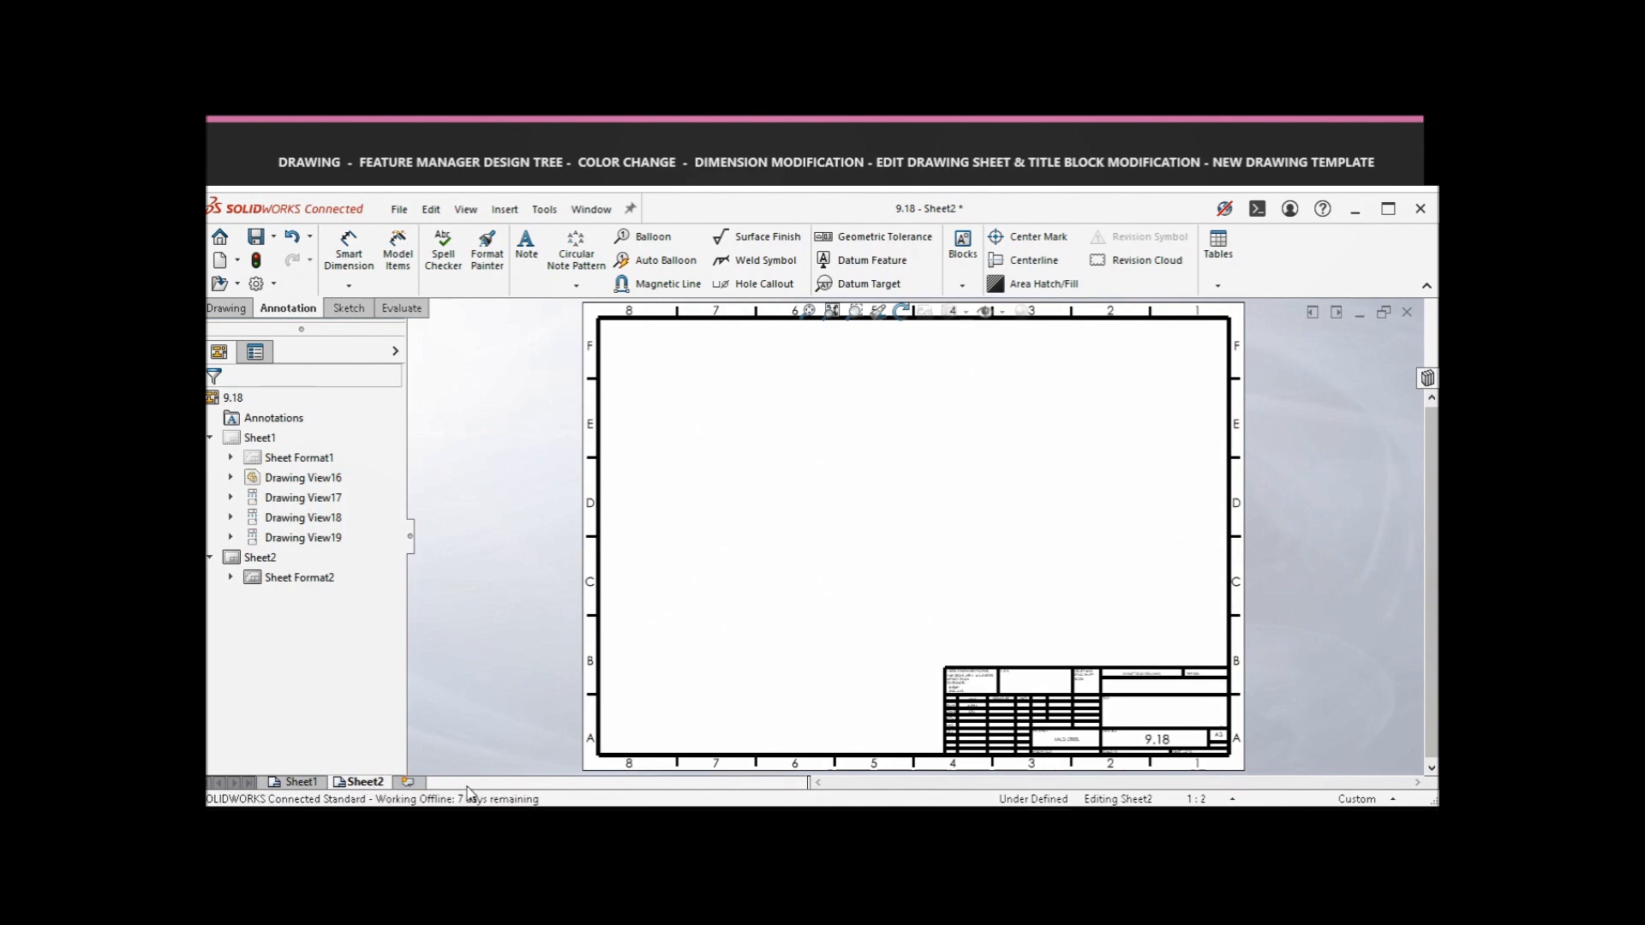
pyautogui.click(407, 781)
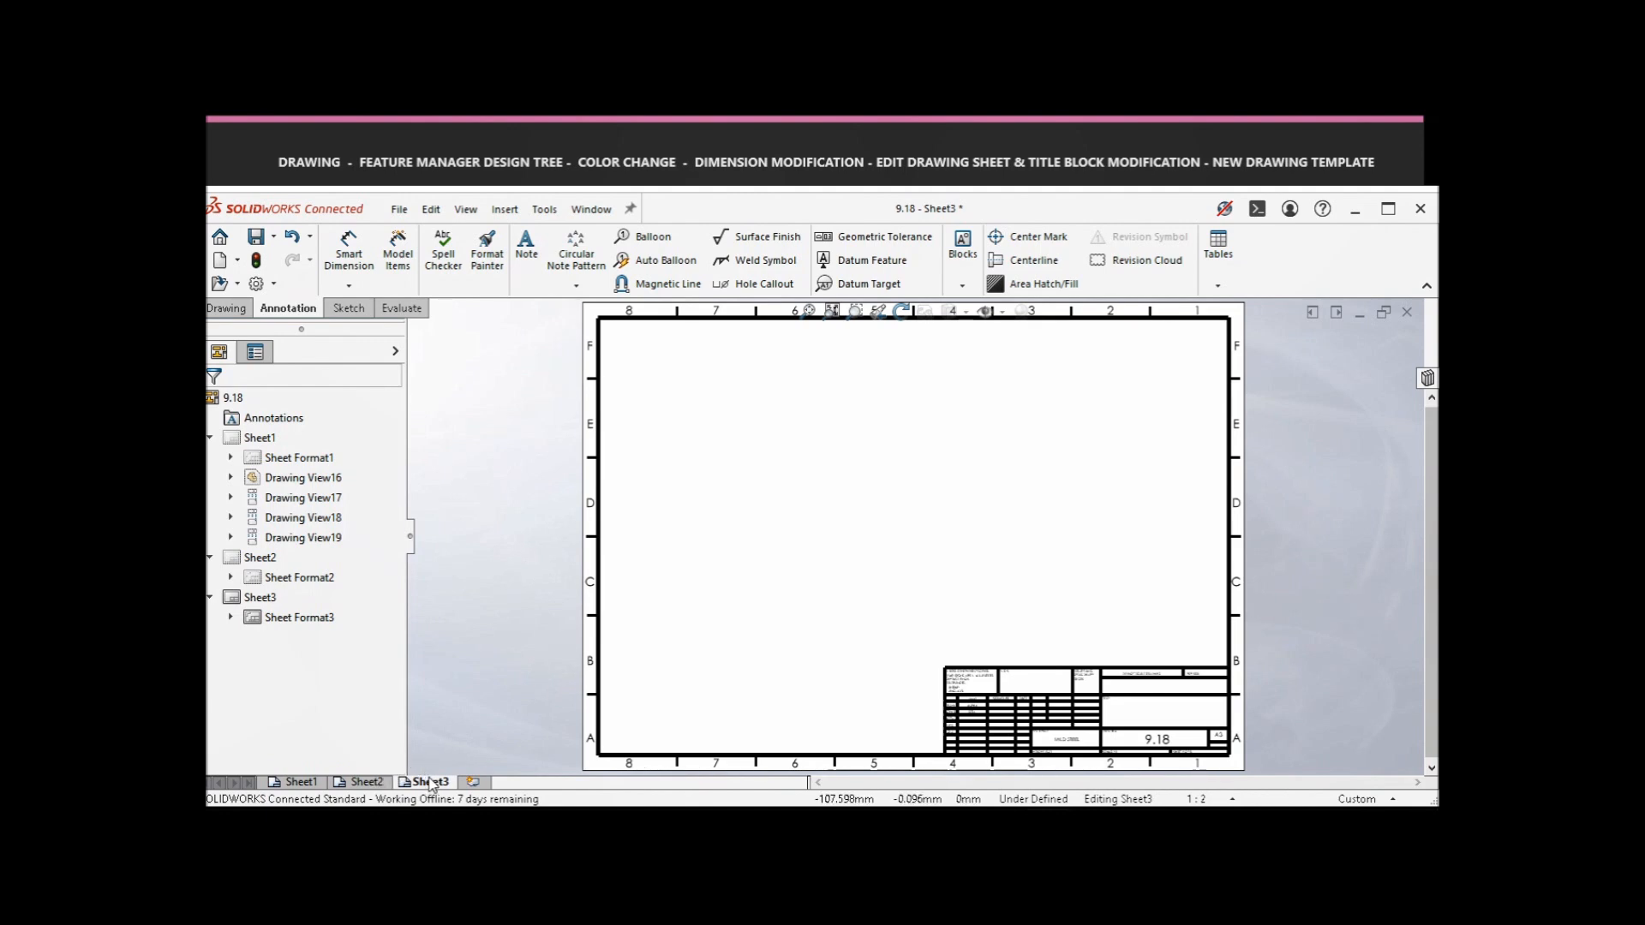
# - Delete Sheet2 and Sheet3 from the drawing, leaving only Sheet1
pyautogui.click(366, 782)
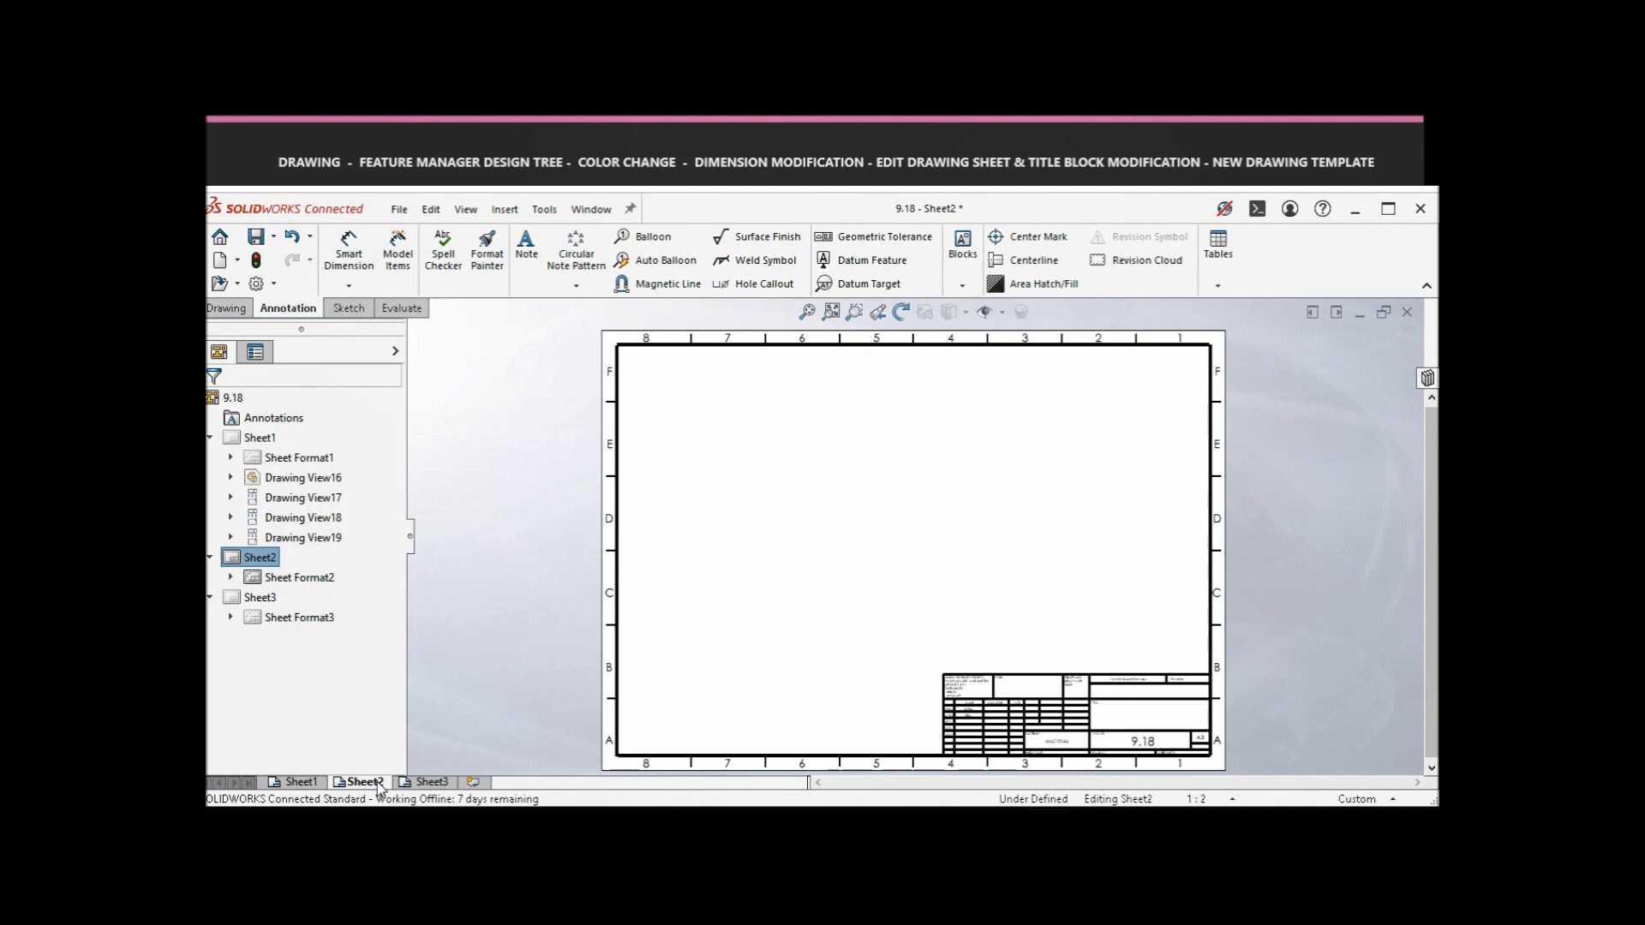
pyautogui.rightClick(379, 783)
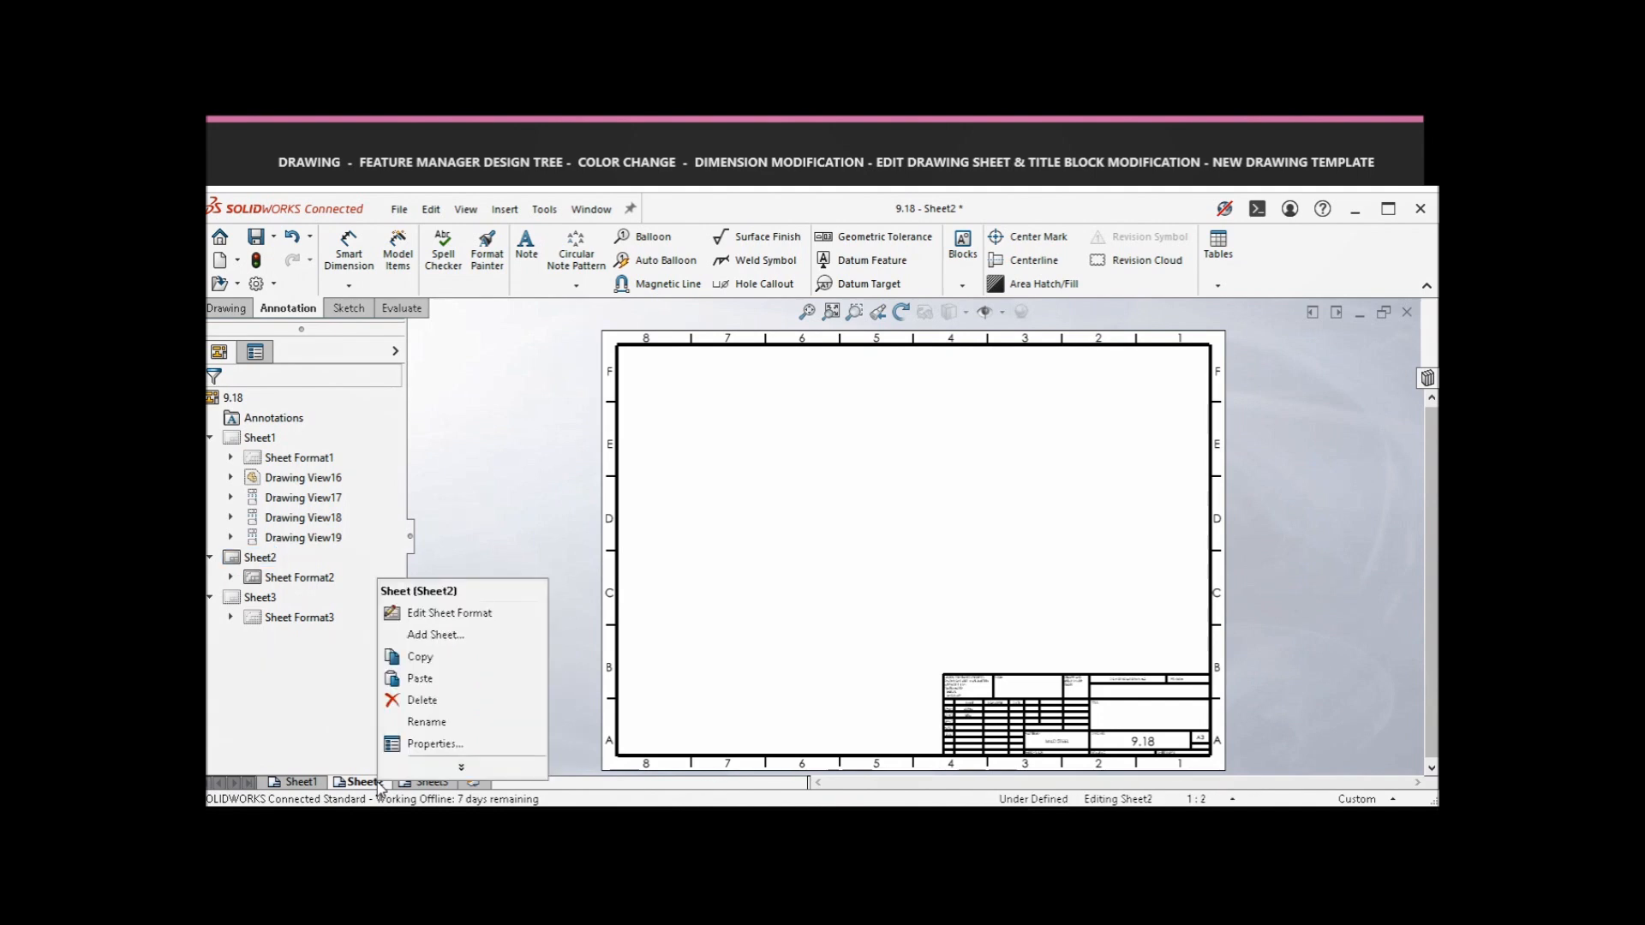
pyautogui.click(434, 706)
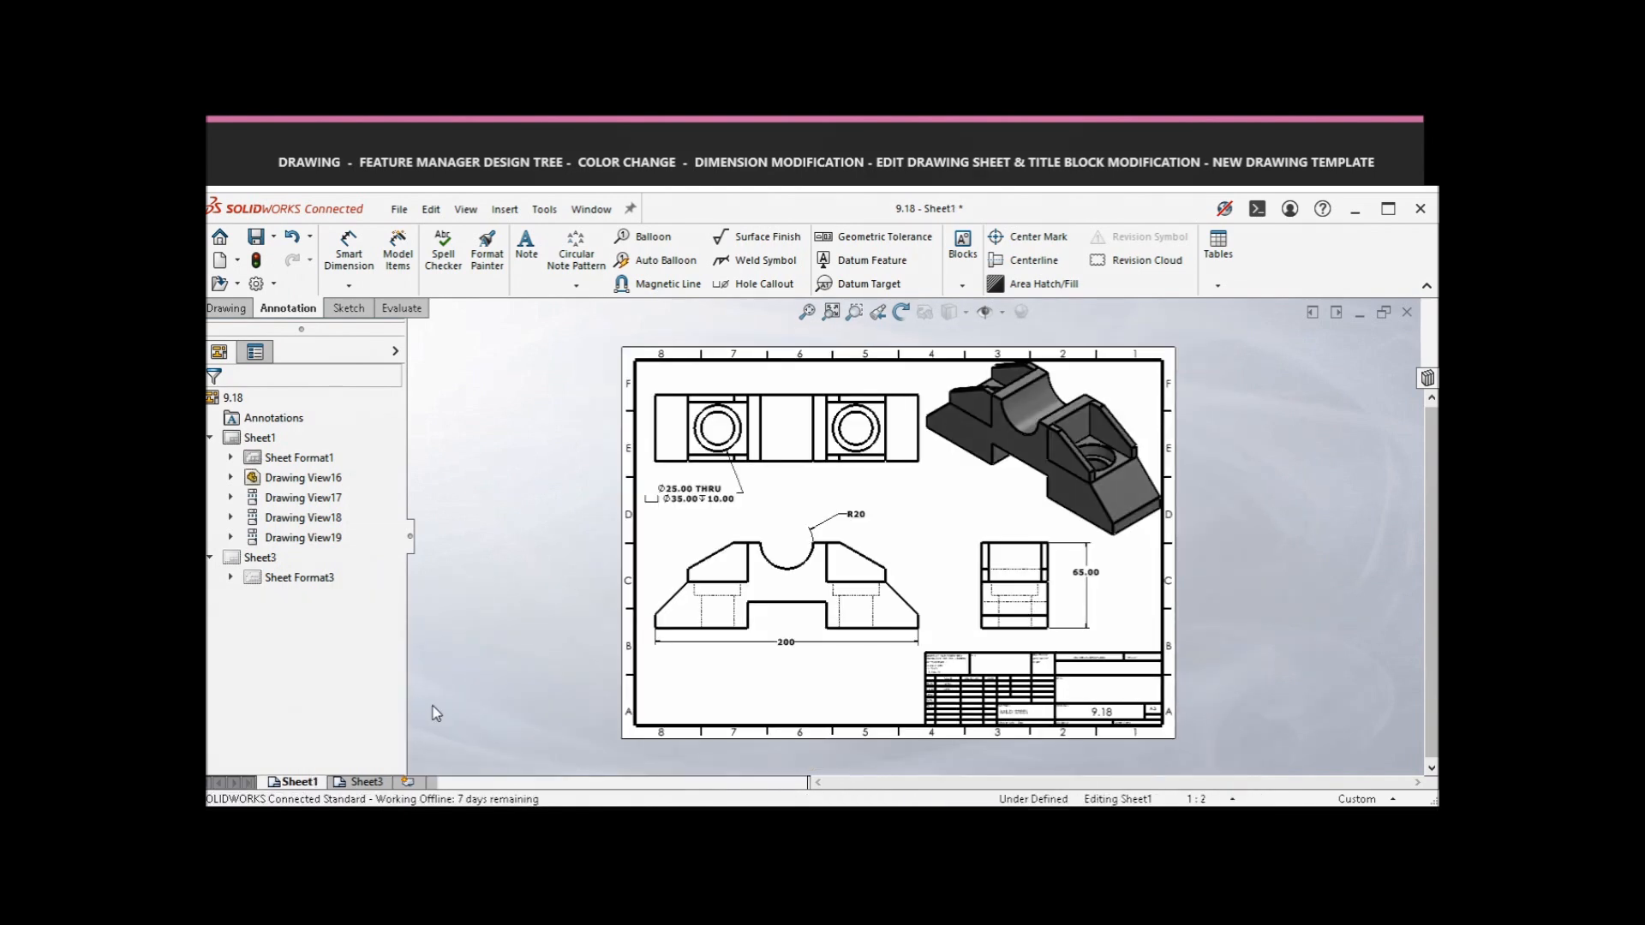
pyautogui.click(368, 783)
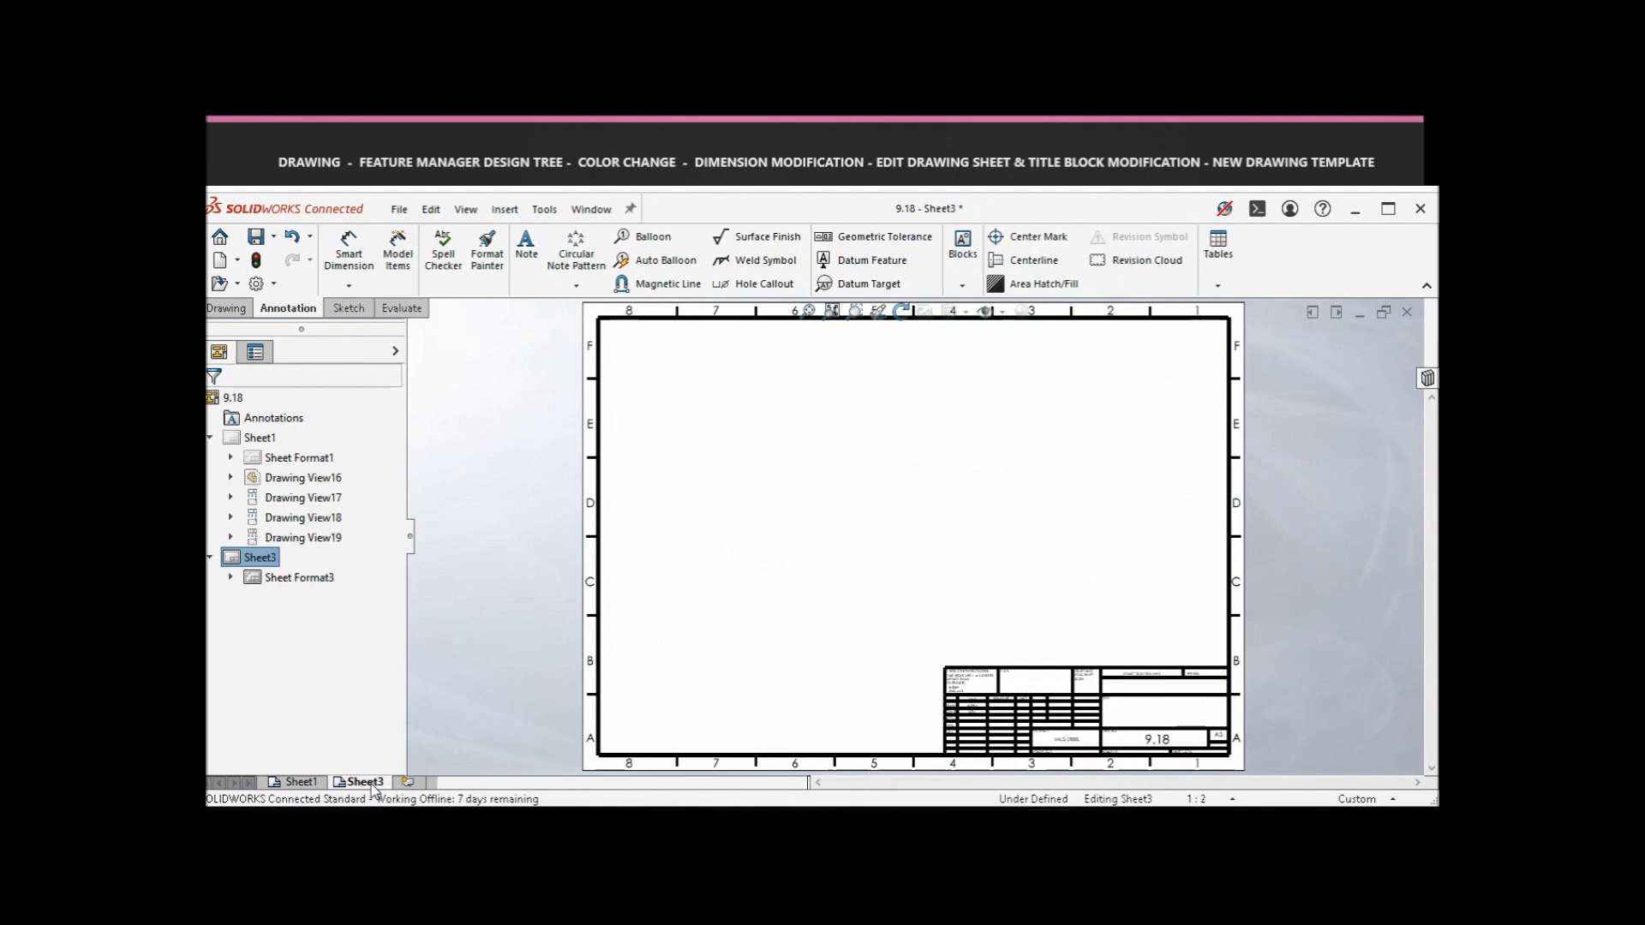
pyautogui.rightClick(374, 786)
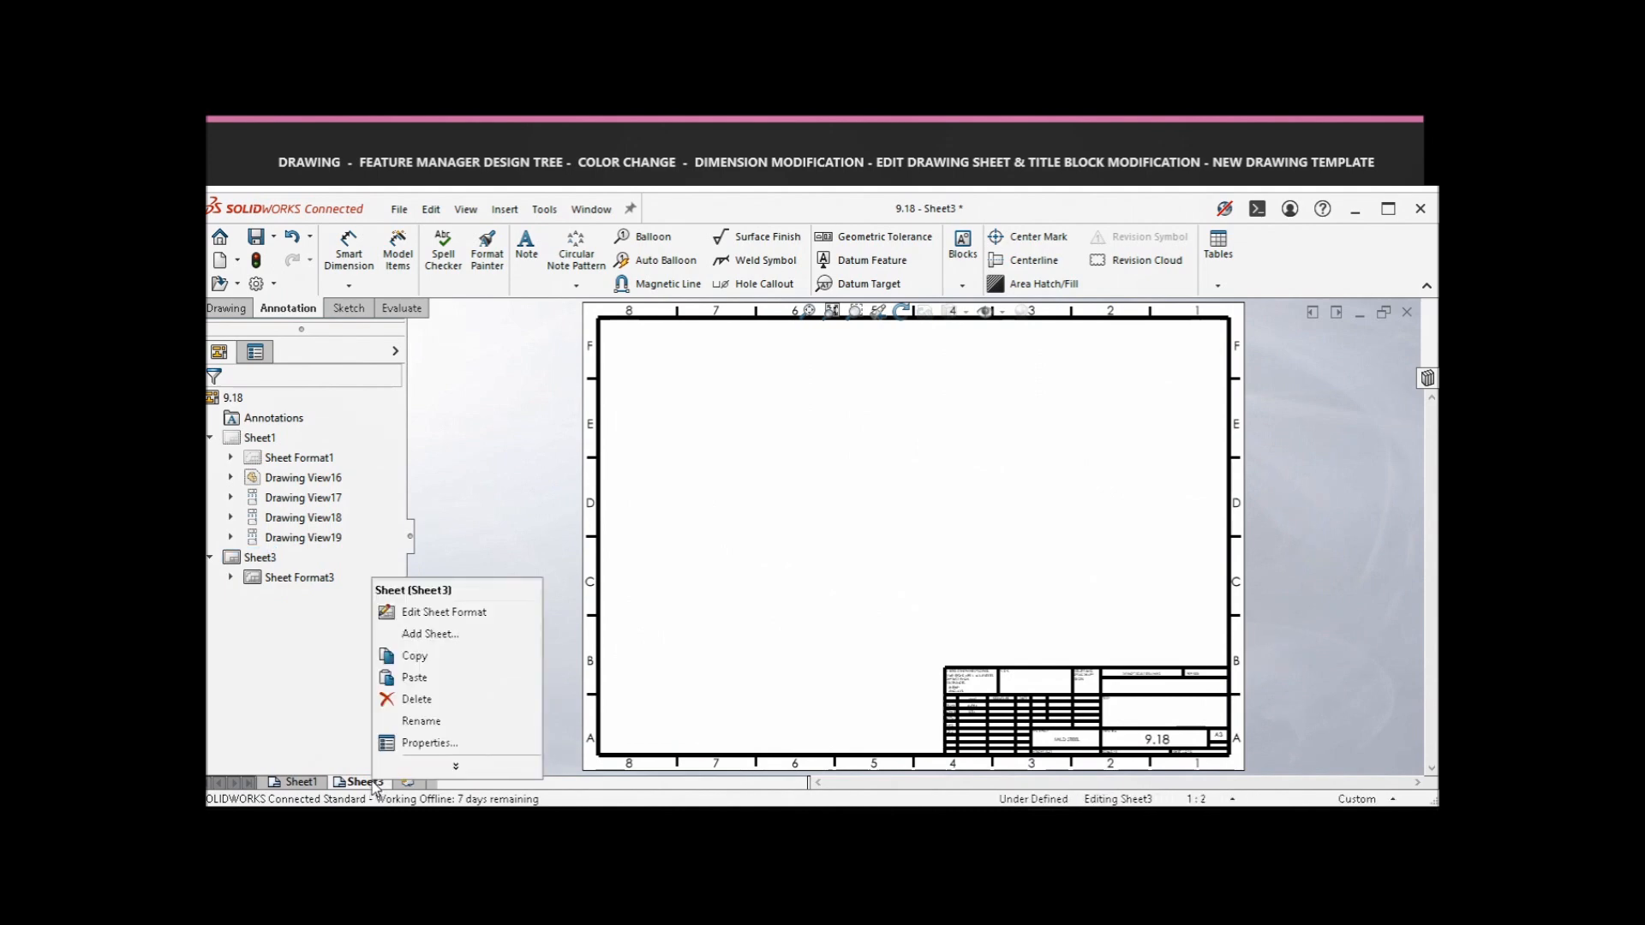
pyautogui.click(429, 701)
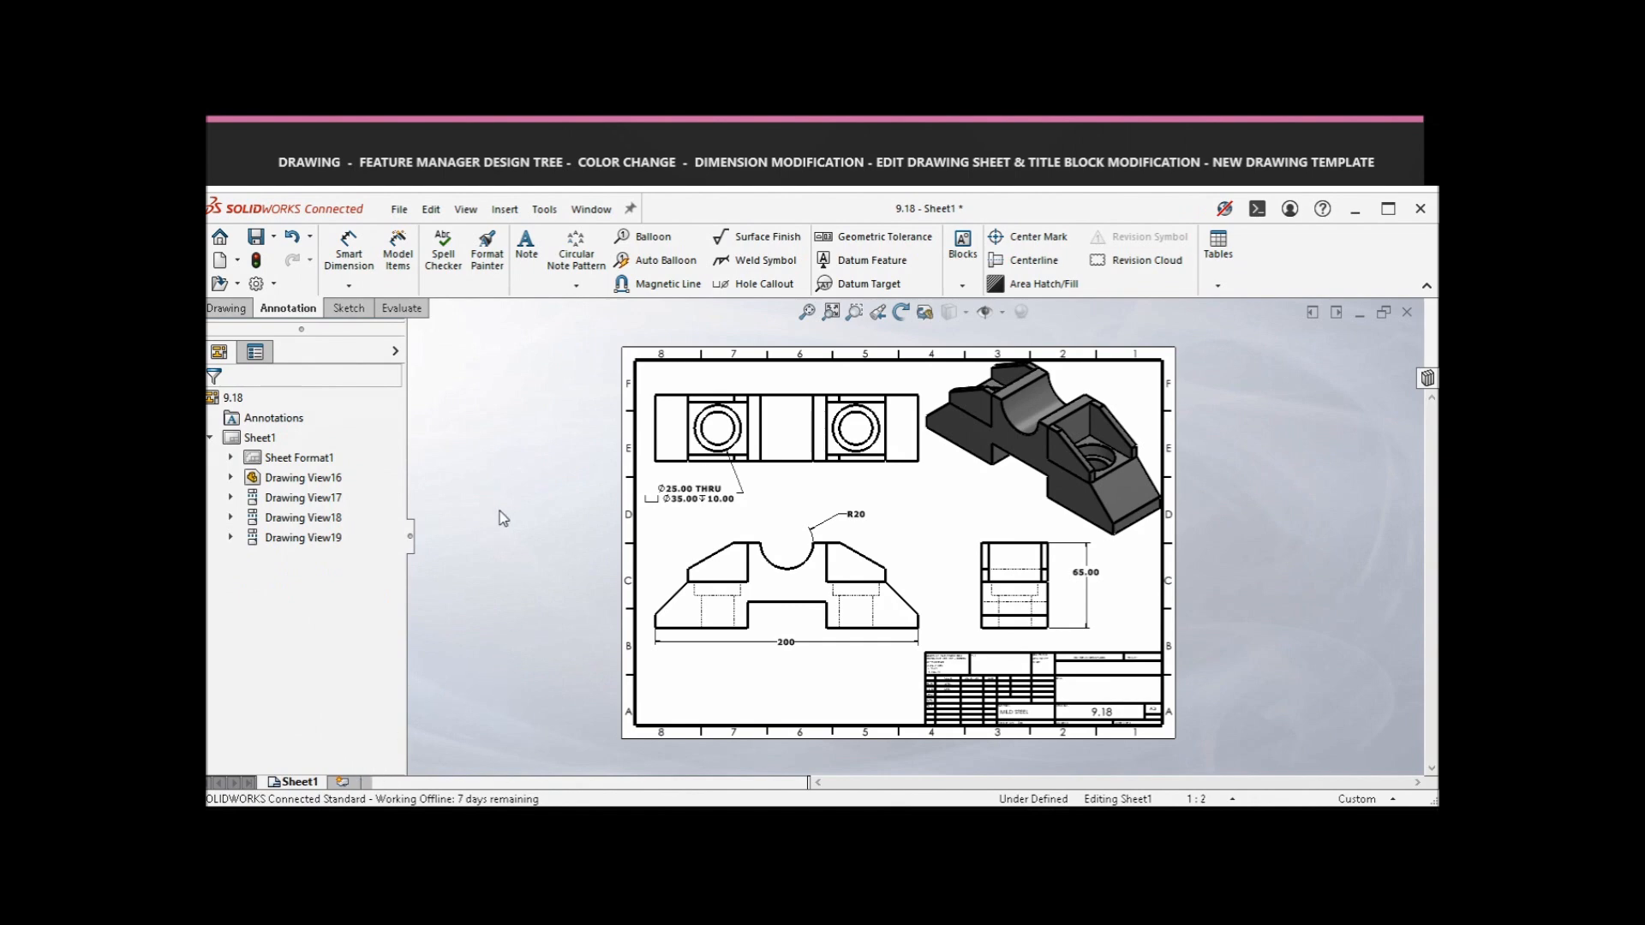
# - Change Sheet1's standard size to A4 (ANSI) Portrait and accept deleting the sheet format's modified notes
pyautogui.scroll(-1, 1237, 433)
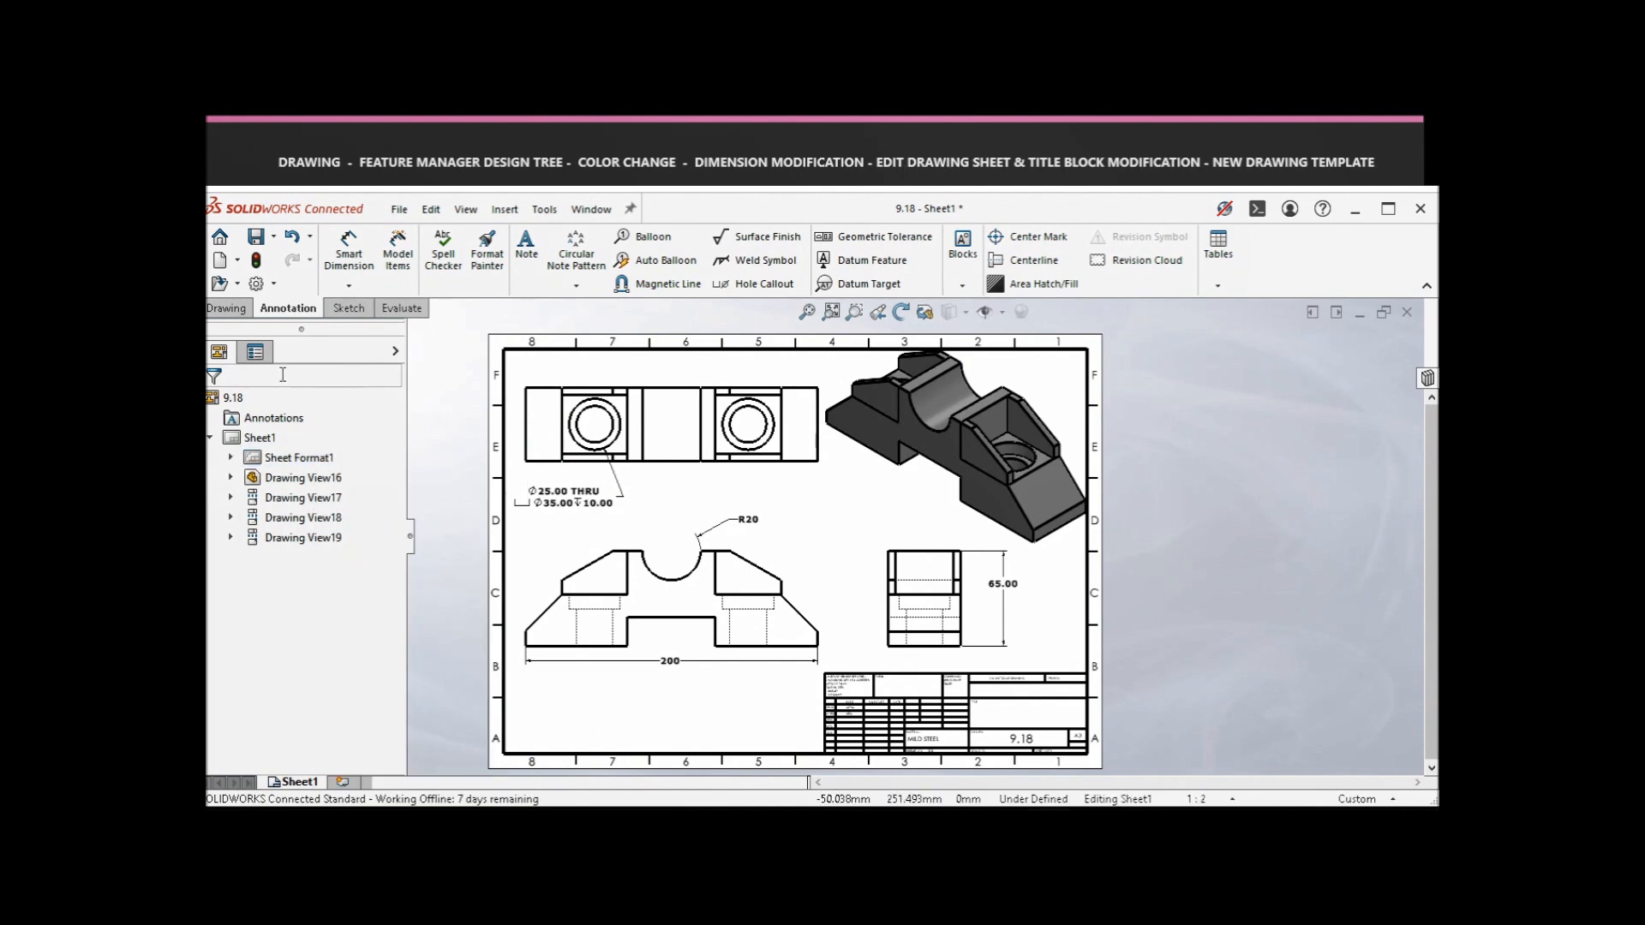
pyautogui.click(285, 461)
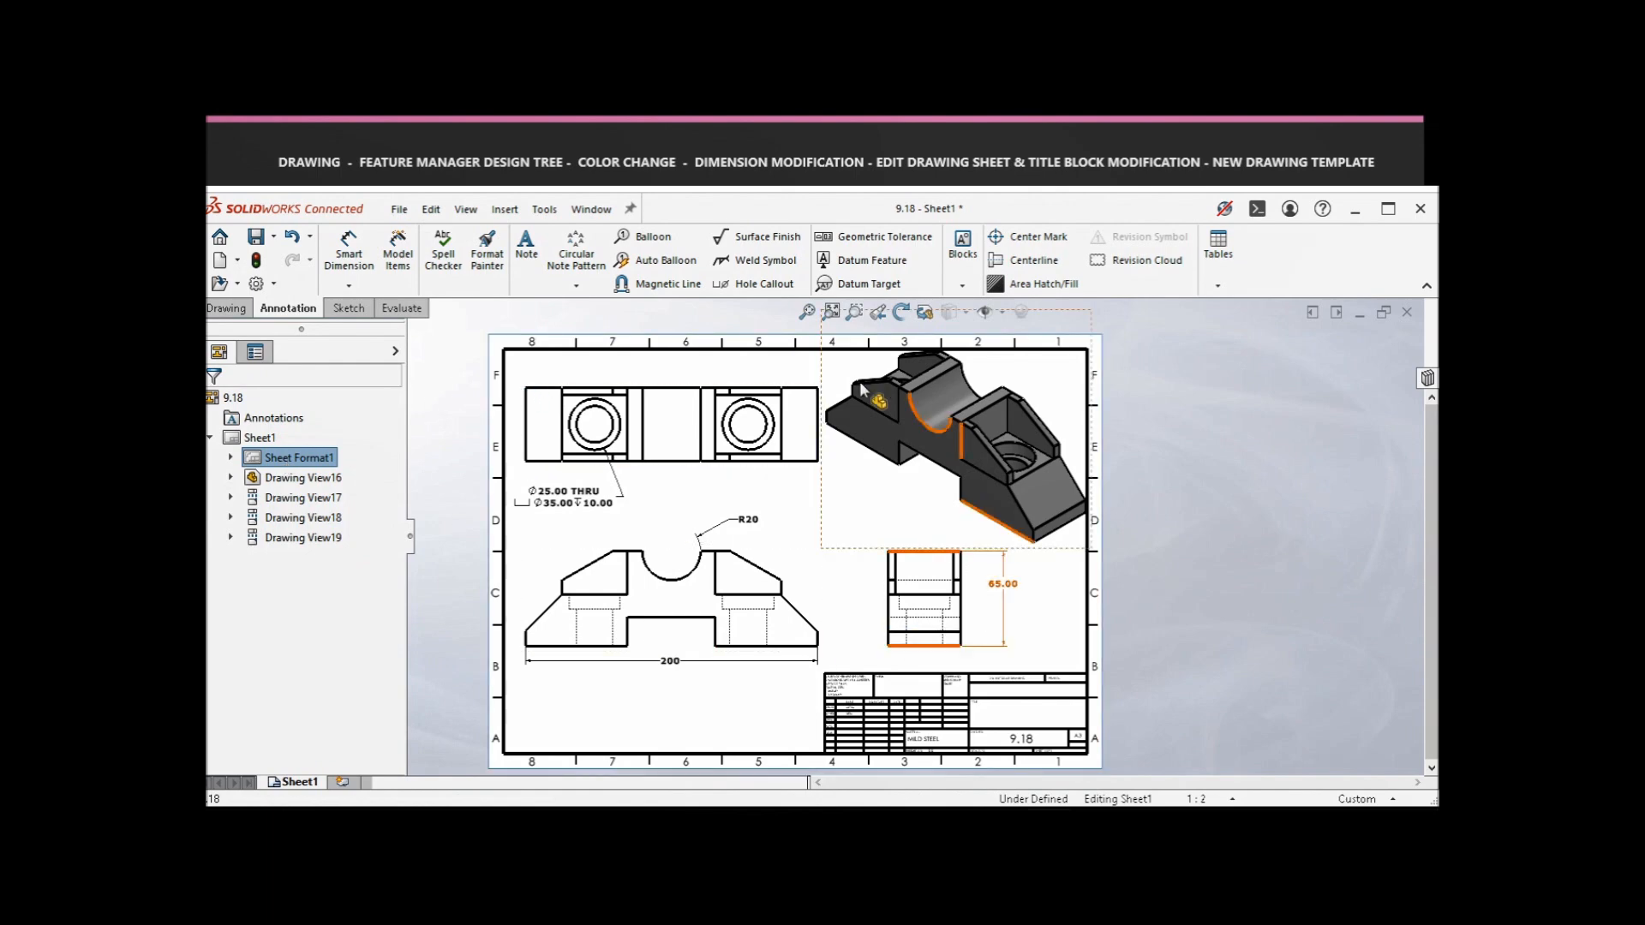
pyautogui.rightClick(317, 456)
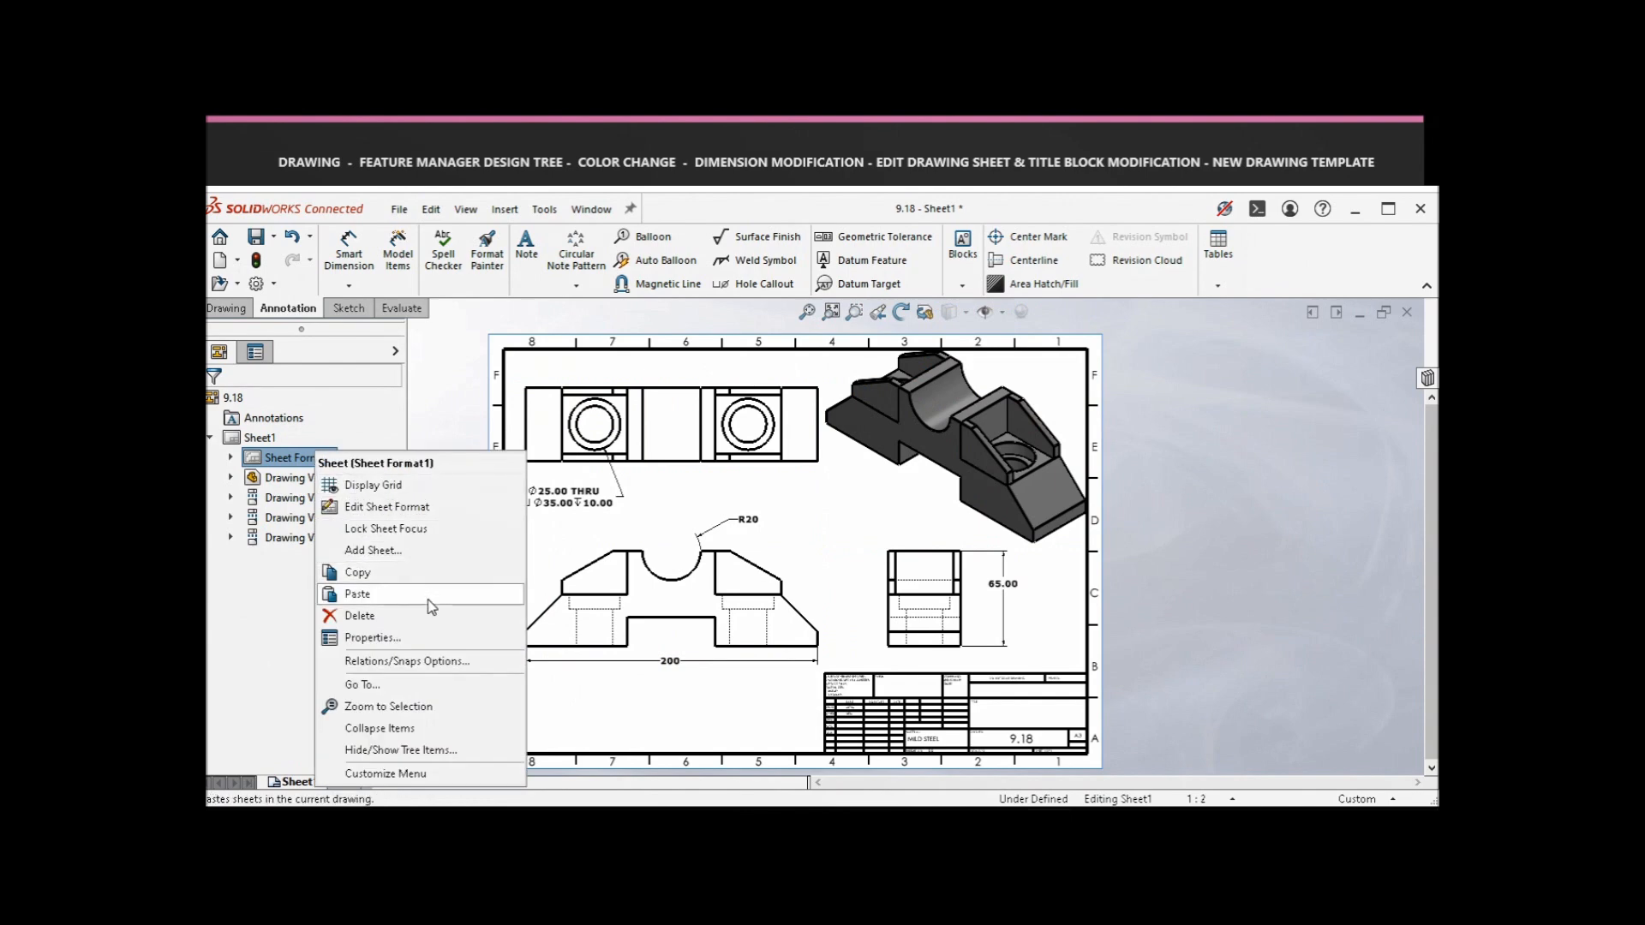
pyautogui.click(434, 638)
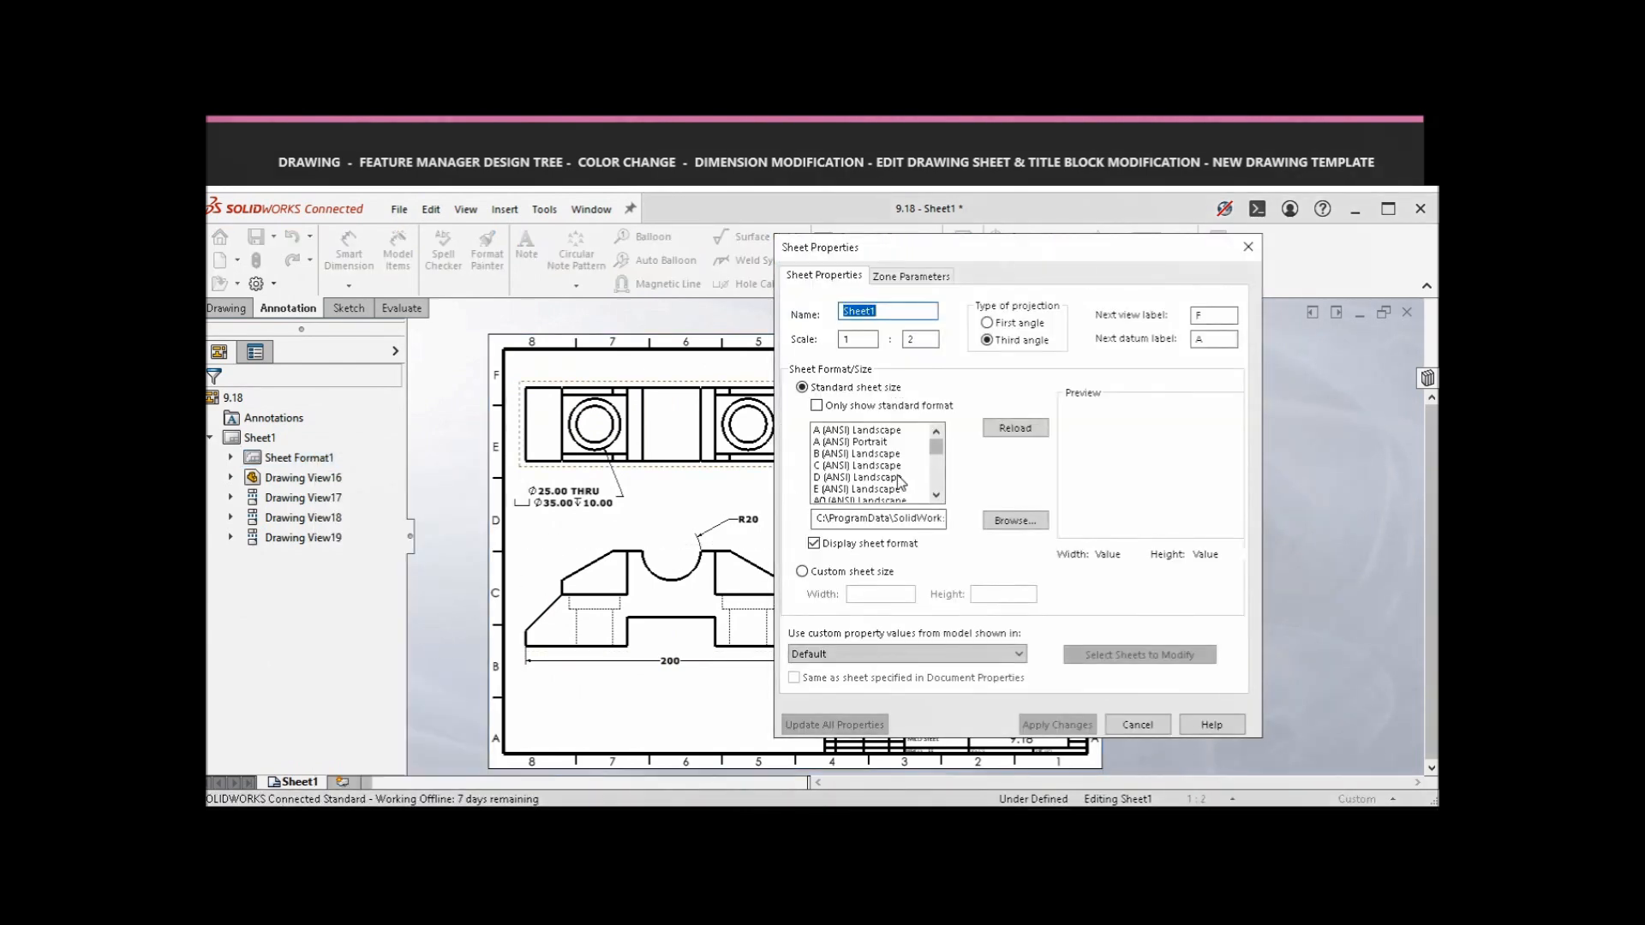
pyautogui.moveTo(969, 254); pyautogui.dragTo(1083, 248)
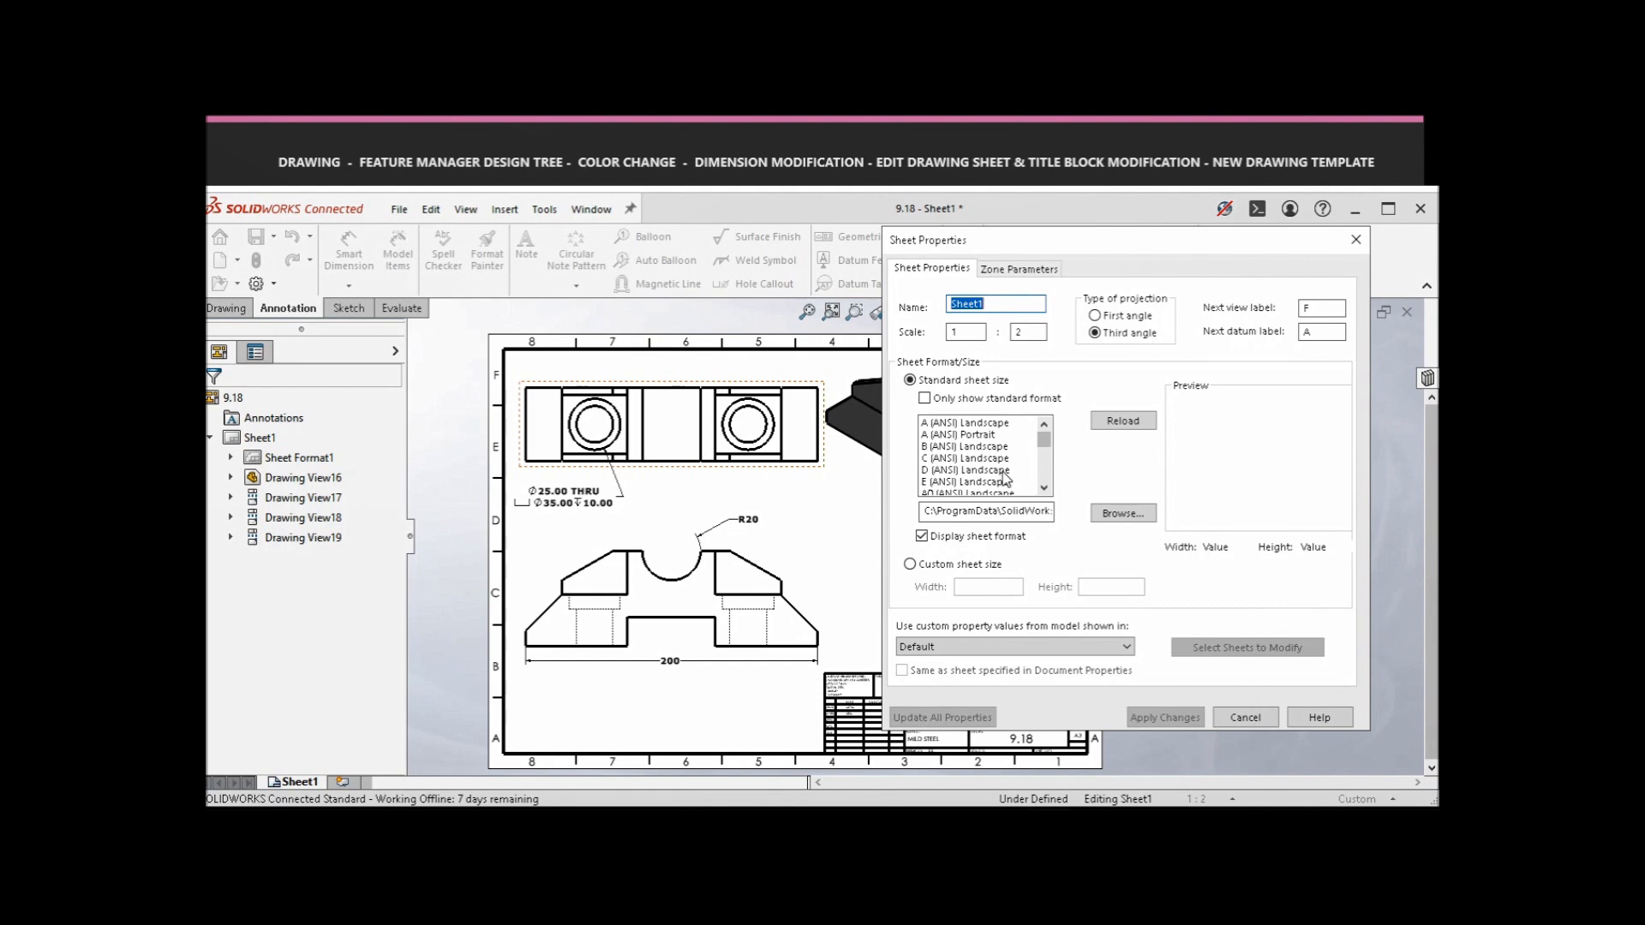
pyautogui.scroll(-2, 1006, 478)
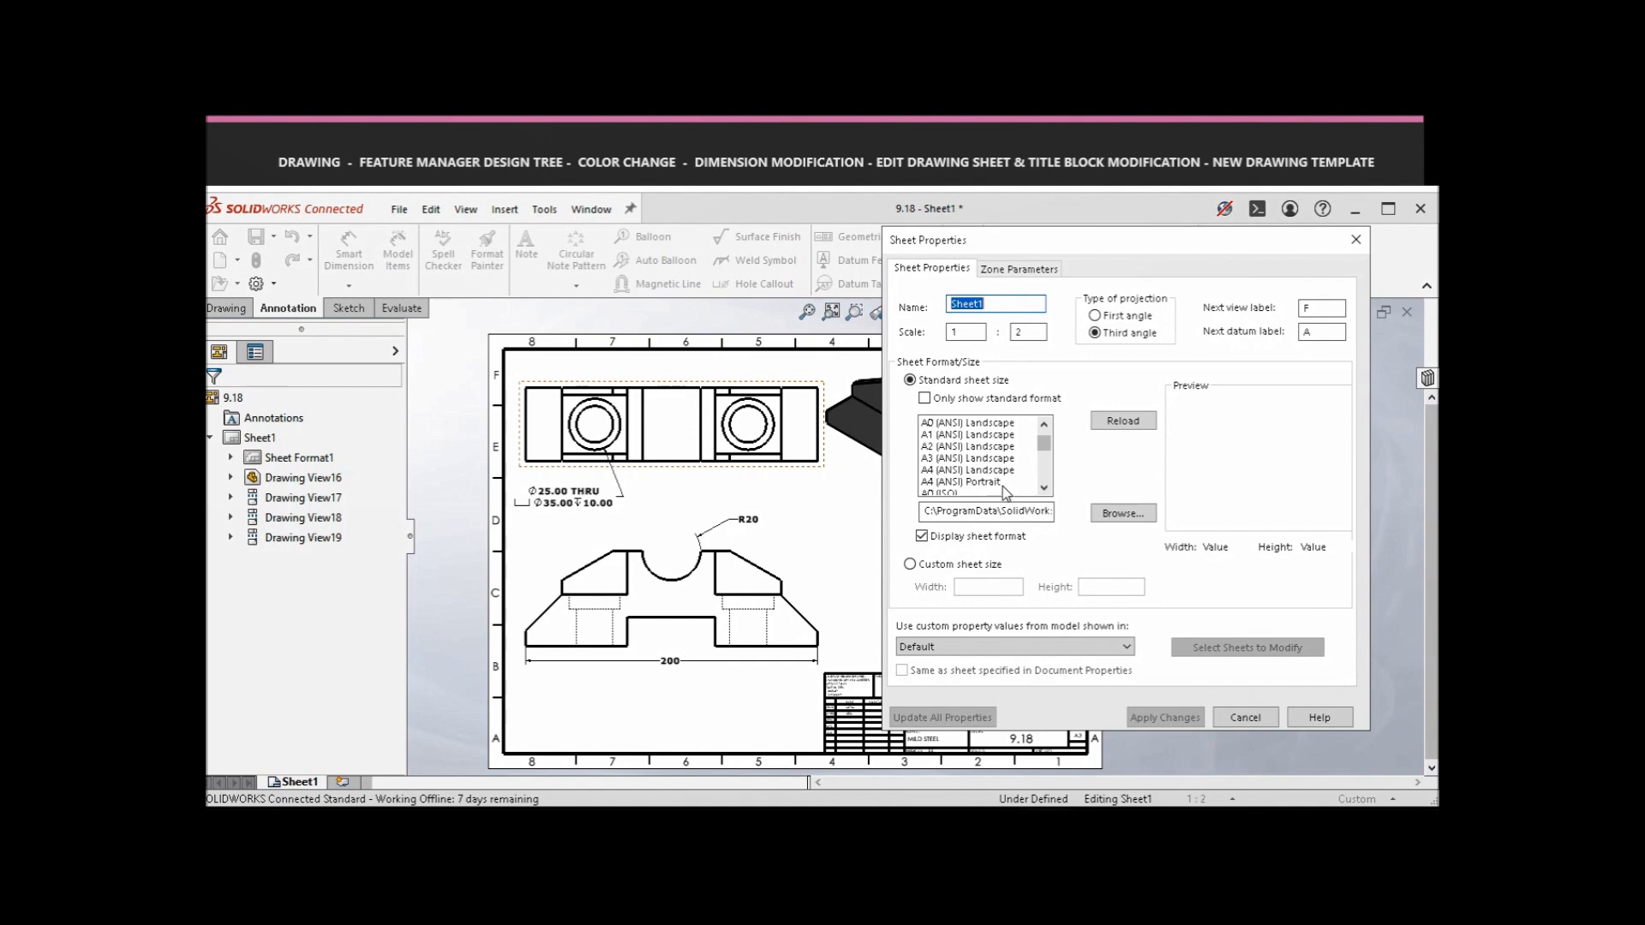
pyautogui.click(1000, 482)
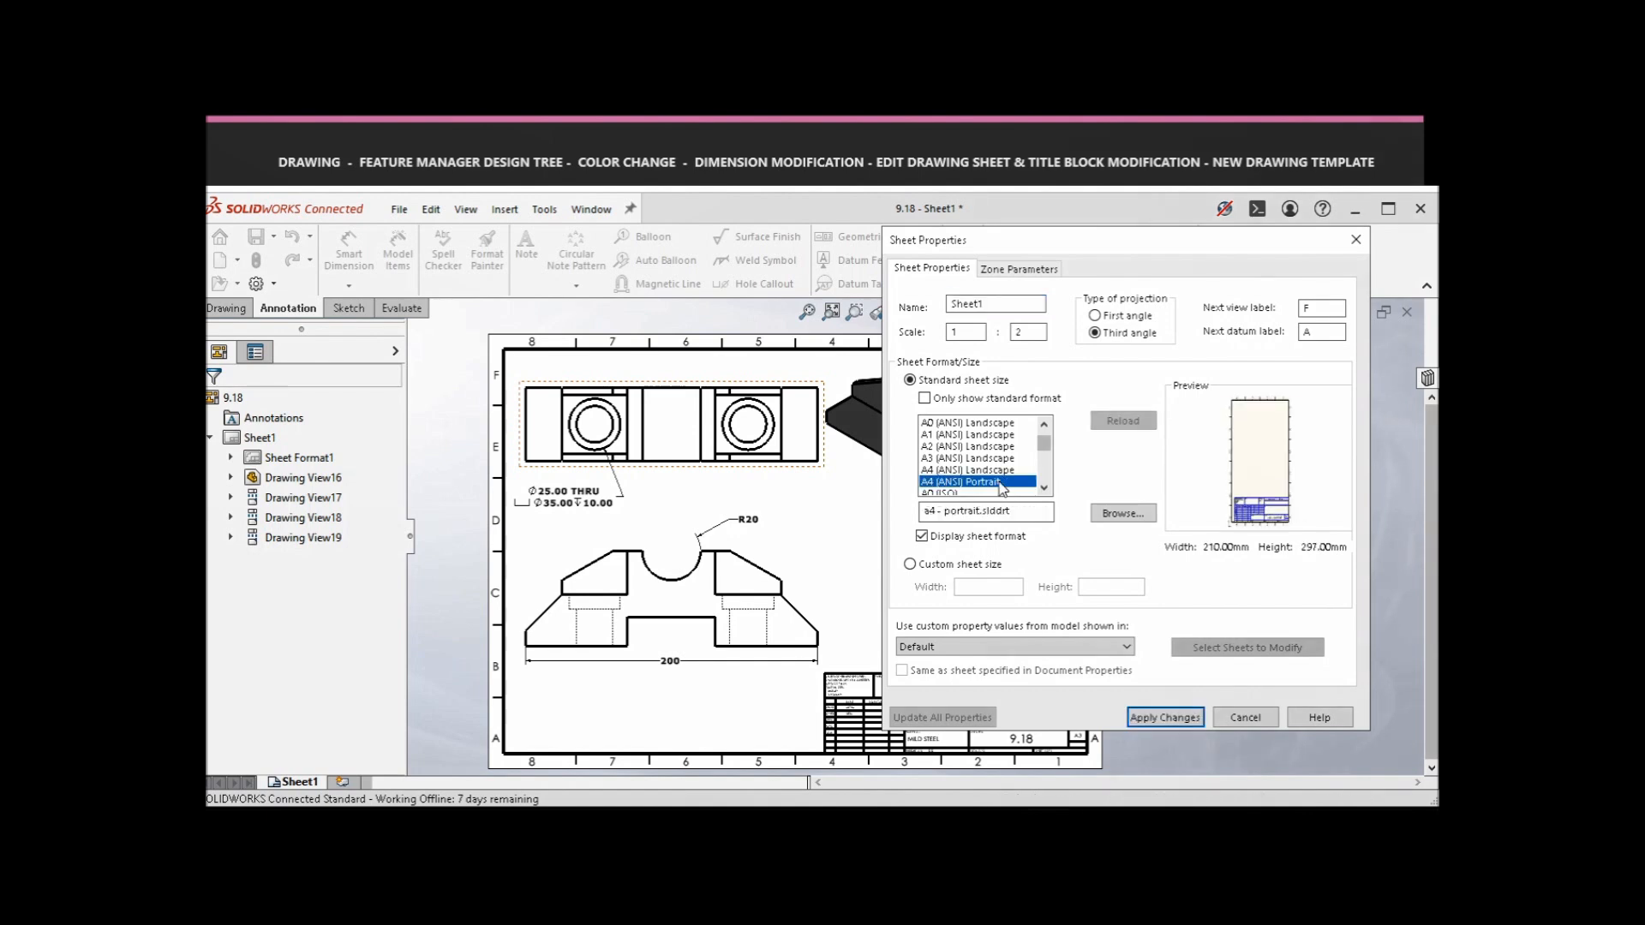
pyautogui.click(1182, 724)
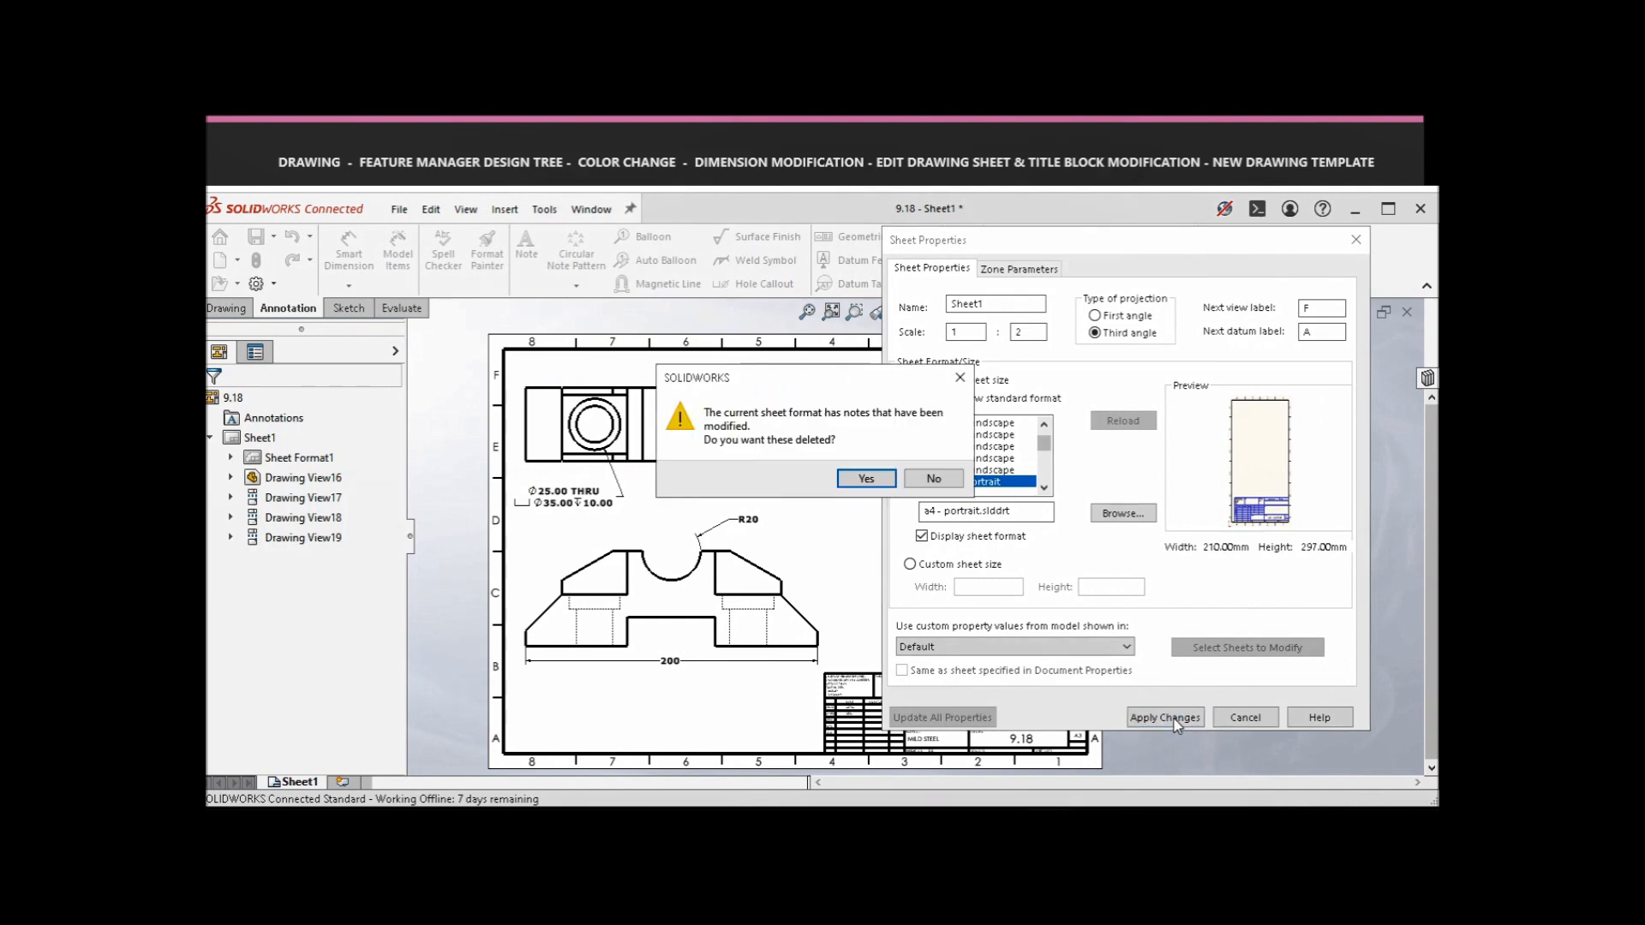
pyautogui.click(865, 478)
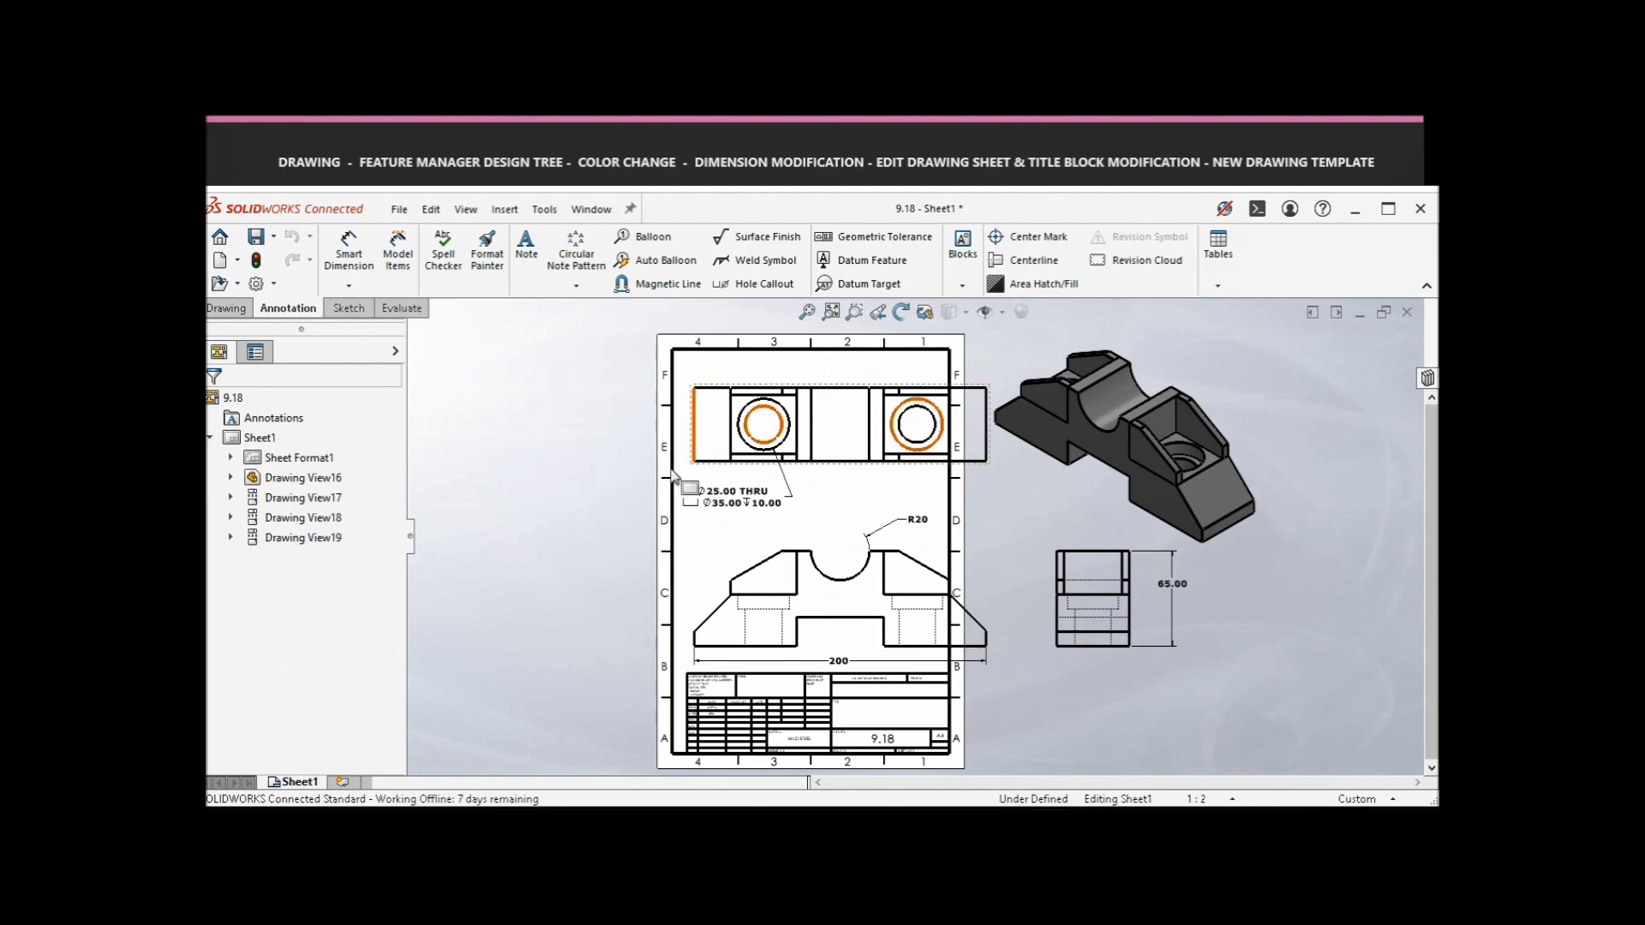
# - Set Sheet1's standard size to A3 (ANSI) Landscape in the sheet properties and apply the change
pyautogui.rightClick(266, 439)
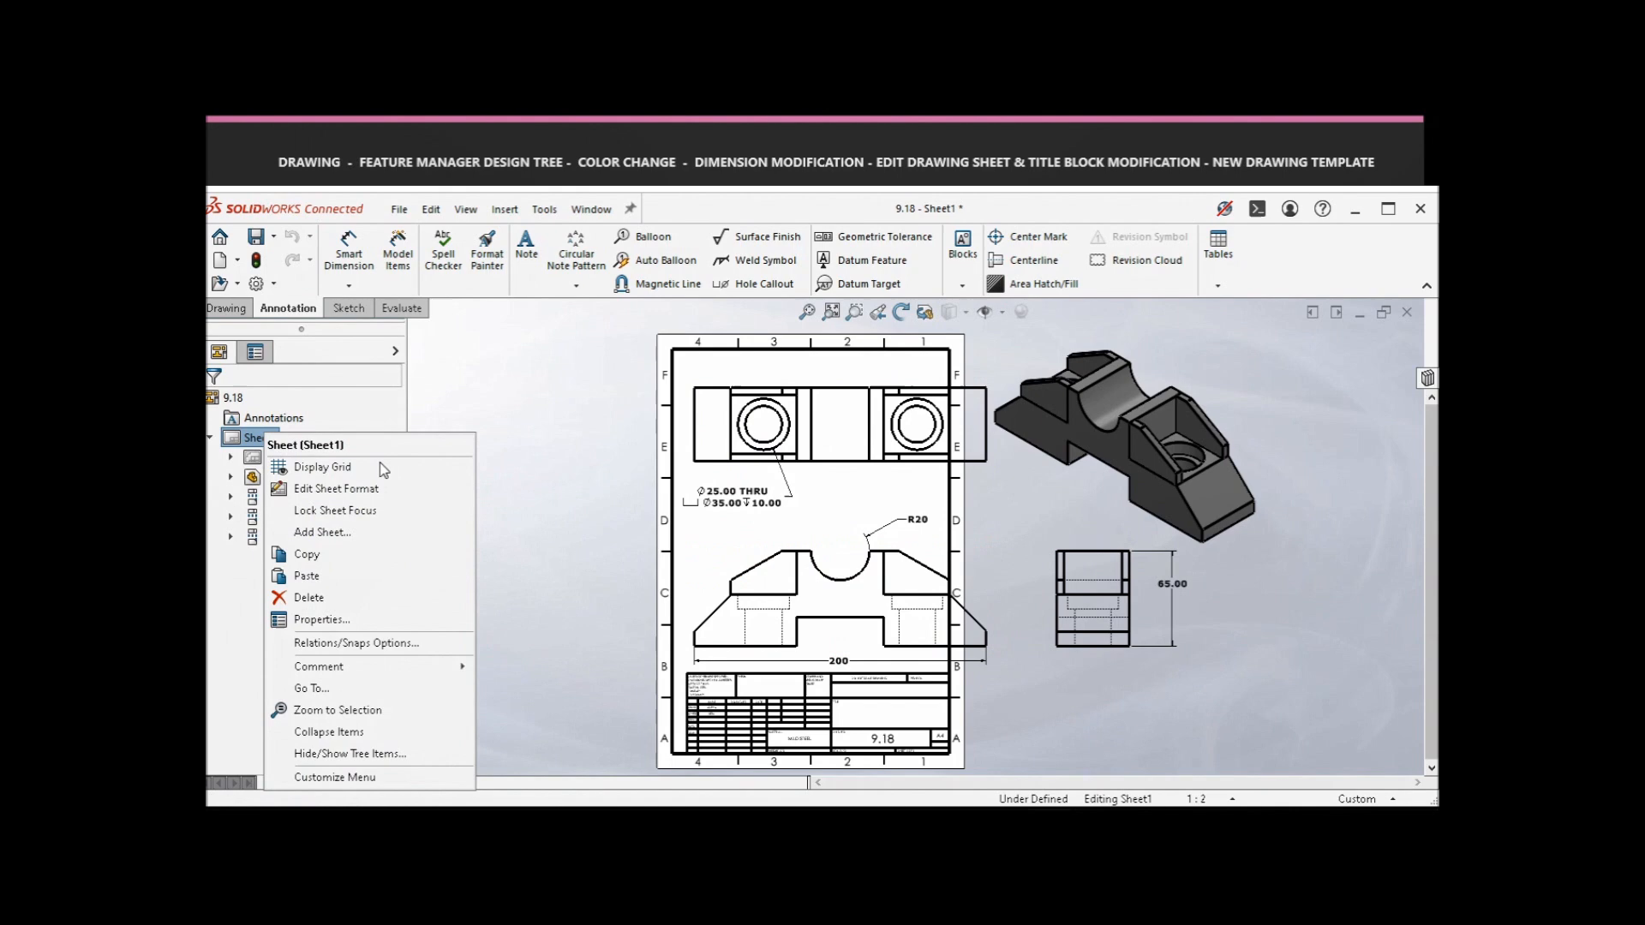
pyautogui.click(393, 618)
pyautogui.rightClick(261, 437)
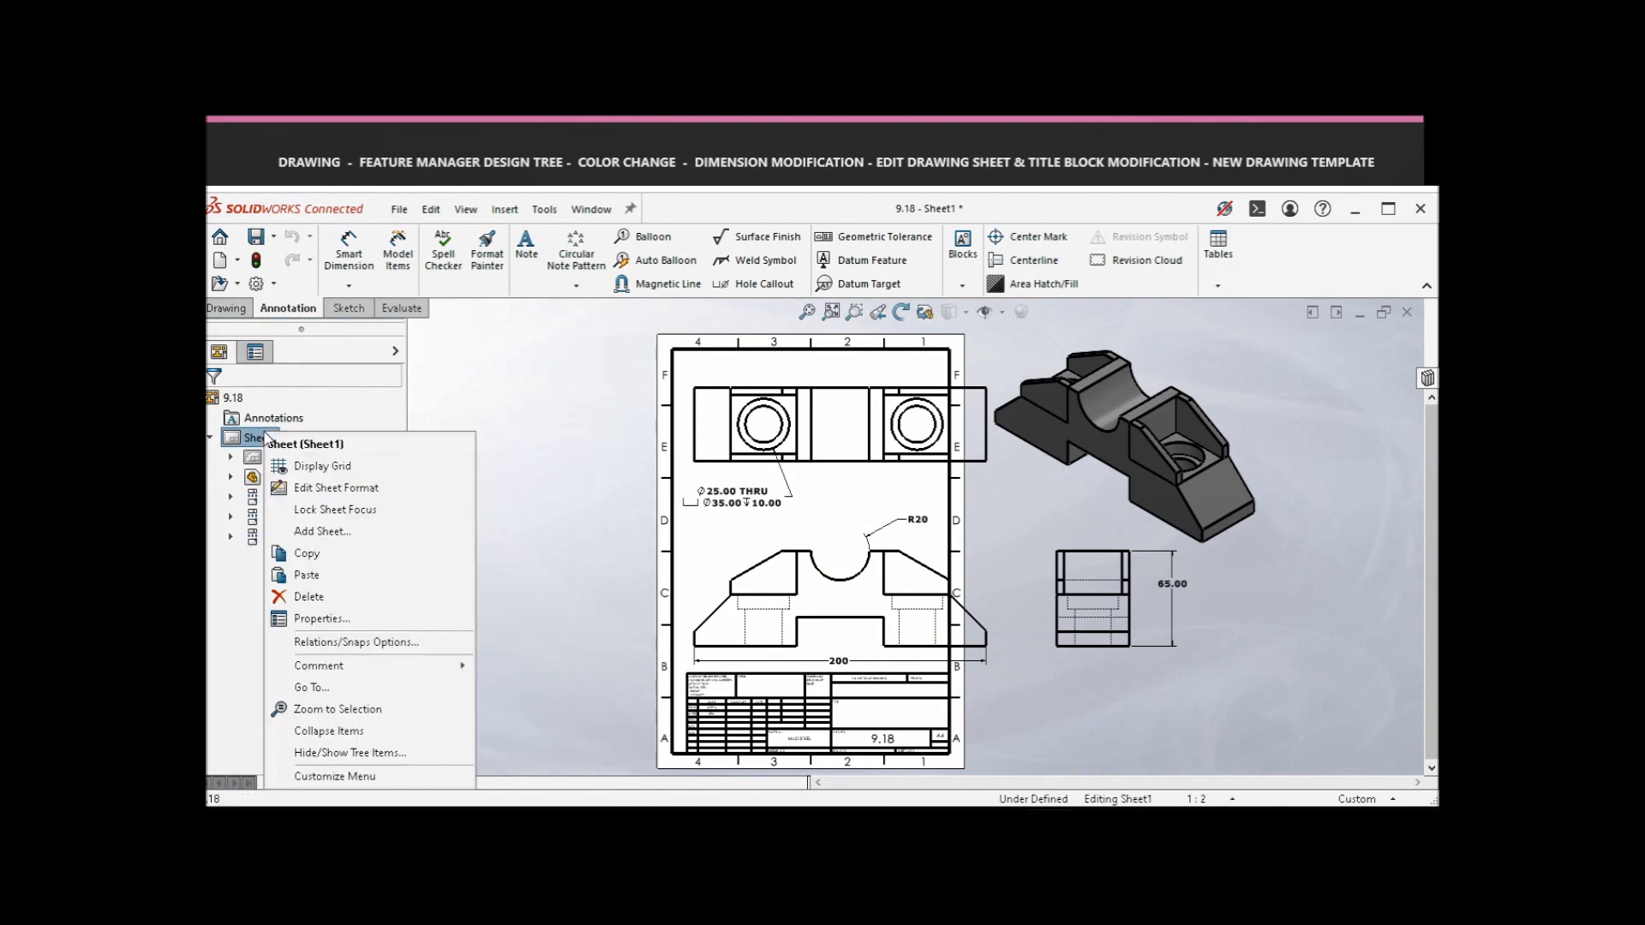
pyautogui.click(435, 620)
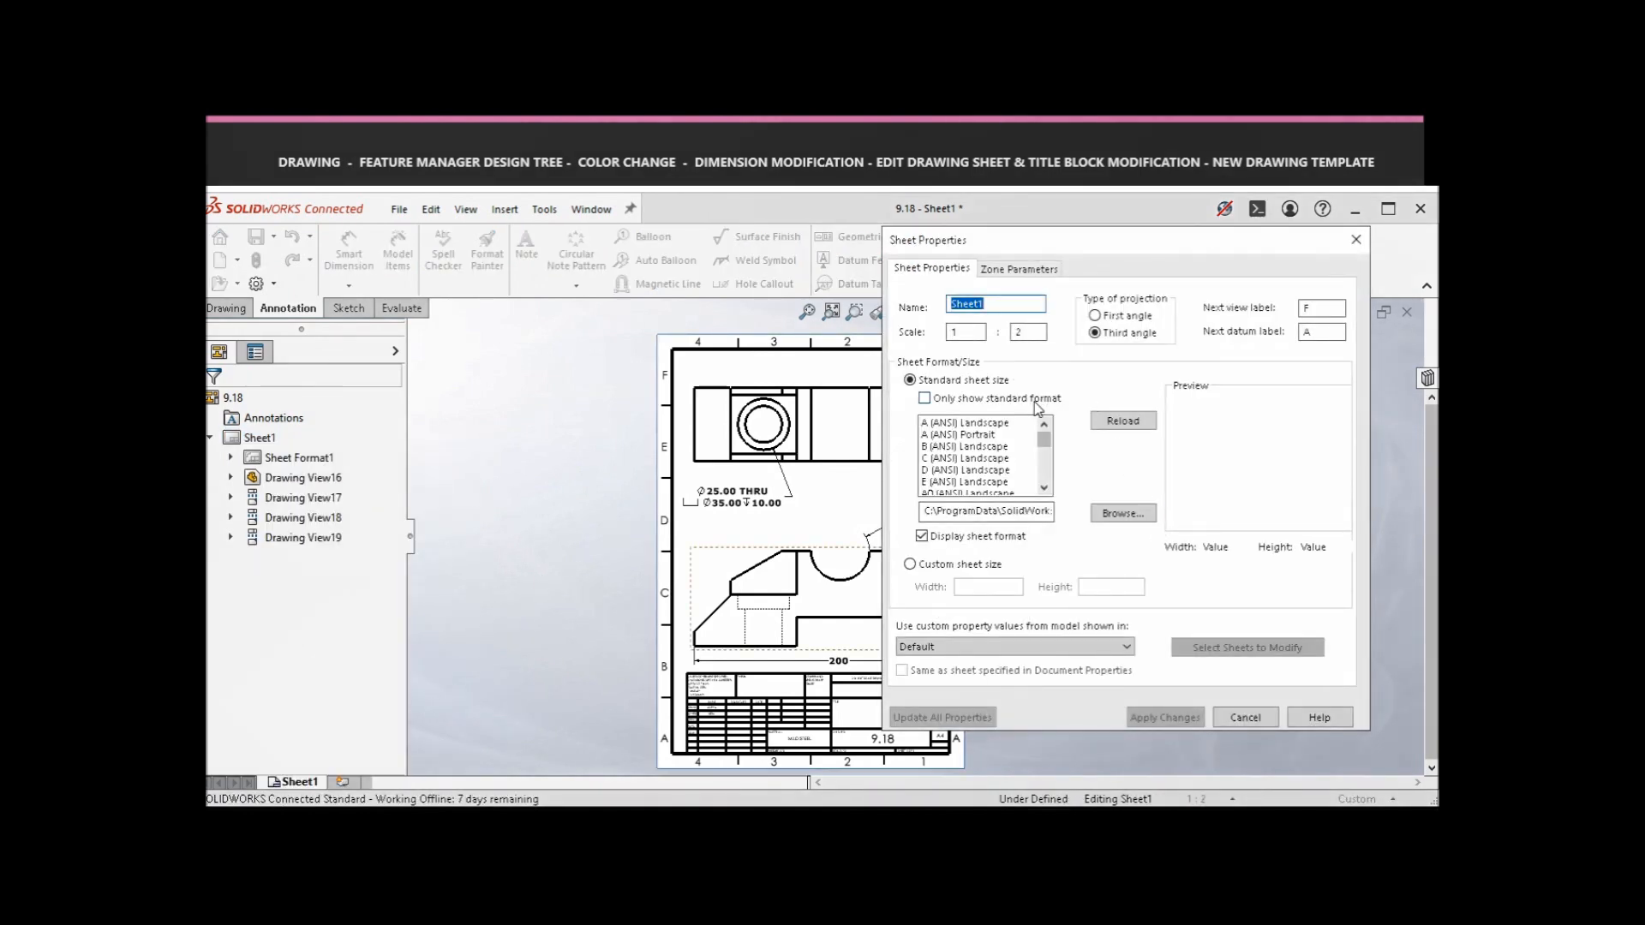
pyautogui.scroll(-2, 1040, 476)
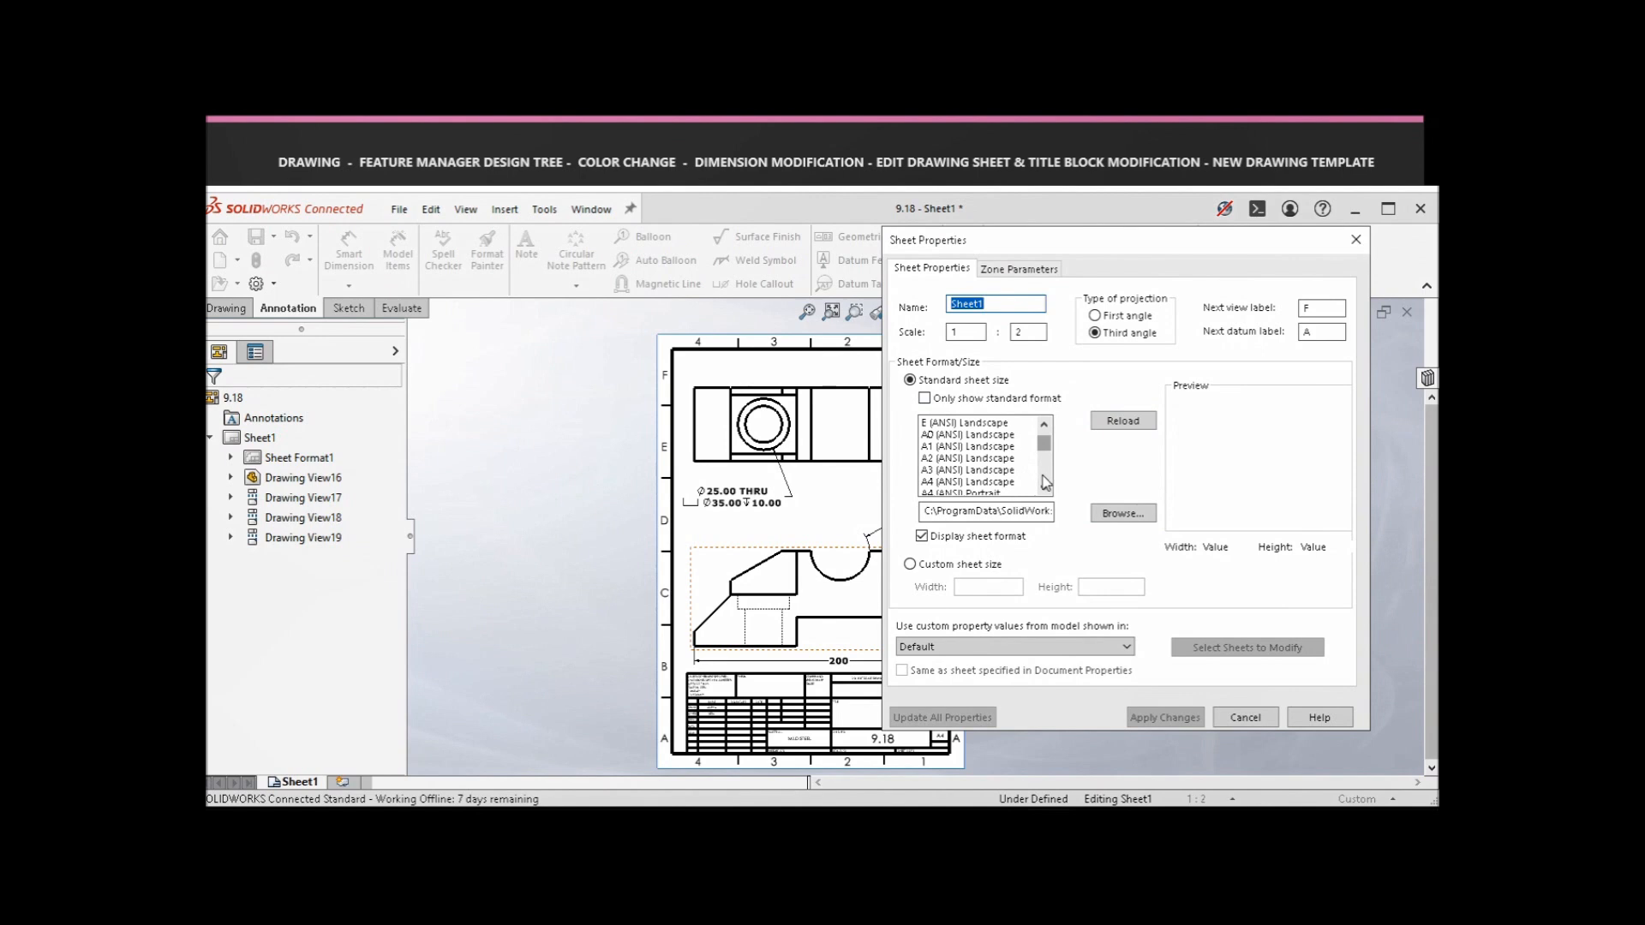
pyautogui.click(1011, 471)
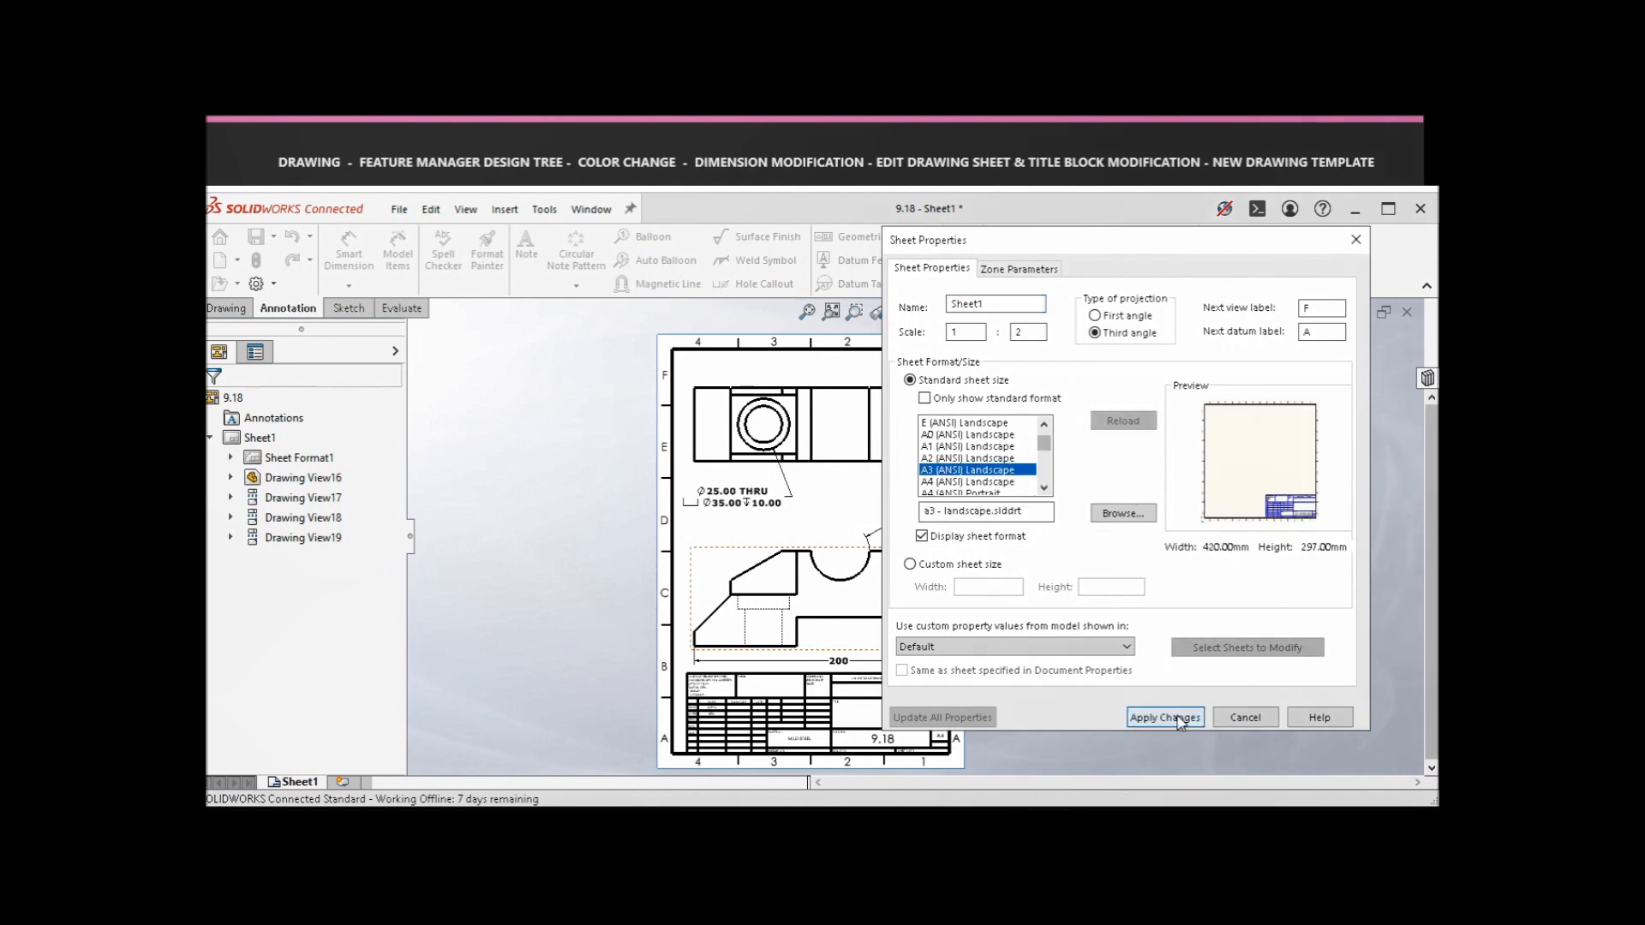
pyautogui.click(1180, 719)
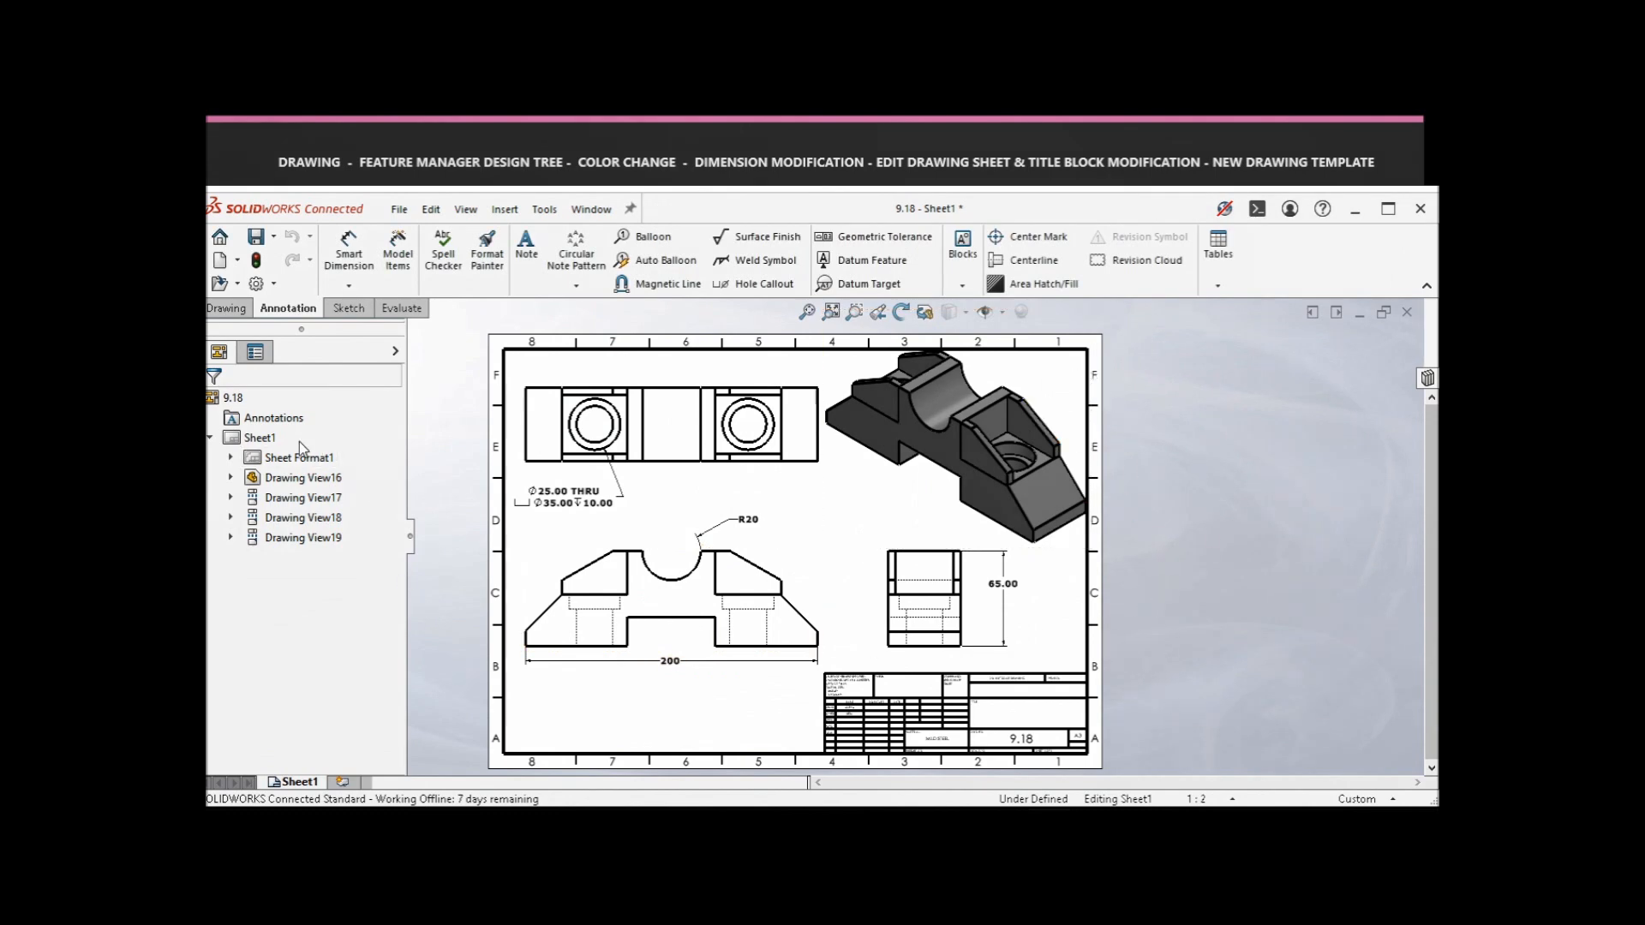
# - Set Sheet1's type of projection to First angle in the sheet properties and apply the change
pyautogui.rightClick(262, 439)
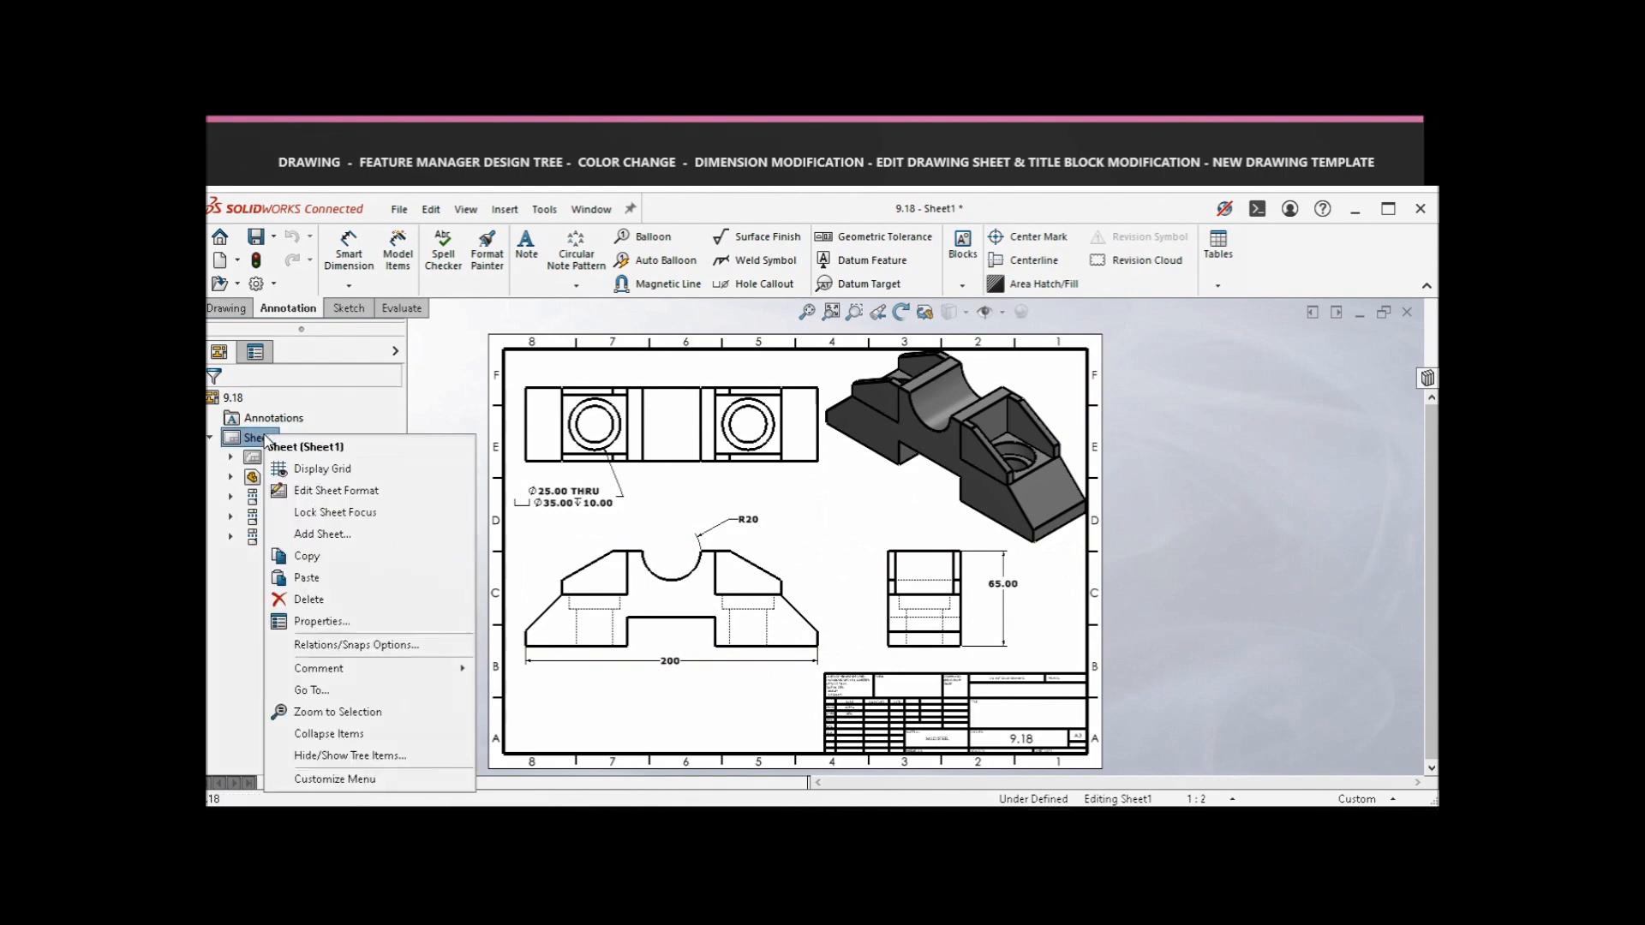
pyautogui.click(399, 623)
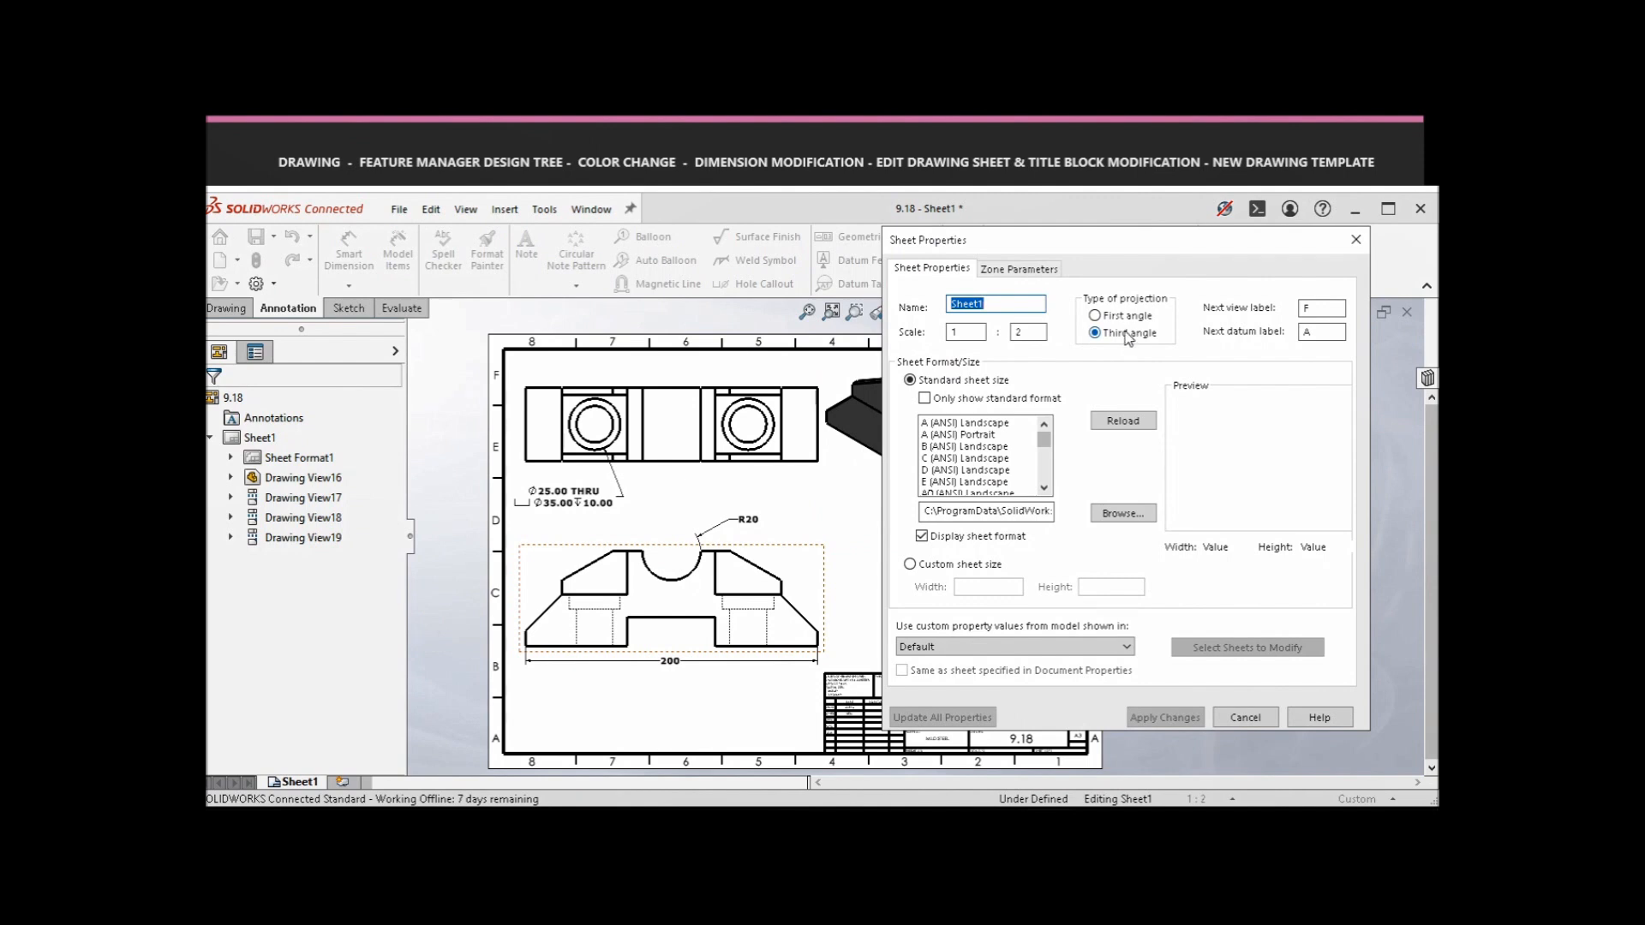
pyautogui.click(1132, 322)
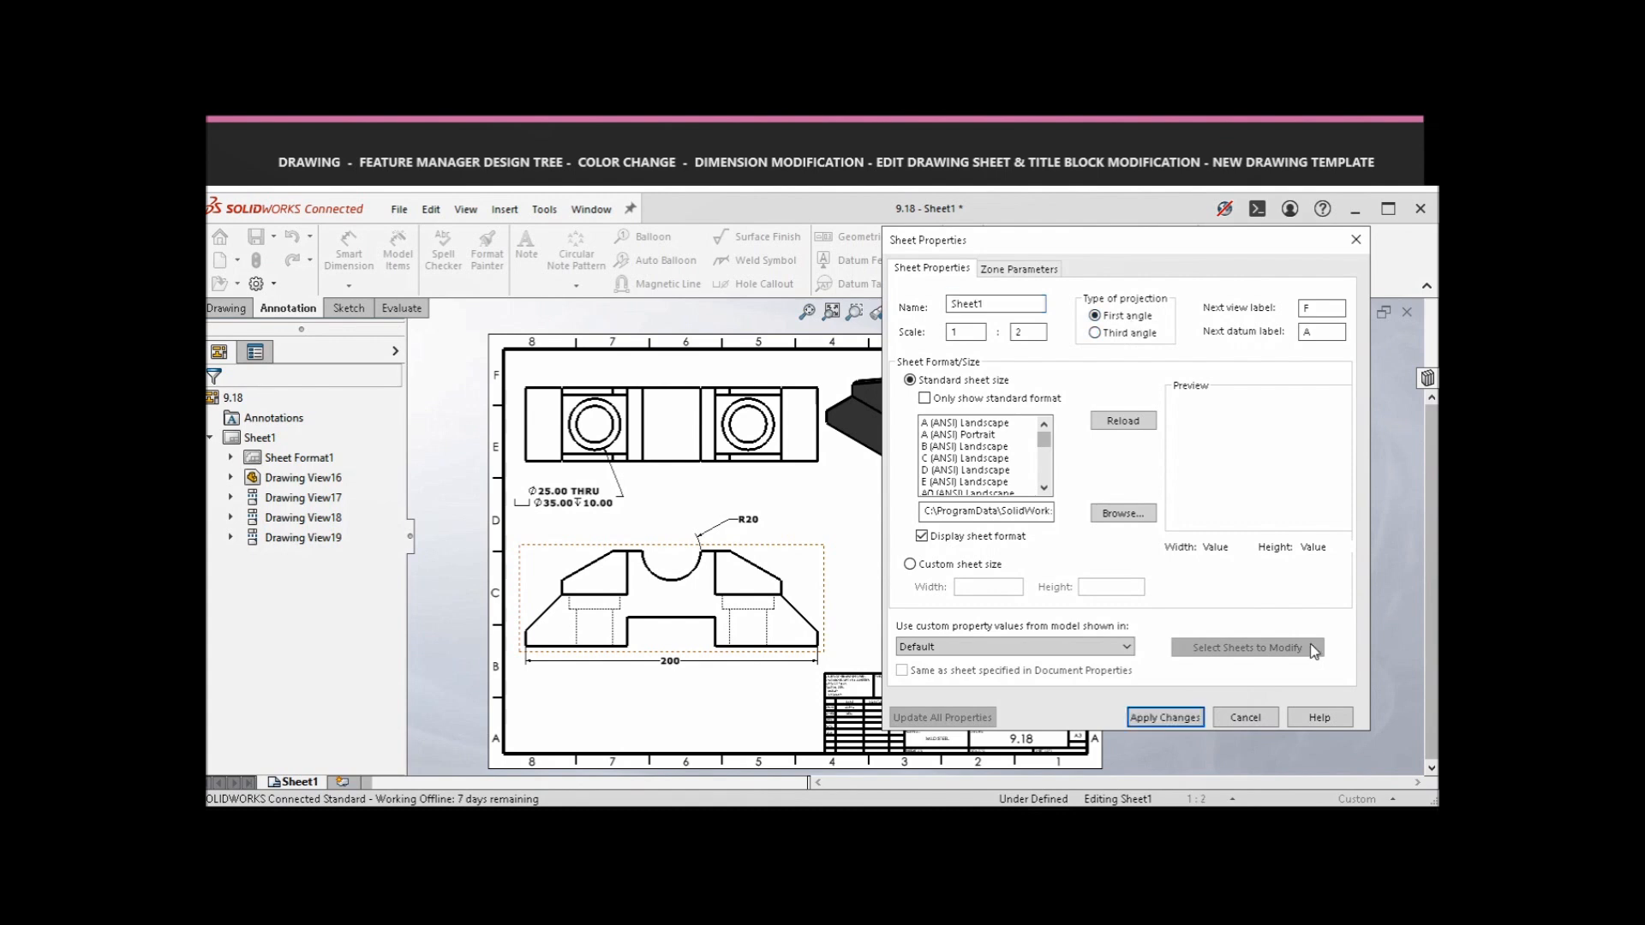
pyautogui.click(1184, 722)
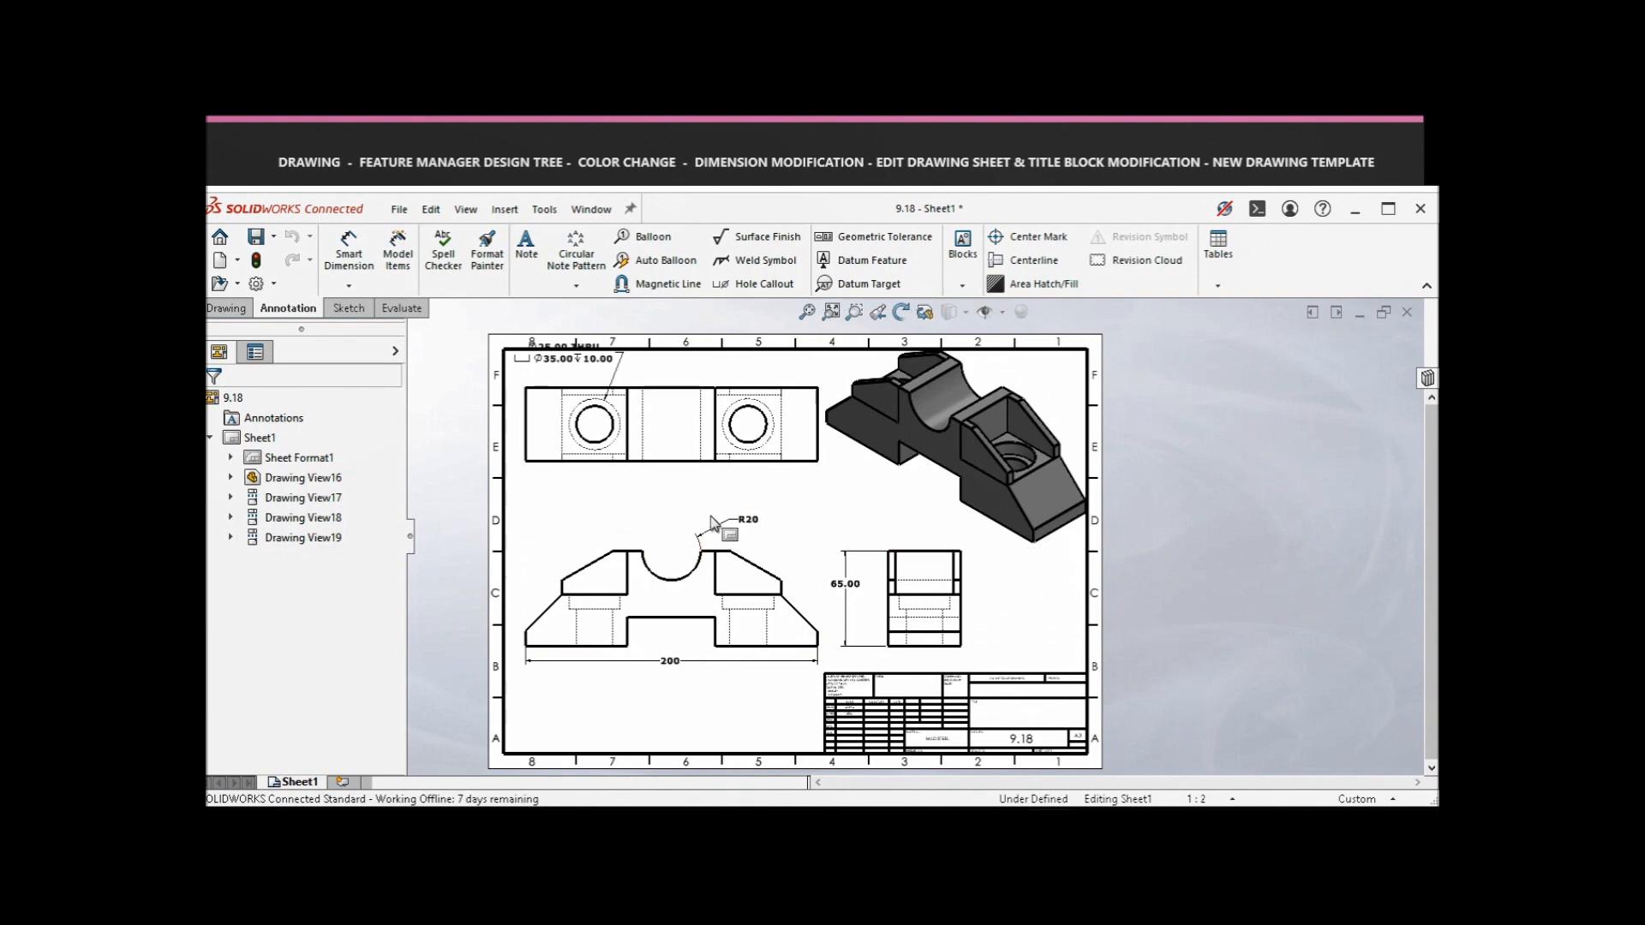
# - Apply the Shaded With Edges display style to the projected view above the front view and to the side view
pyautogui.doubleClick(747, 474)
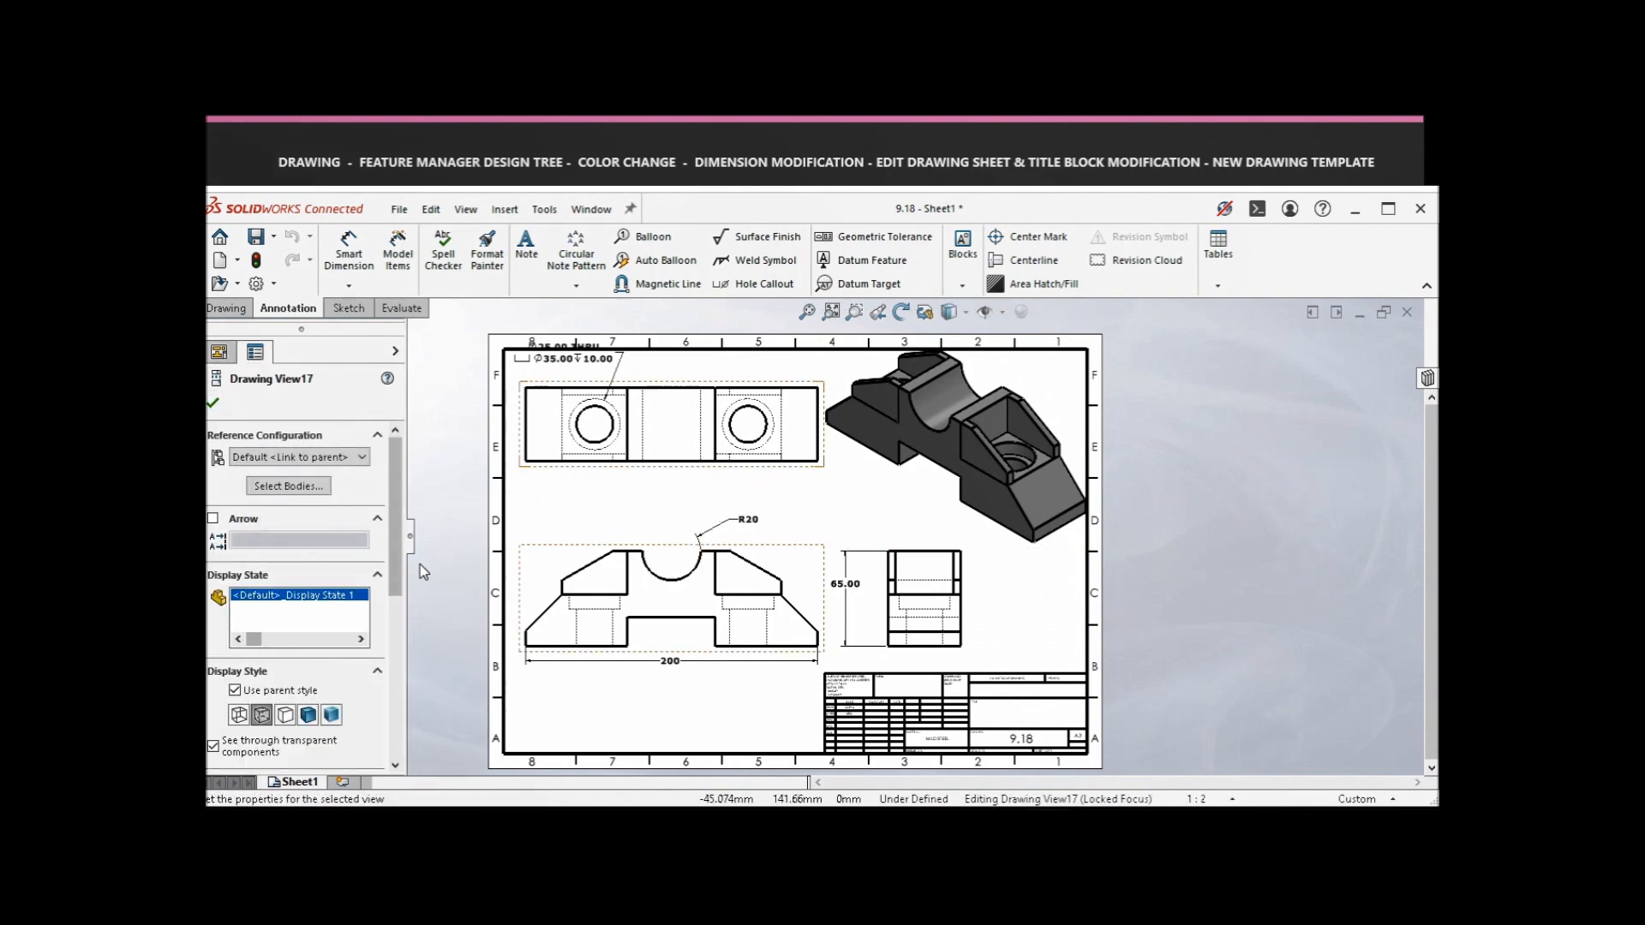
pyautogui.click(309, 716)
pyautogui.click(1152, 567)
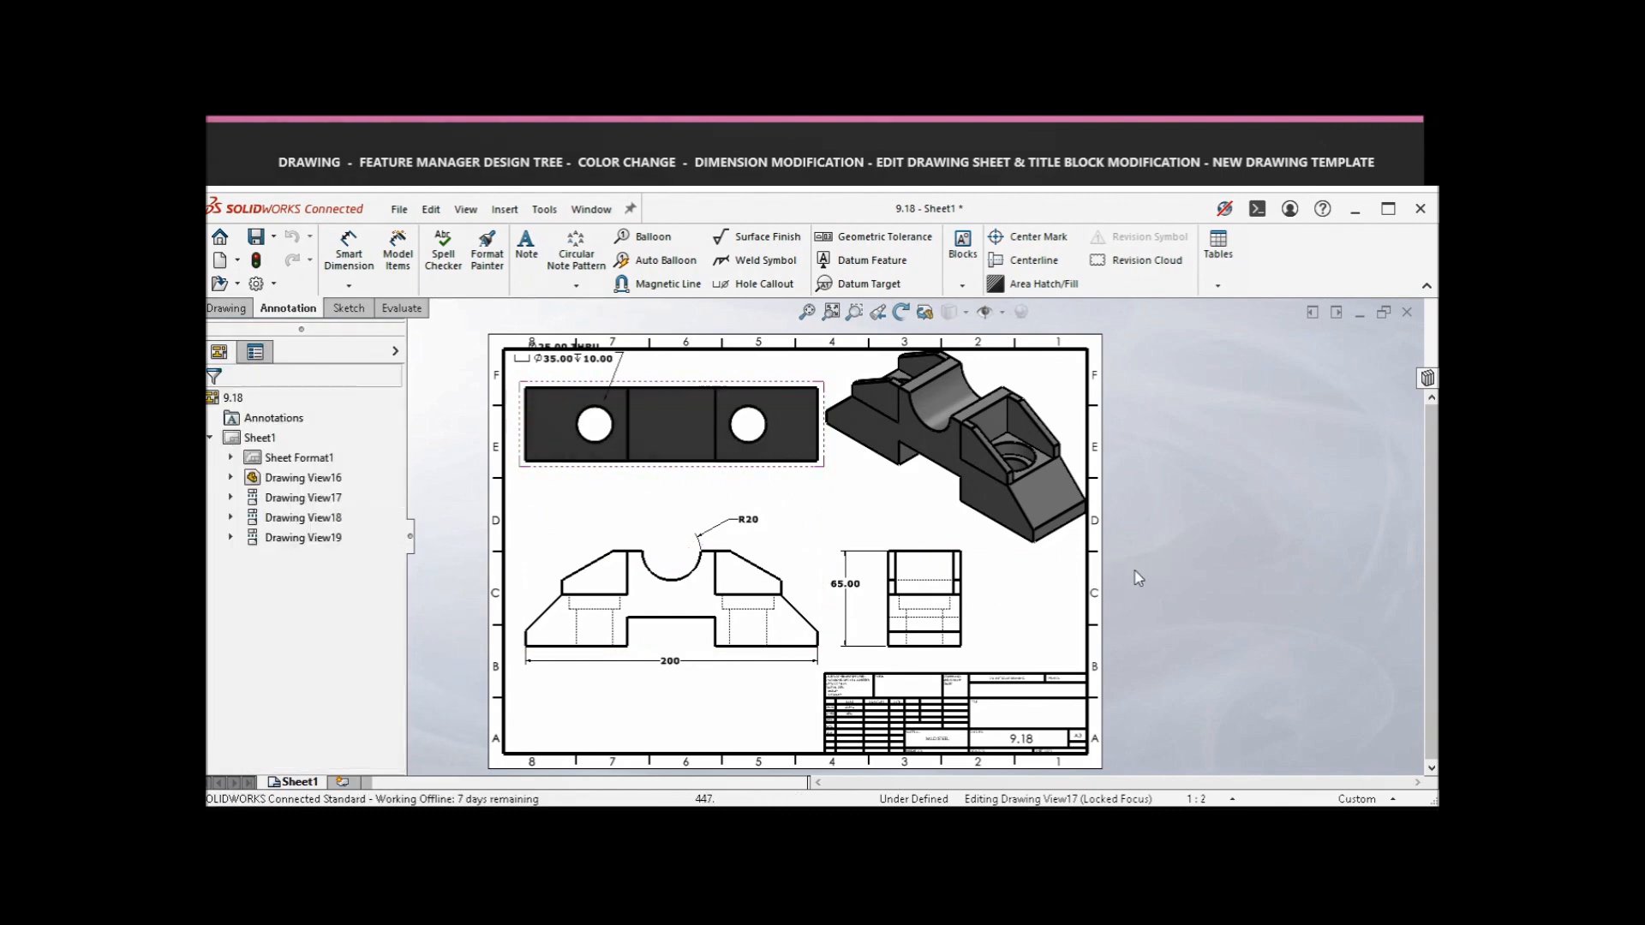
pyautogui.click(974, 610)
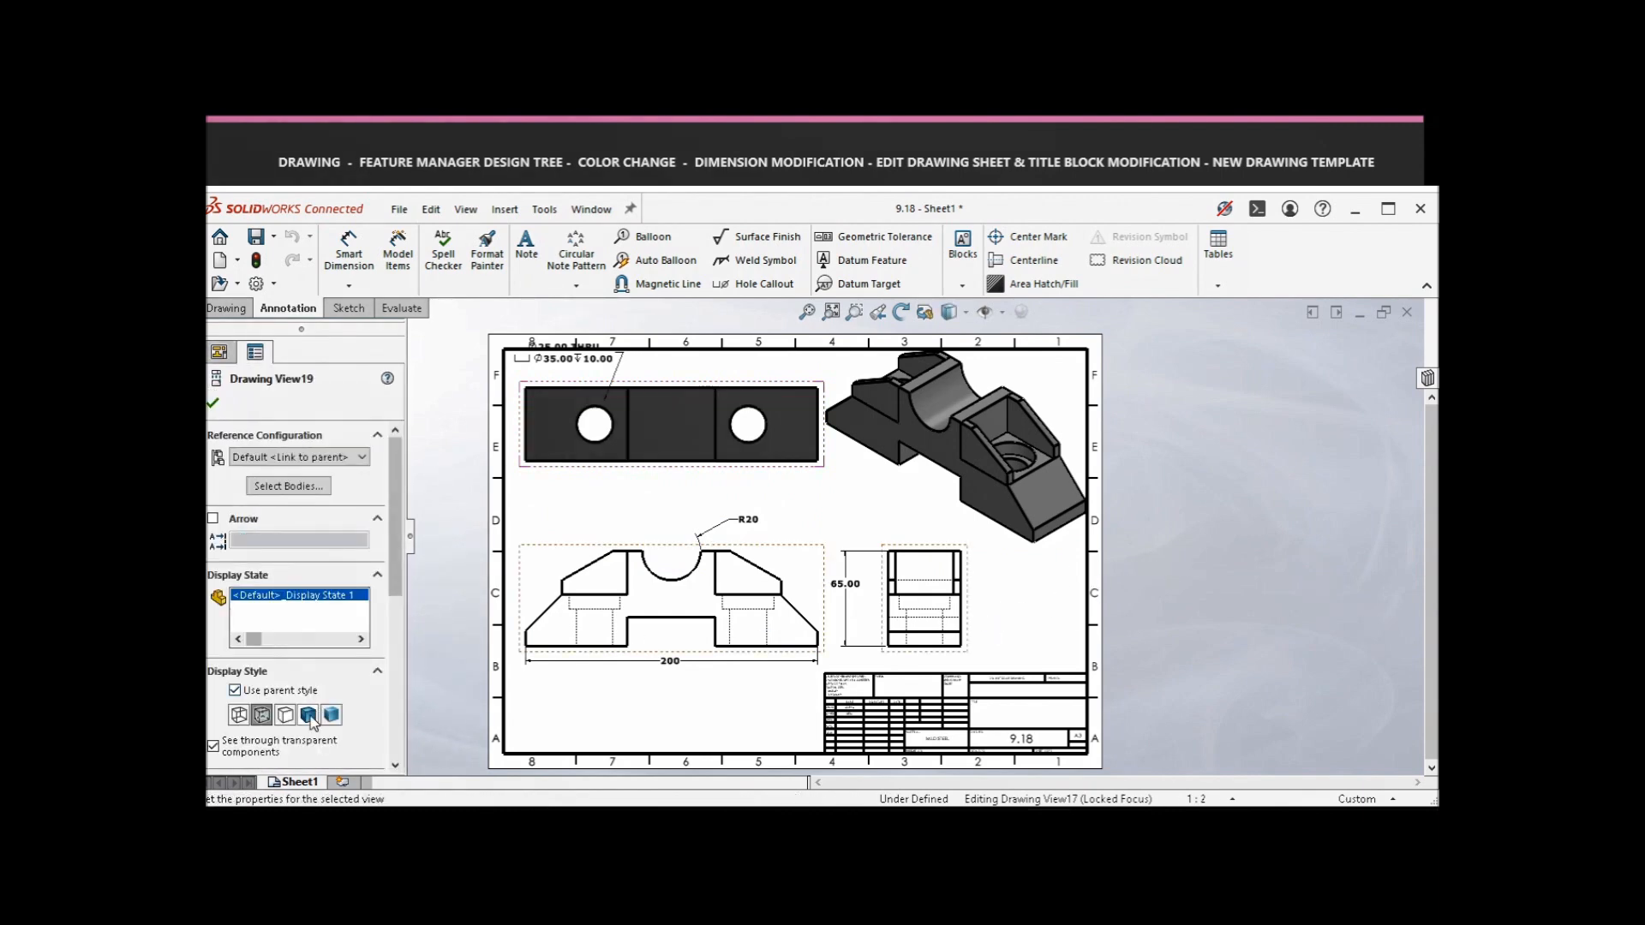
pyautogui.click(308, 715)
# - Move the front view up slightly and place a projected top view directly below it
pyautogui.click(668, 636)
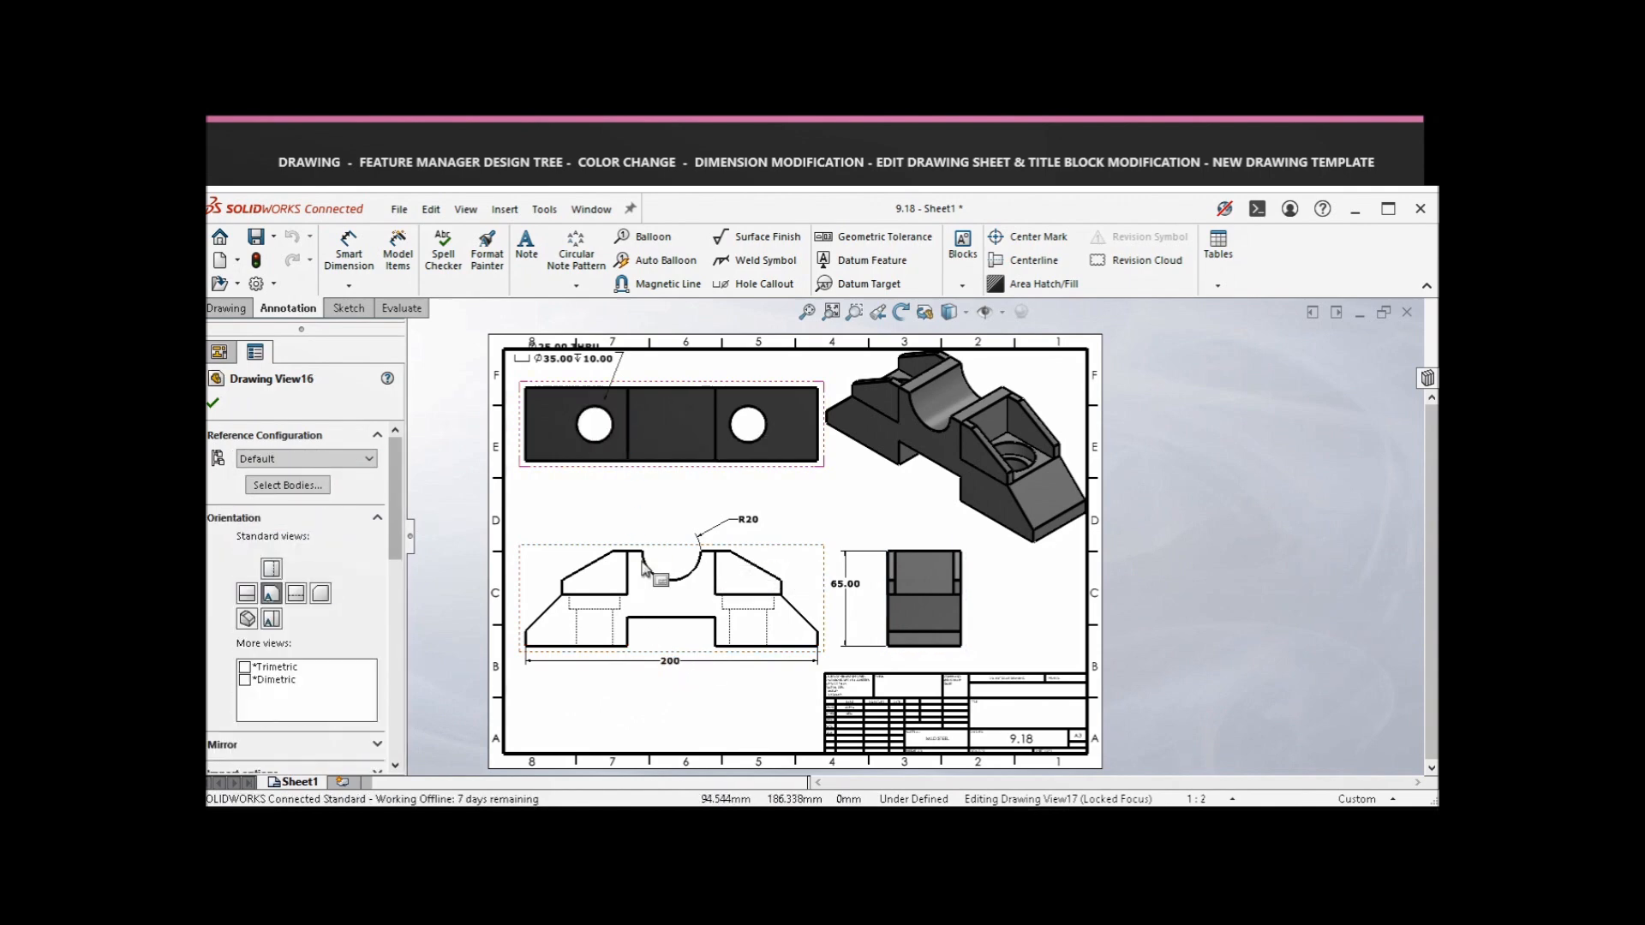
pyautogui.moveTo(665, 660); pyautogui.dragTo(669, 635)
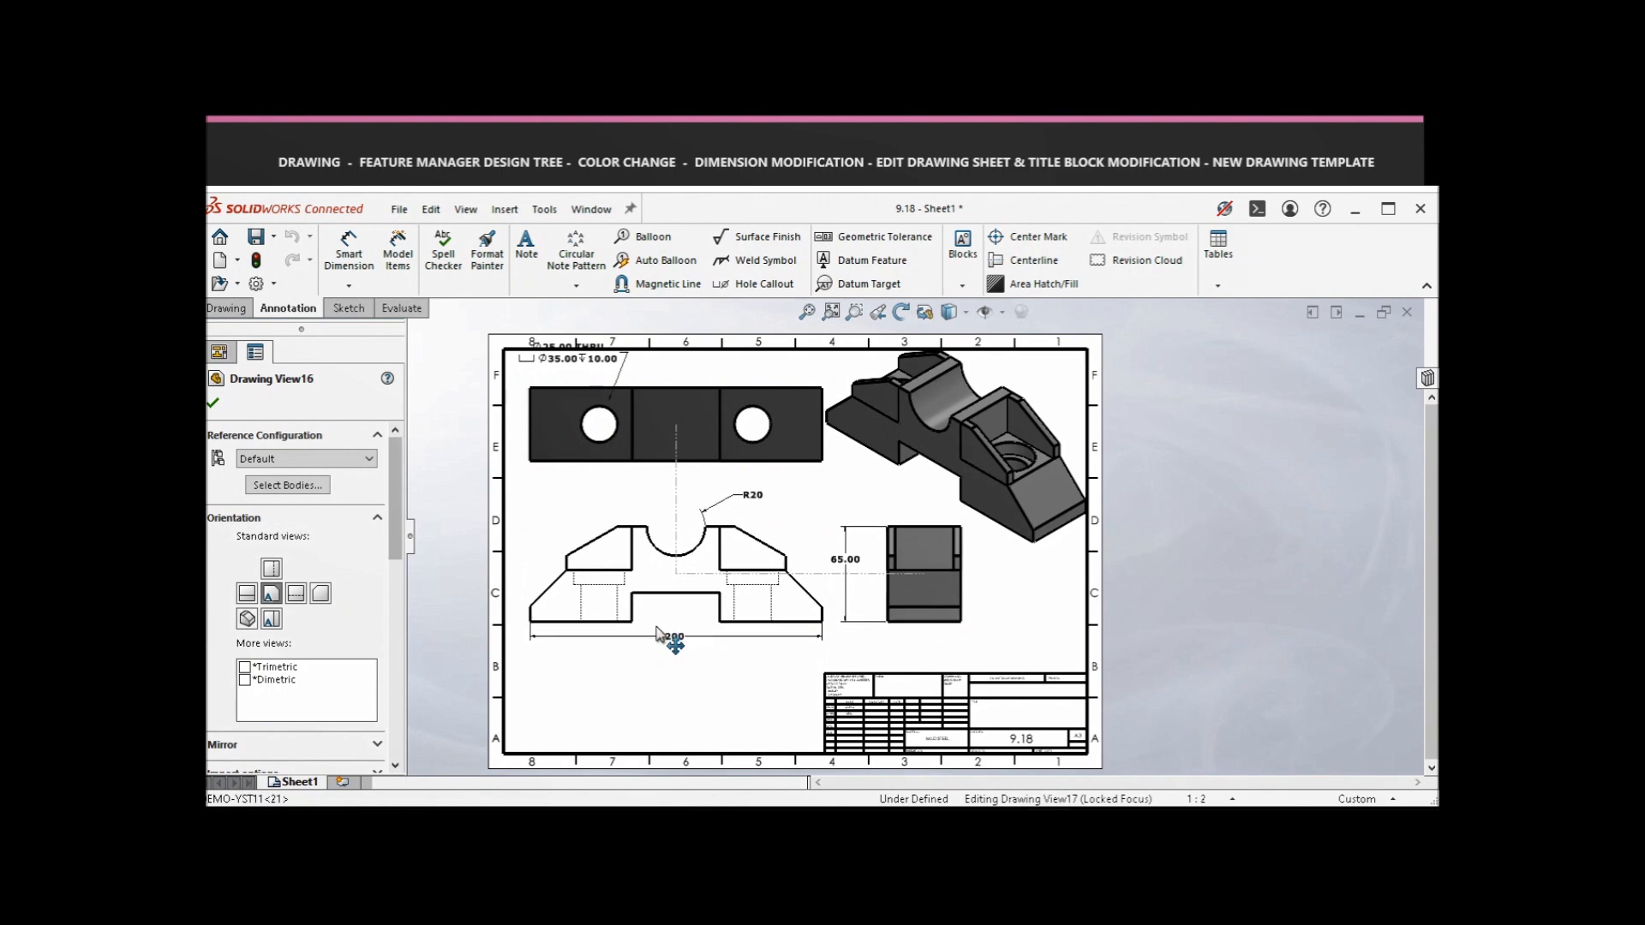
pyautogui.click(226, 307)
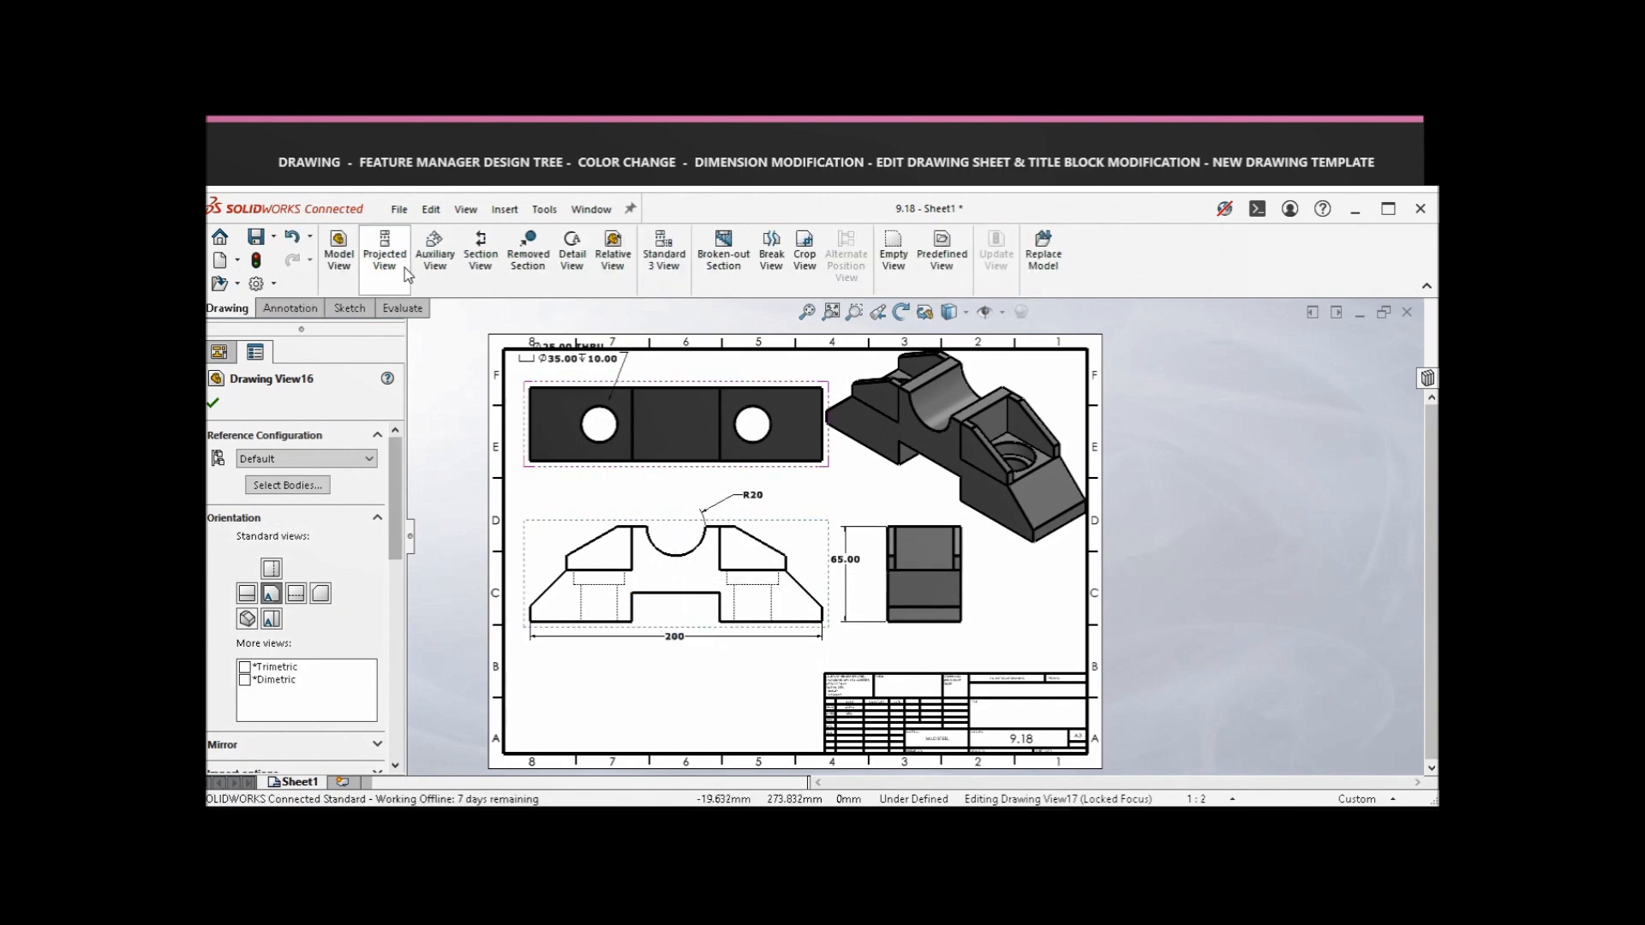
pyautogui.click(385, 256)
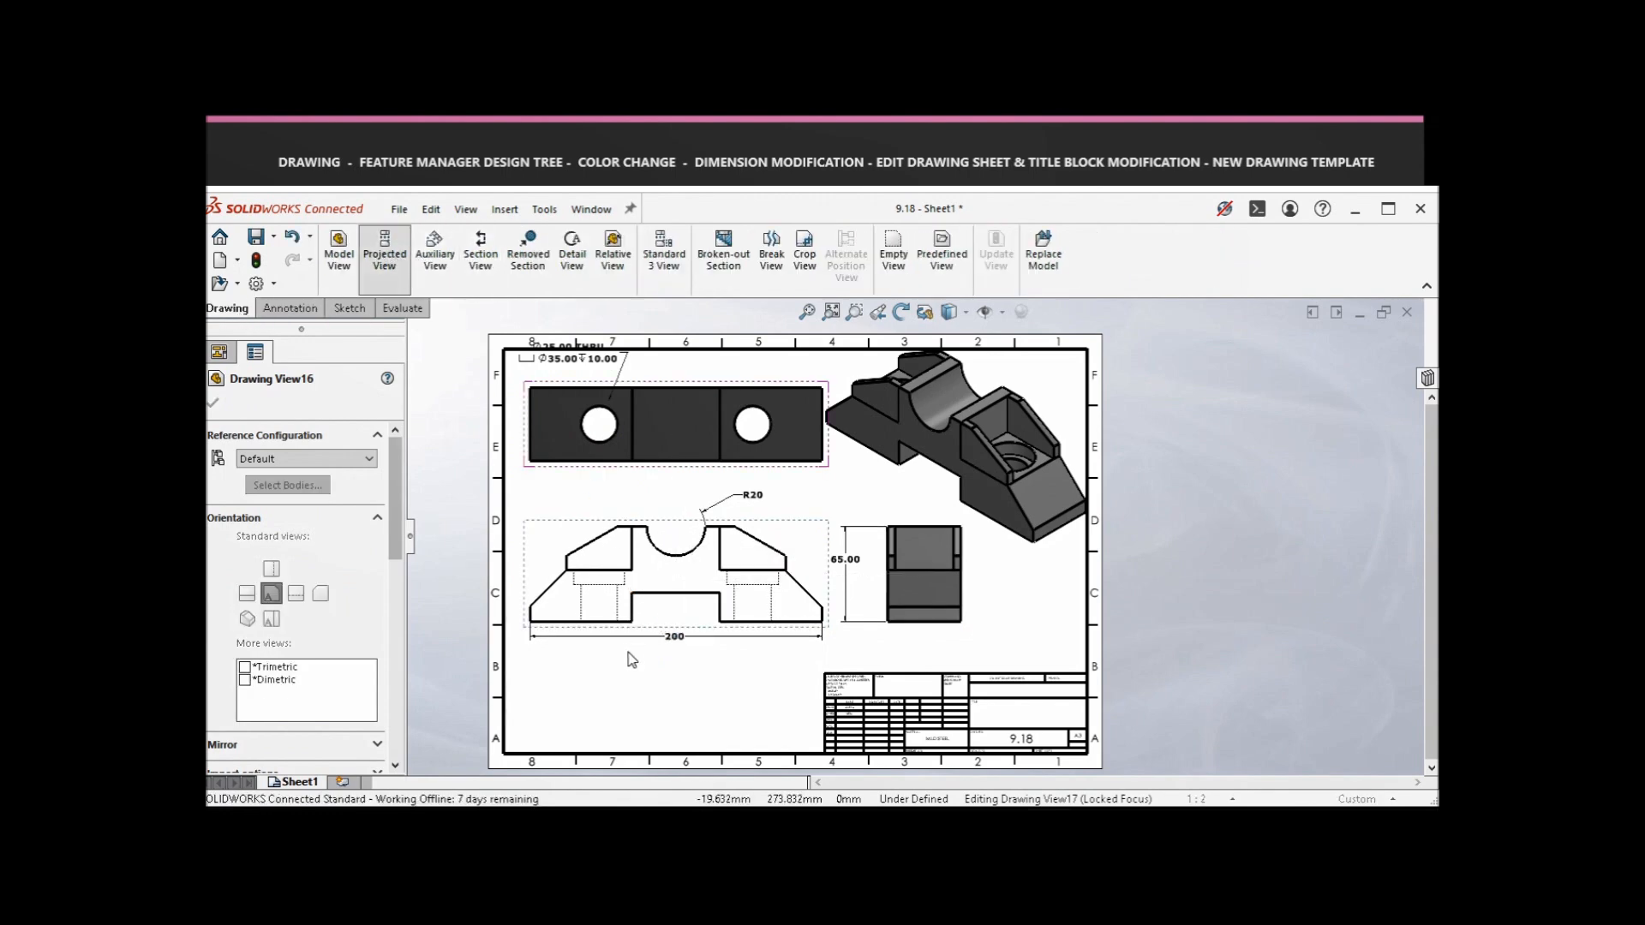
pyautogui.click(675, 712)
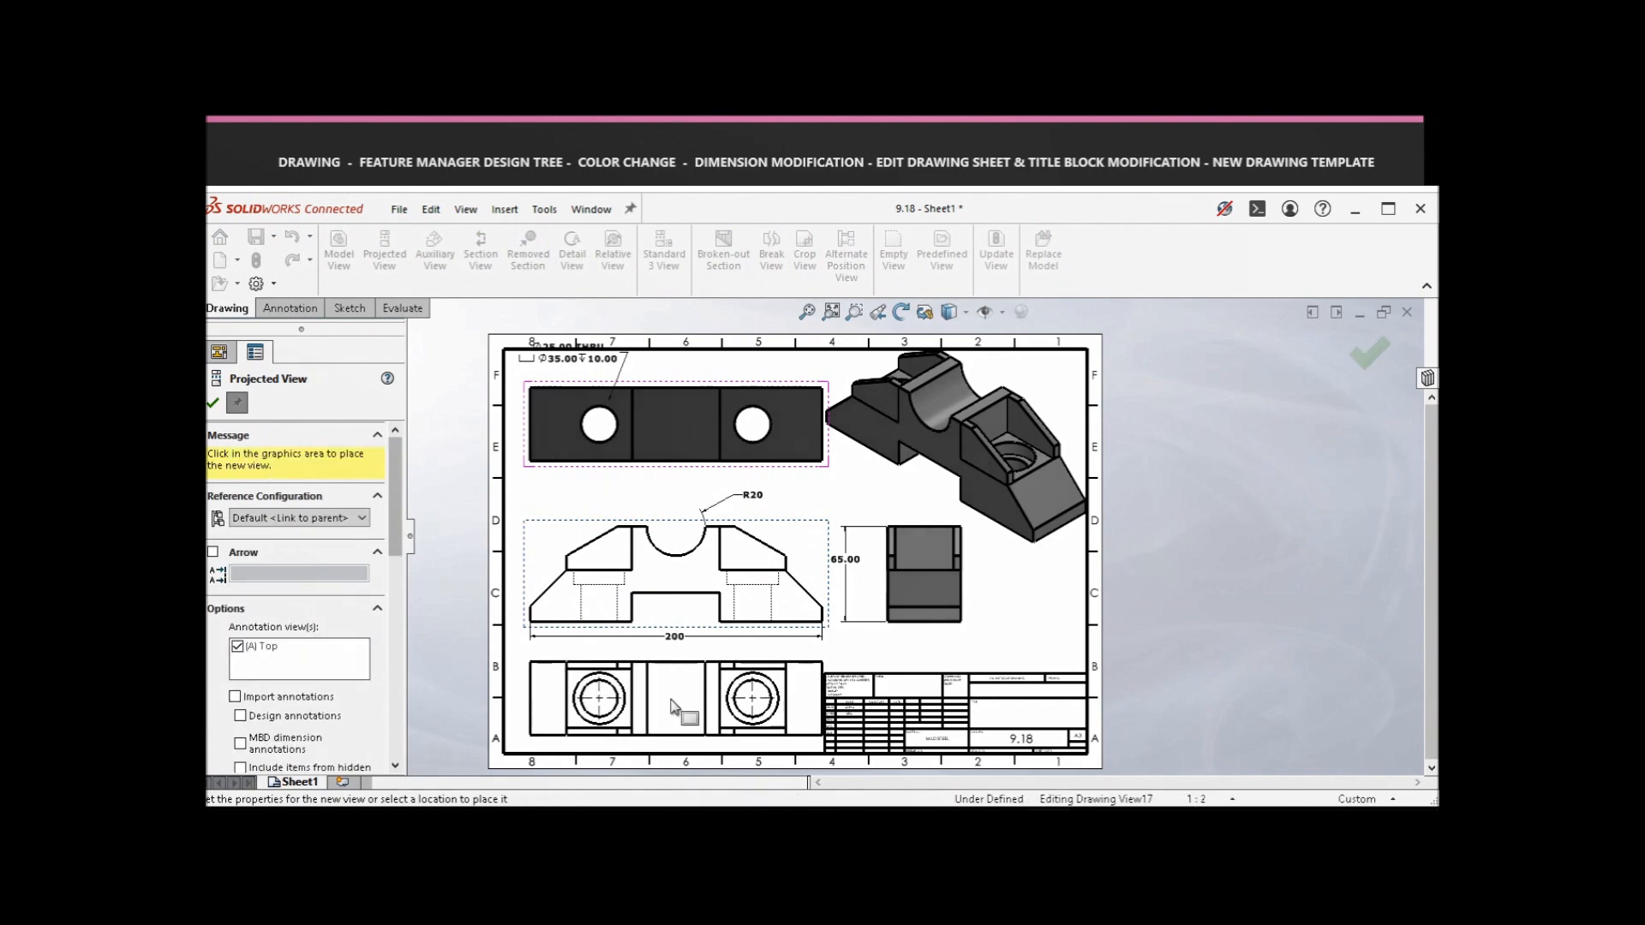
pyautogui.click(213, 403)
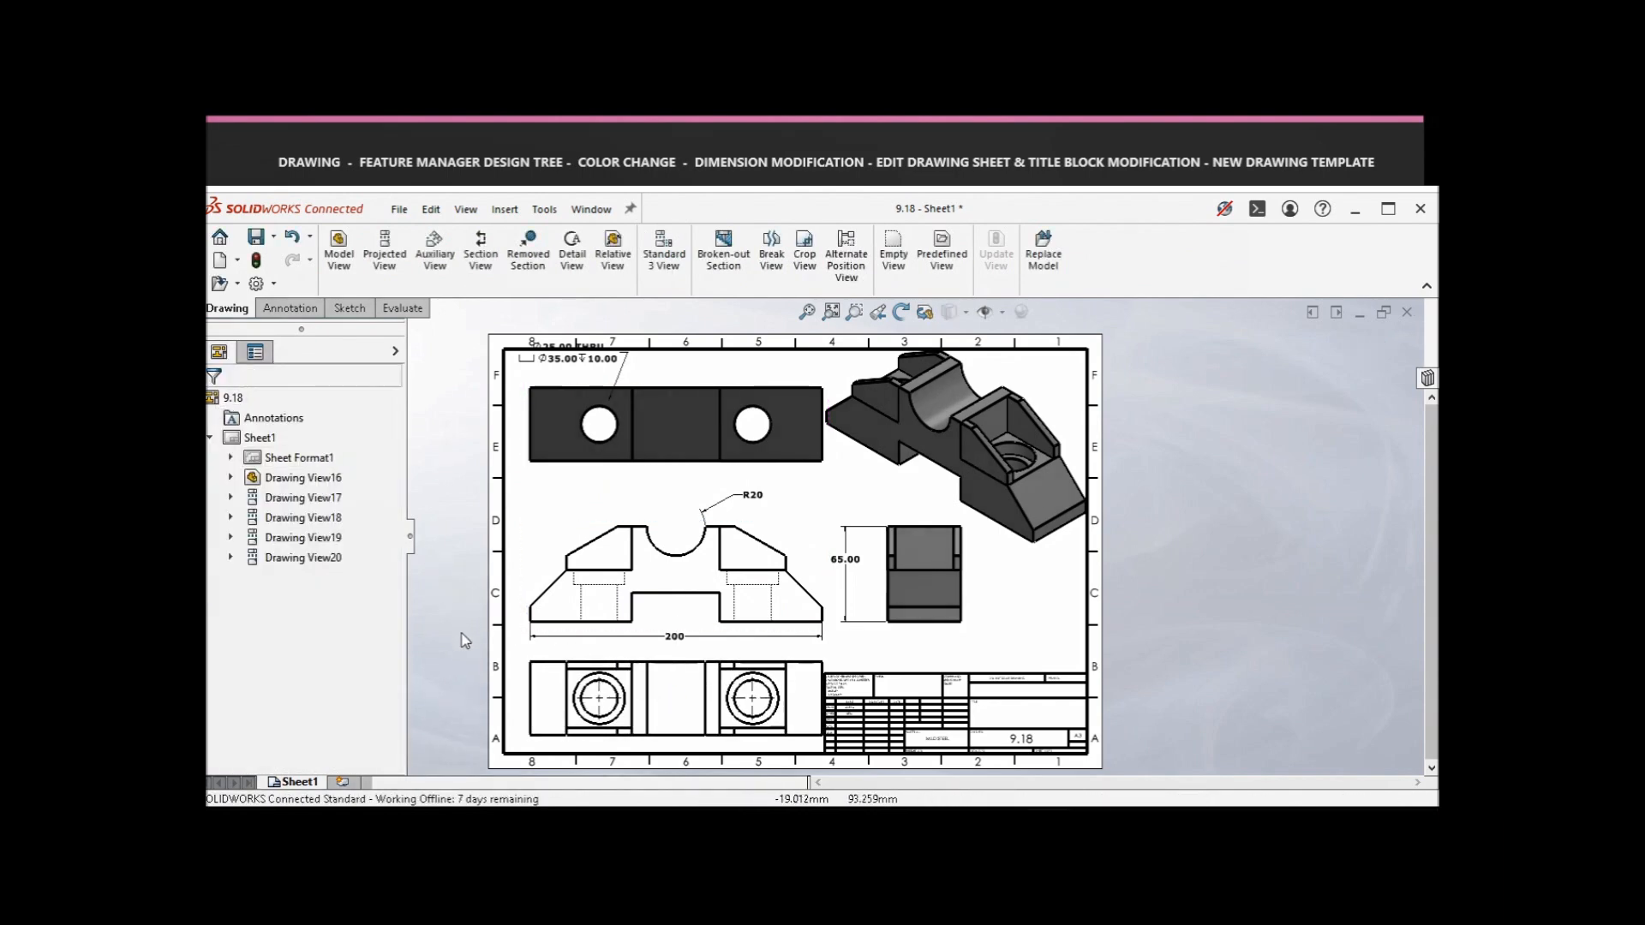
# - Move the hole callout of the uppermost projected view down so that it sits inside the sheet border
pyautogui.click(548, 674)
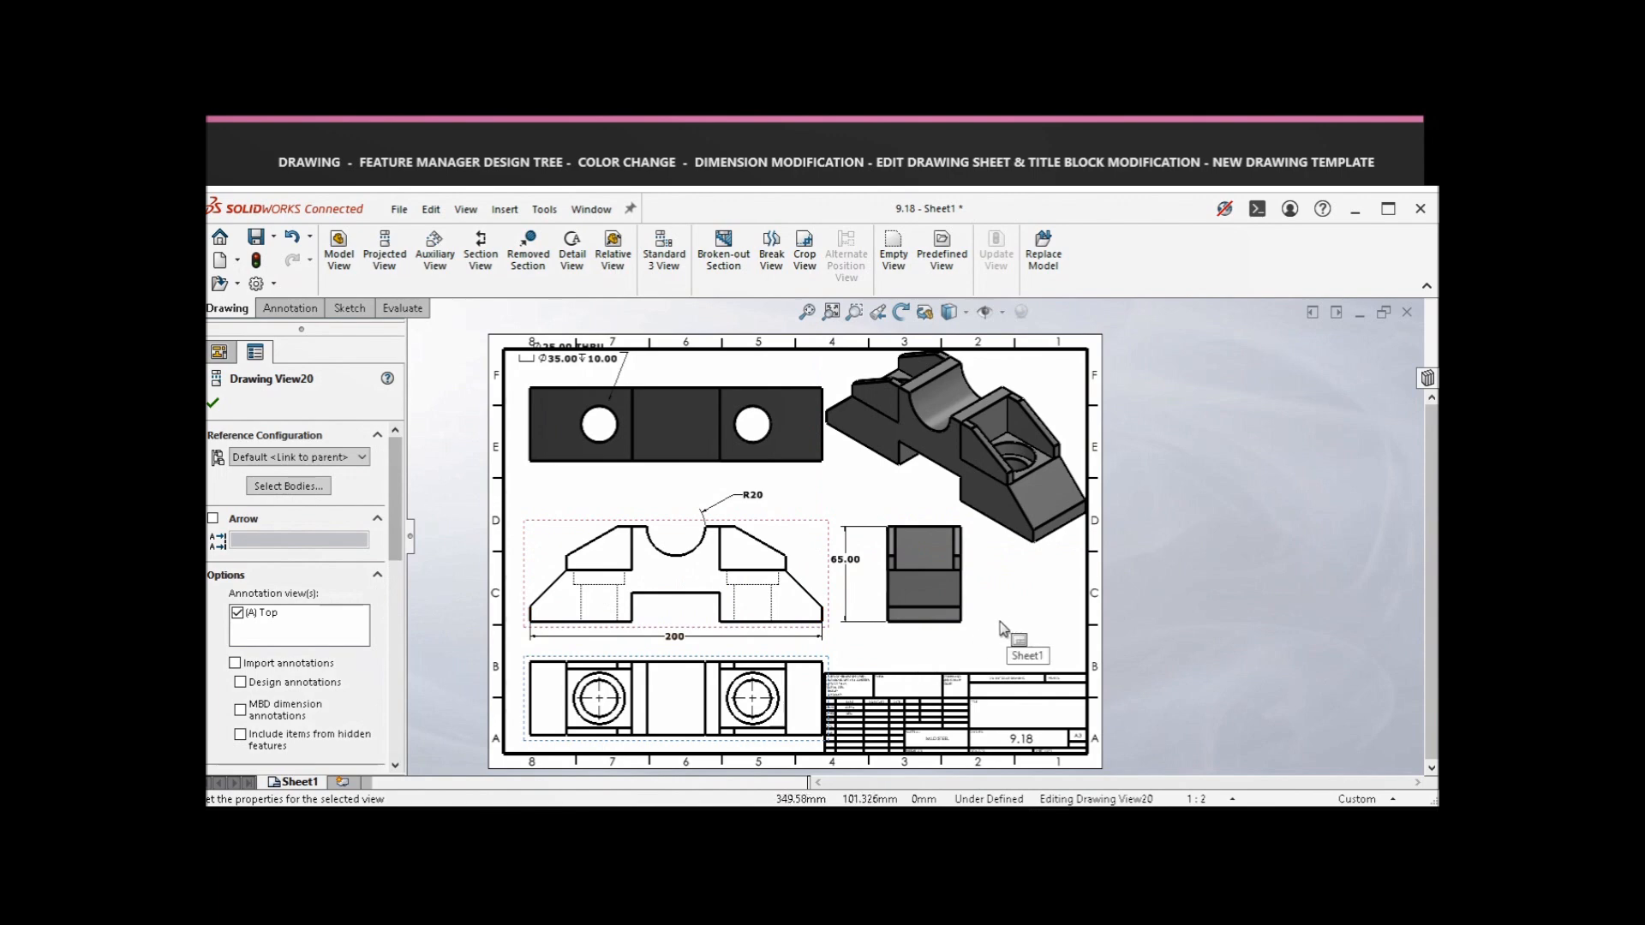
pyautogui.moveTo(584, 358); pyautogui.dragTo(570, 371)
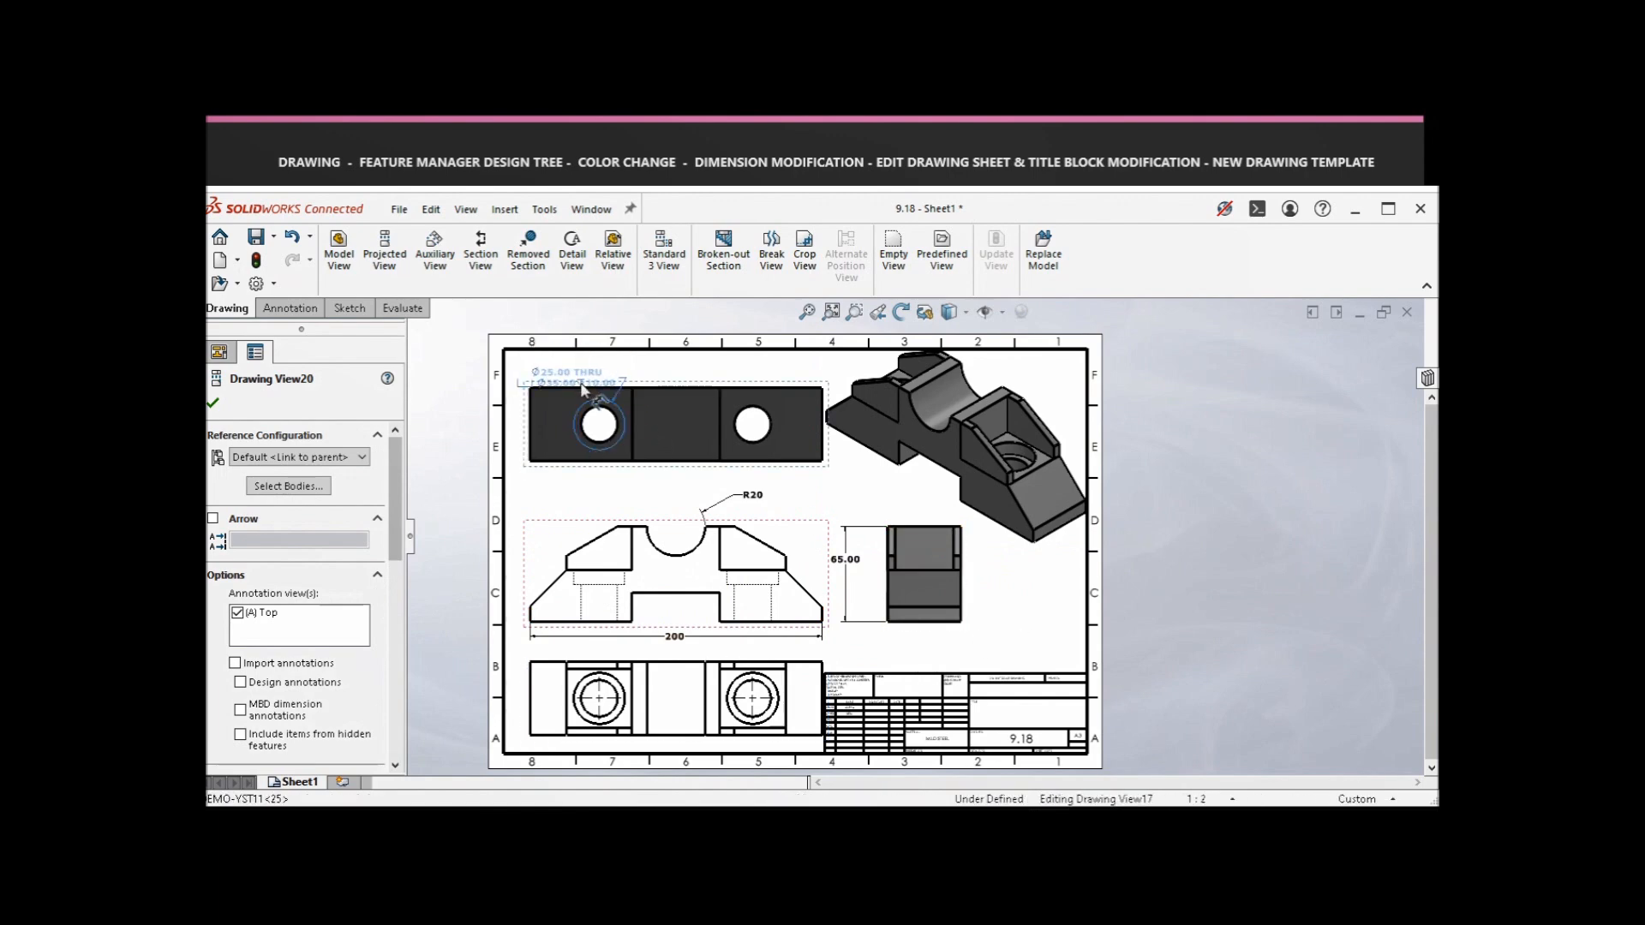
pyautogui.click(1047, 632)
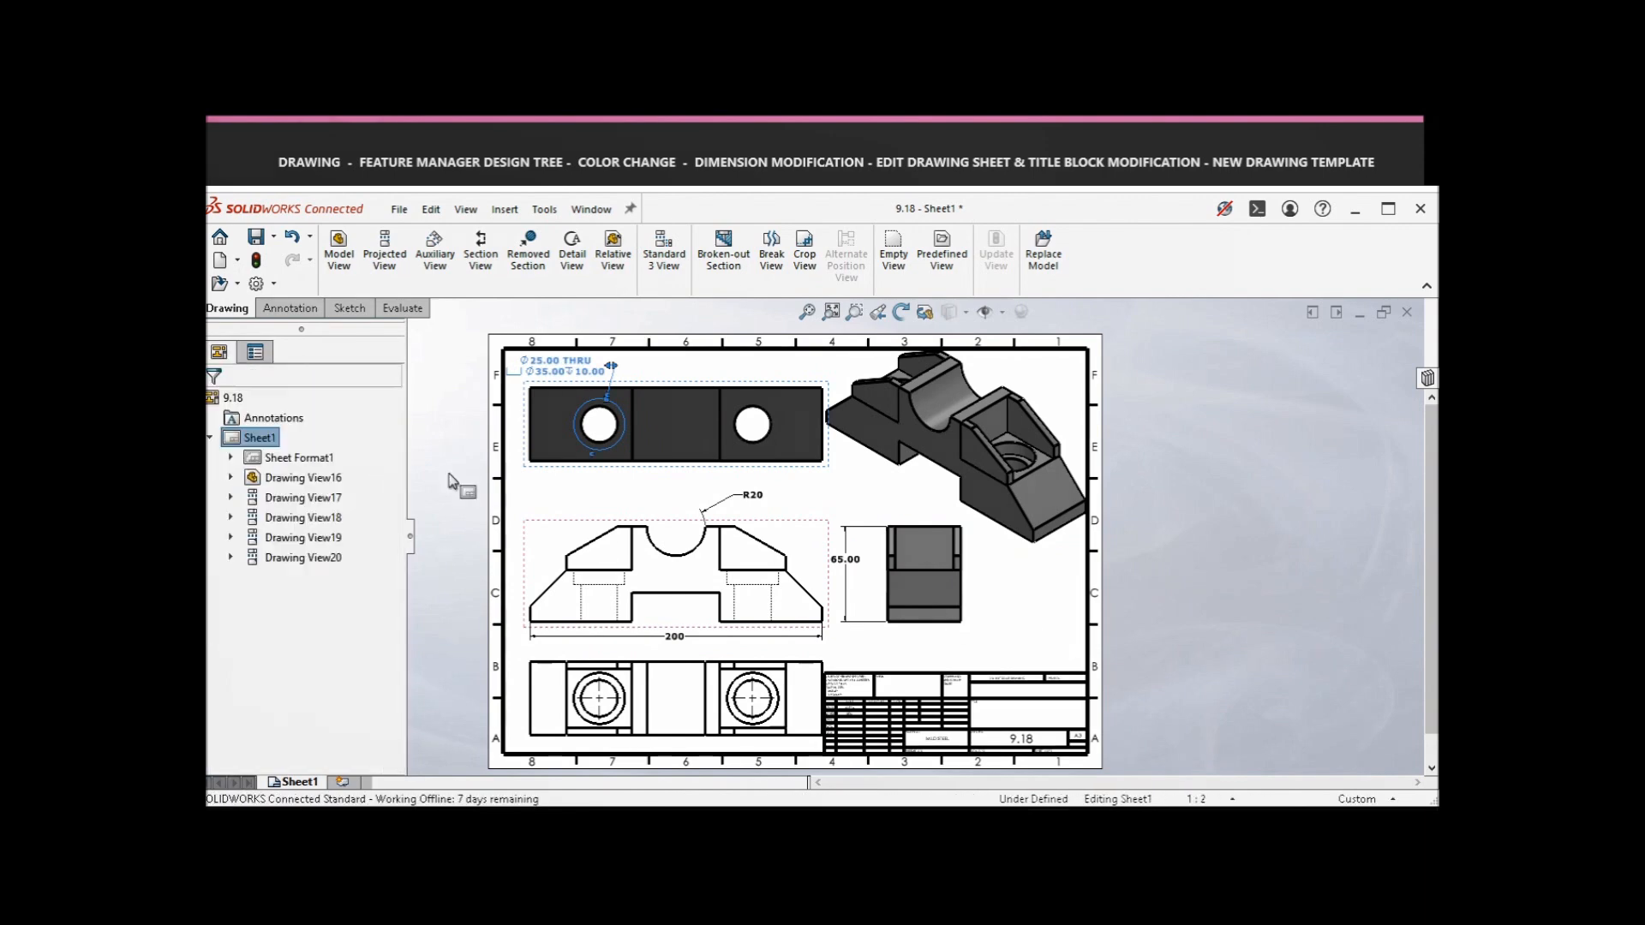
pyautogui.rightClick(269, 438)
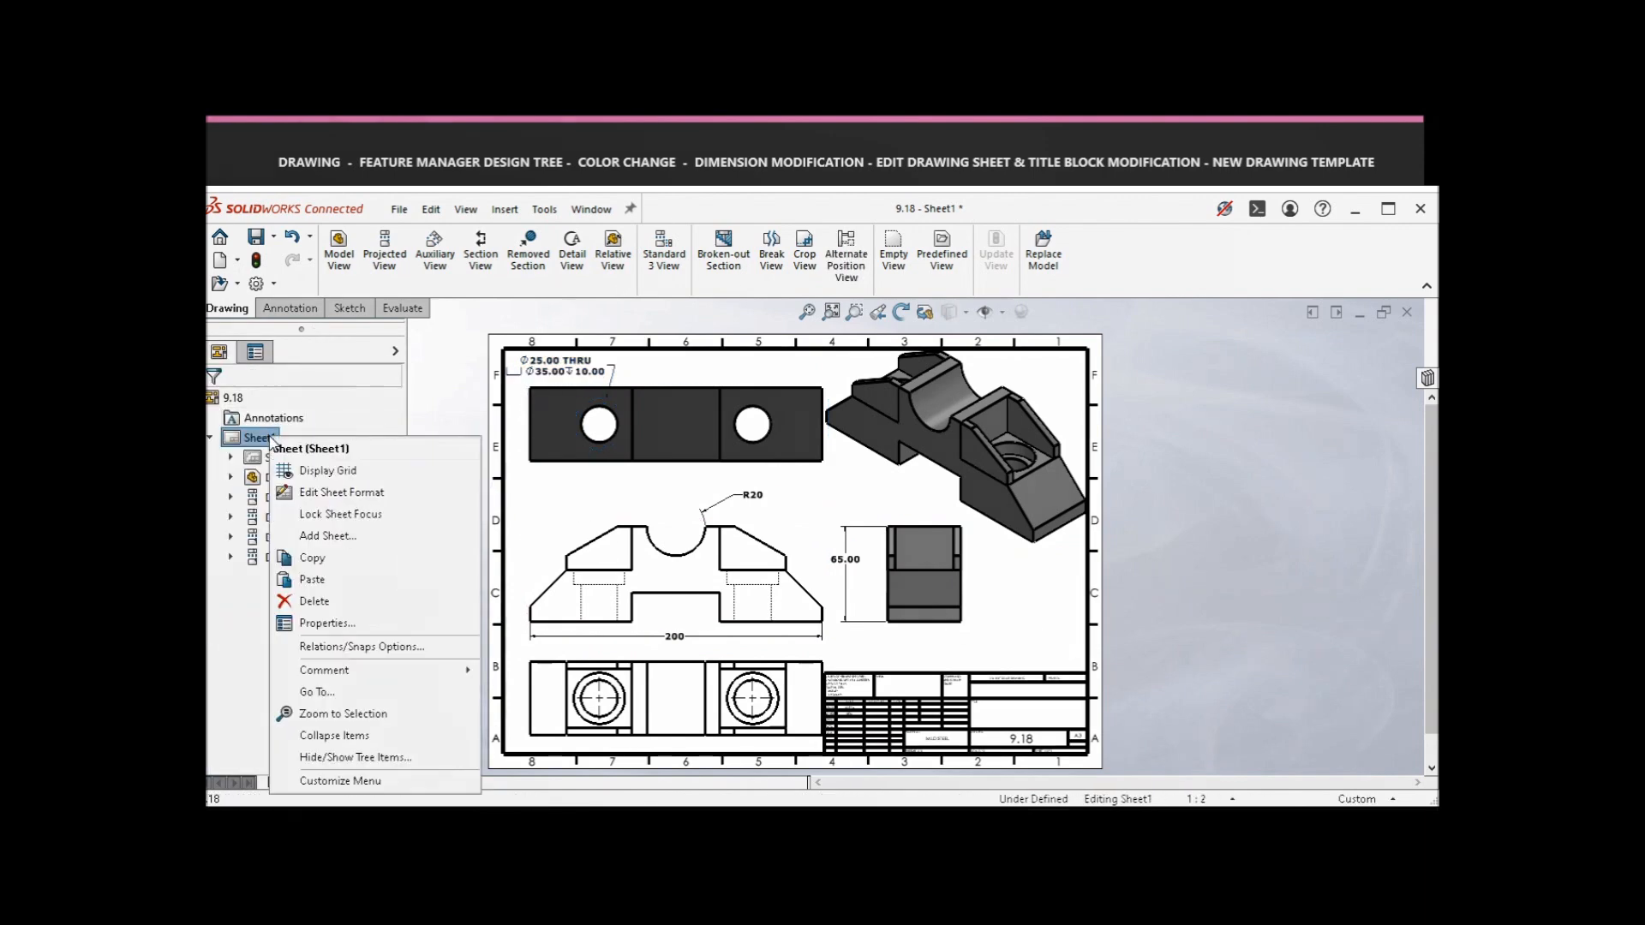
pyautogui.click(1074, 589)
# - Apply the Shaded With Edges display style to the projected top view below the front view
pyautogui.click(577, 739)
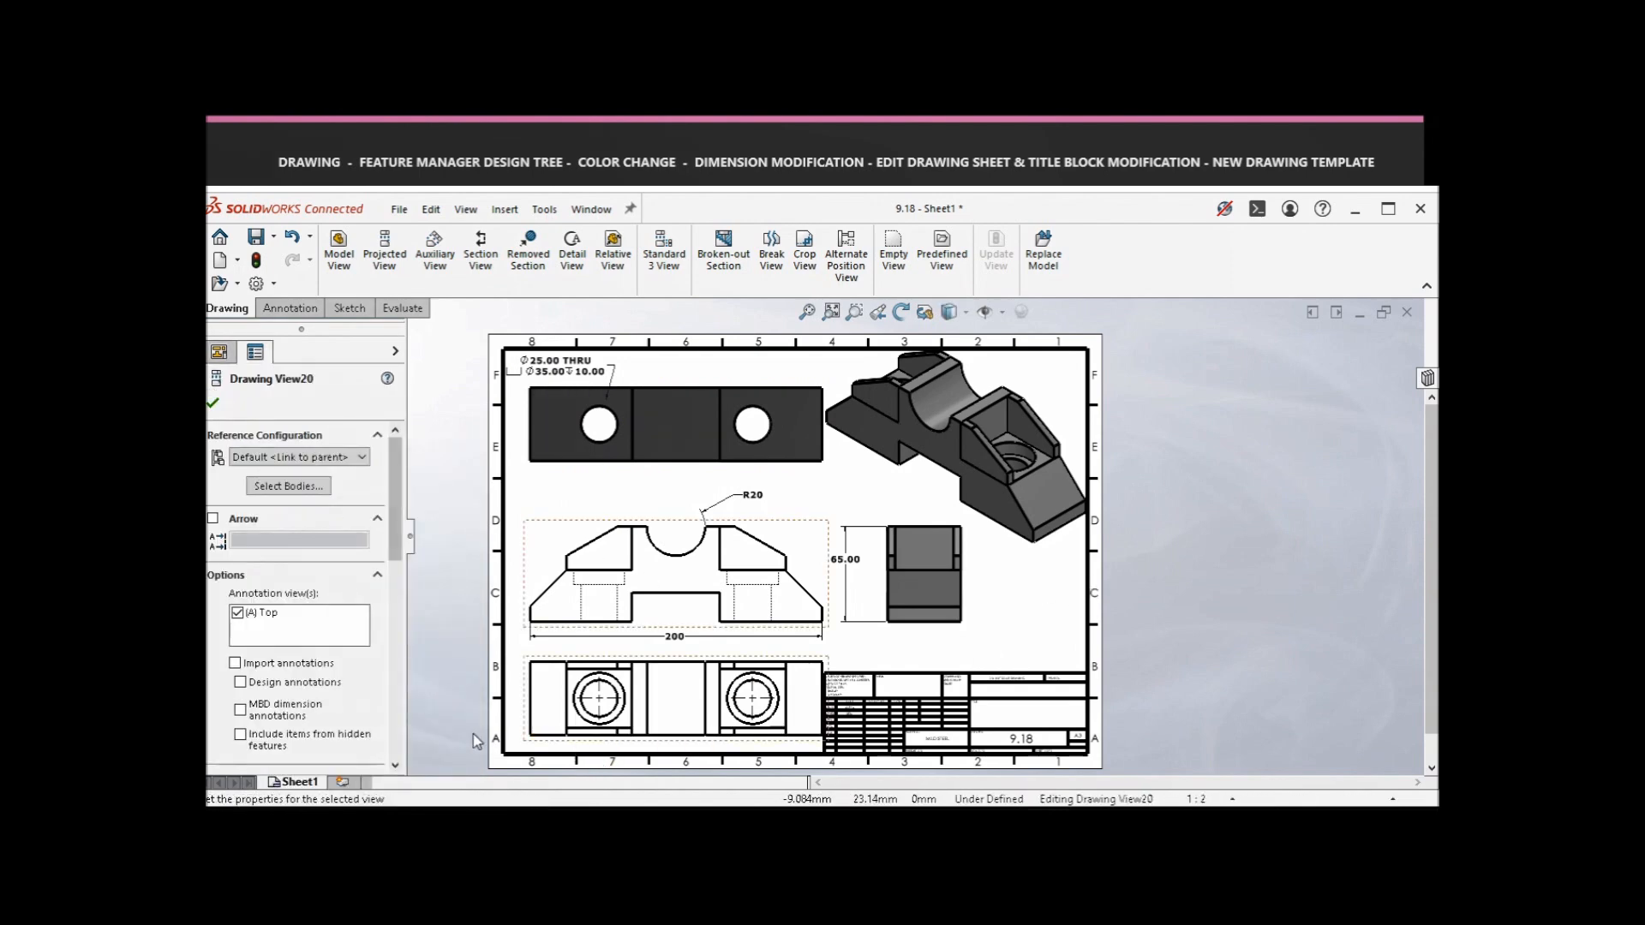
pyautogui.scroll(-5, 340, 524)
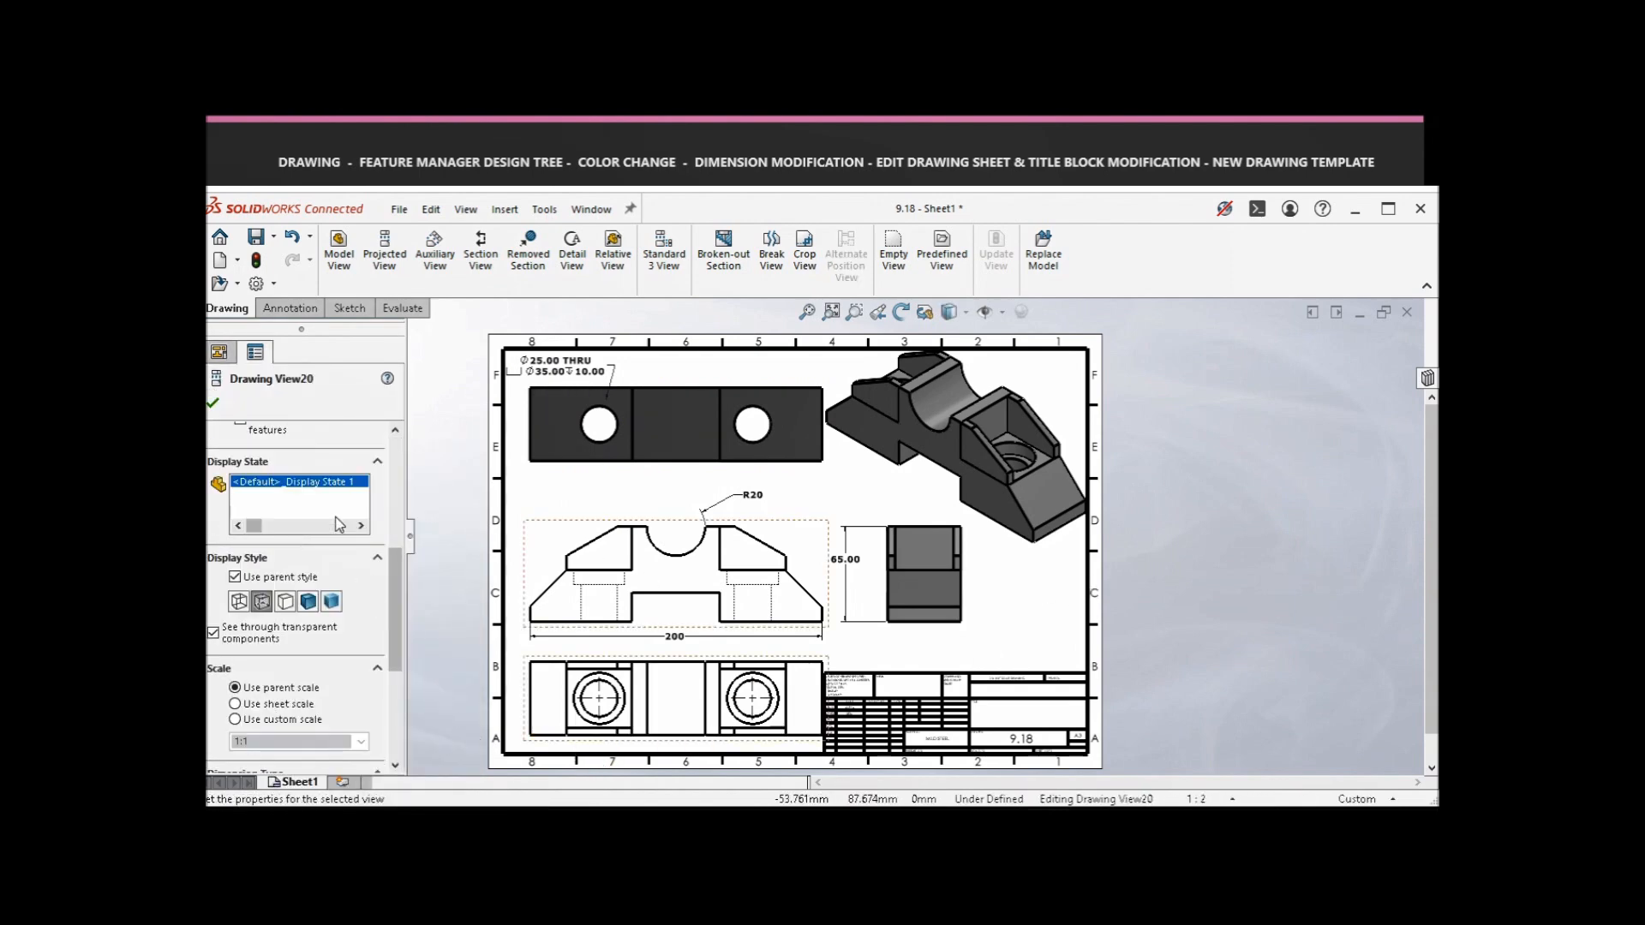
pyautogui.click(308, 605)
pyautogui.click(1172, 595)
# - Apply the Shaded With Edges display style to the front view
pyautogui.click(814, 547)
pyautogui.scroll(-5, 394, 694)
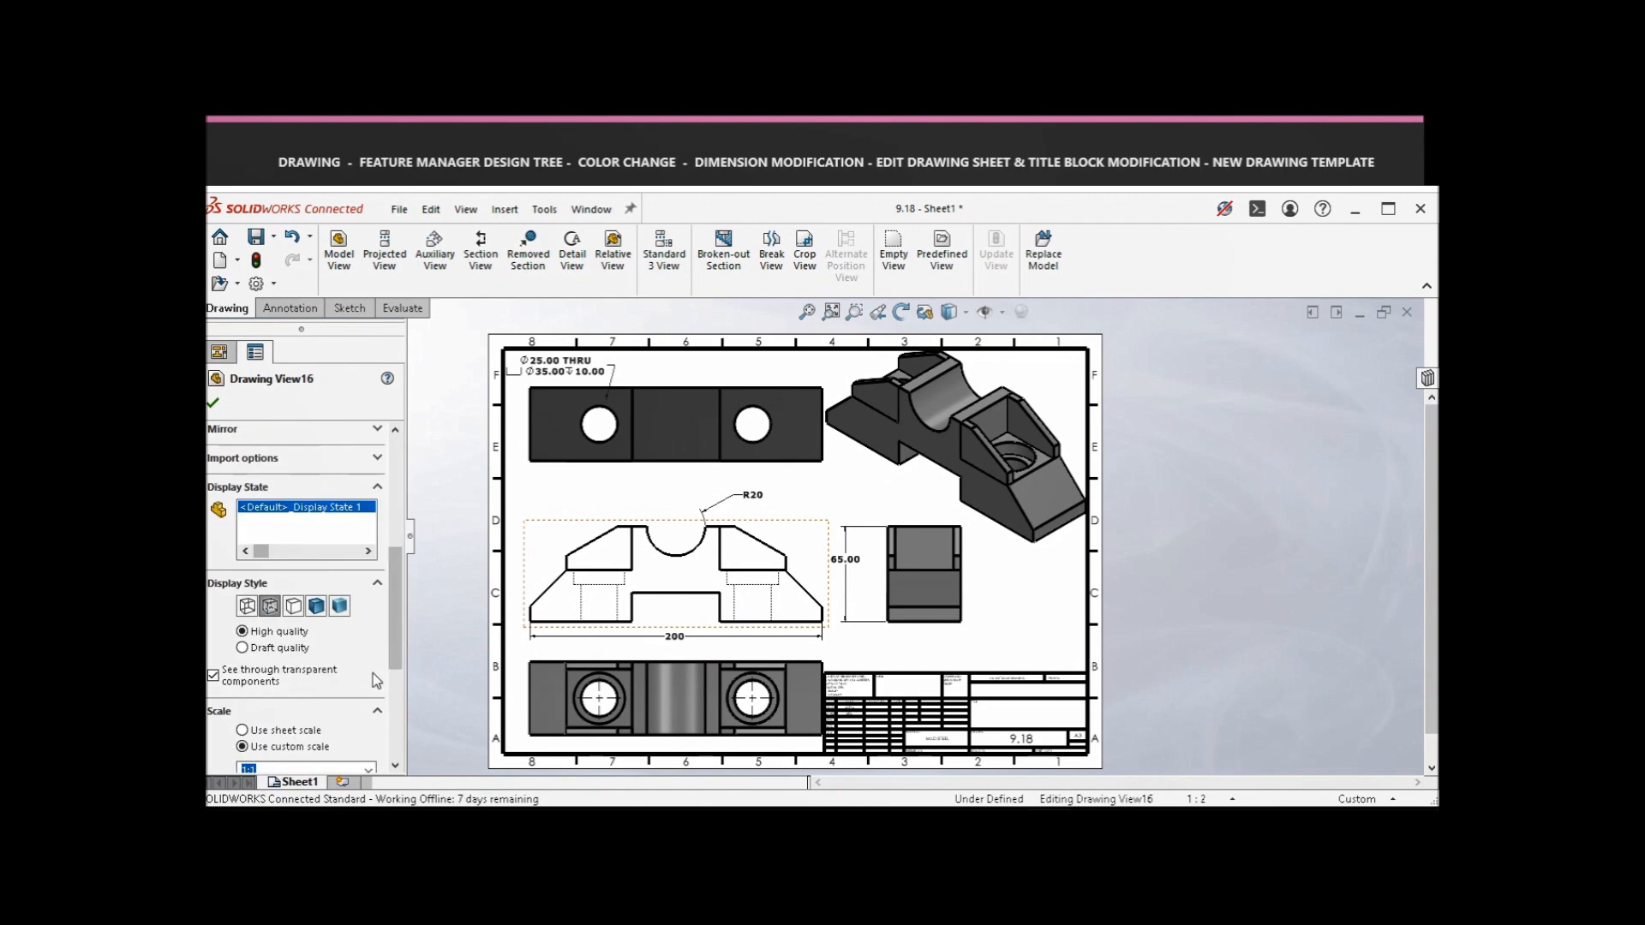
pyautogui.click(315, 607)
pyautogui.click(1248, 586)
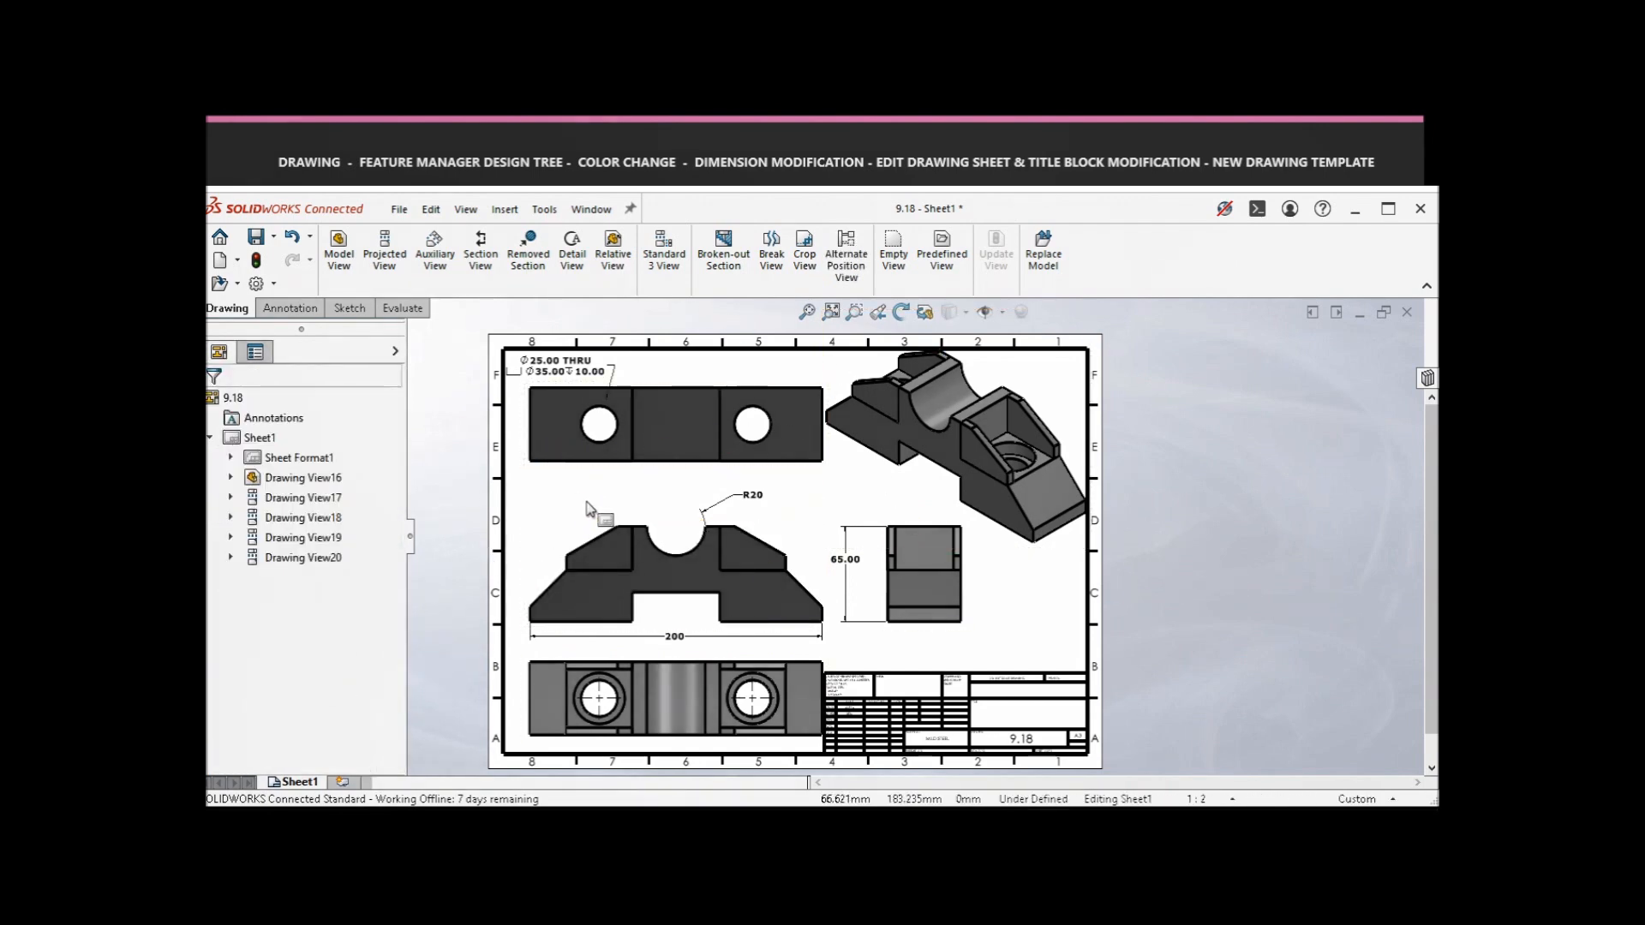
# - Change Sheet1's type of projection to third angle in the sheet properties and apply the change
pyautogui.rightClick(258, 439)
pyautogui.click(389, 622)
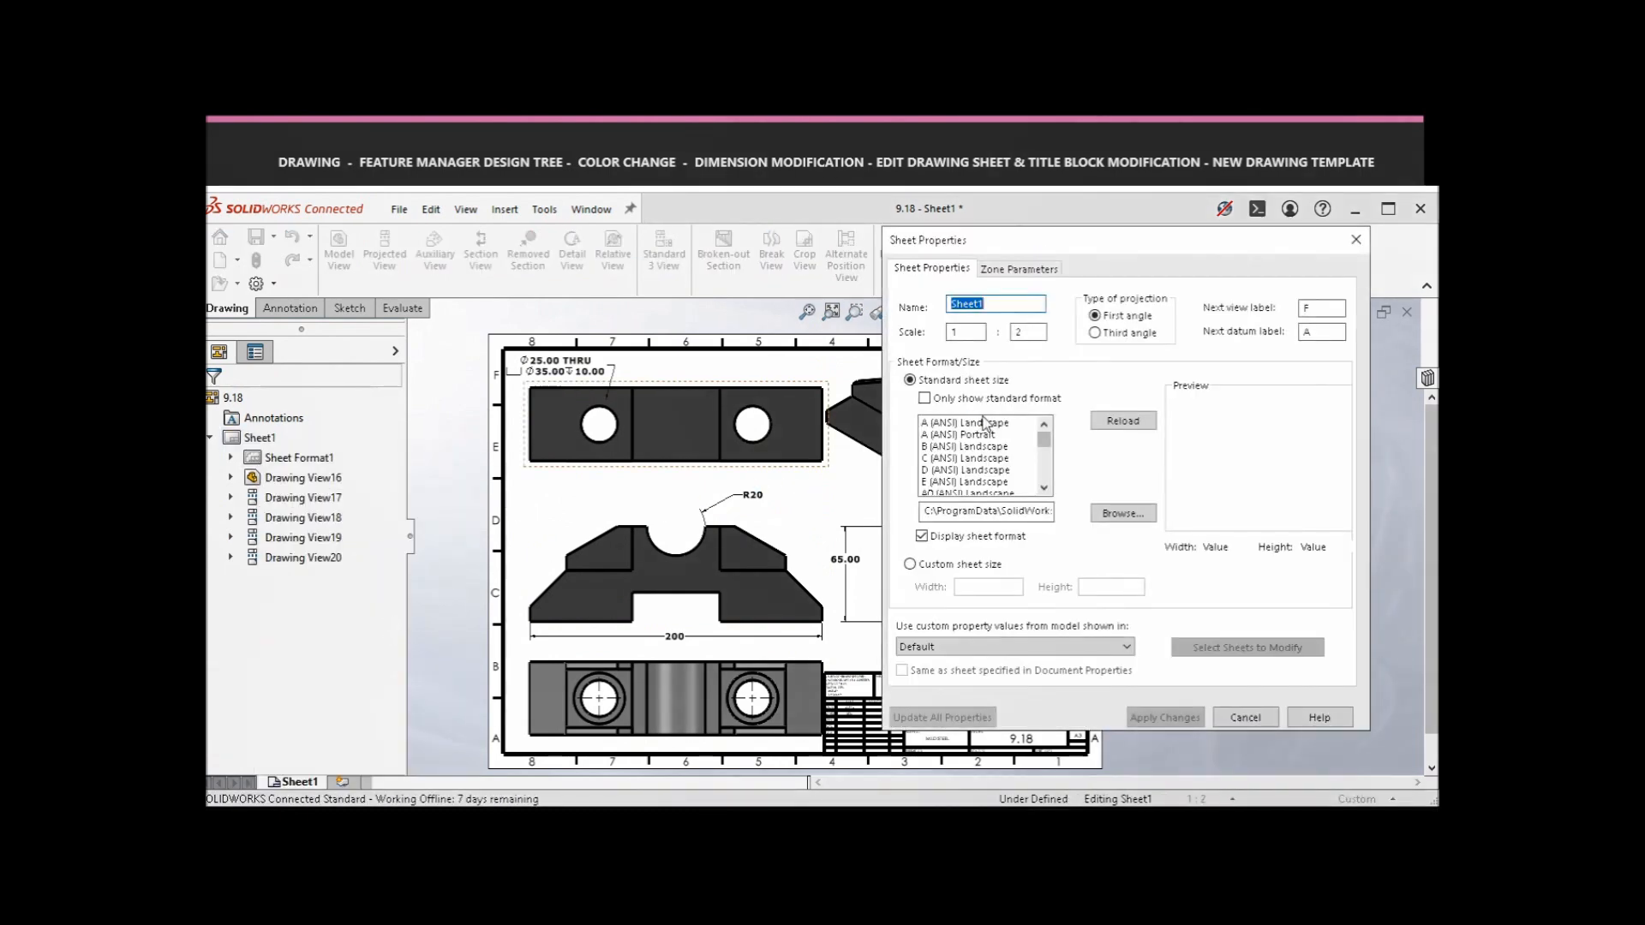
pyautogui.click(1096, 333)
pyautogui.click(1165, 717)
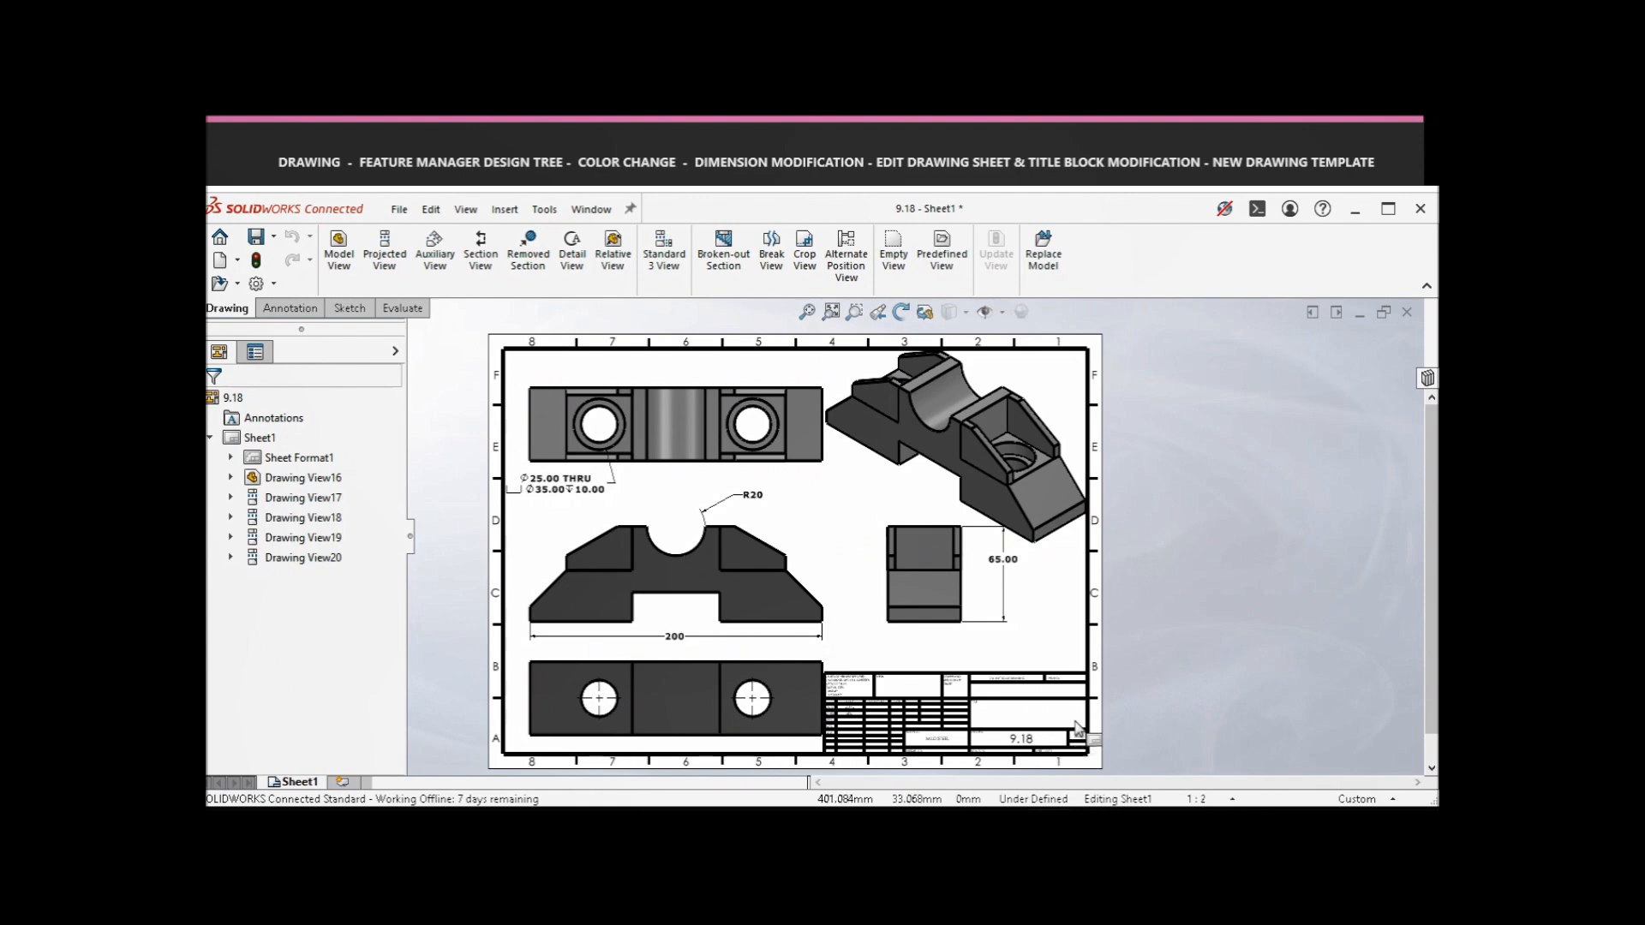
# - Examine the arrangement of the projected views around the front view and the title block on the sheet
pyautogui.scroll(-2, 1075, 733)
pyautogui.moveTo(970, 680); pyautogui.dragTo(872, 696)
pyautogui.moveTo(974, 644); pyautogui.dragTo(905, 750)
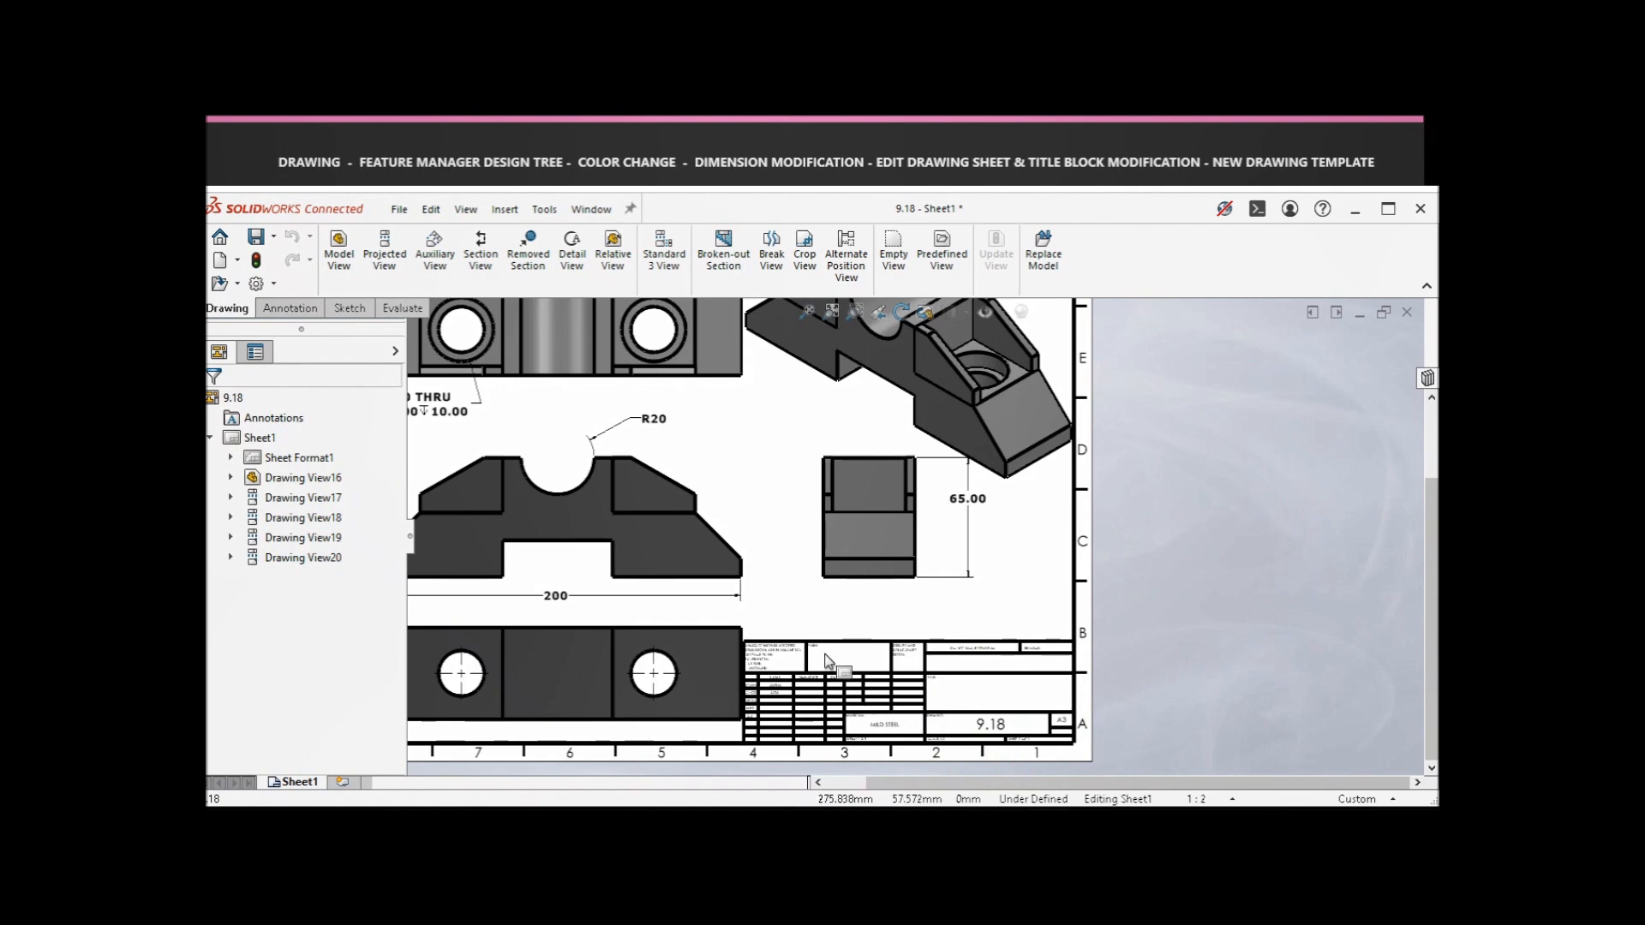
pyautogui.scroll(3, 758, 686)
pyautogui.scroll(-2, 756, 656)
pyautogui.moveTo(749, 638); pyautogui.dragTo(716, 634)
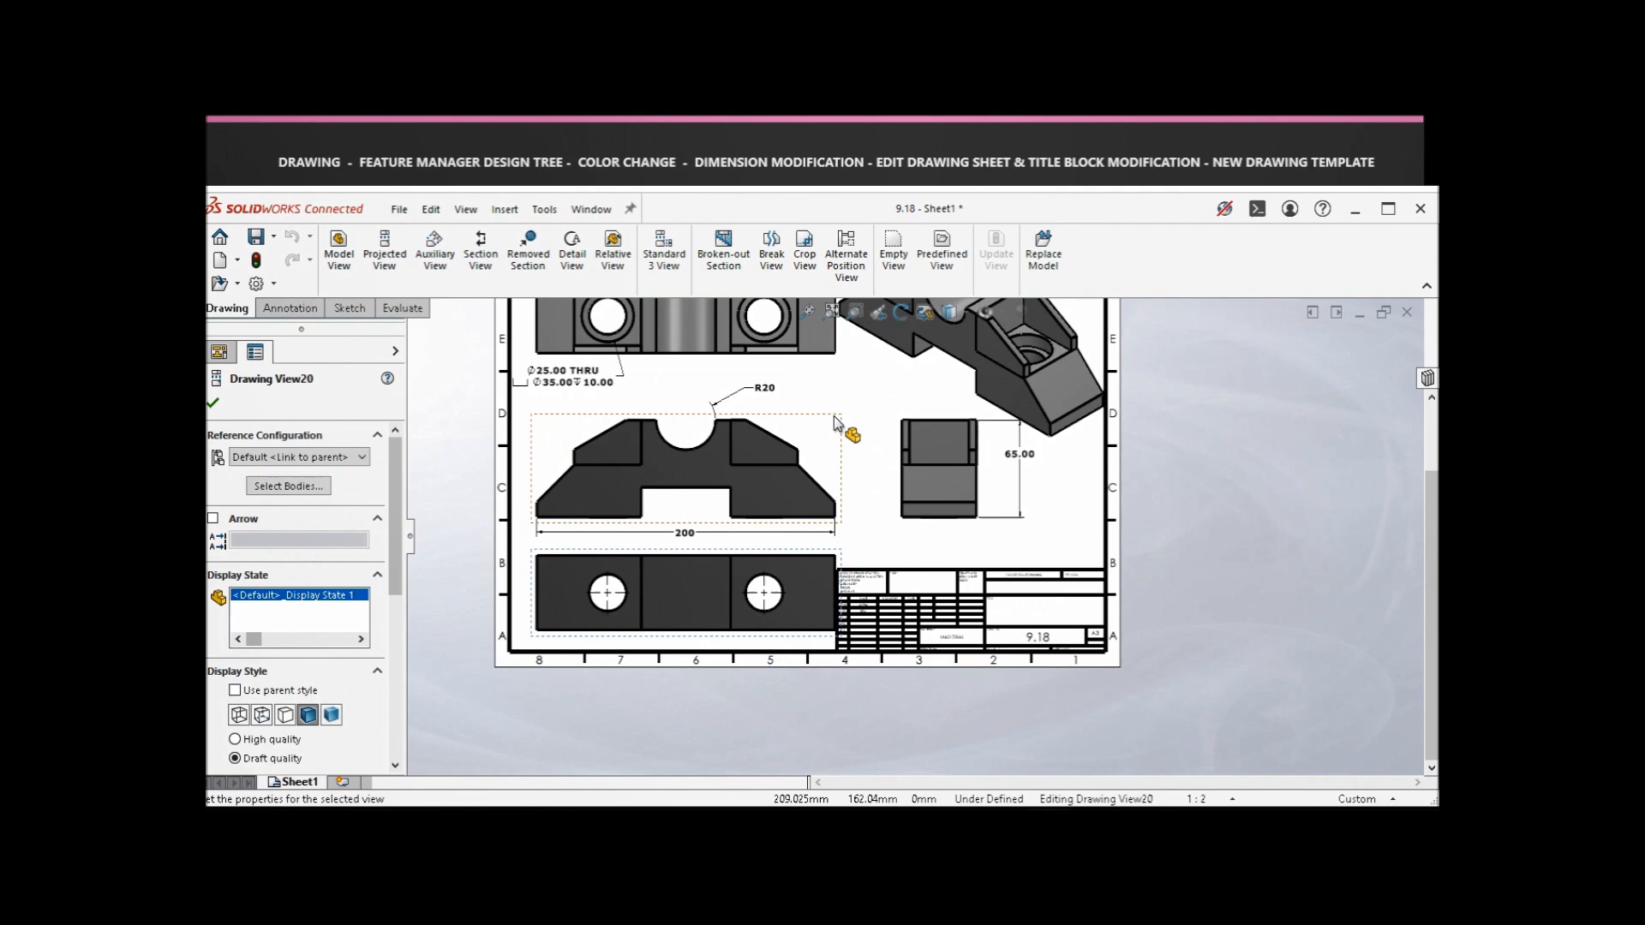
pyautogui.click(290, 310)
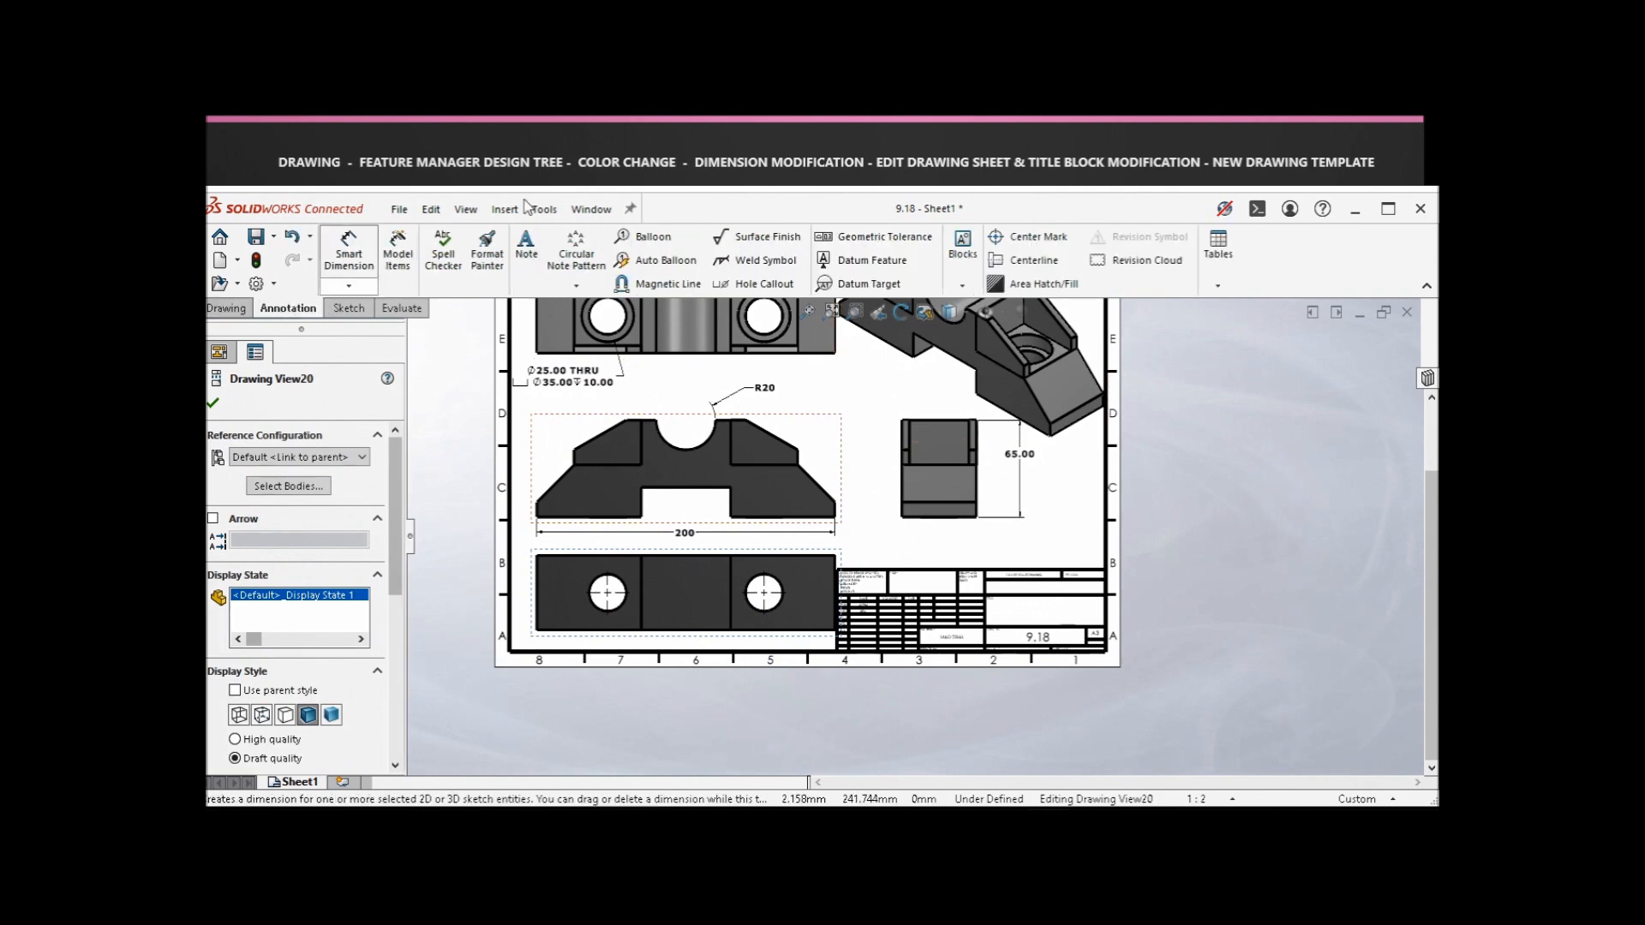
pyautogui.click(1229, 508)
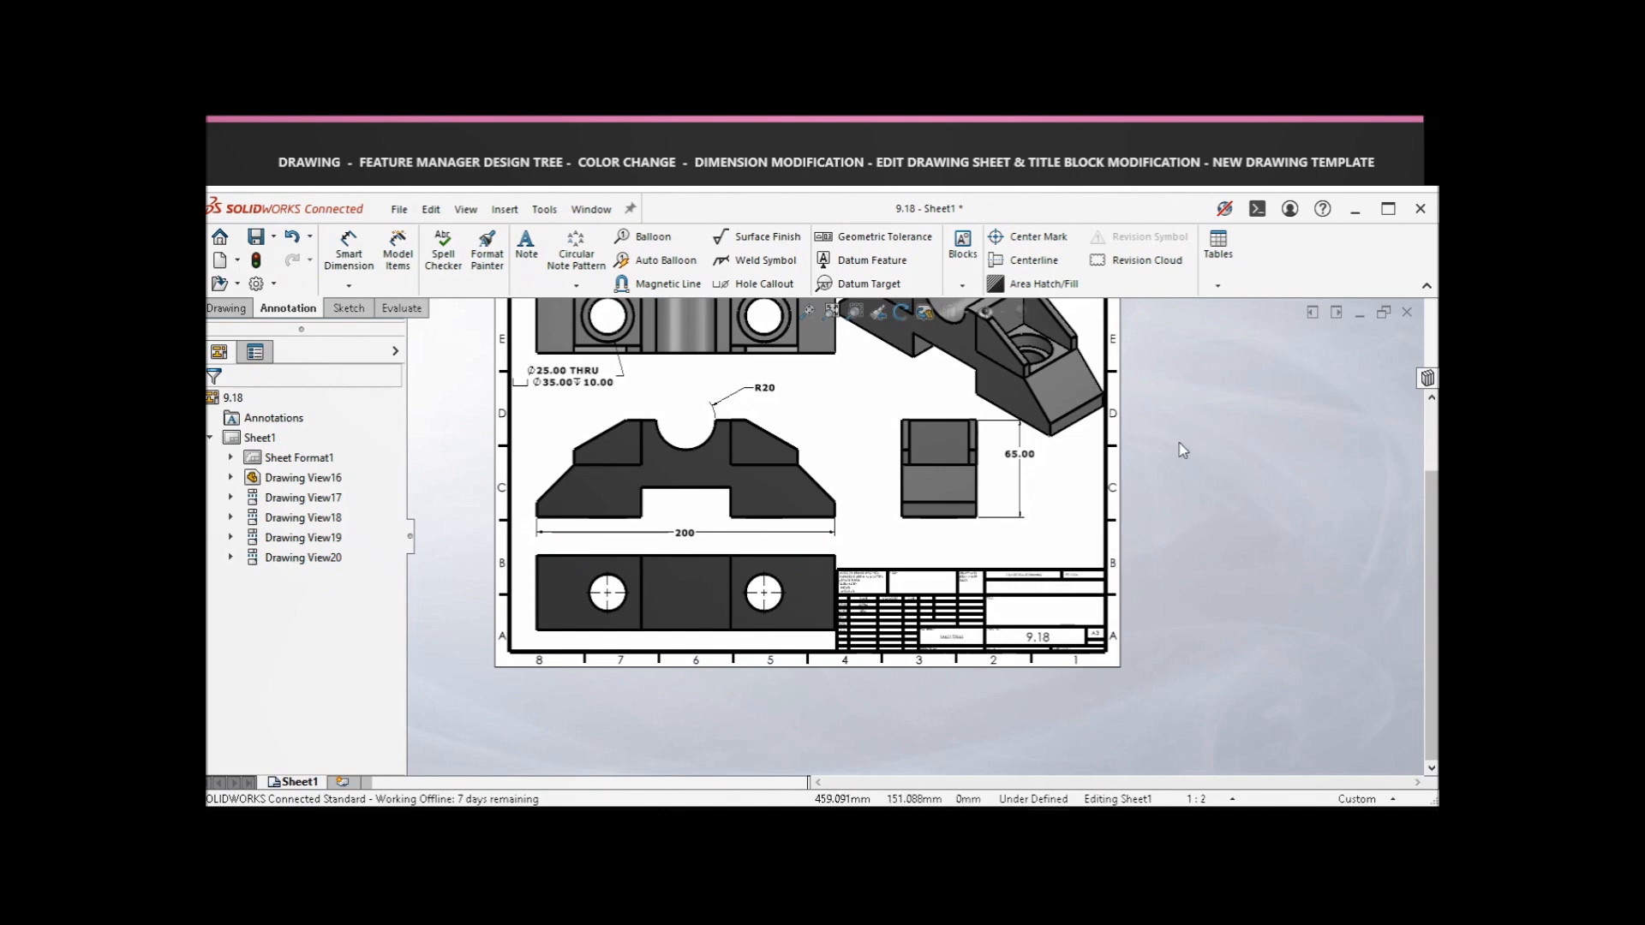
pyautogui.scroll(3, 1071, 409)
pyautogui.scroll(-1, 904, 413)
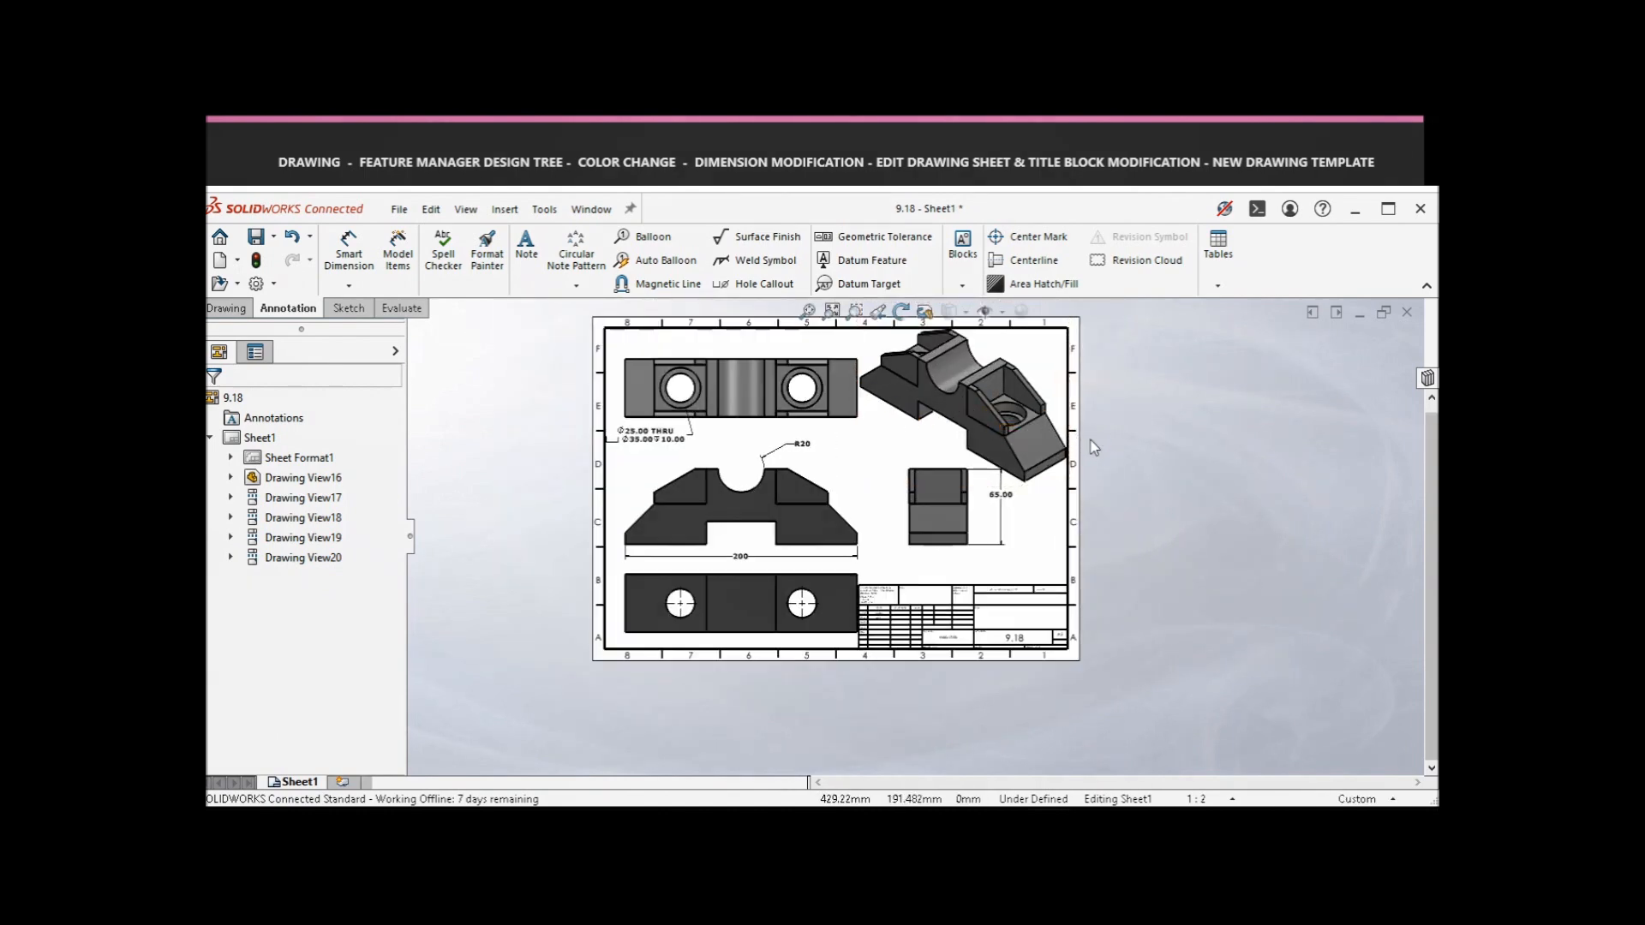
pyautogui.click(1027, 576)
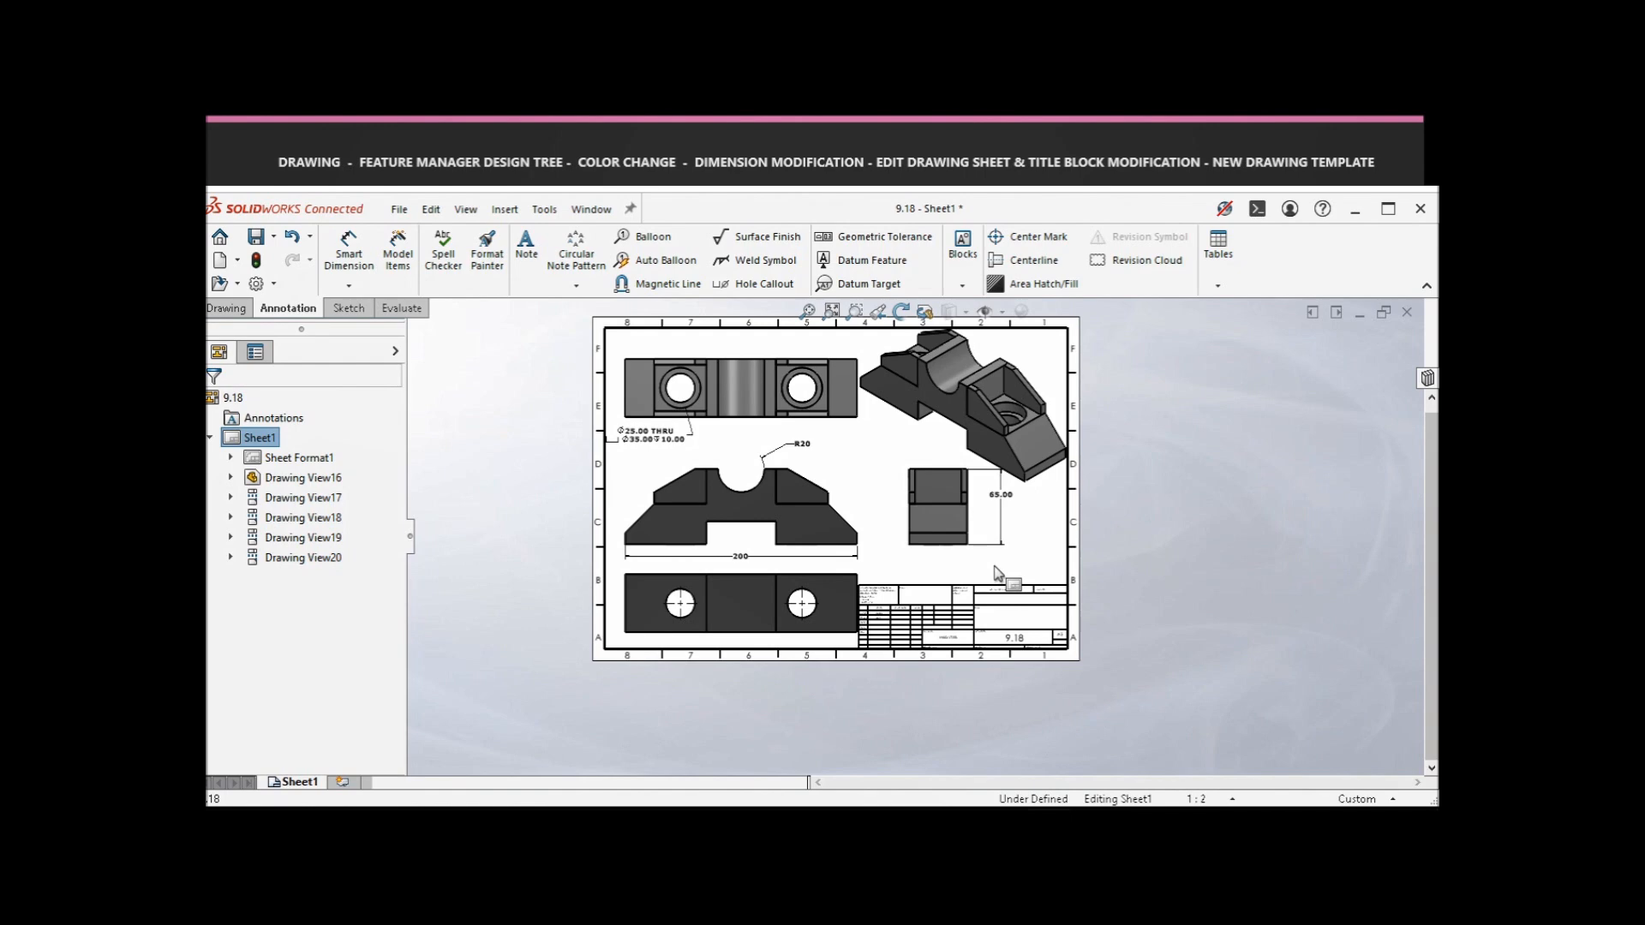
pyautogui.rightClick(997, 573)
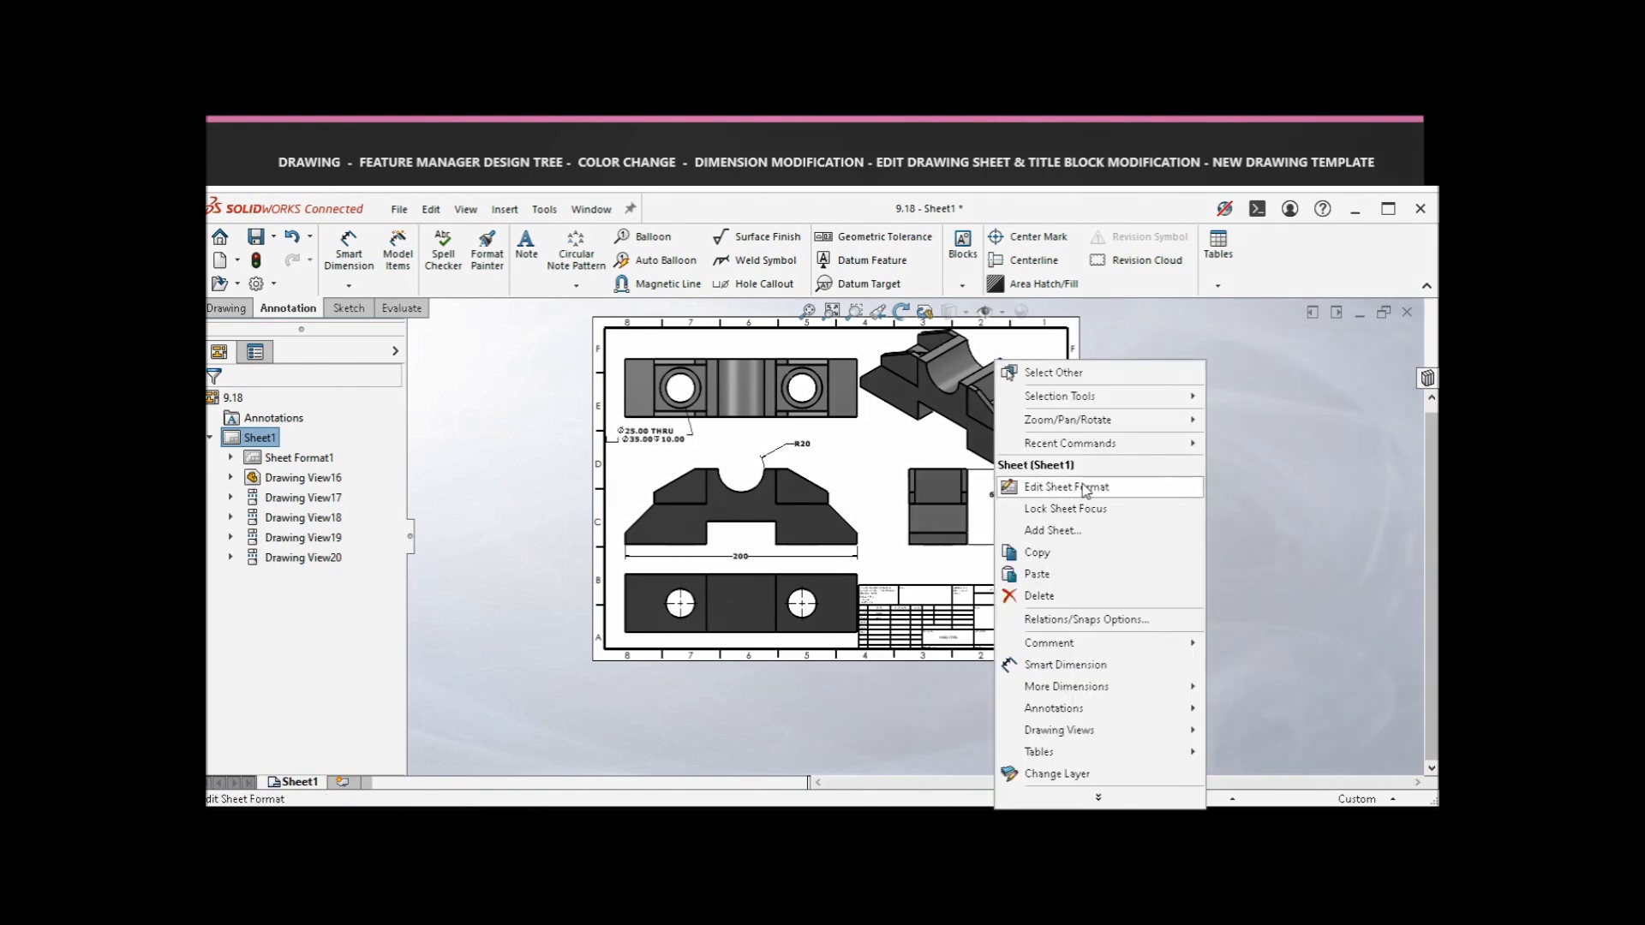
pyautogui.click(1307, 482)
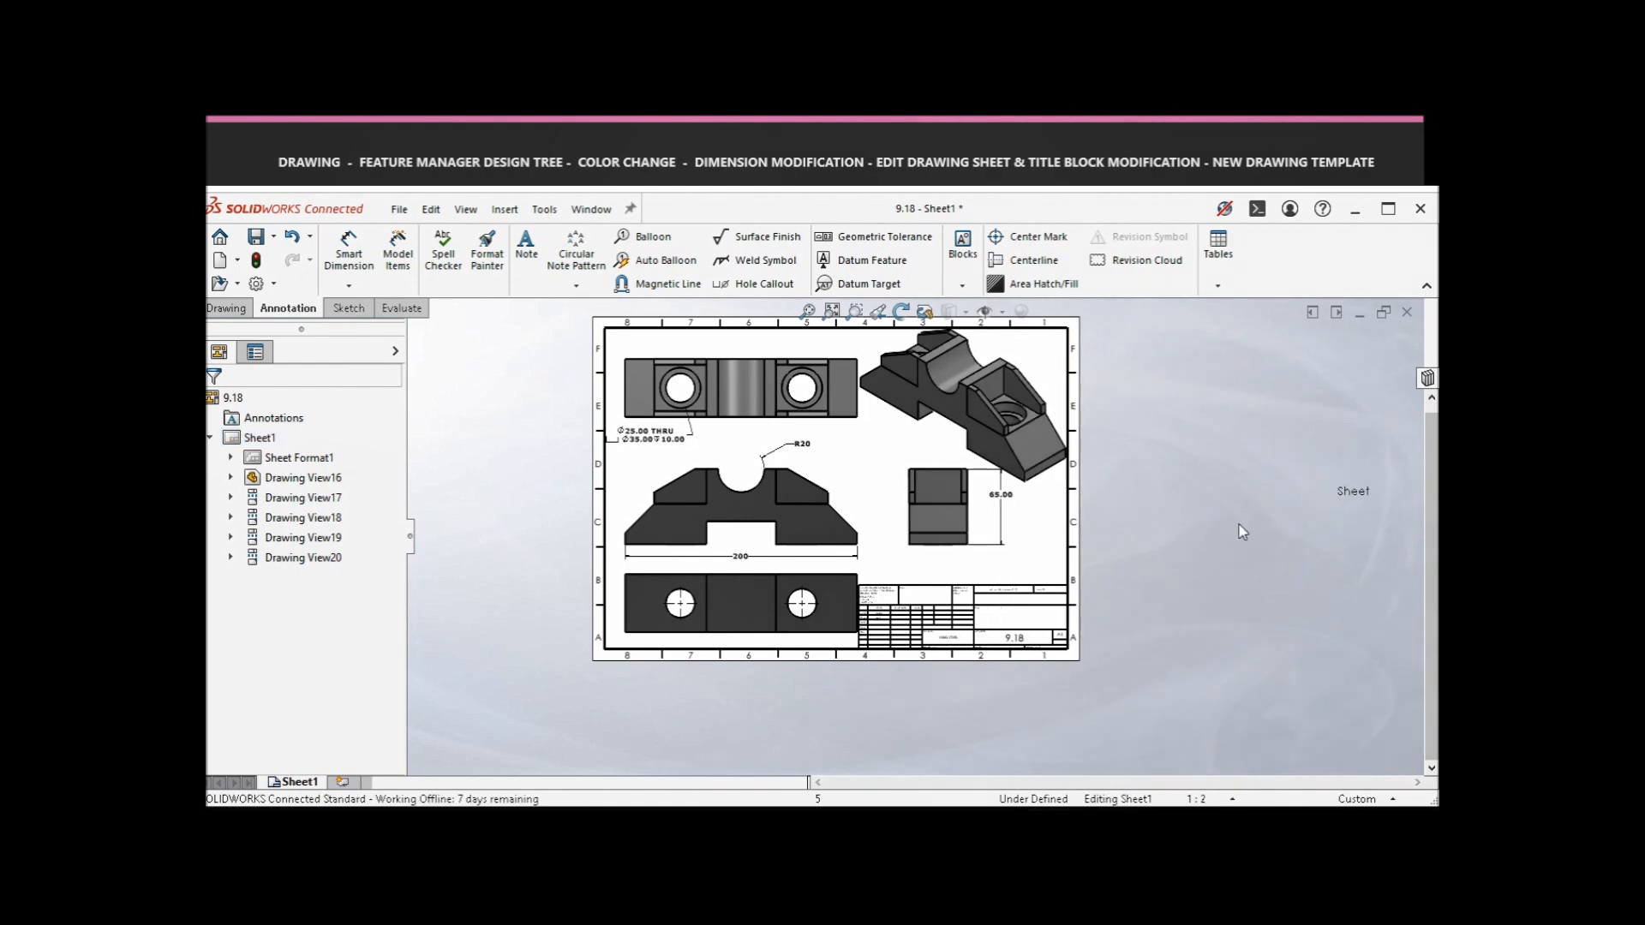
pyautogui.rightClick(308, 786)
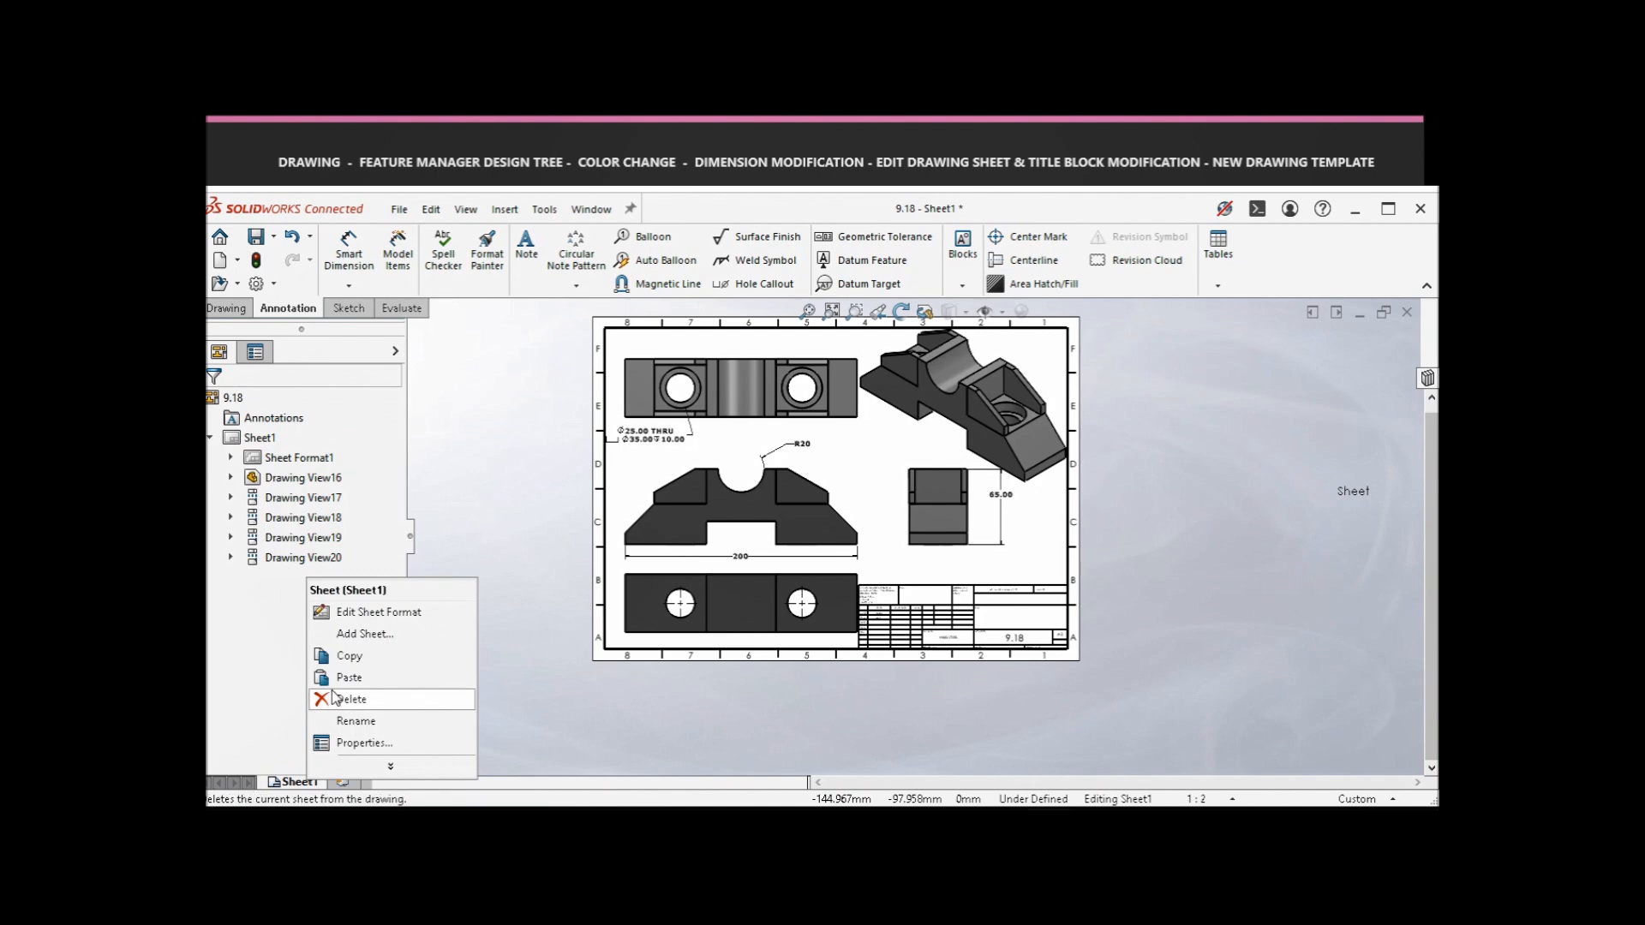
pyautogui.click(544, 447)
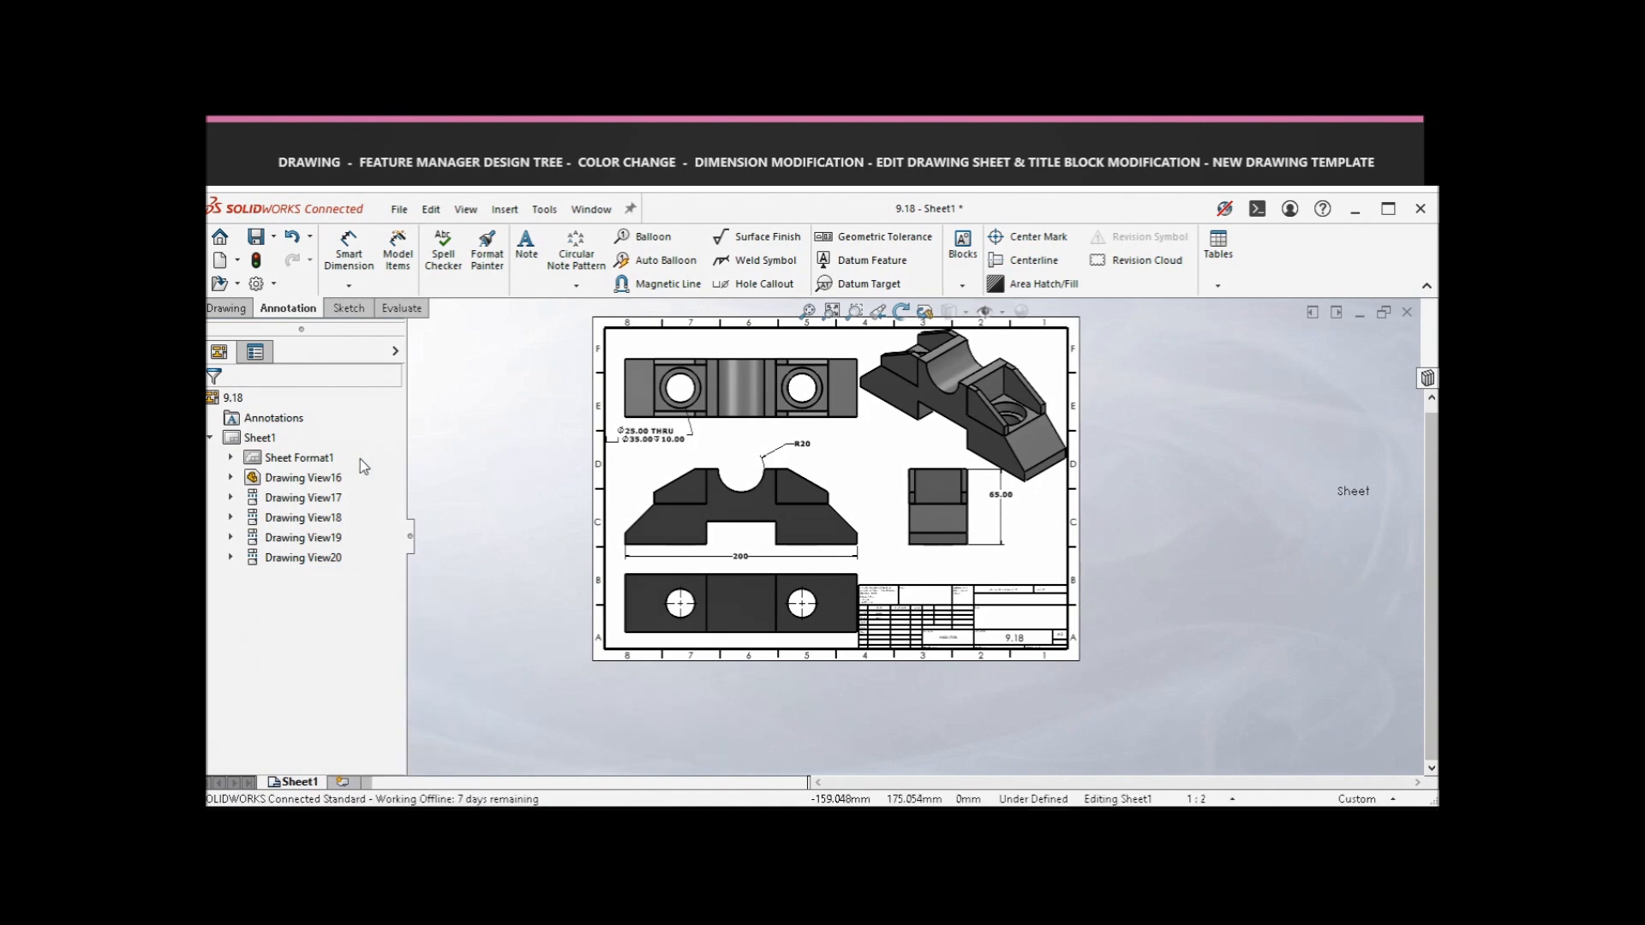
pyautogui.click(290, 465)
pyautogui.rightClick(276, 460)
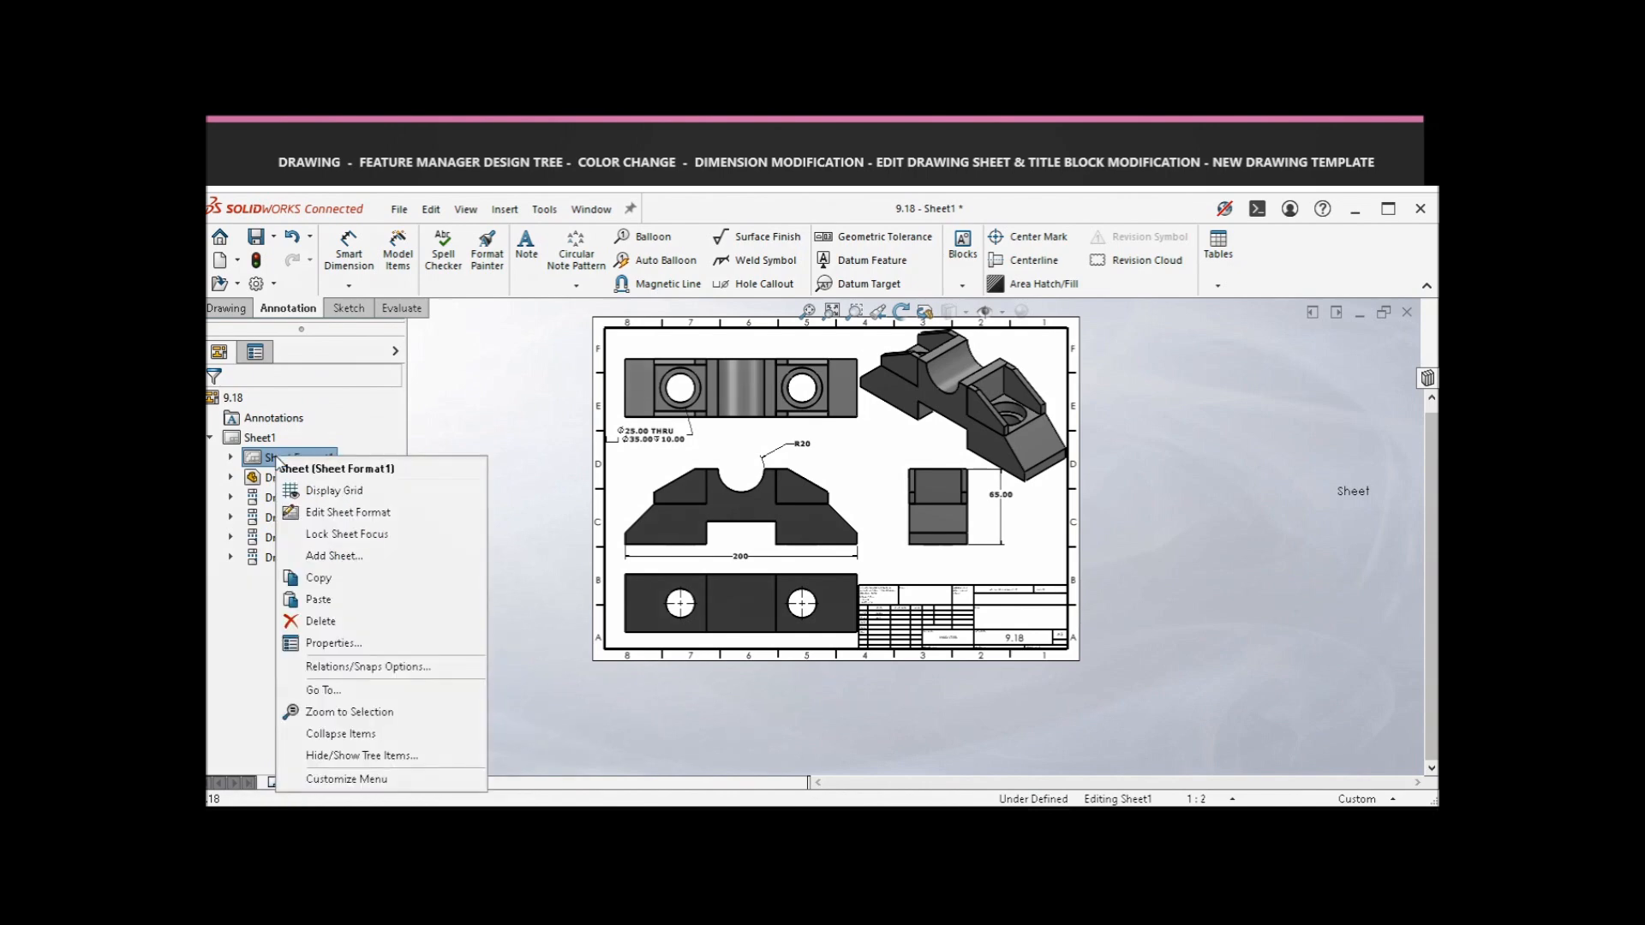
pyautogui.click(408, 516)
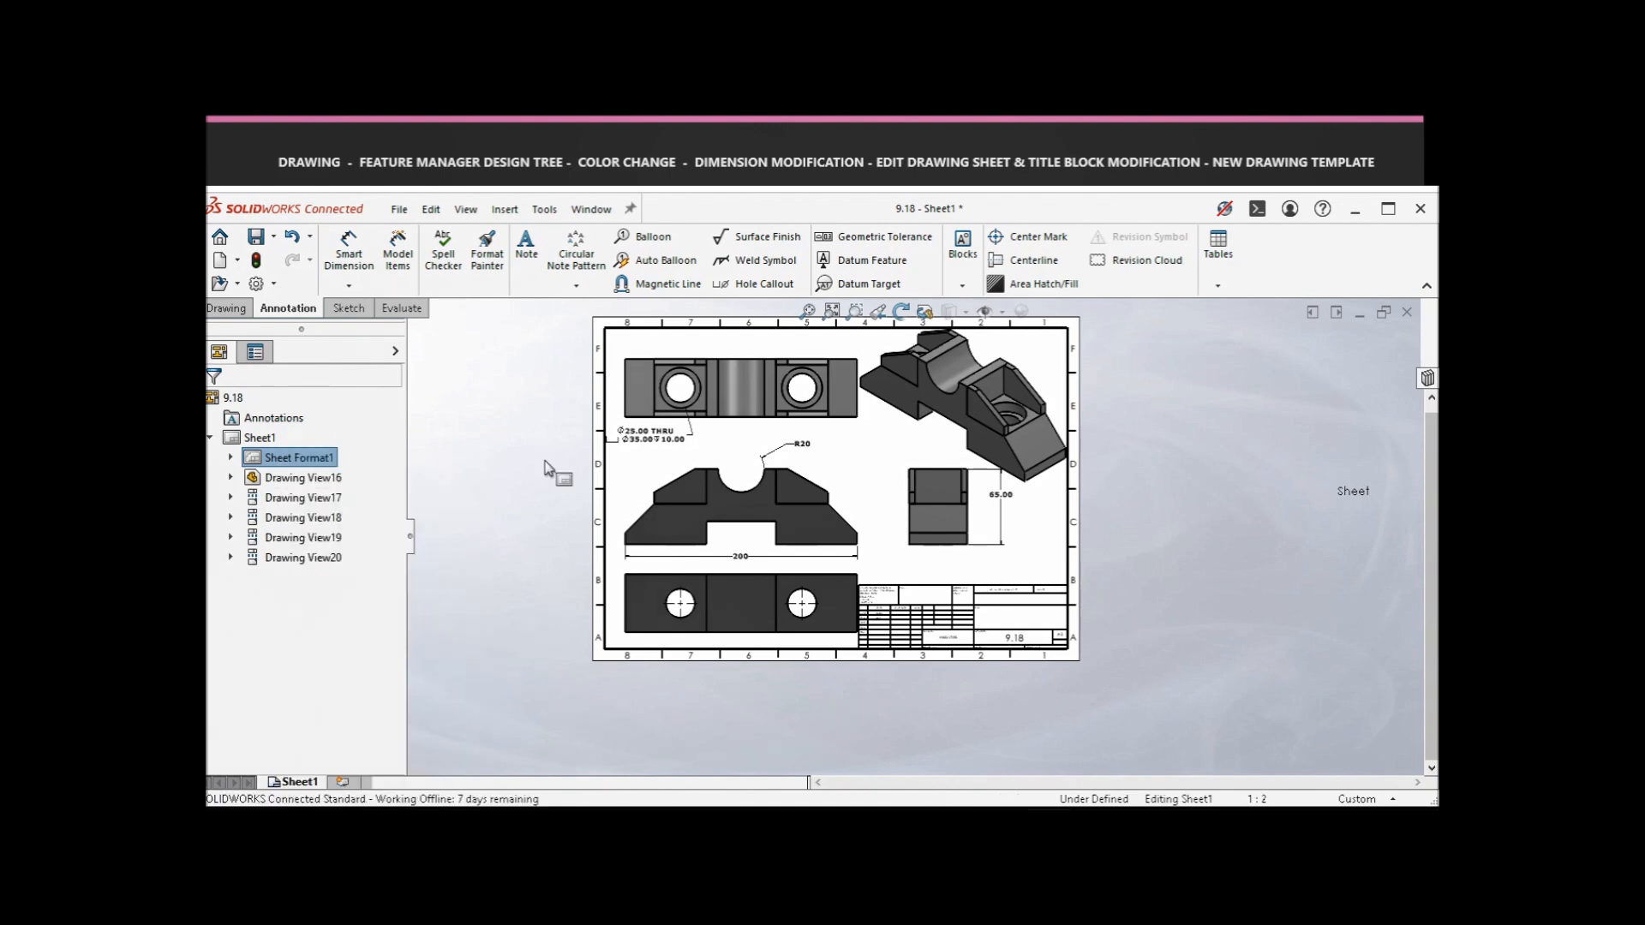
# - Open Sheet1's sheet format for editing, focusing on the title block
pyautogui.rightClick(1057, 538)
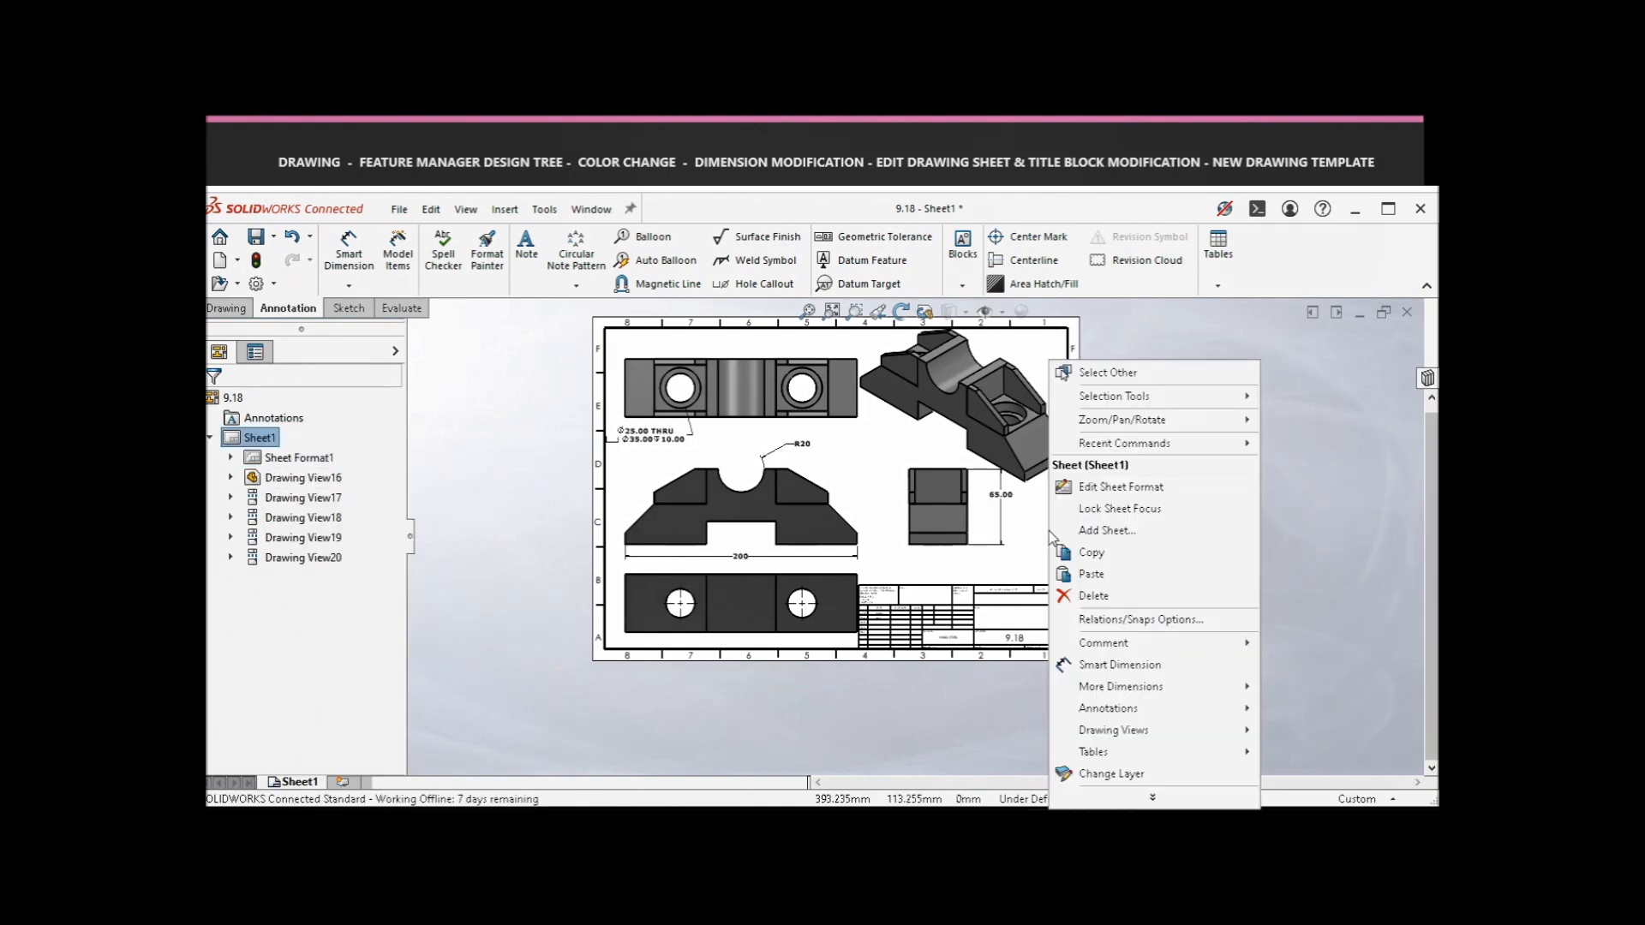
pyautogui.click(1144, 486)
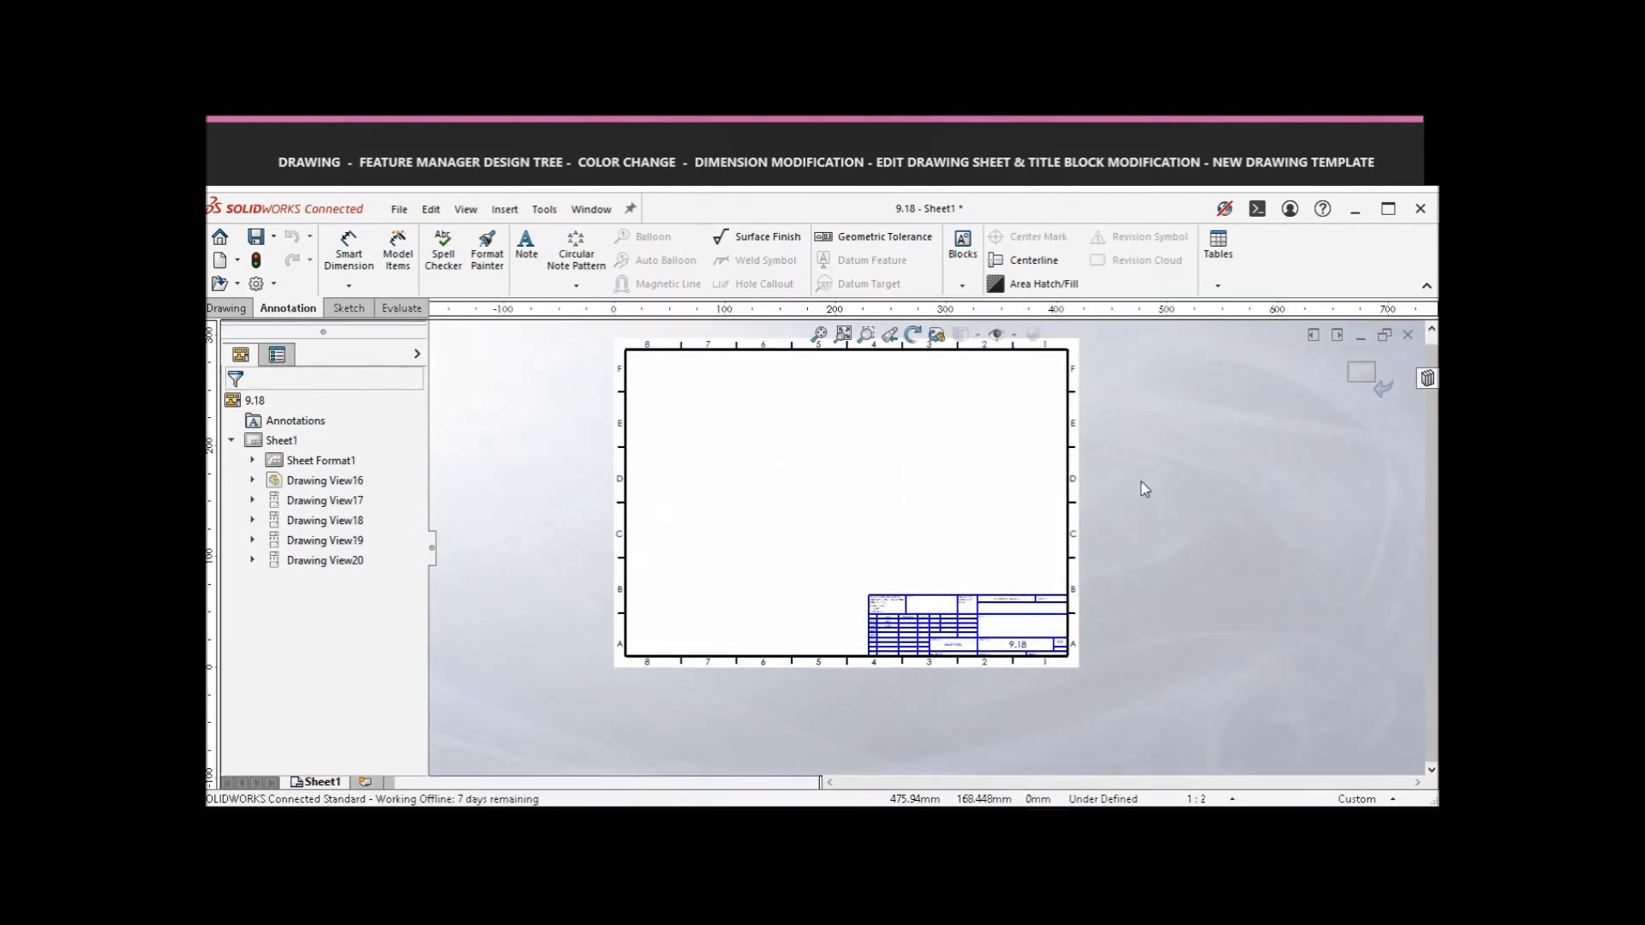
pyautogui.scroll(-2, 1030, 599)
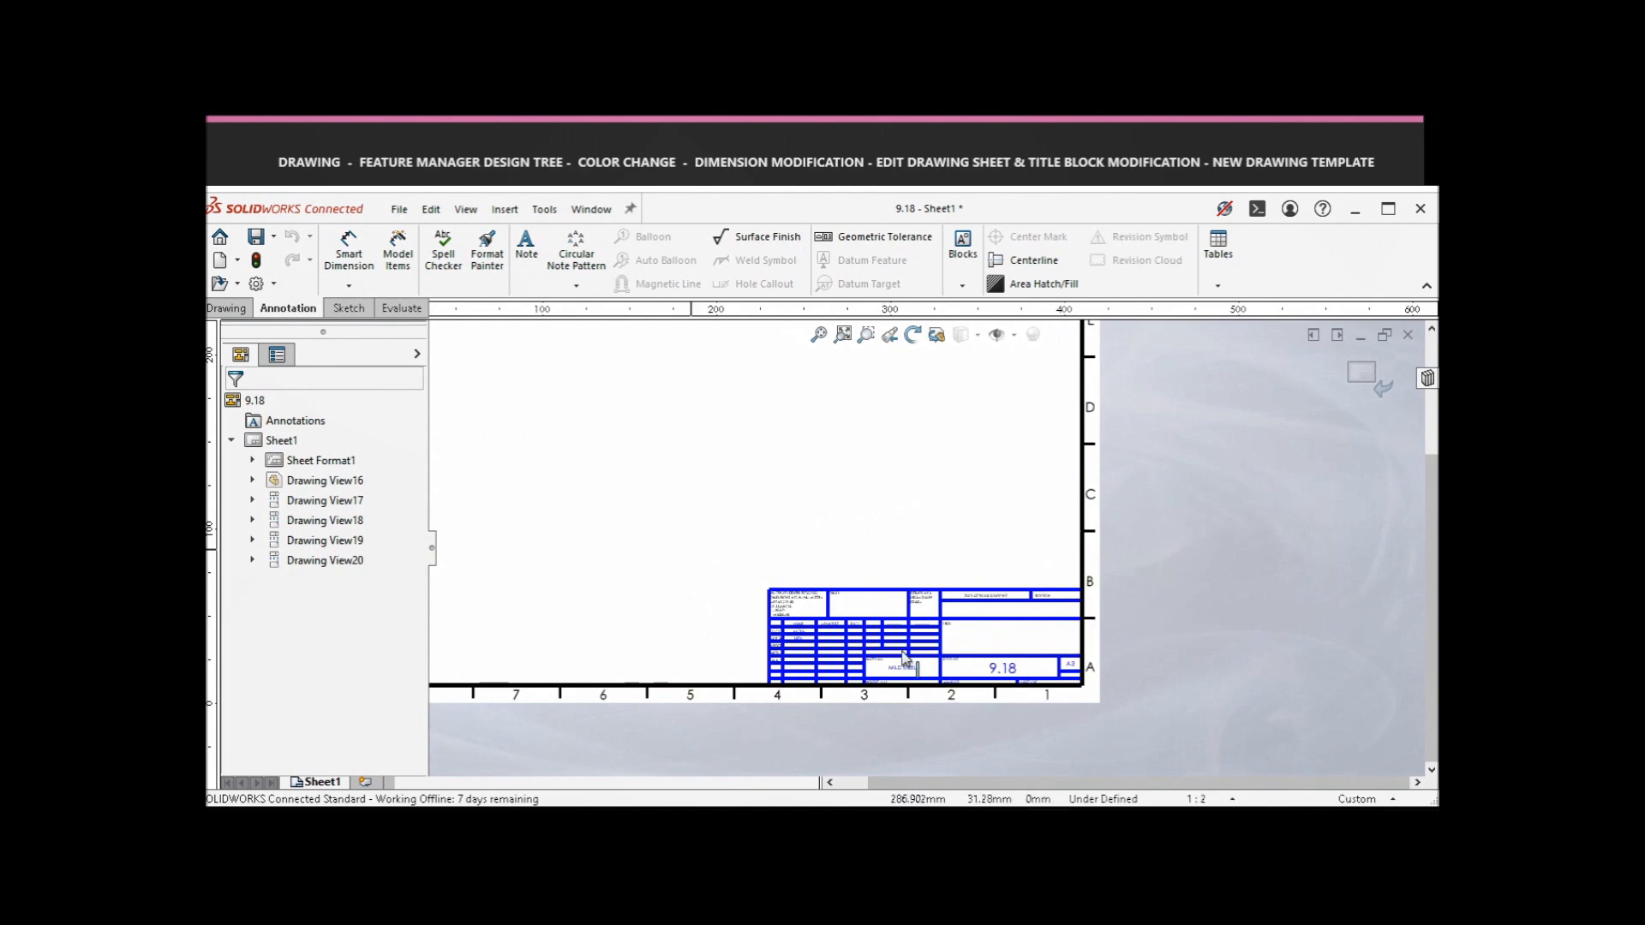
pyautogui.scroll(-1, 891, 621)
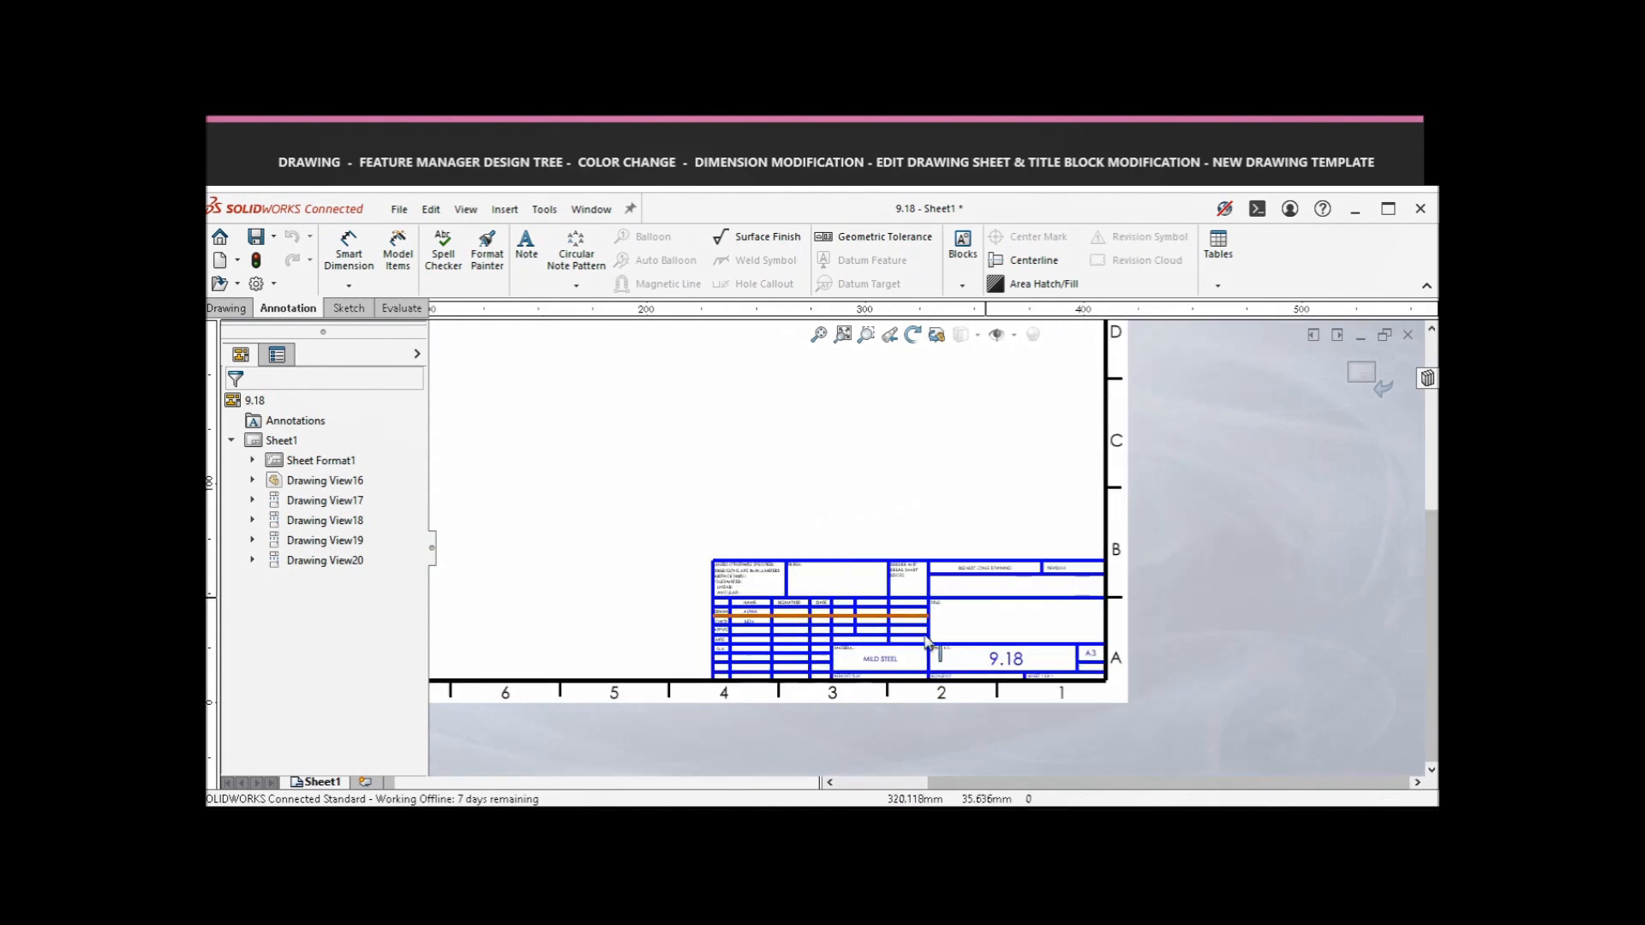
pyautogui.scroll(-1, 972, 635)
pyautogui.scroll(-2, 960, 638)
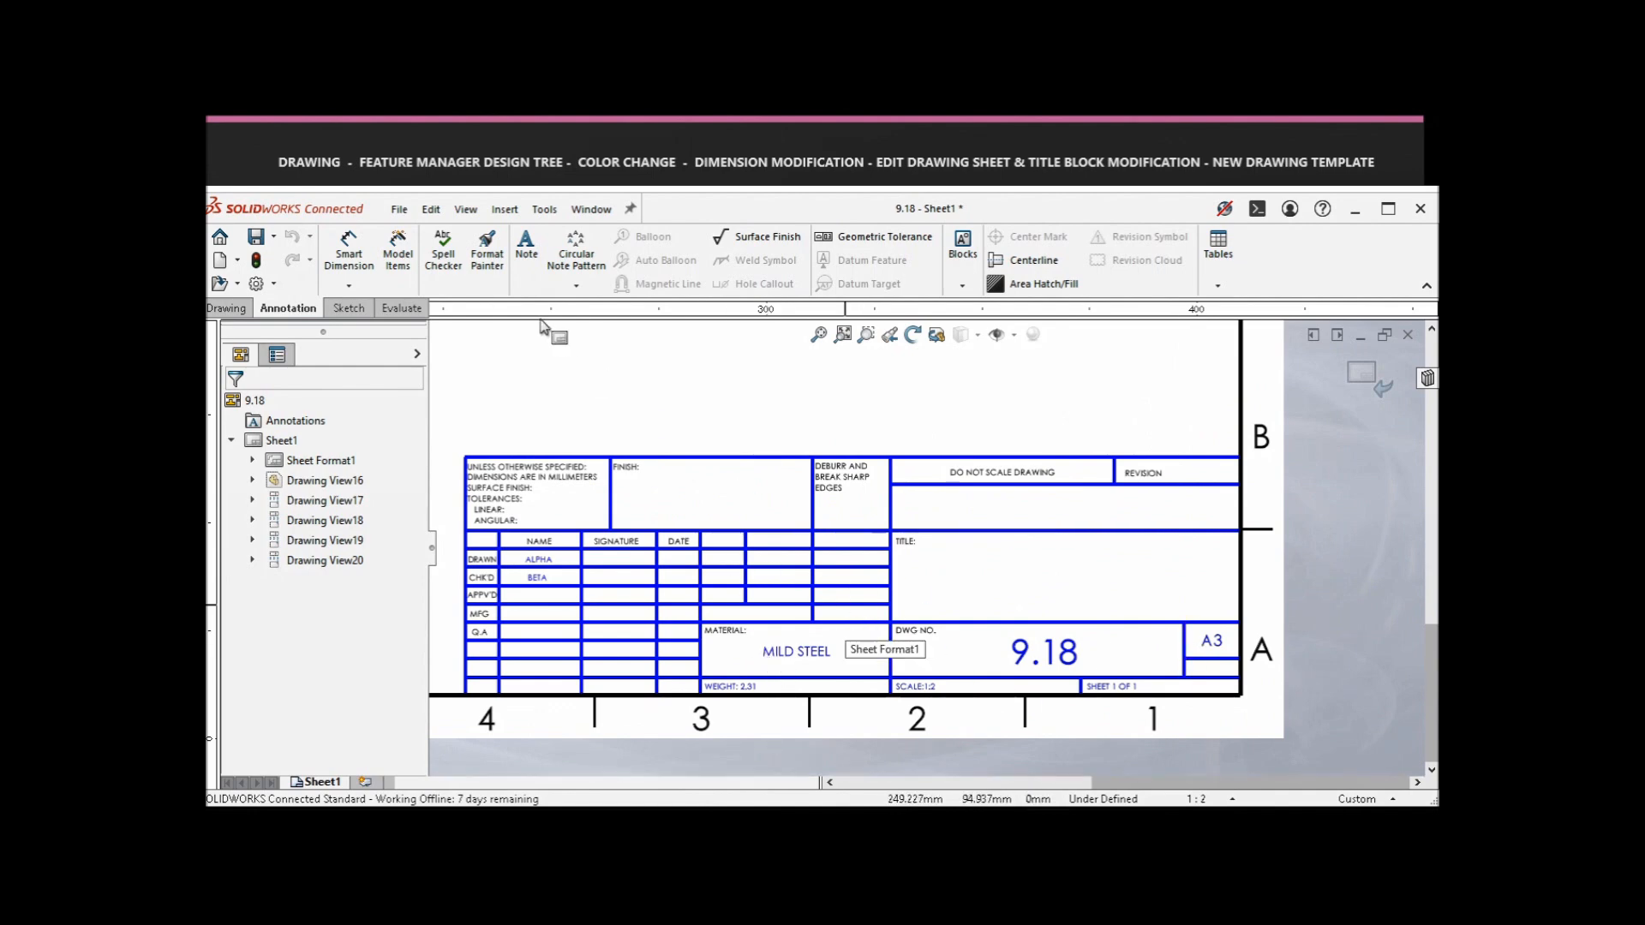
# - Power trim the horizontal lines out of the title block's Signature column and finish the trim
pyautogui.click(346, 310)
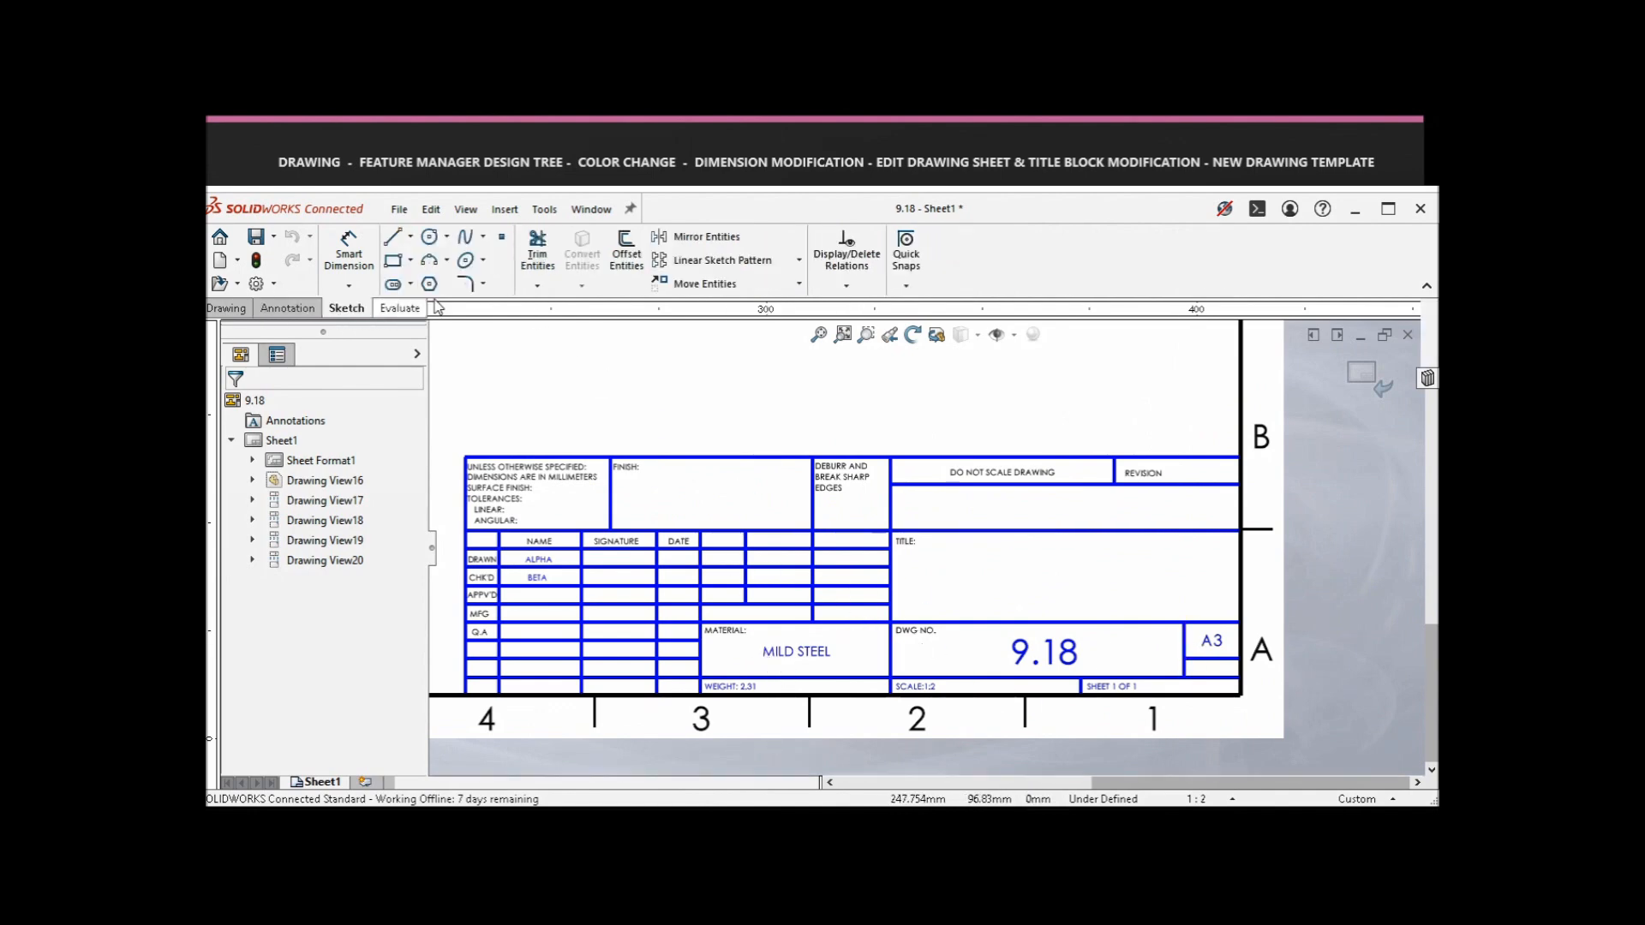
pyautogui.click(537, 250)
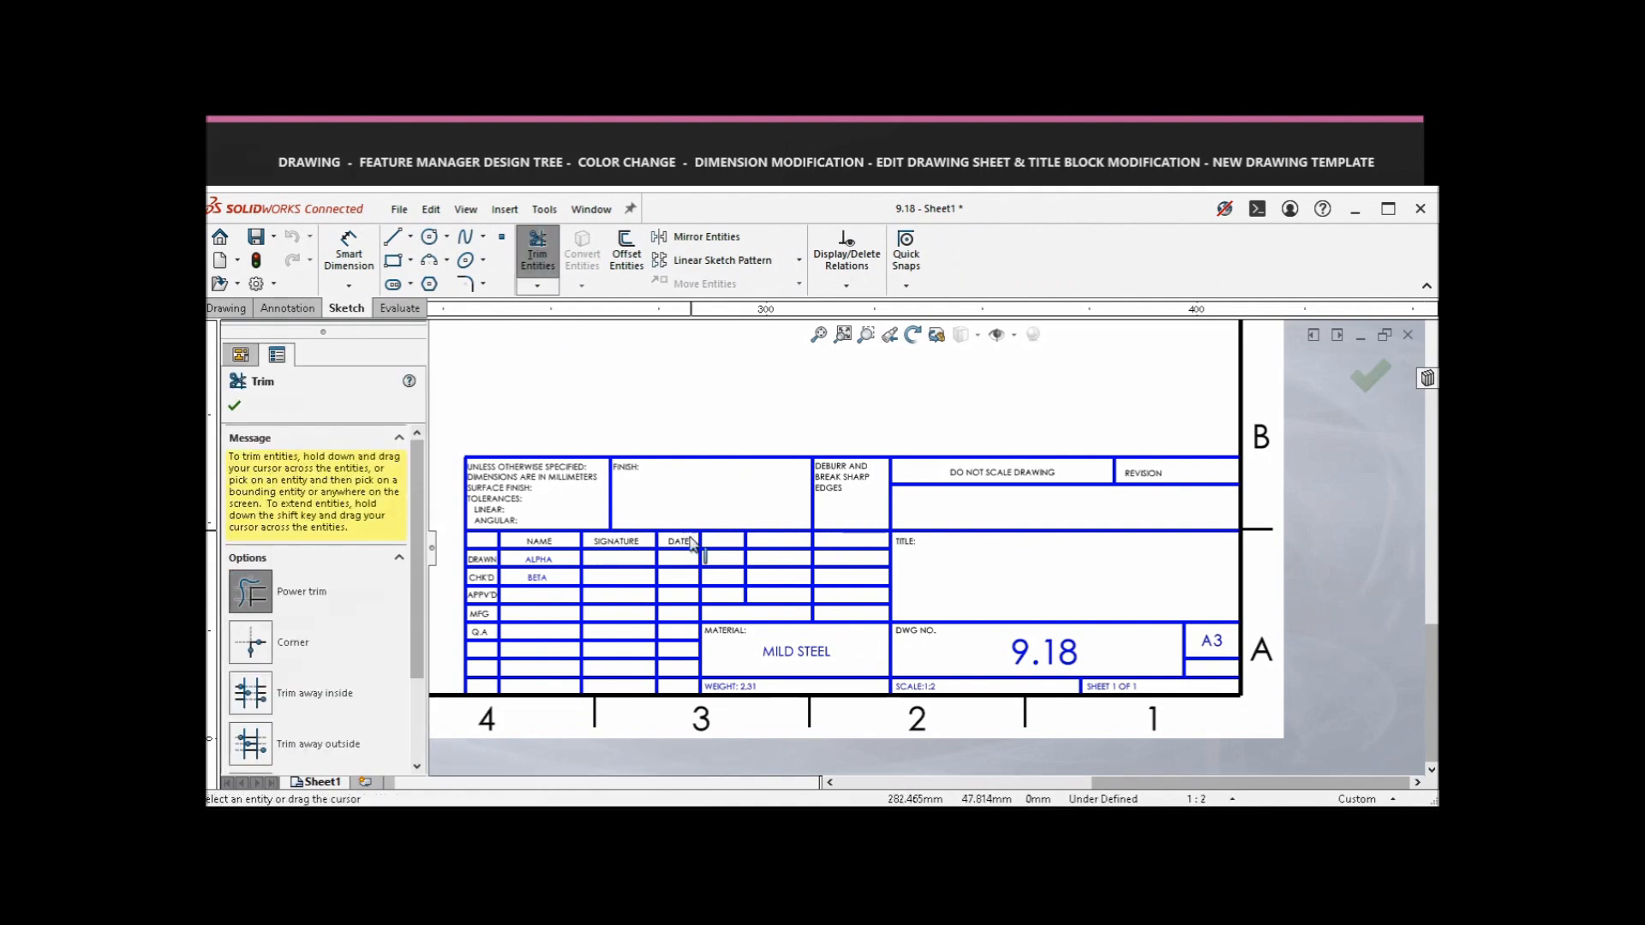
pyautogui.moveTo(638, 673); pyautogui.dragTo(625, 545)
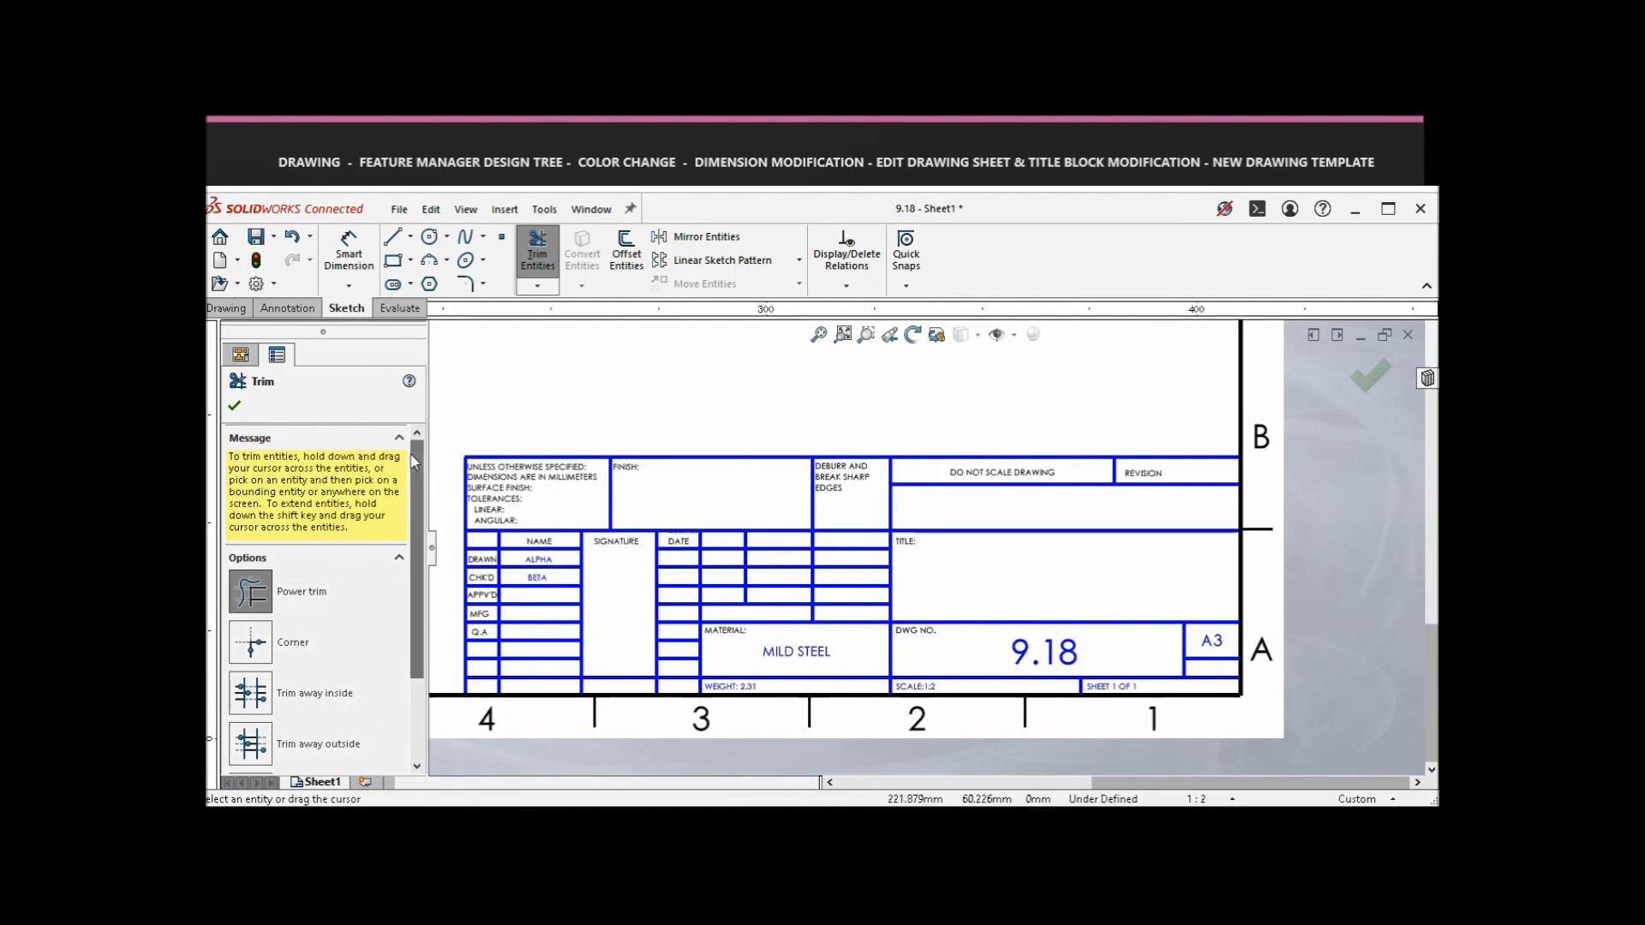
pyautogui.click(233, 405)
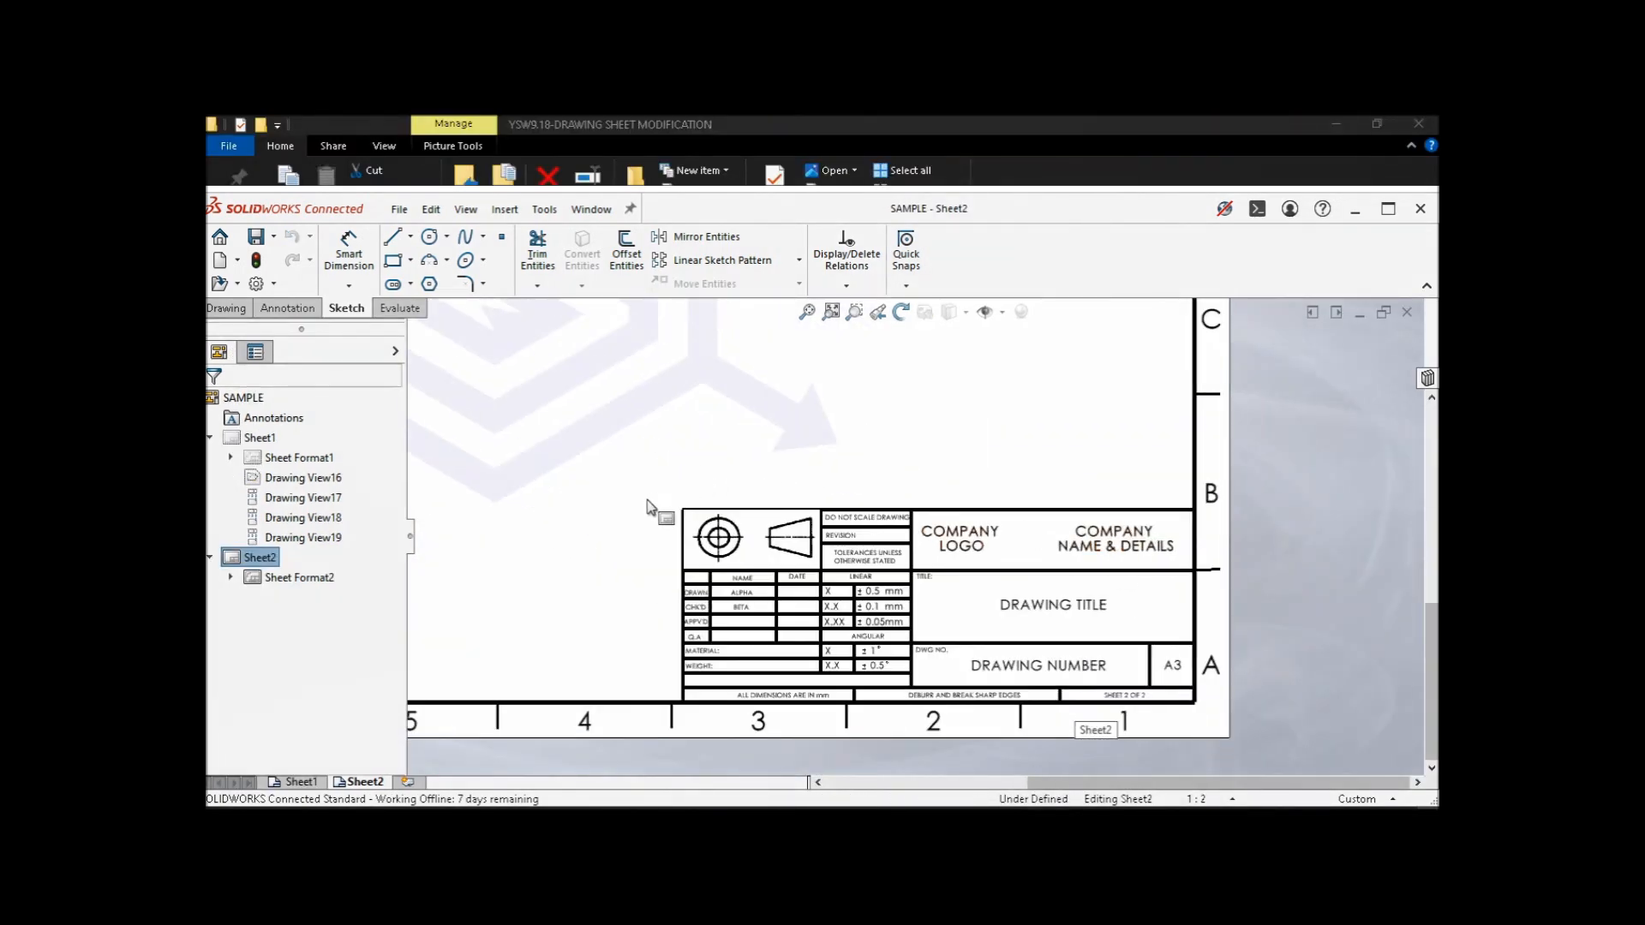
# - Compare the customized title block on Sheet2 of the SAMPLE drawing with the standard title block on Sheet1
pyautogui.scroll(-3, 743, 615)
pyautogui.scroll(-2, 1336, 685)
pyautogui.scroll(4, 836, 562)
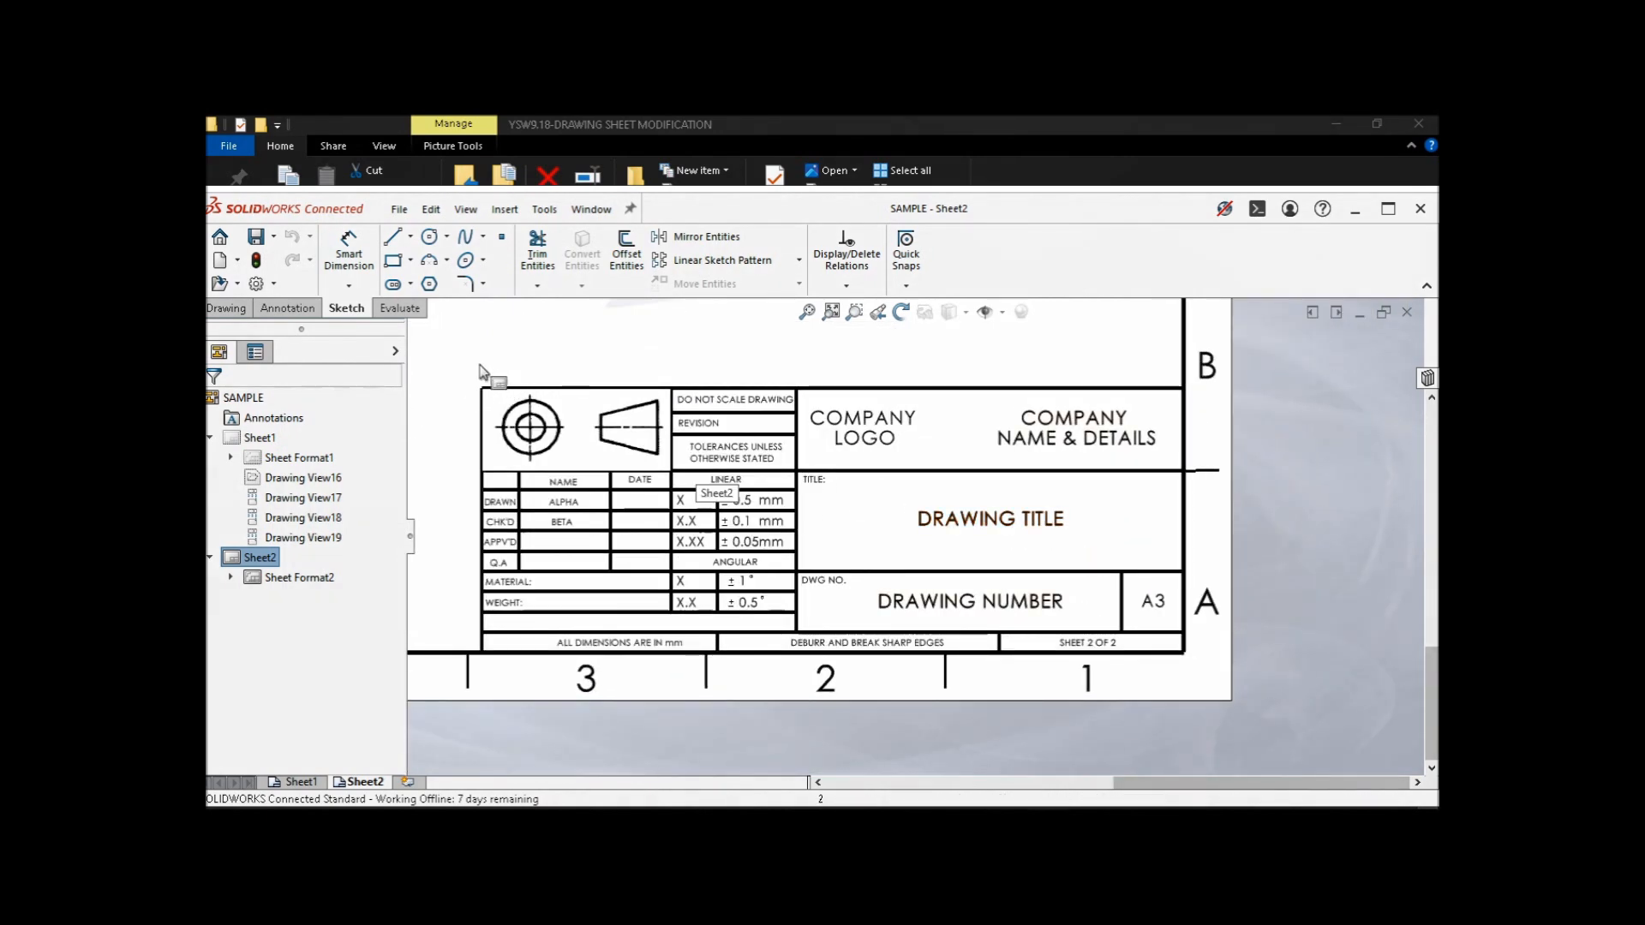
pyautogui.click(1315, 564)
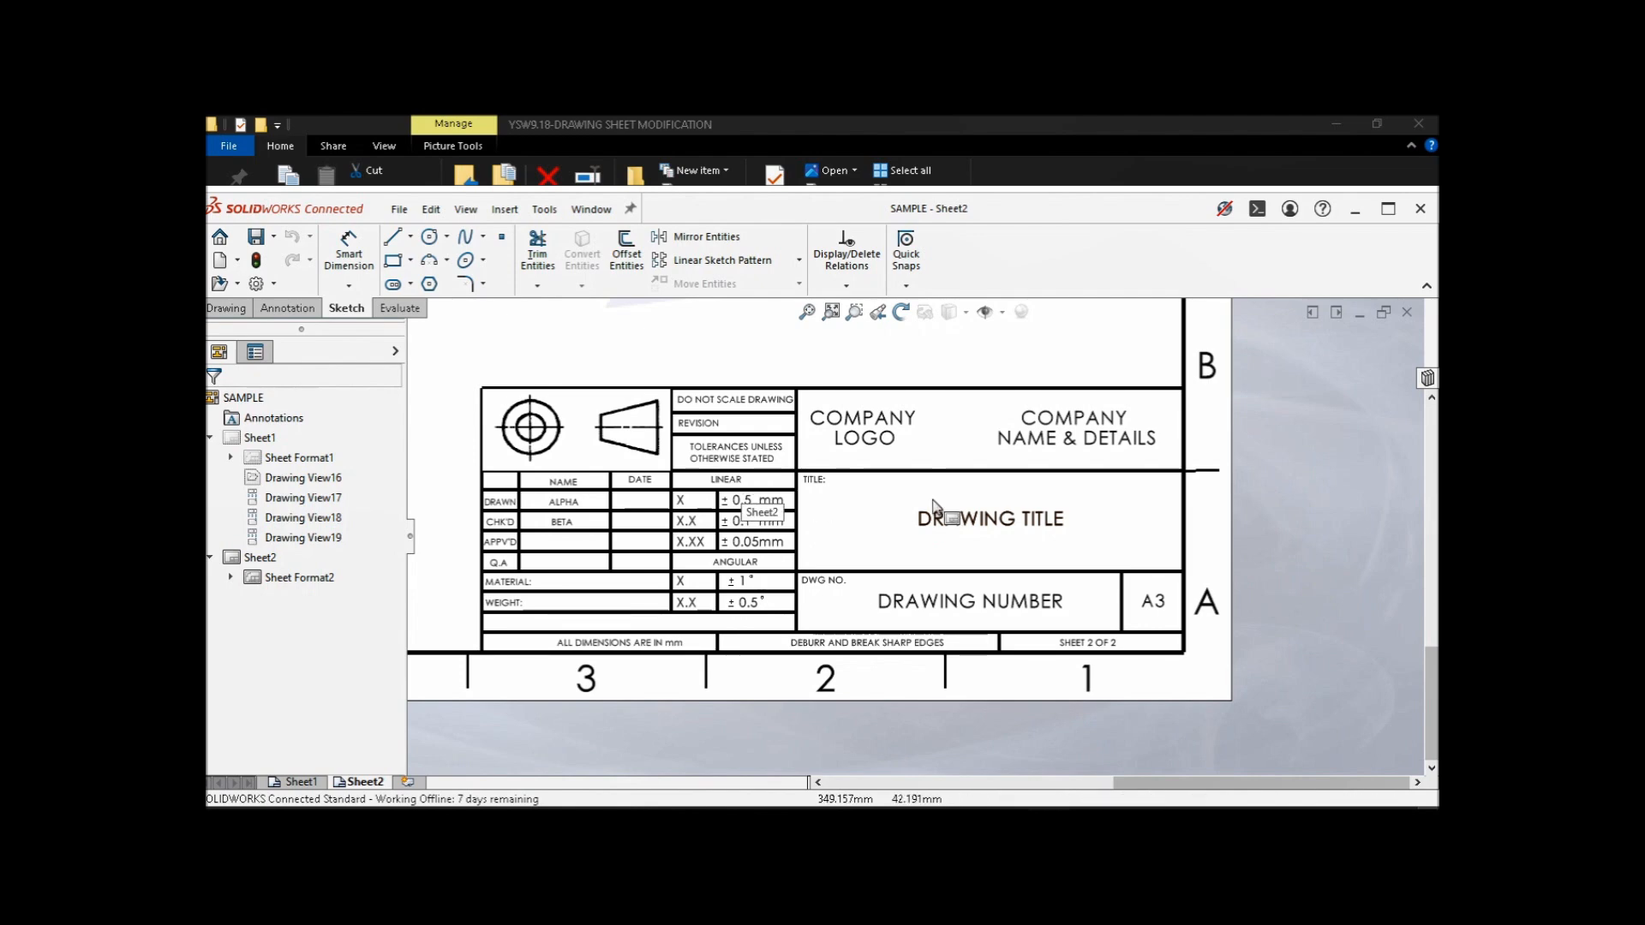
pyautogui.click(296, 781)
pyautogui.scroll(-2, 983, 593)
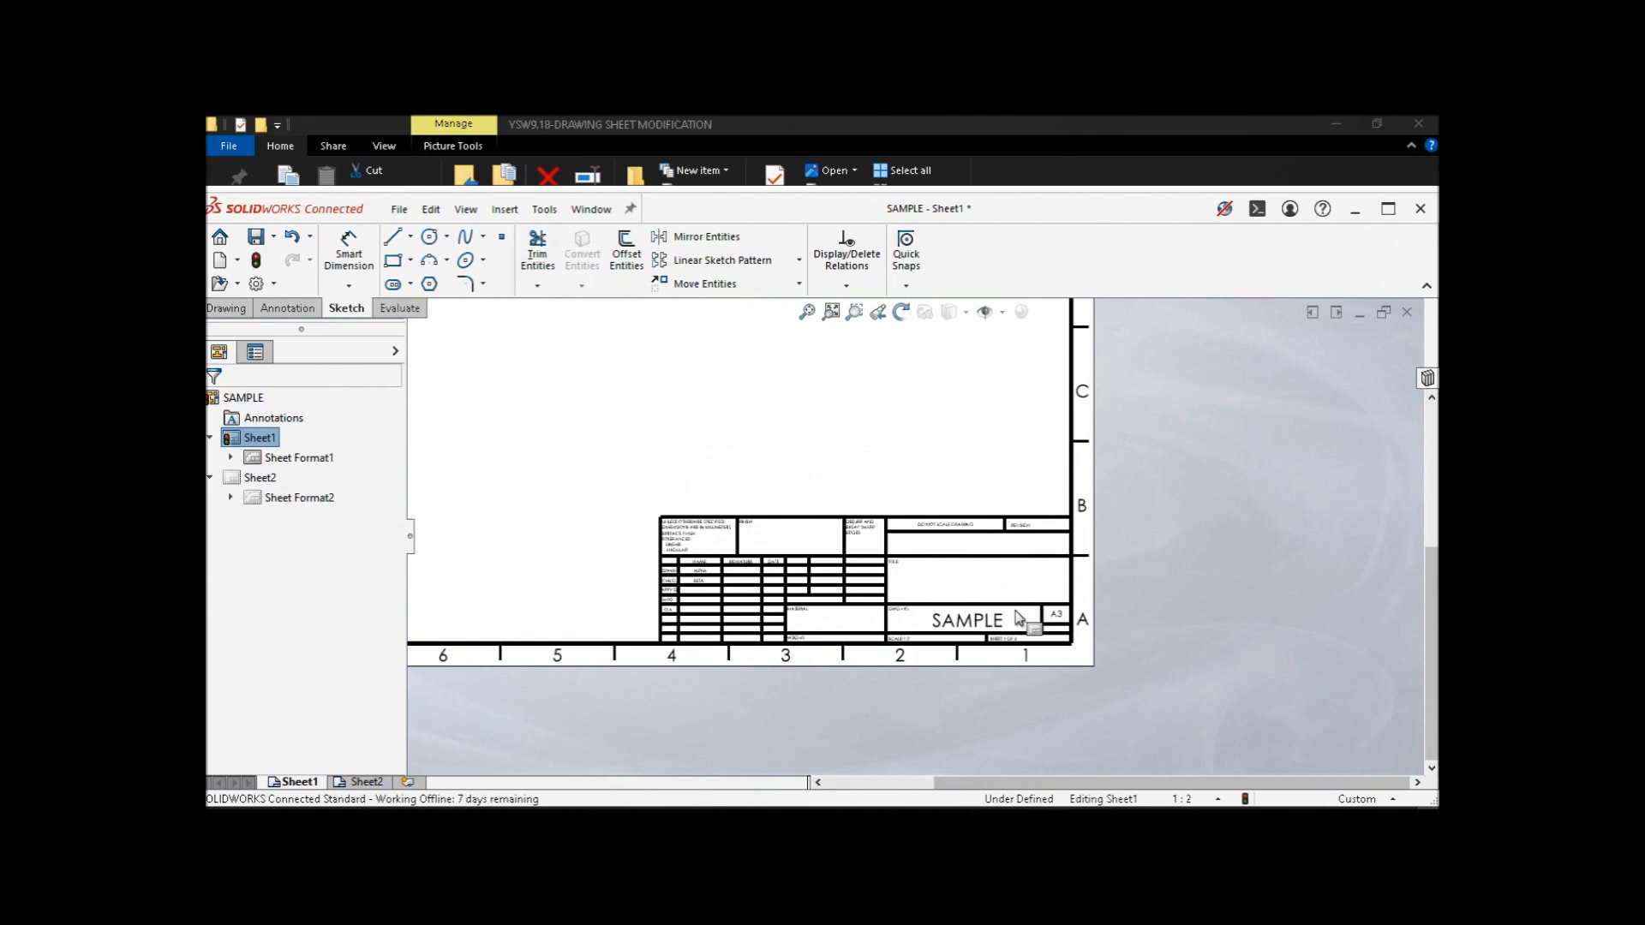
pyautogui.scroll(-2, 735, 496)
pyautogui.scroll(-2, 684, 668)
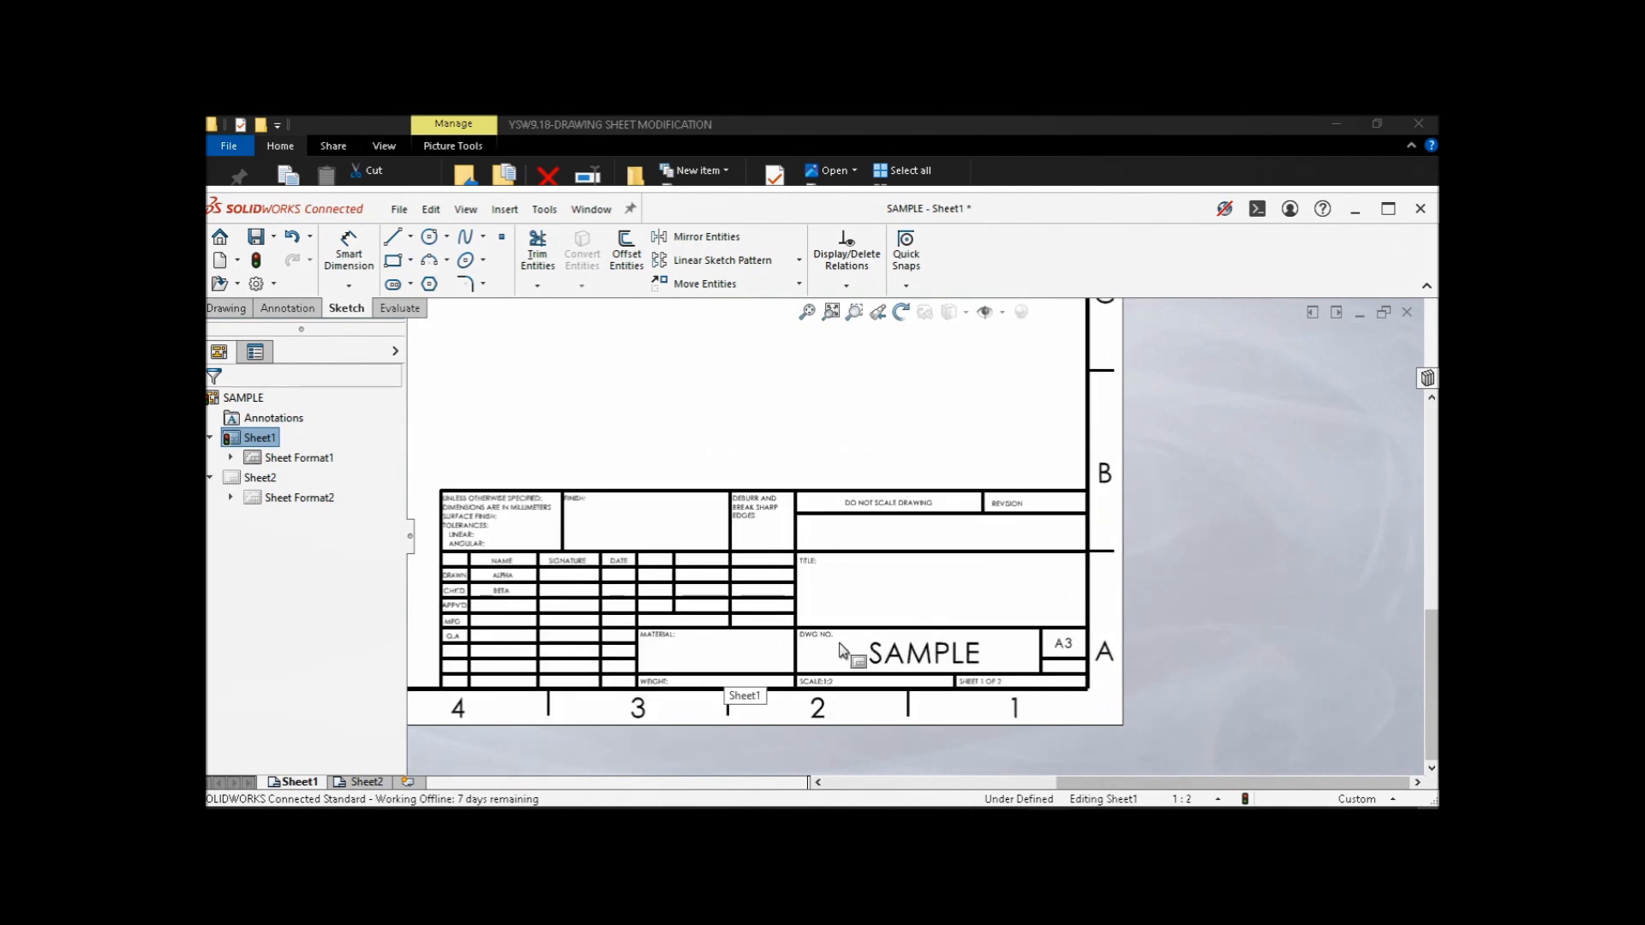
pyautogui.click(366, 781)
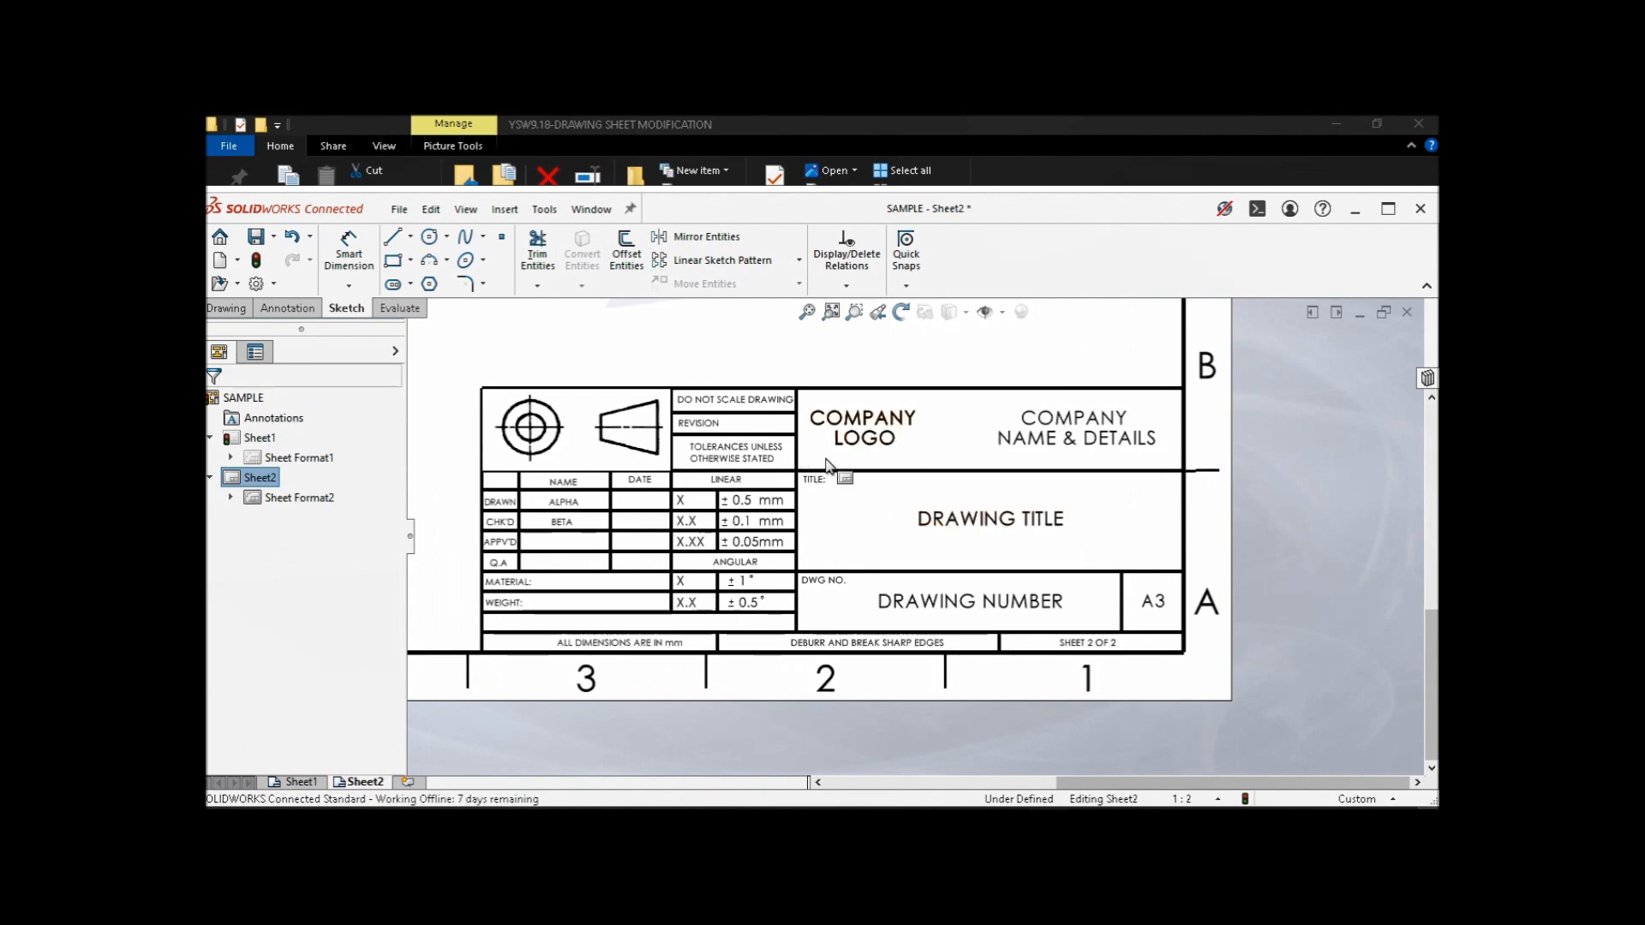
pyautogui.scroll(1, 789, 457)
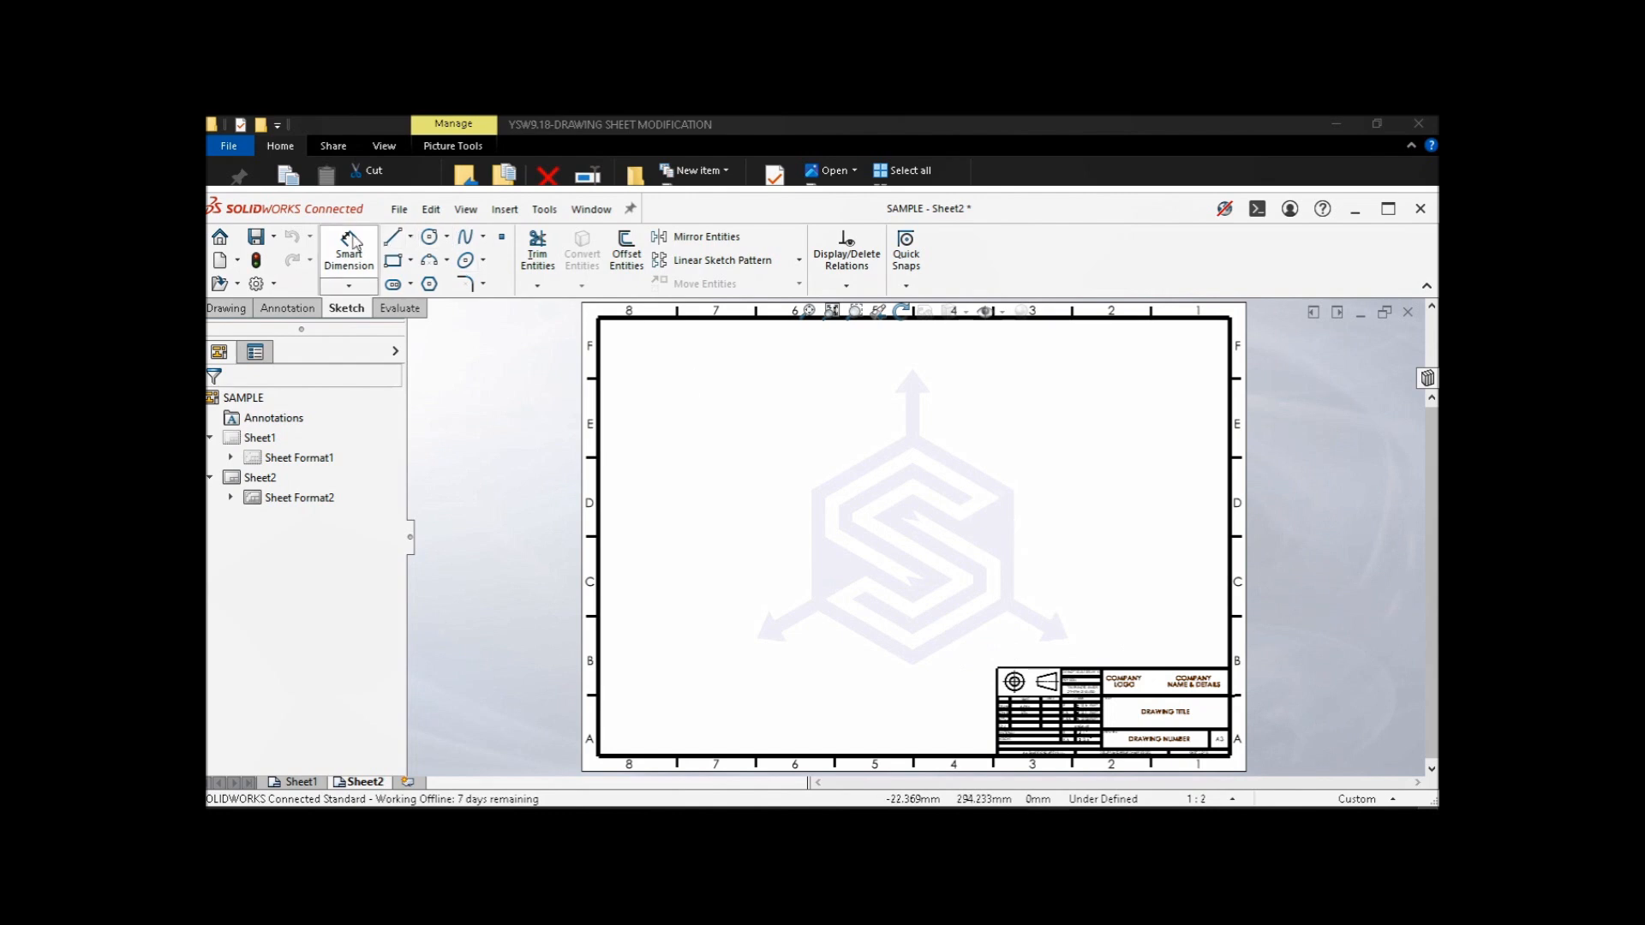
# - Start saving the drawing as a new file with the Drawing Templates (*.drwdot) file type
pyautogui.click(274, 239)
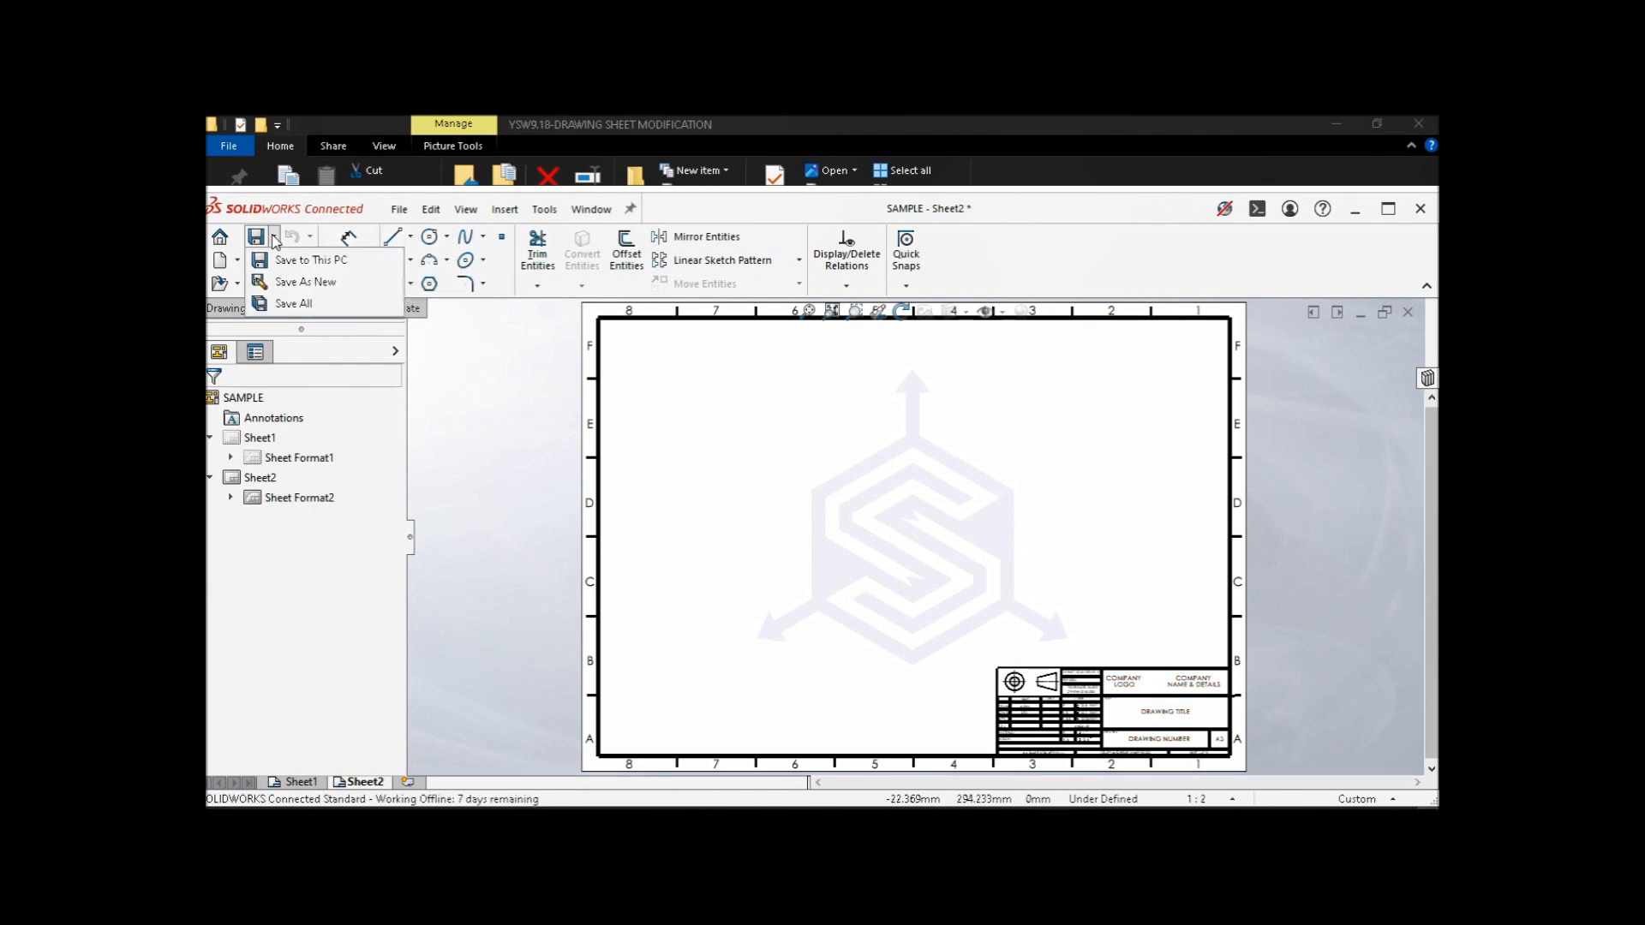
pyautogui.click(285, 282)
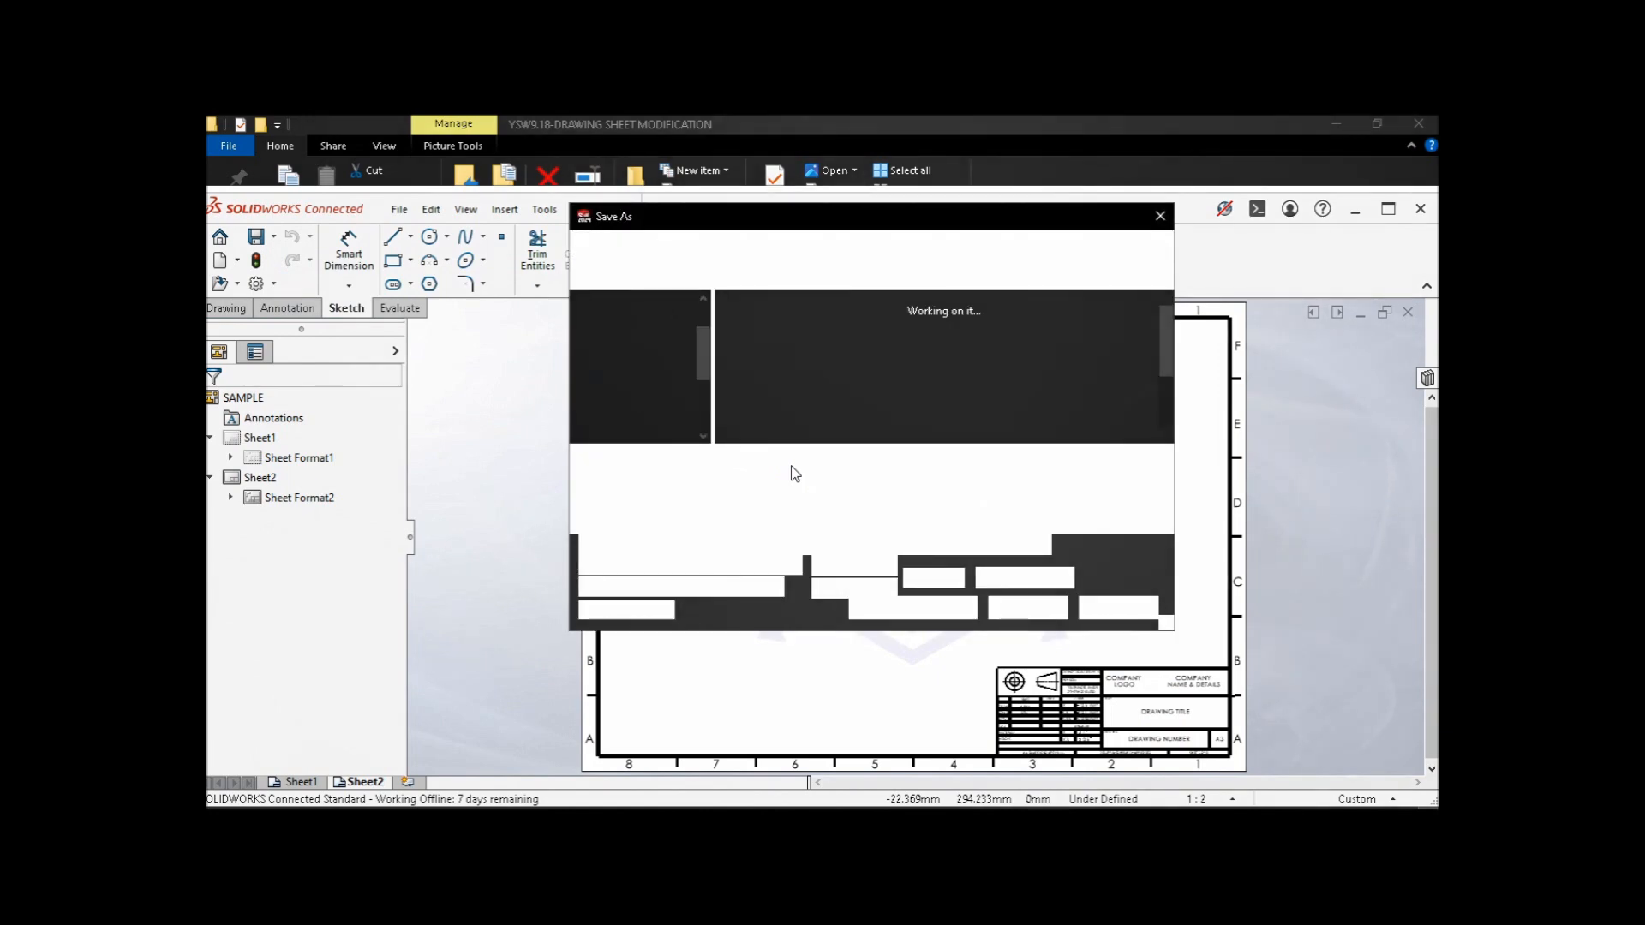
pyautogui.click(817, 488)
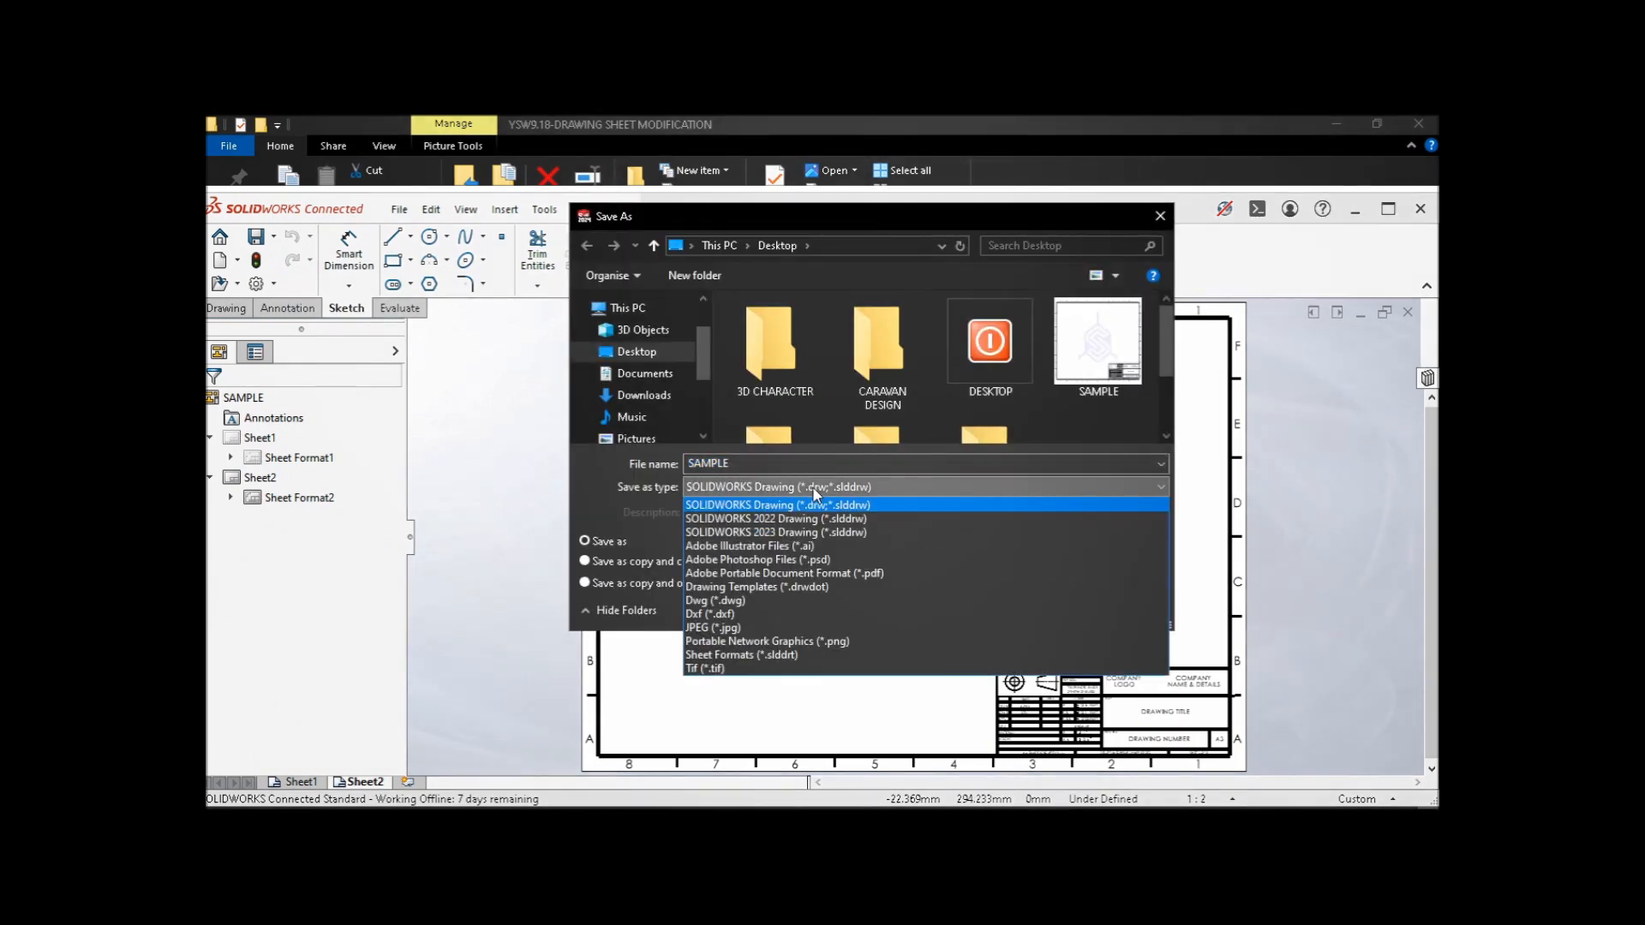
pyautogui.click(815, 586)
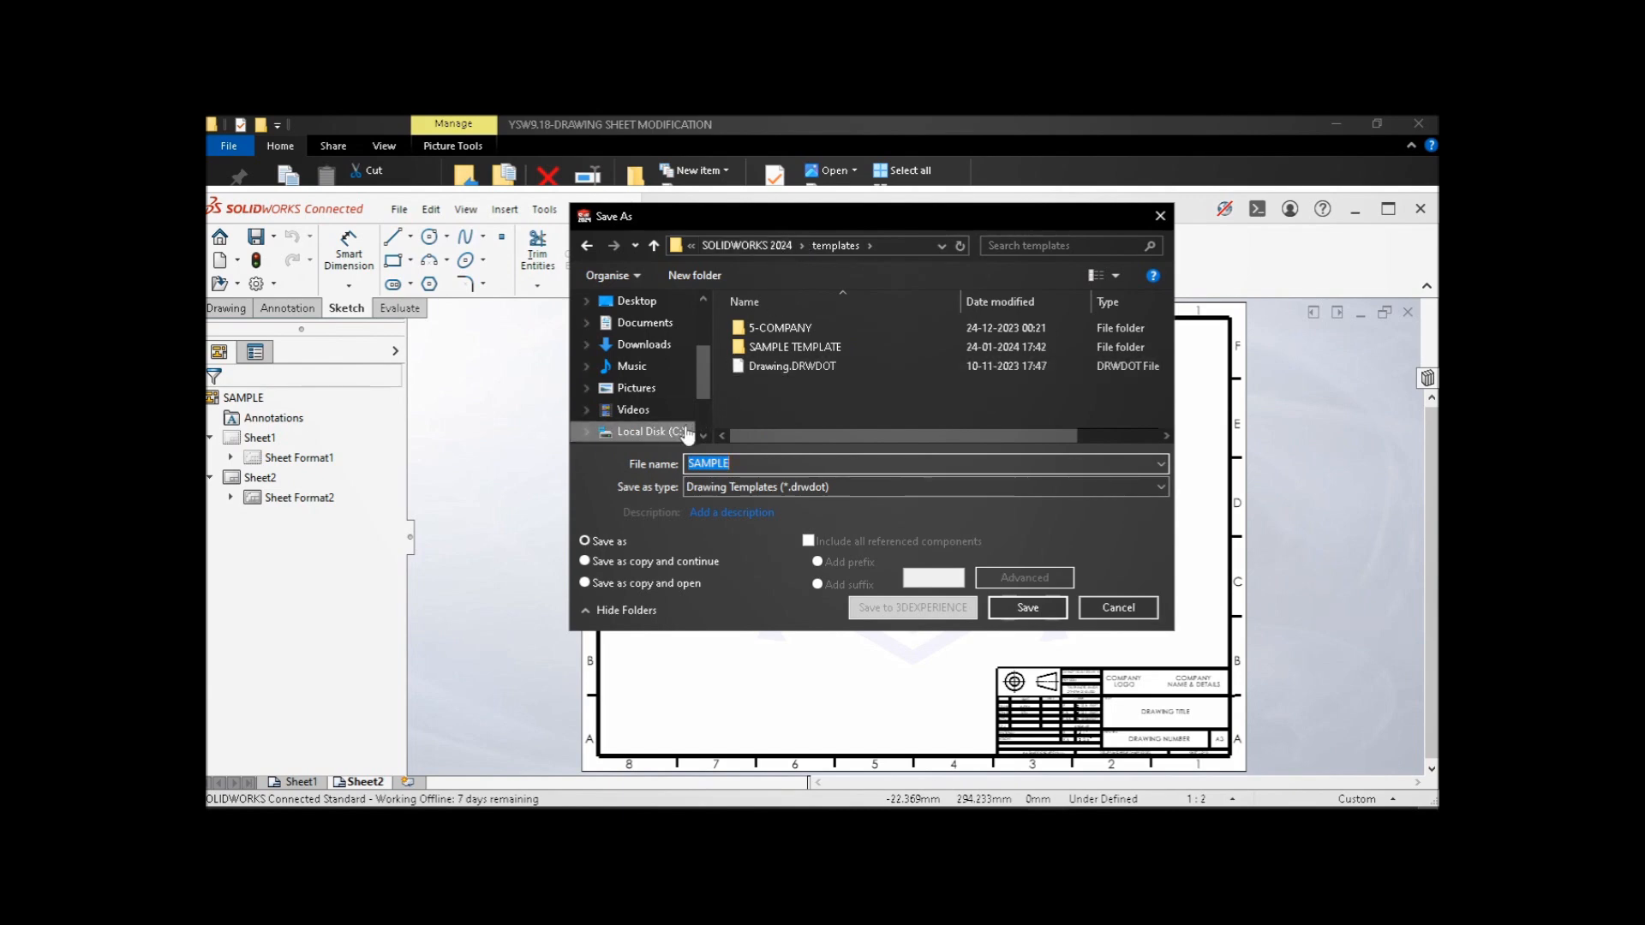
# - Browse the save location to the templates folder under C:\ProgramData\SOLIDWORKS\SOLIDWORKS 2024
pyautogui.click(647, 431)
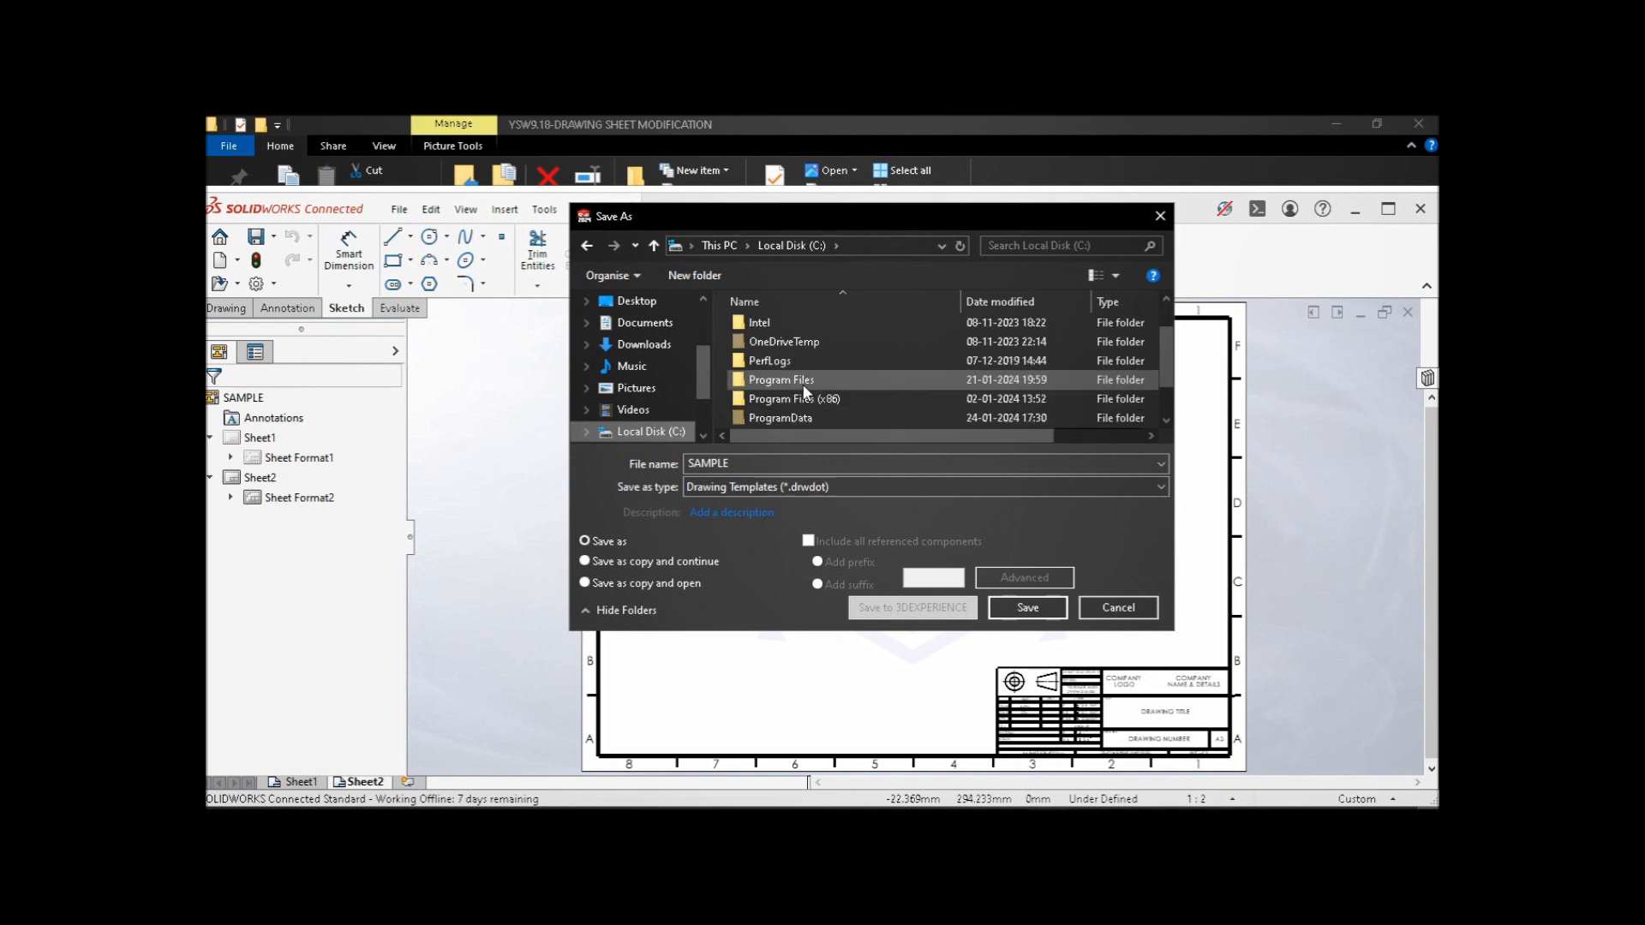
pyautogui.doubleClick(801, 380)
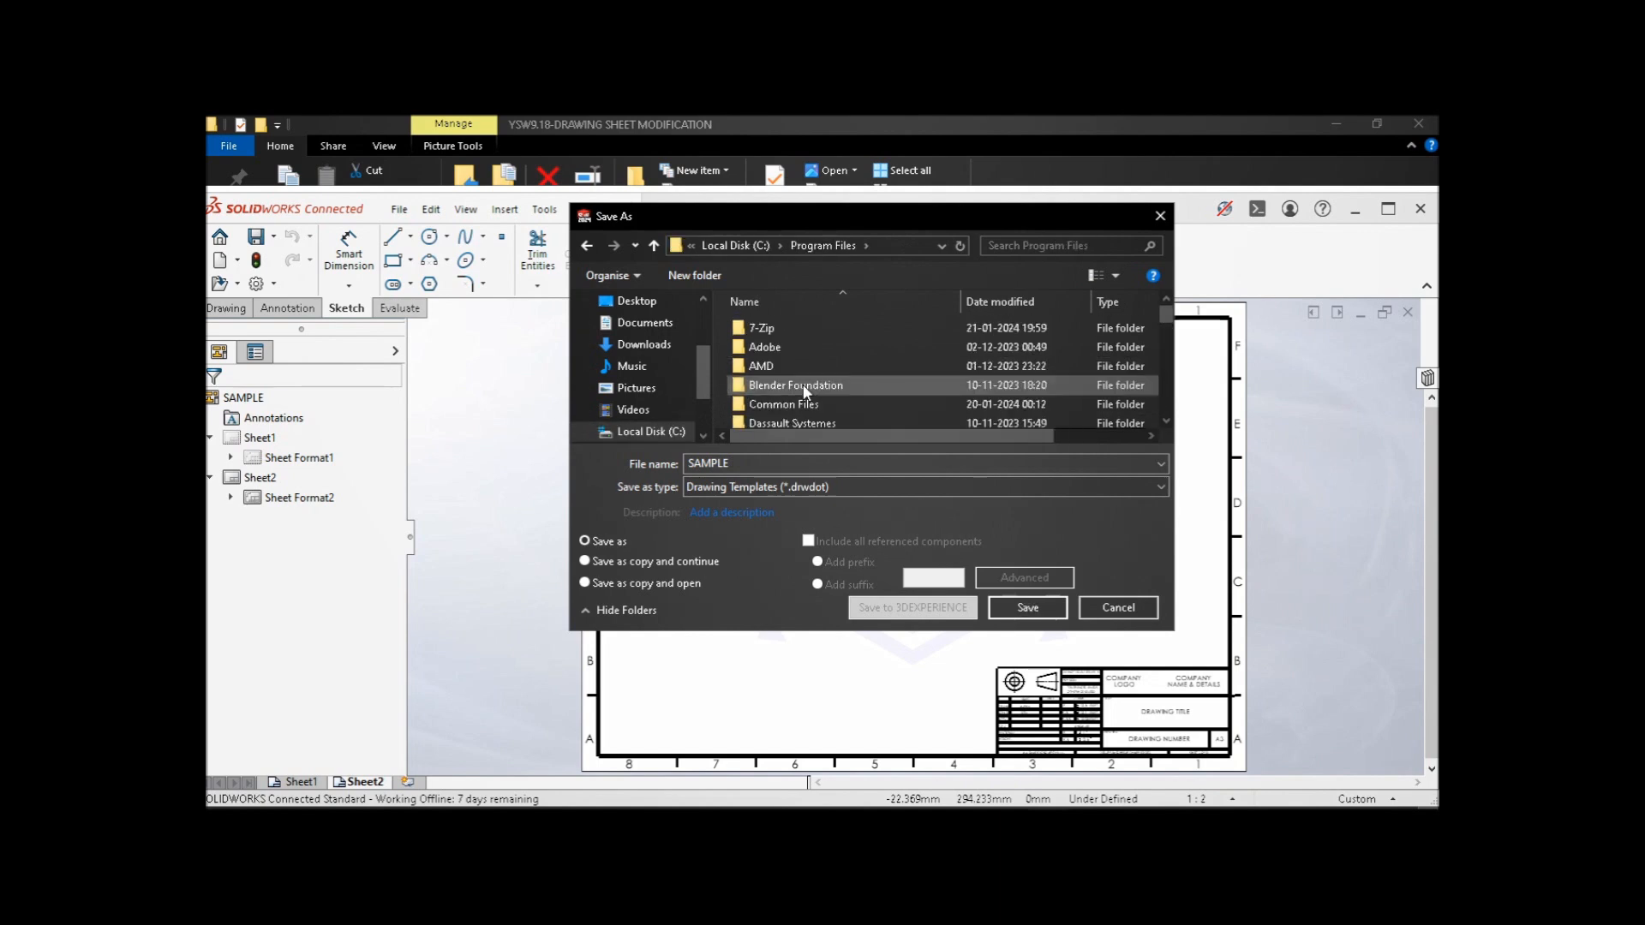
pyautogui.scroll(-2, 829, 388)
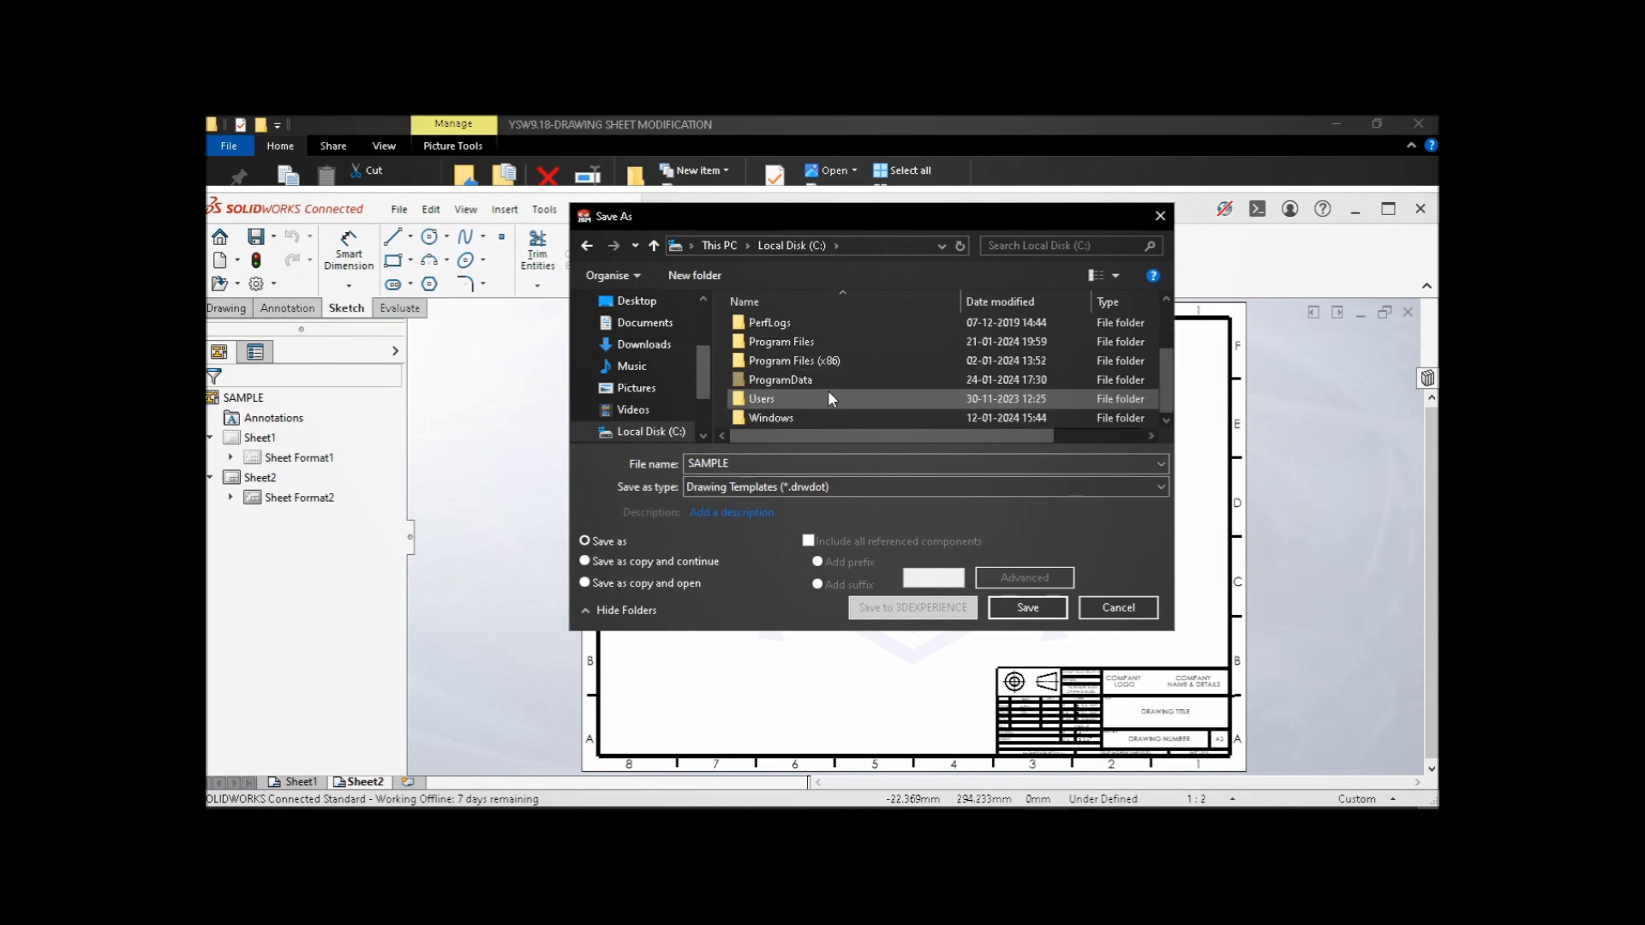
pyautogui.doubleClick(818, 379)
pyautogui.scroll(-10, 831, 388)
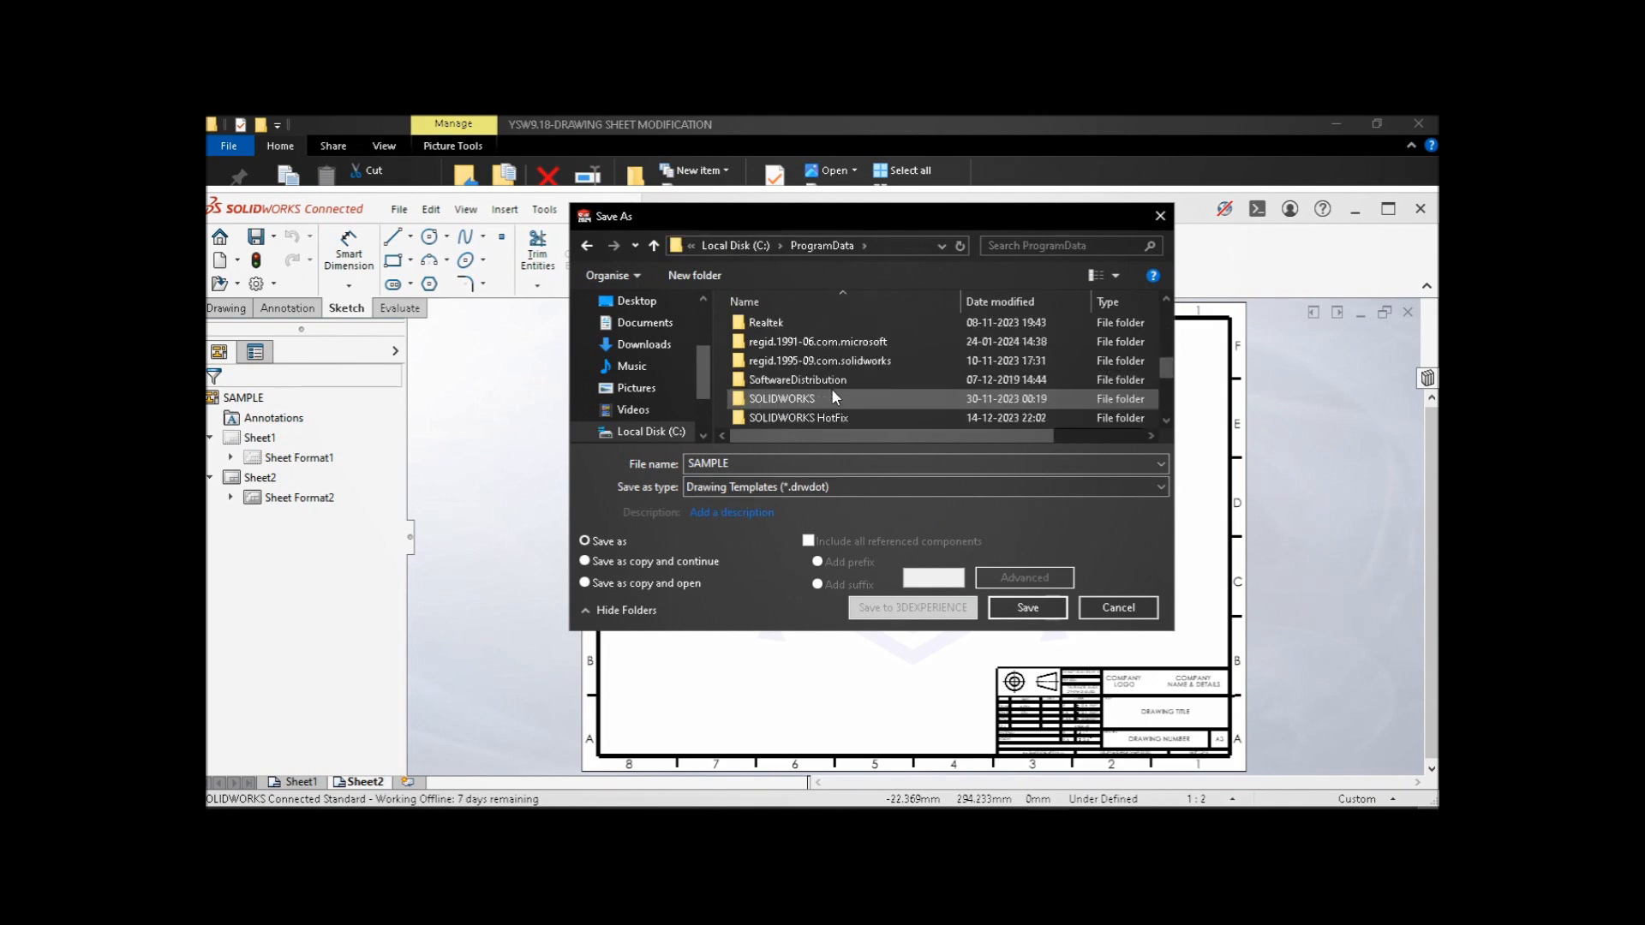
pyautogui.scroll(1, 823, 369)
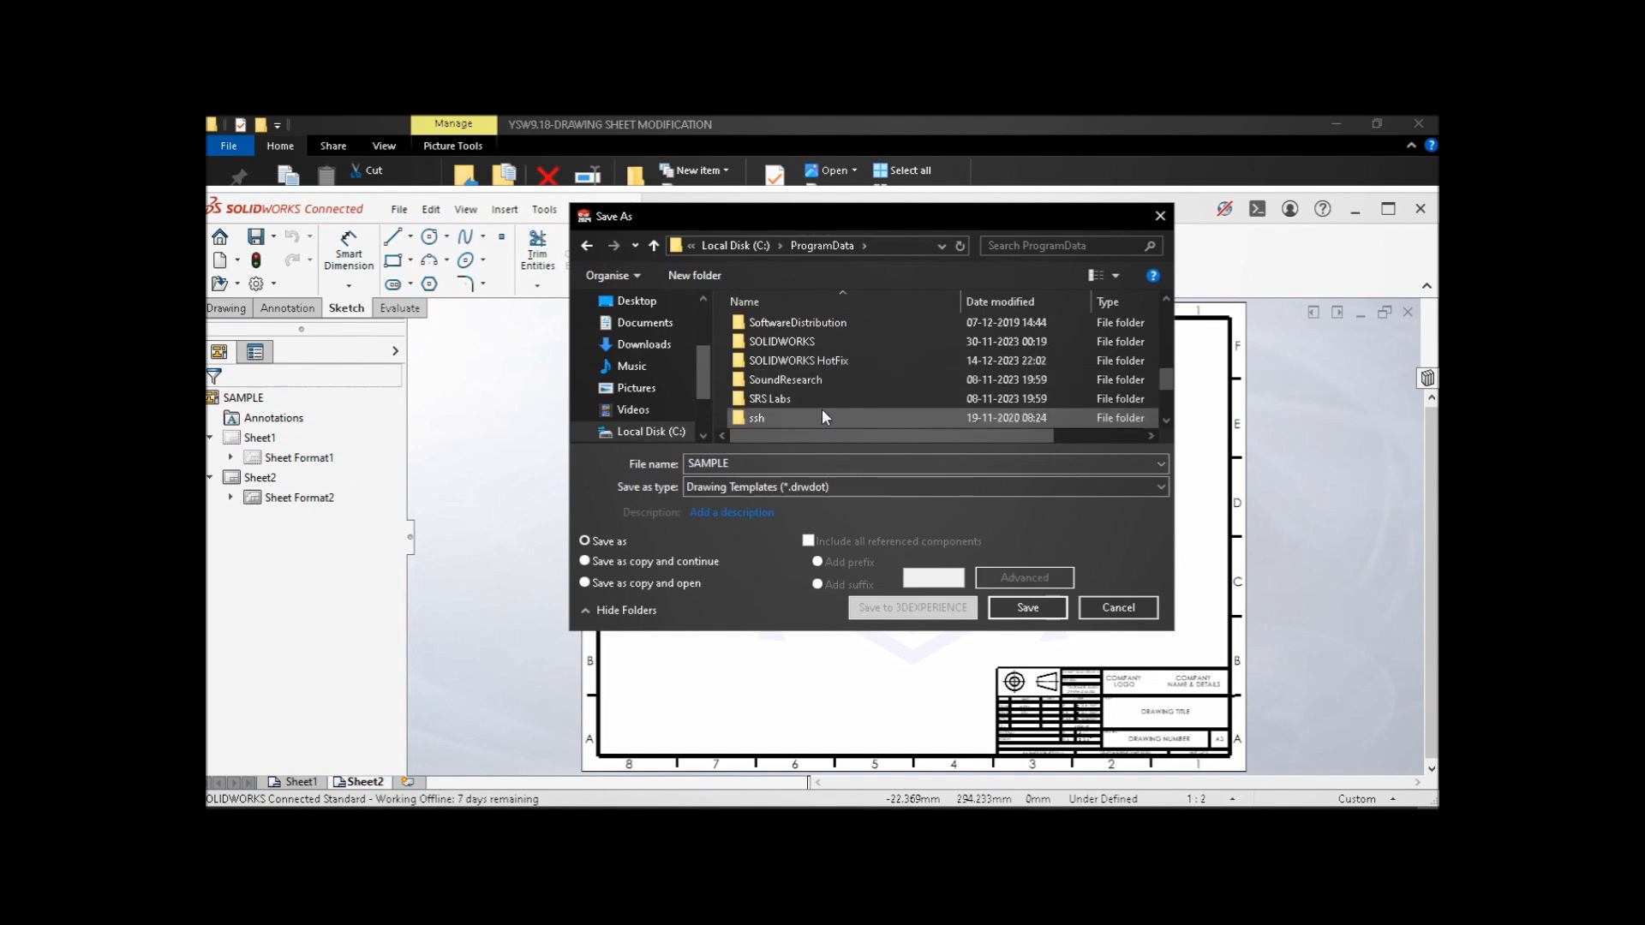
pyautogui.doubleClick(834, 341)
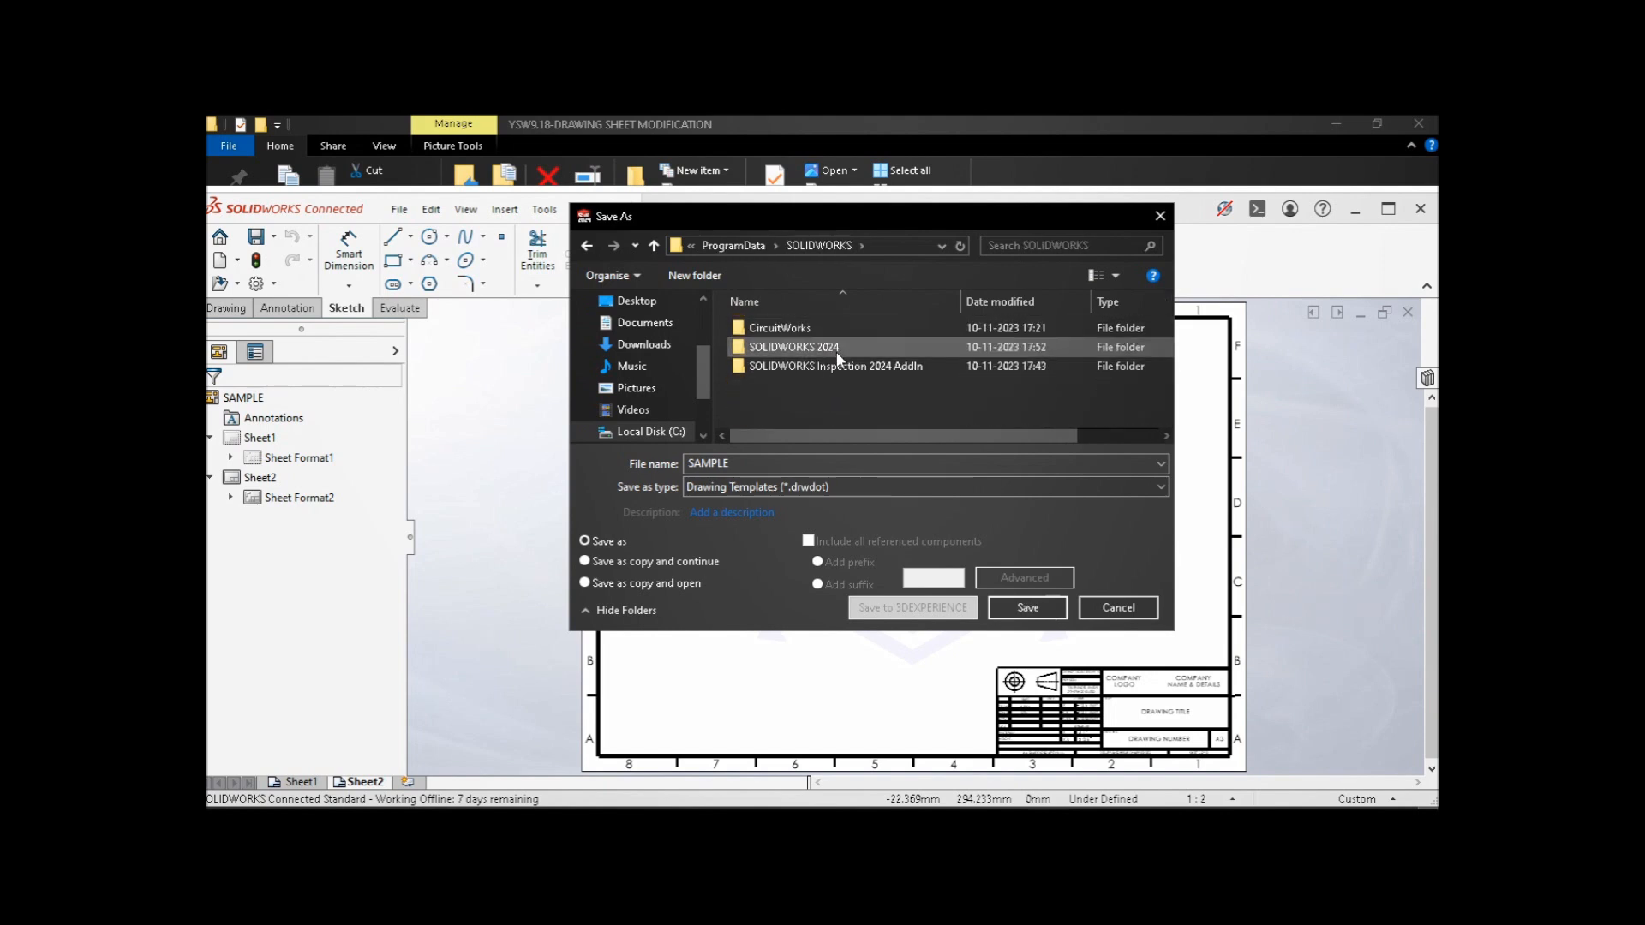
pyautogui.doubleClick(836, 351)
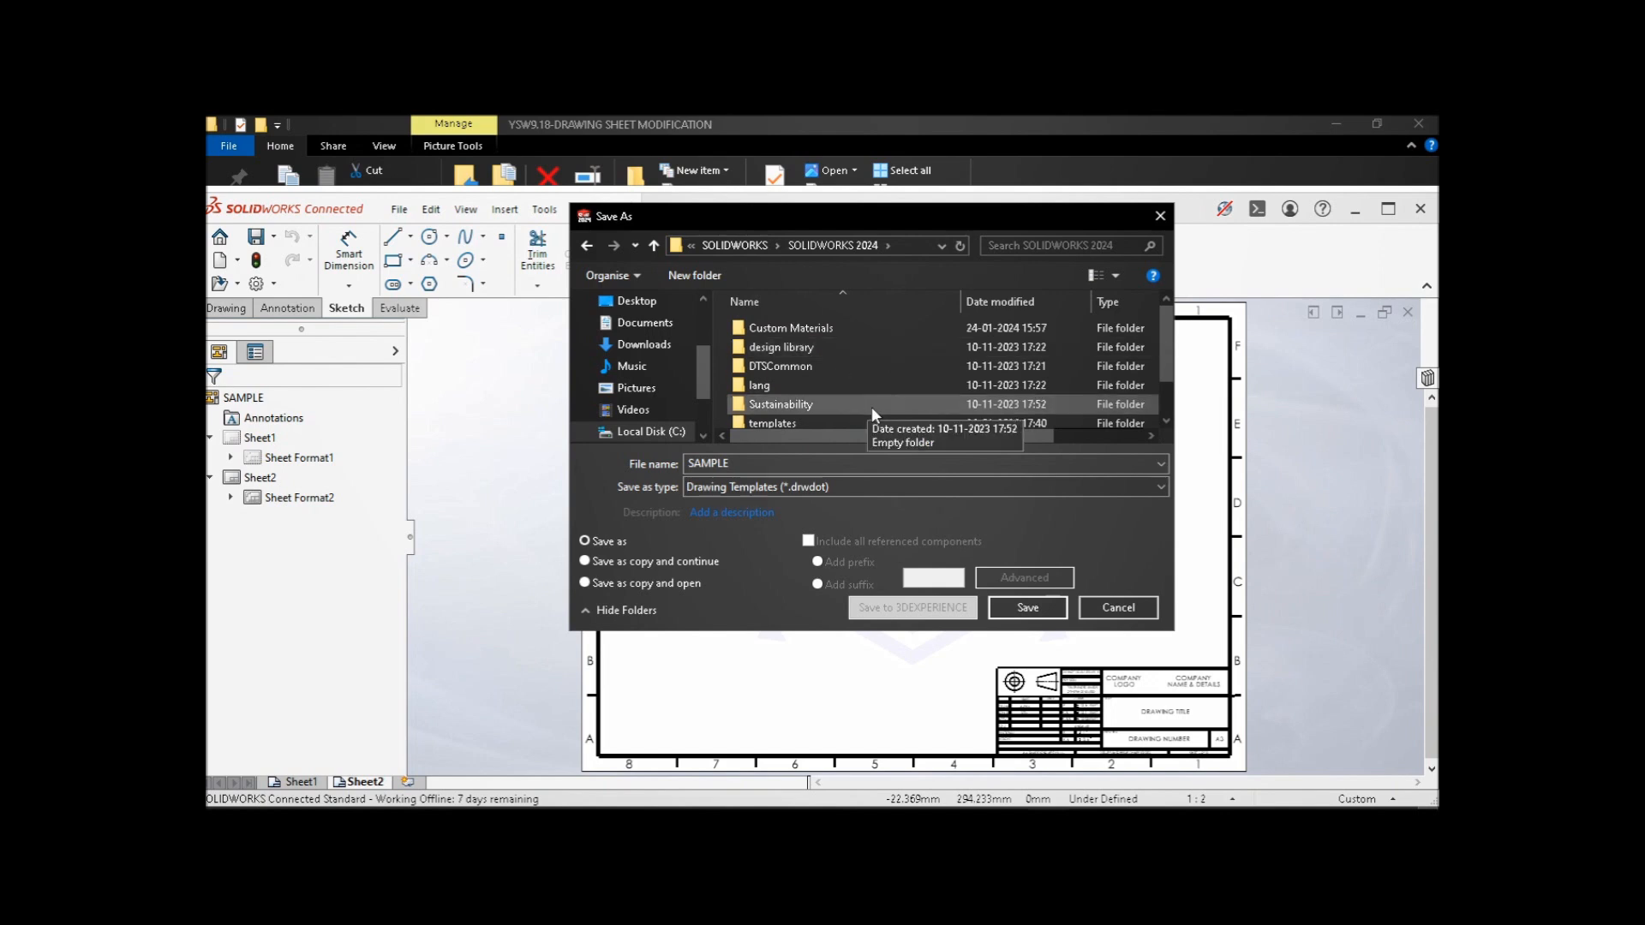
pyautogui.scroll(-1, 871, 406)
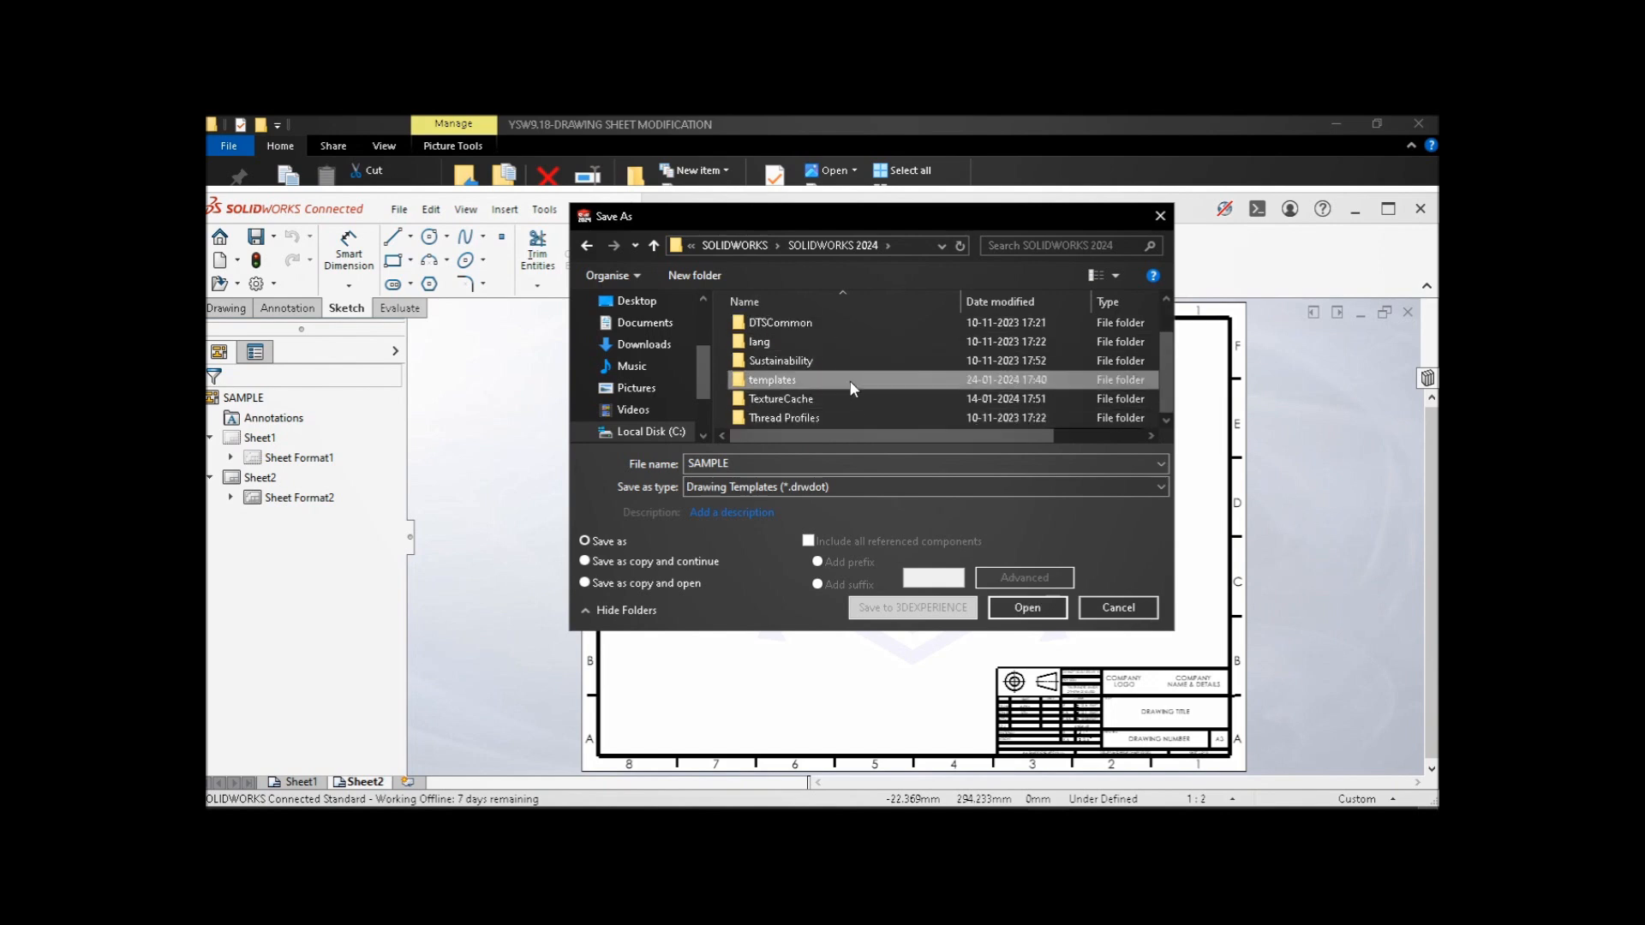
pyautogui.doubleClick(851, 381)
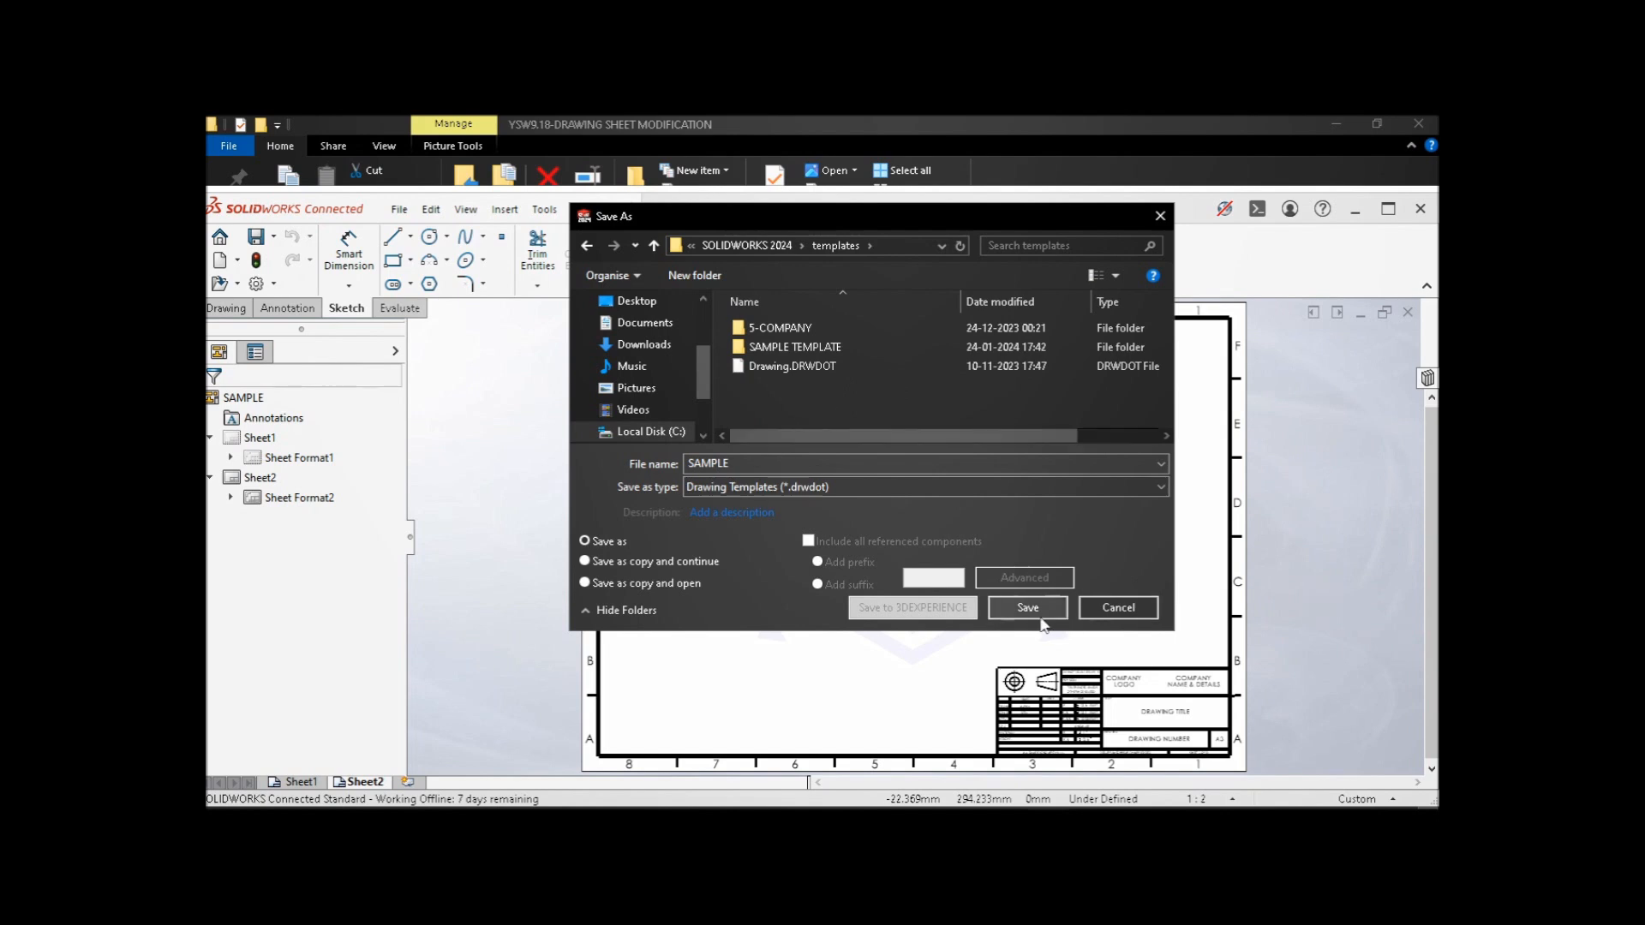
# - Create a folder named CUSTOM inside templates and save the drawing template in it under the name CUSTOM
pyautogui.click(715, 276)
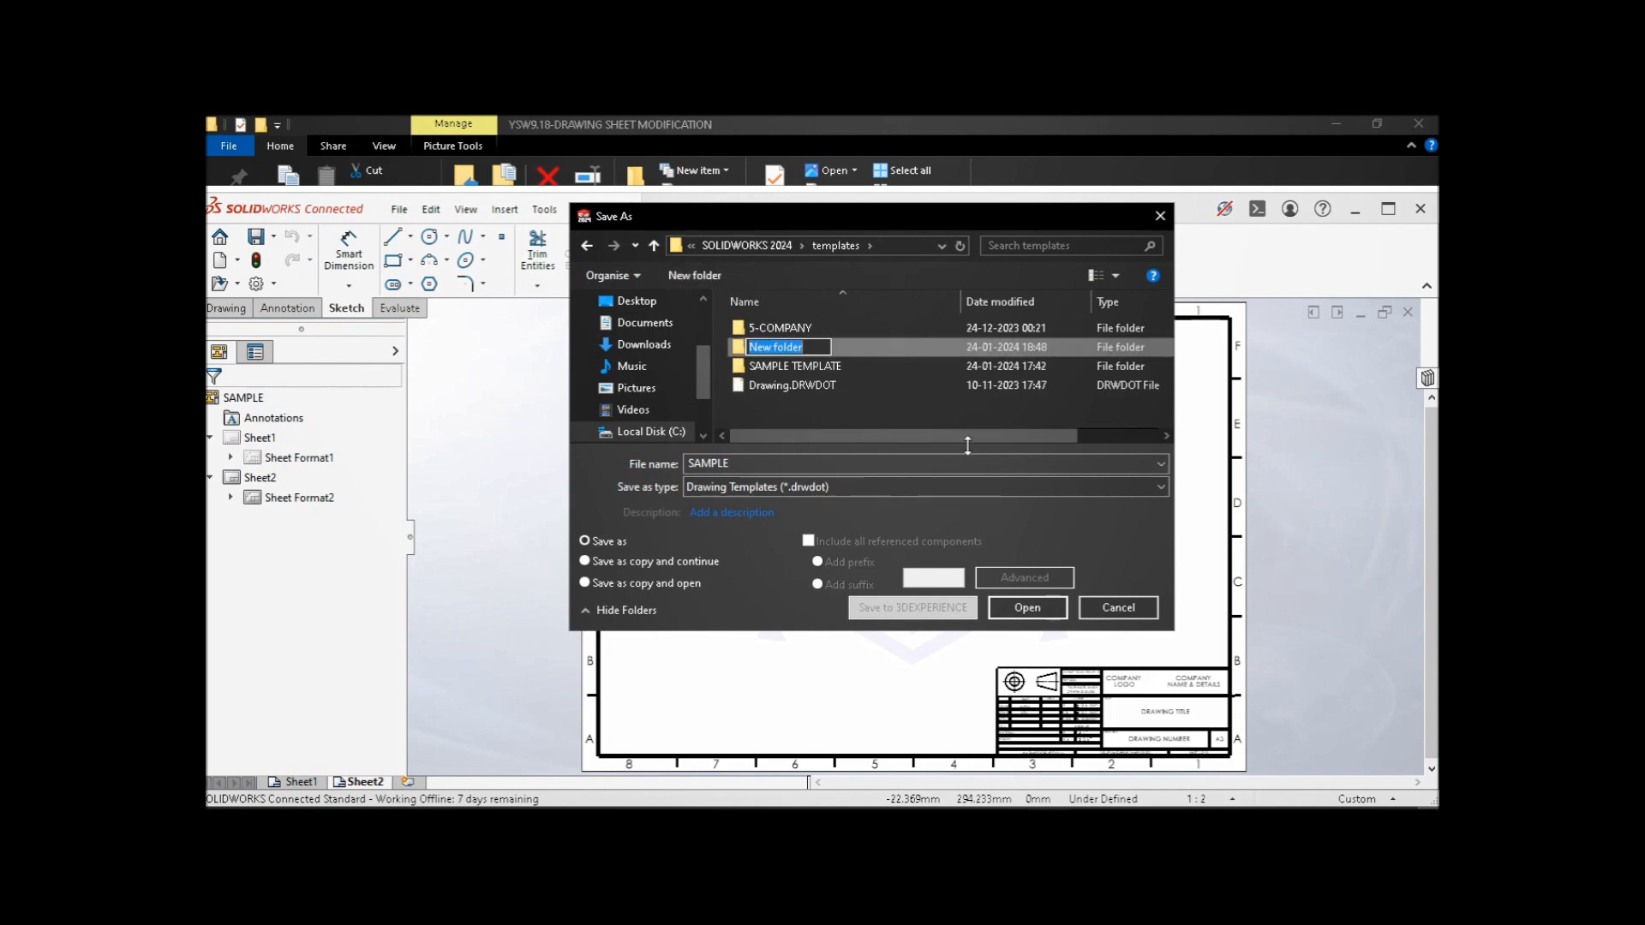
pyautogui.write('C')
pyautogui.press('Return')
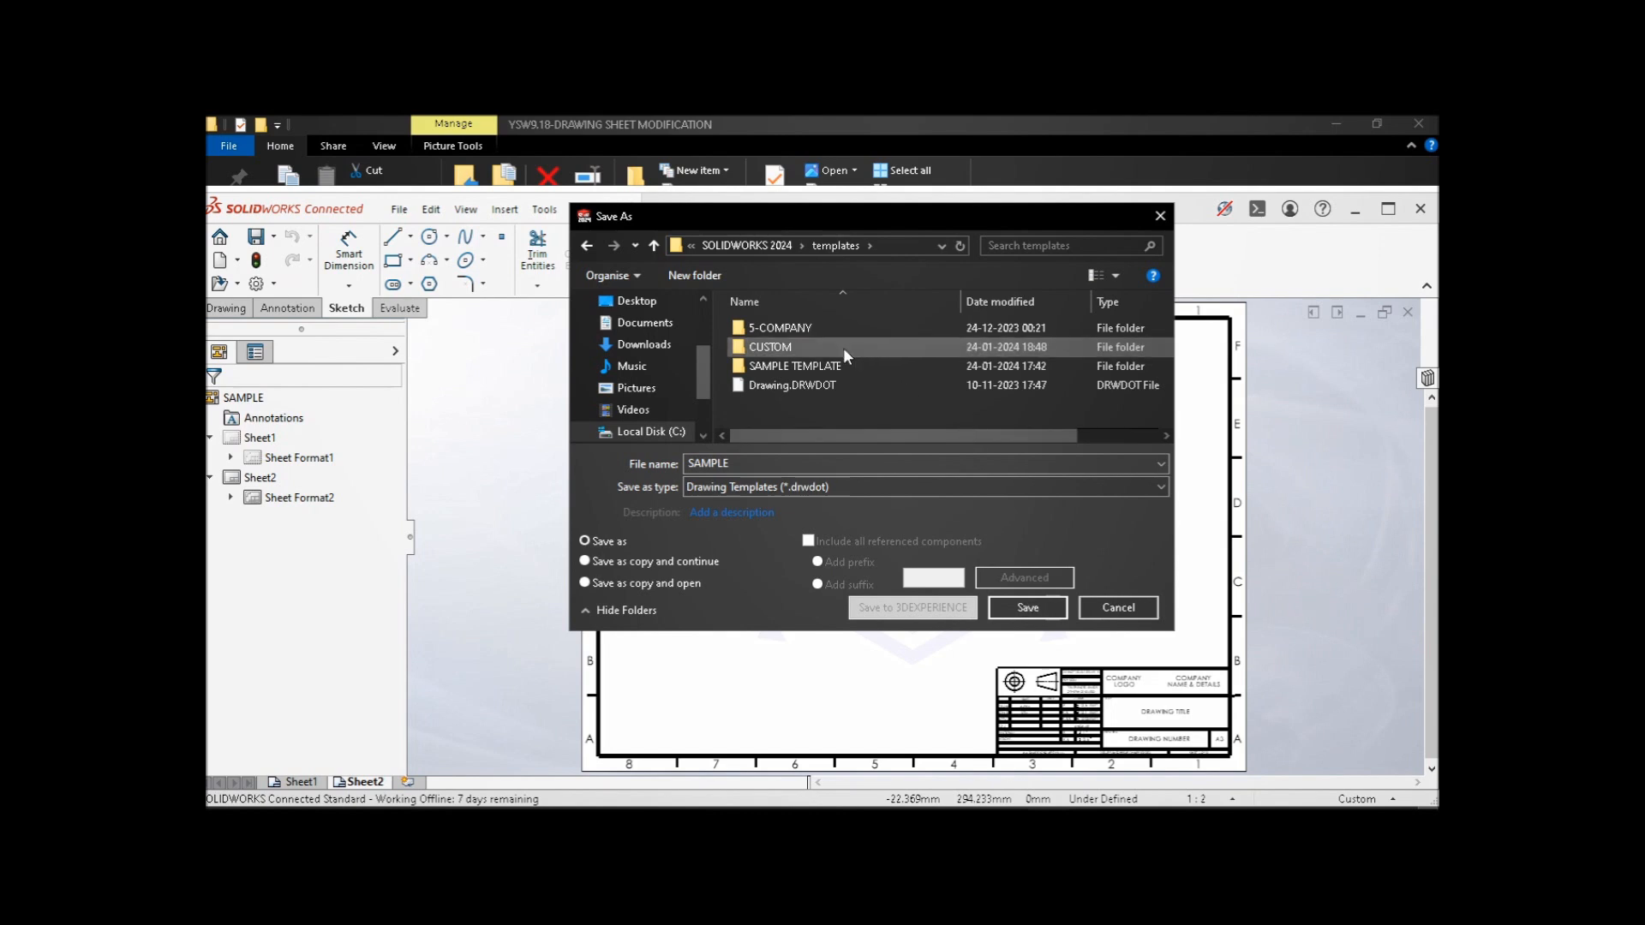
pyautogui.doubleClick(843, 348)
pyautogui.doubleClick(825, 462)
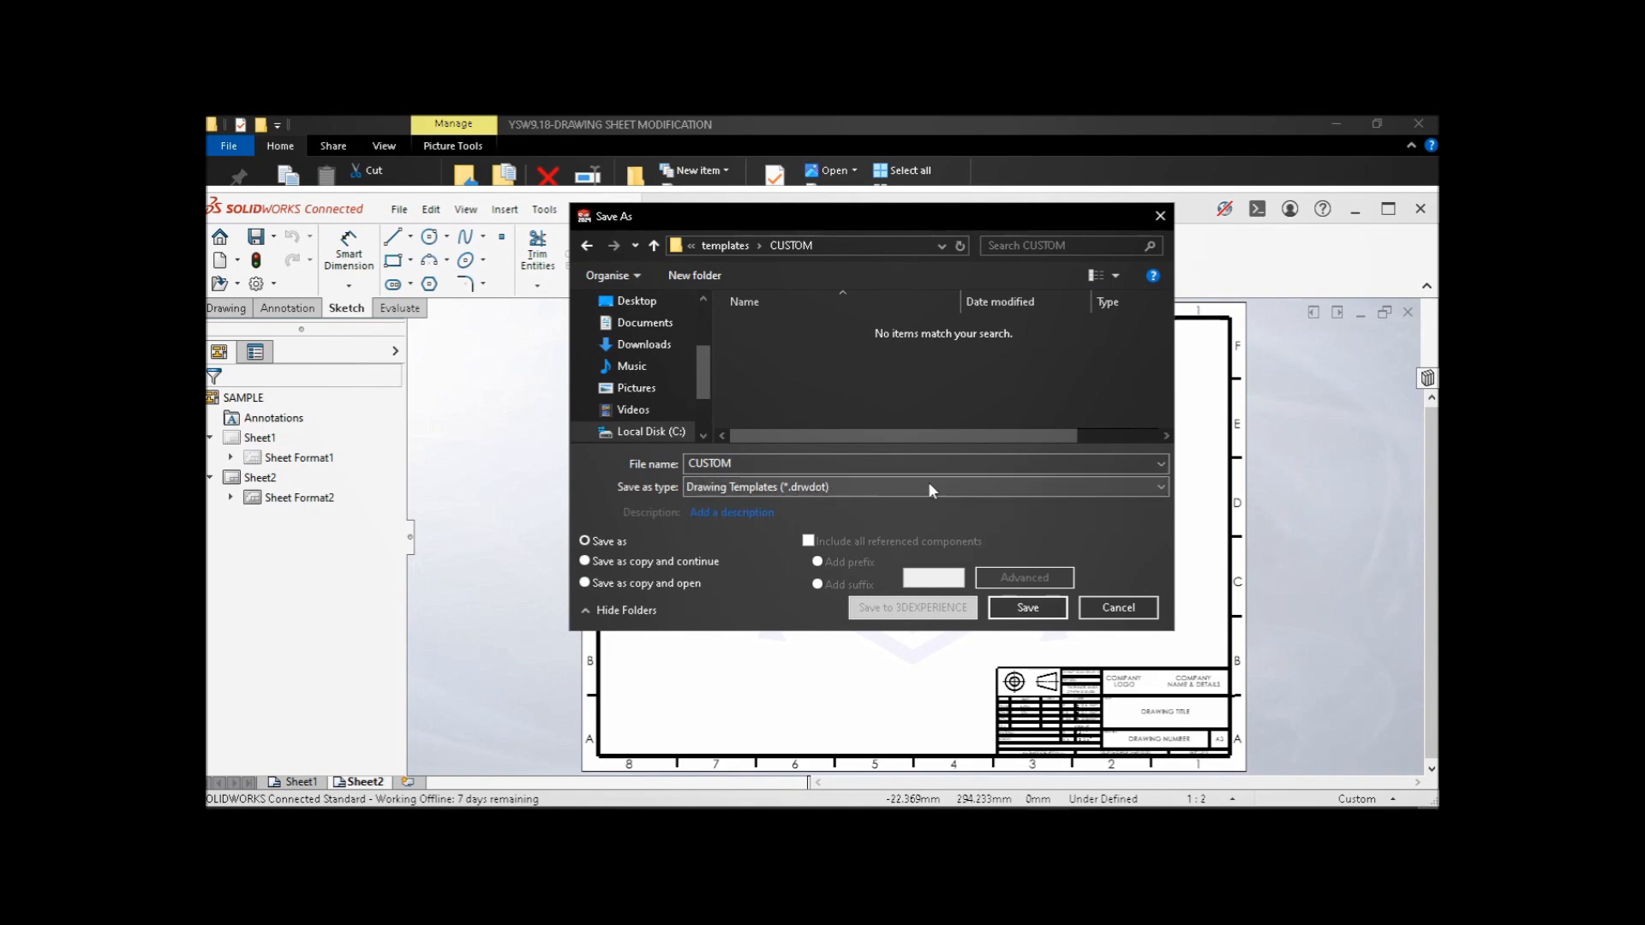
pyautogui.click(1031, 608)
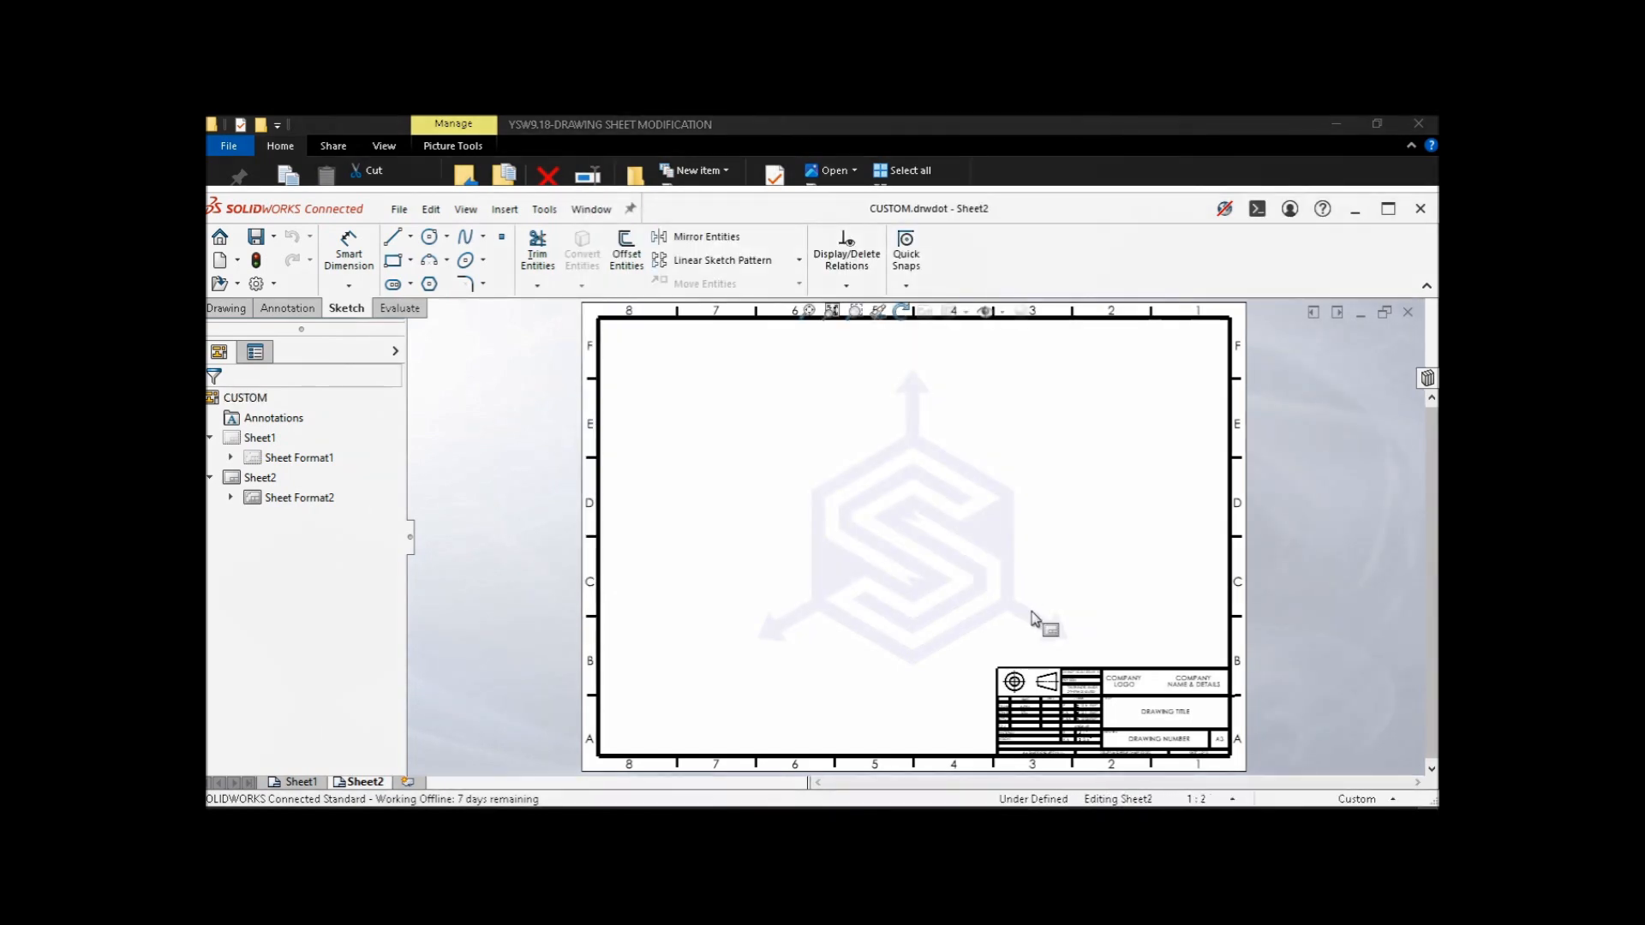
# - Close the CUSTOM template and the 9.18 drawing, saving all modified documents
pyautogui.click(1407, 313)
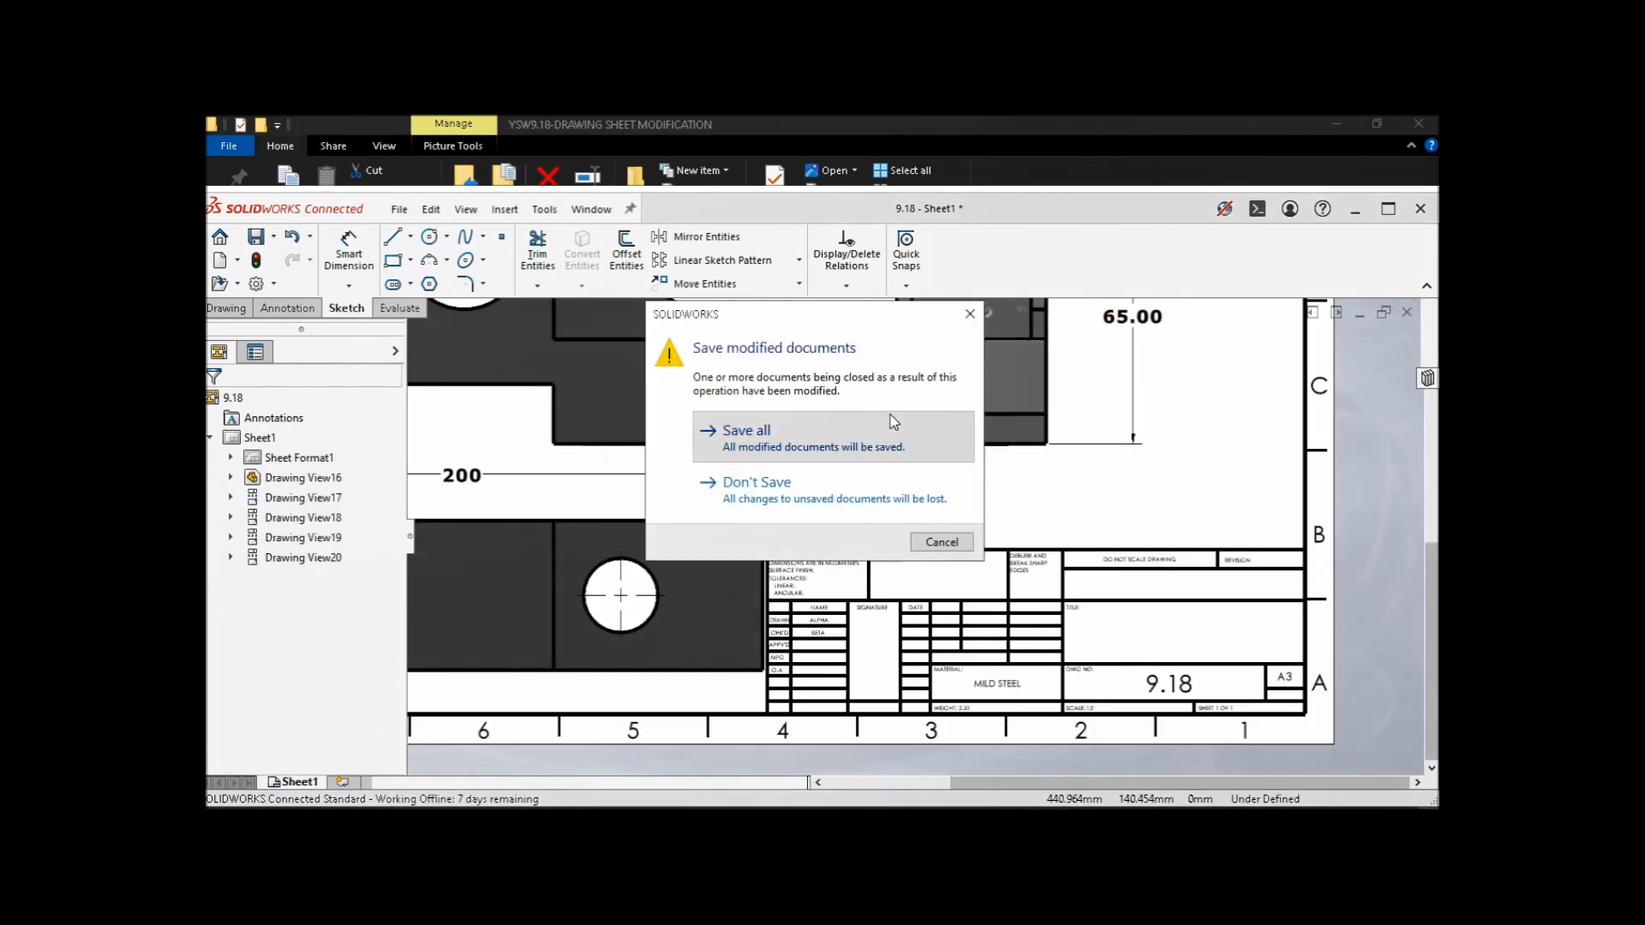
pyautogui.click(827, 431)
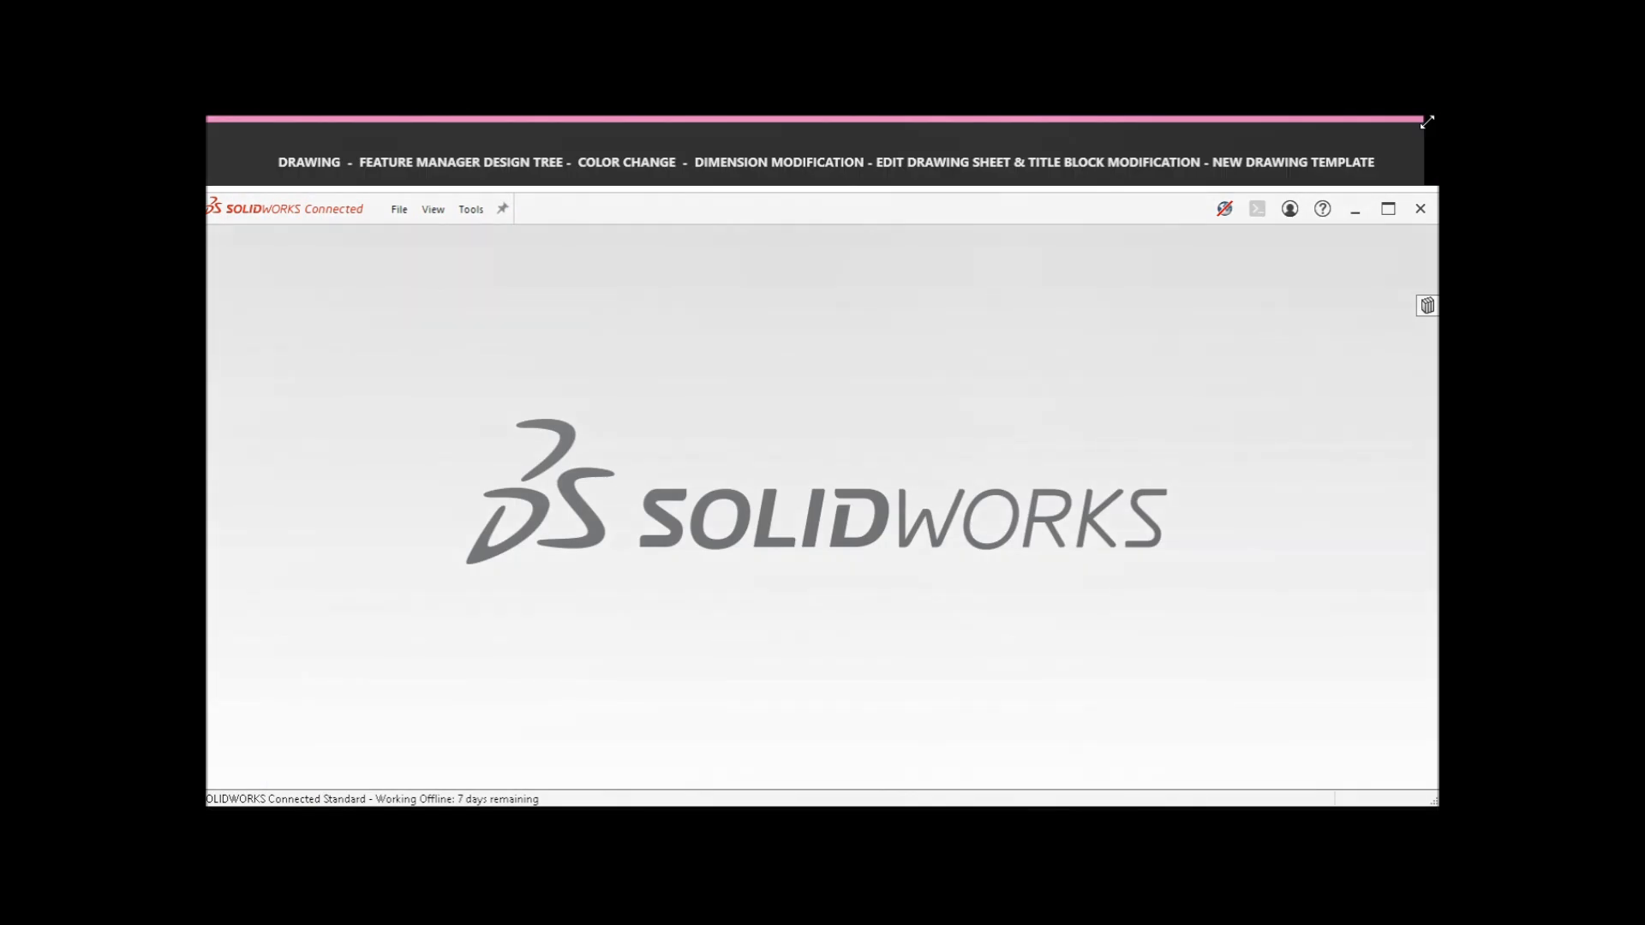
# - Create a new drawing from the CUSTOM template in the CUSTOM template folder
pyautogui.click(399, 211)
pyautogui.click(405, 239)
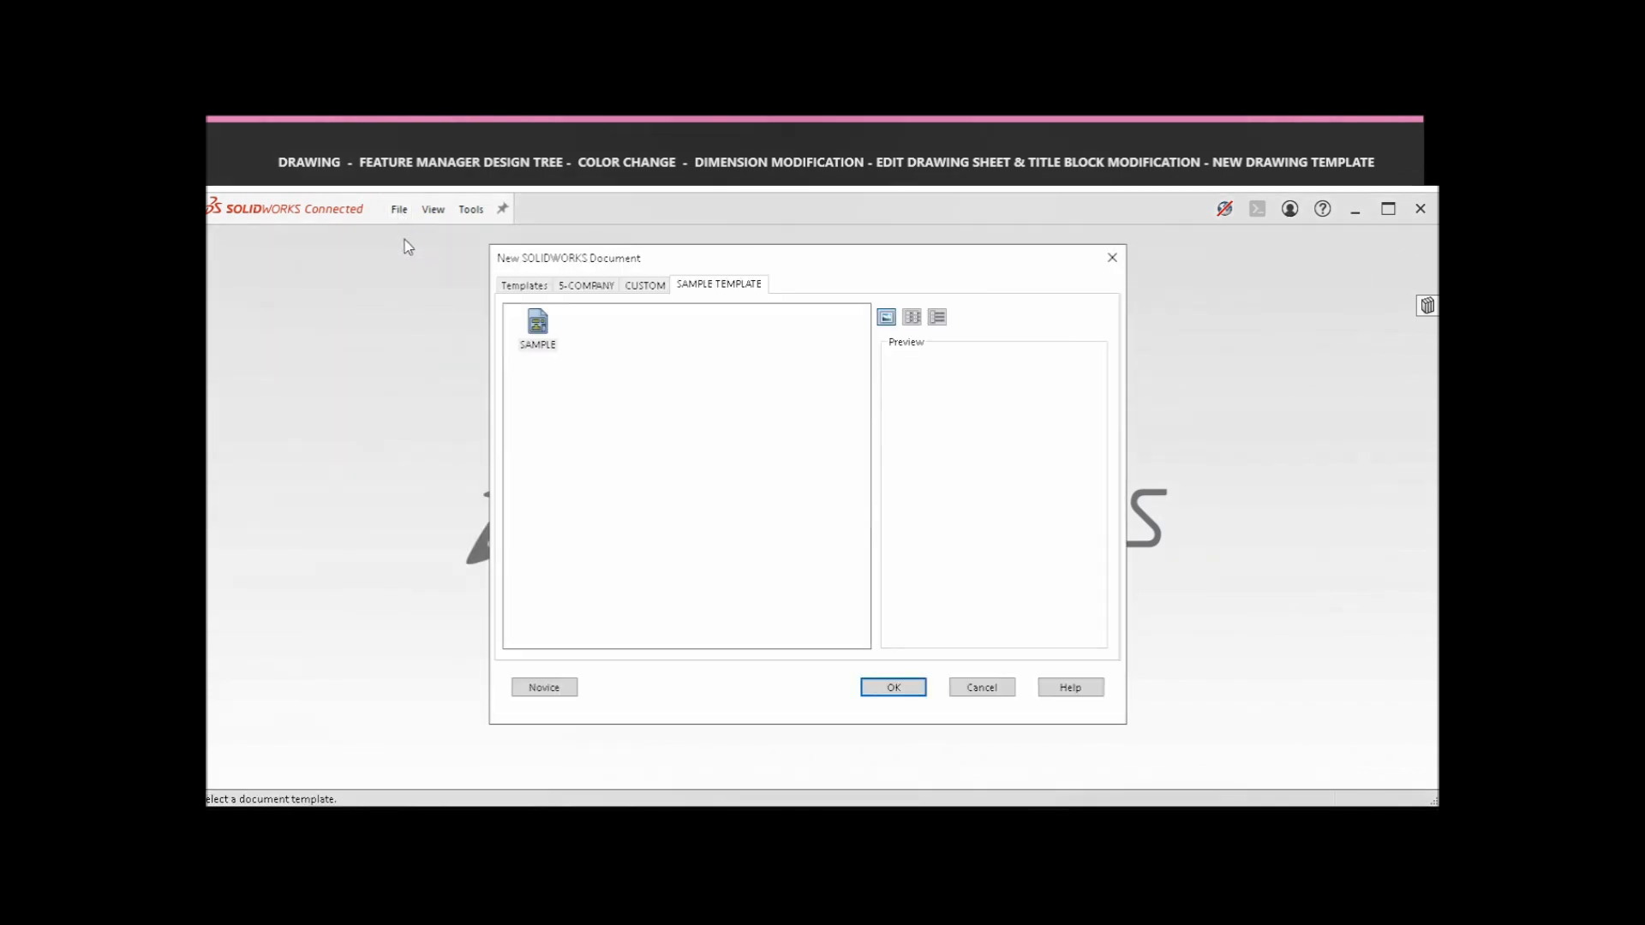
pyautogui.click(543, 296)
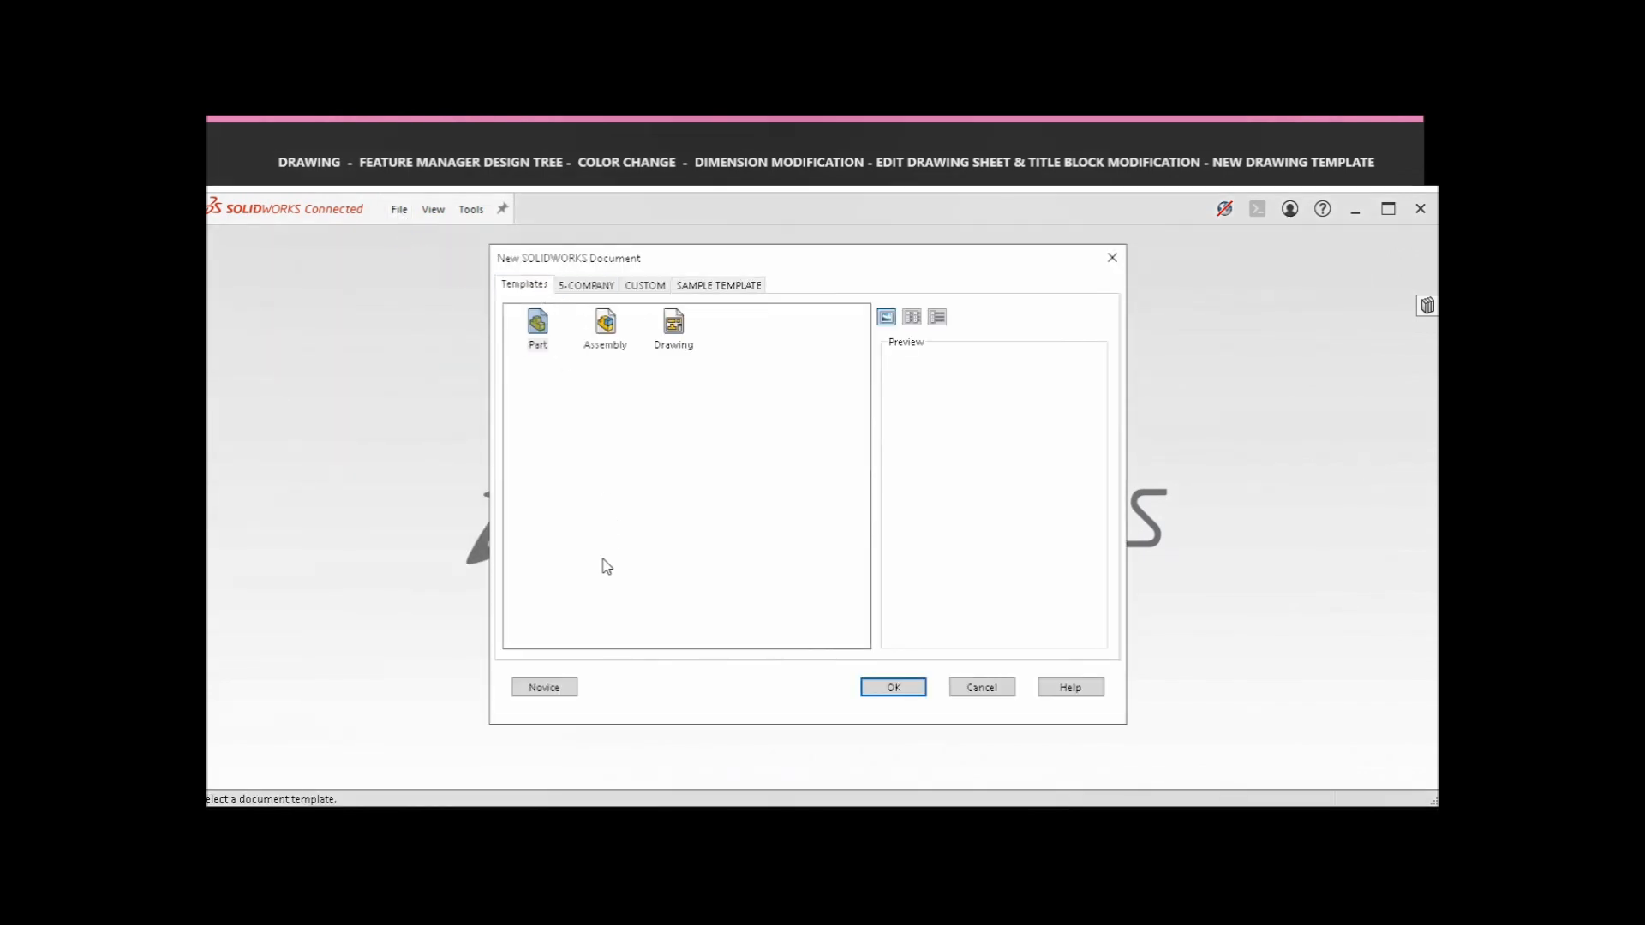
pyautogui.click(544, 687)
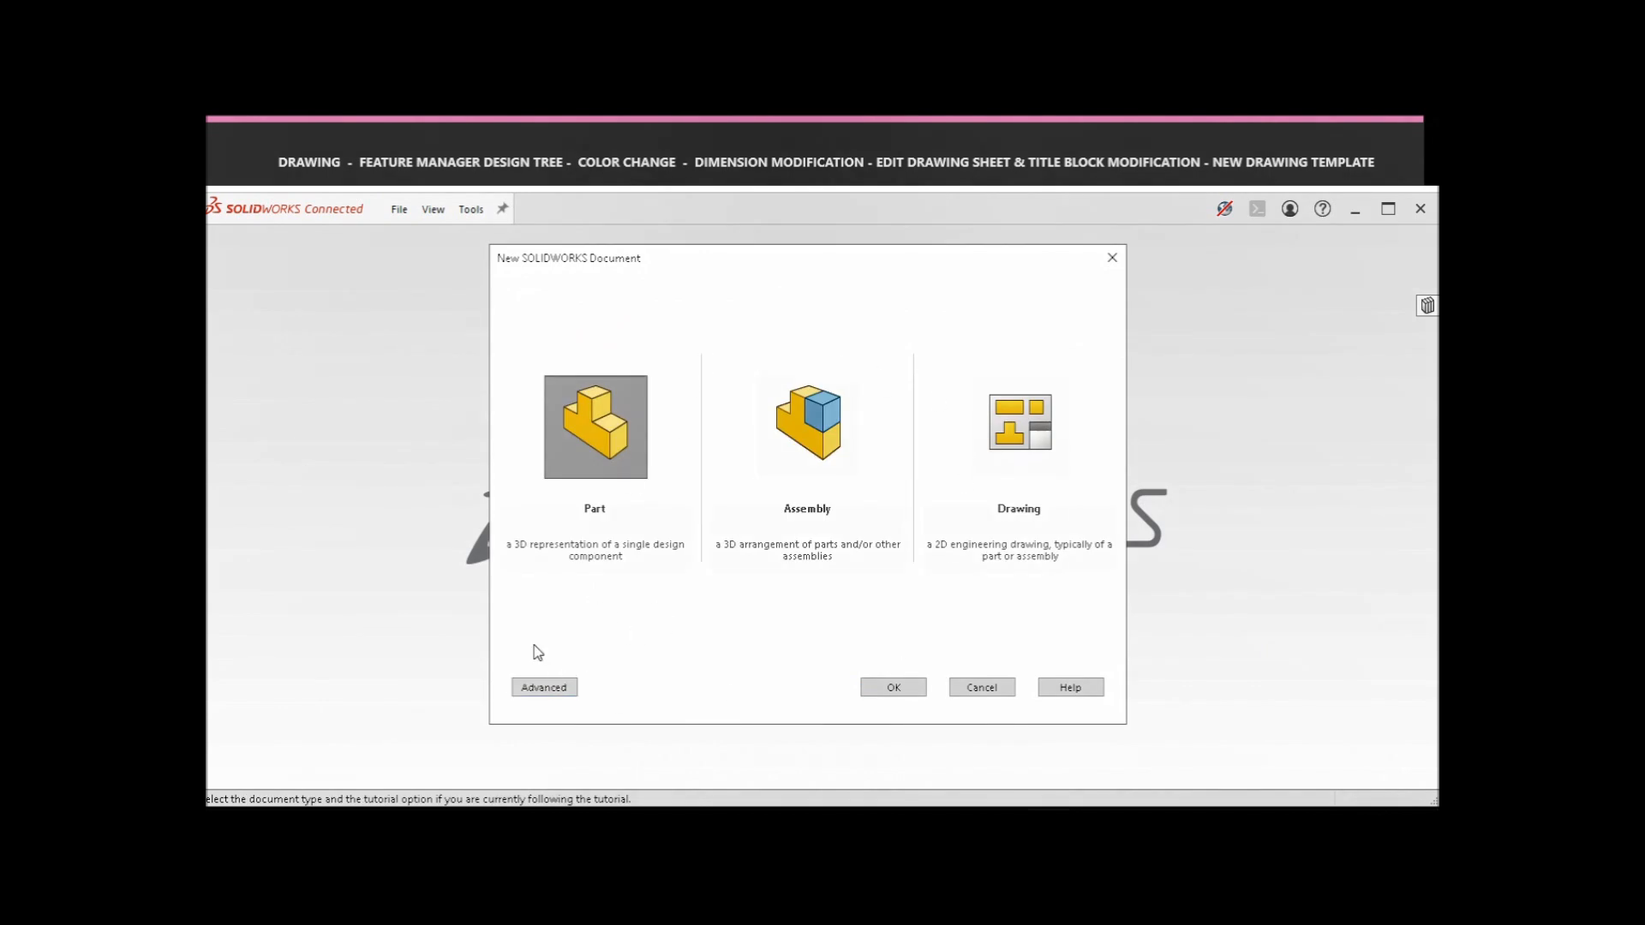
pyautogui.click(544, 687)
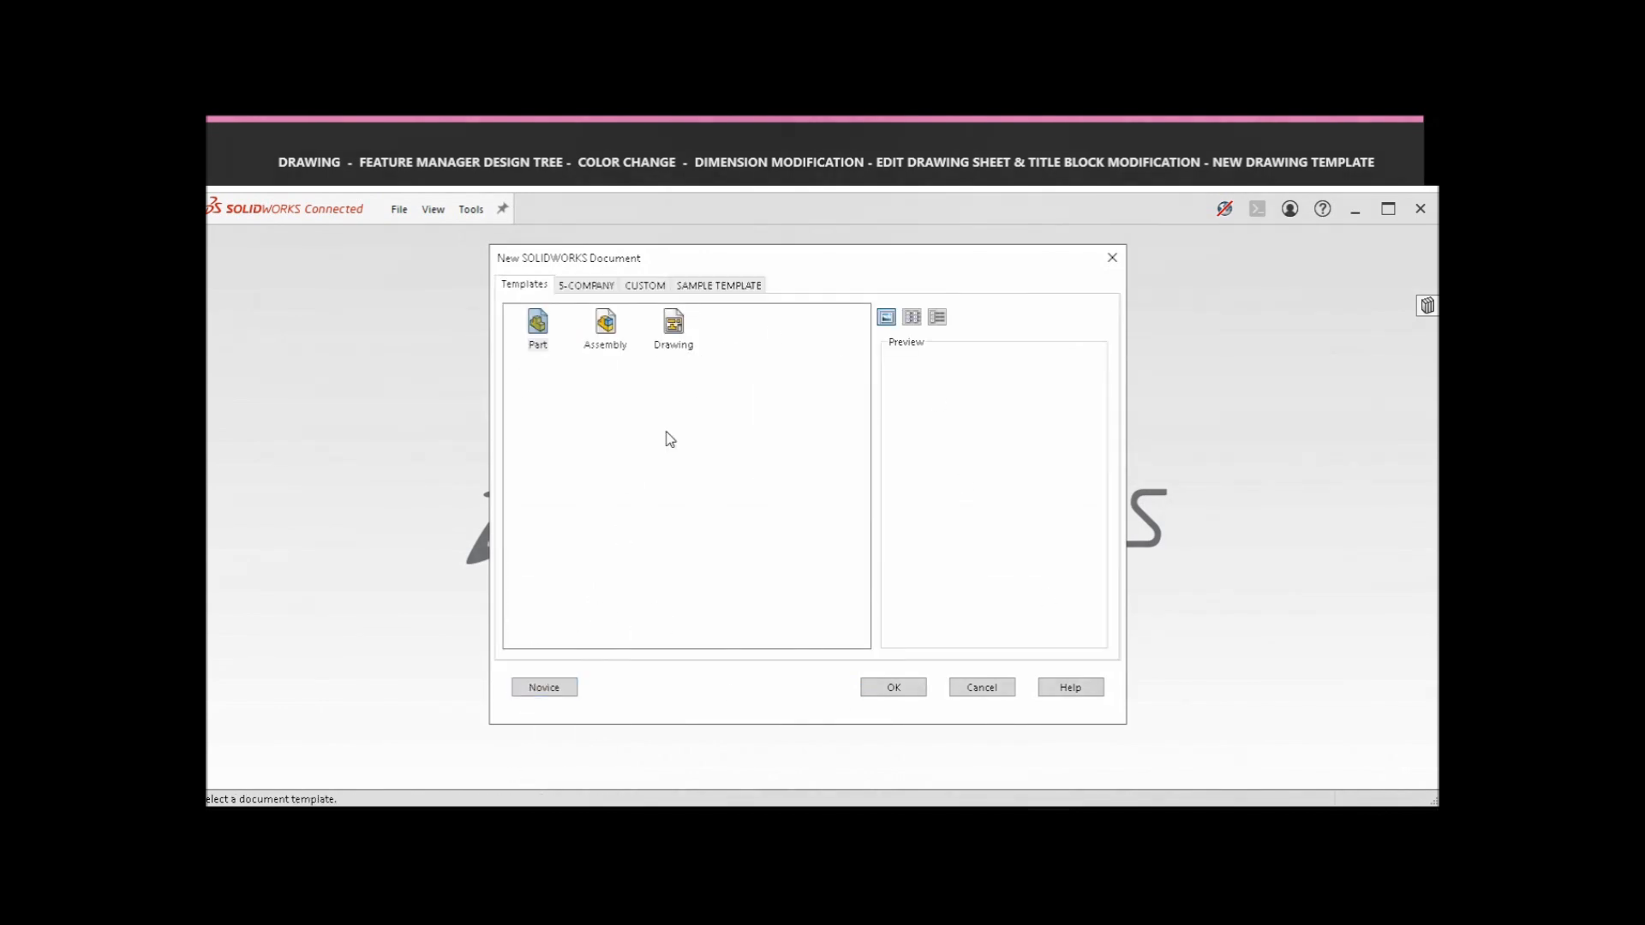
pyautogui.click(725, 288)
pyautogui.click(657, 290)
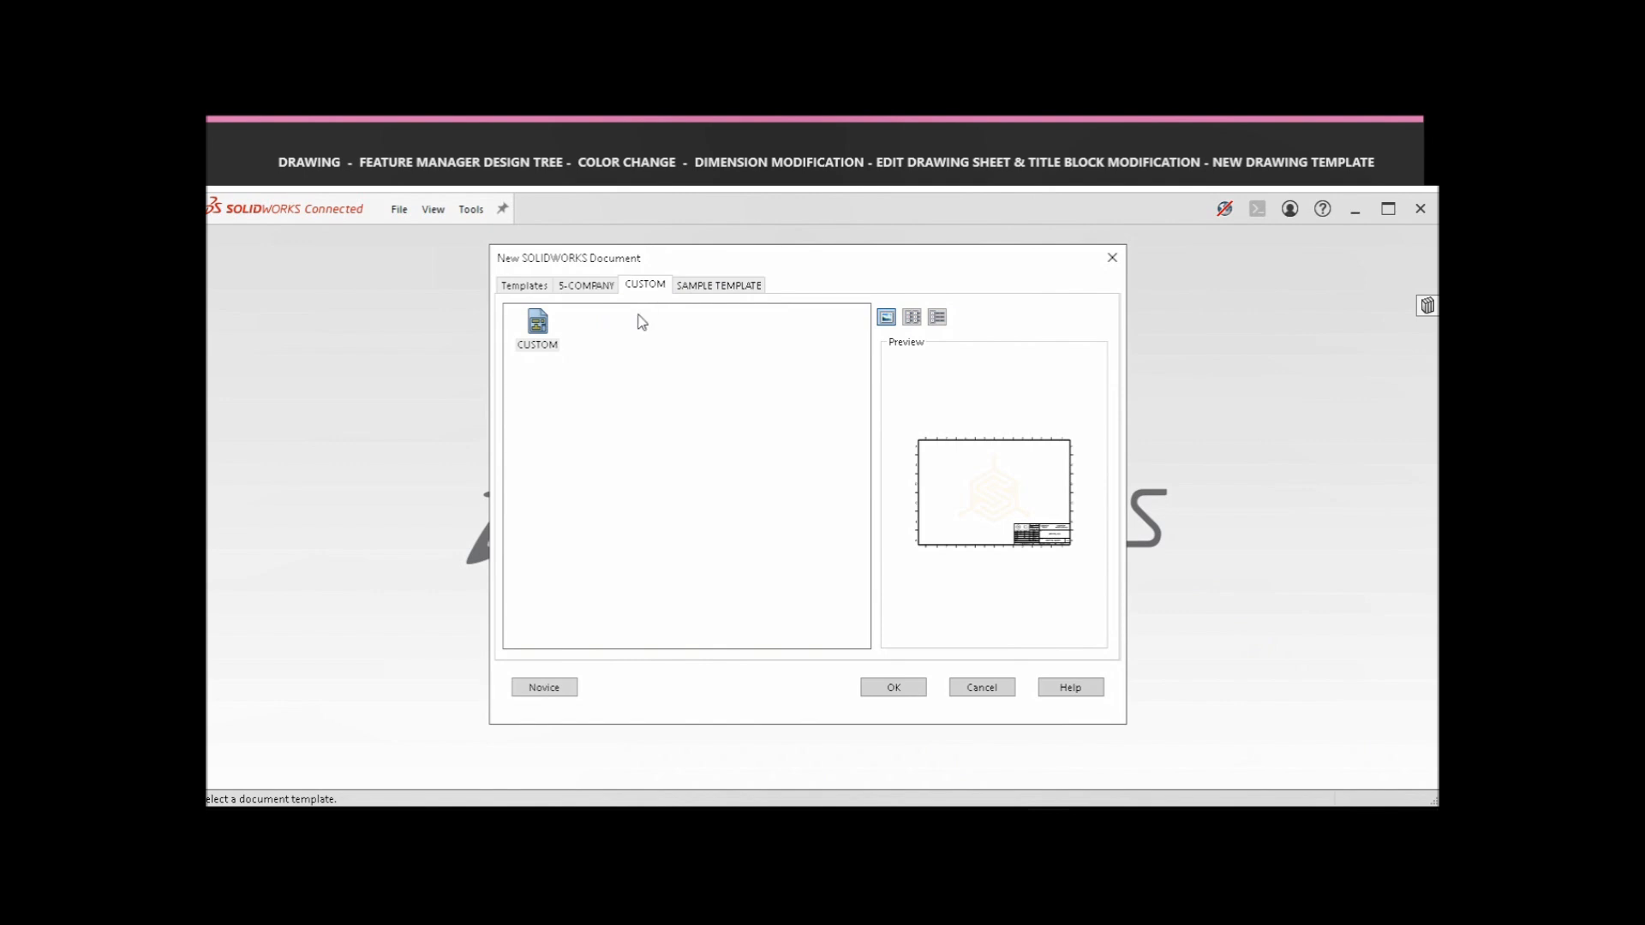
pyautogui.click(539, 330)
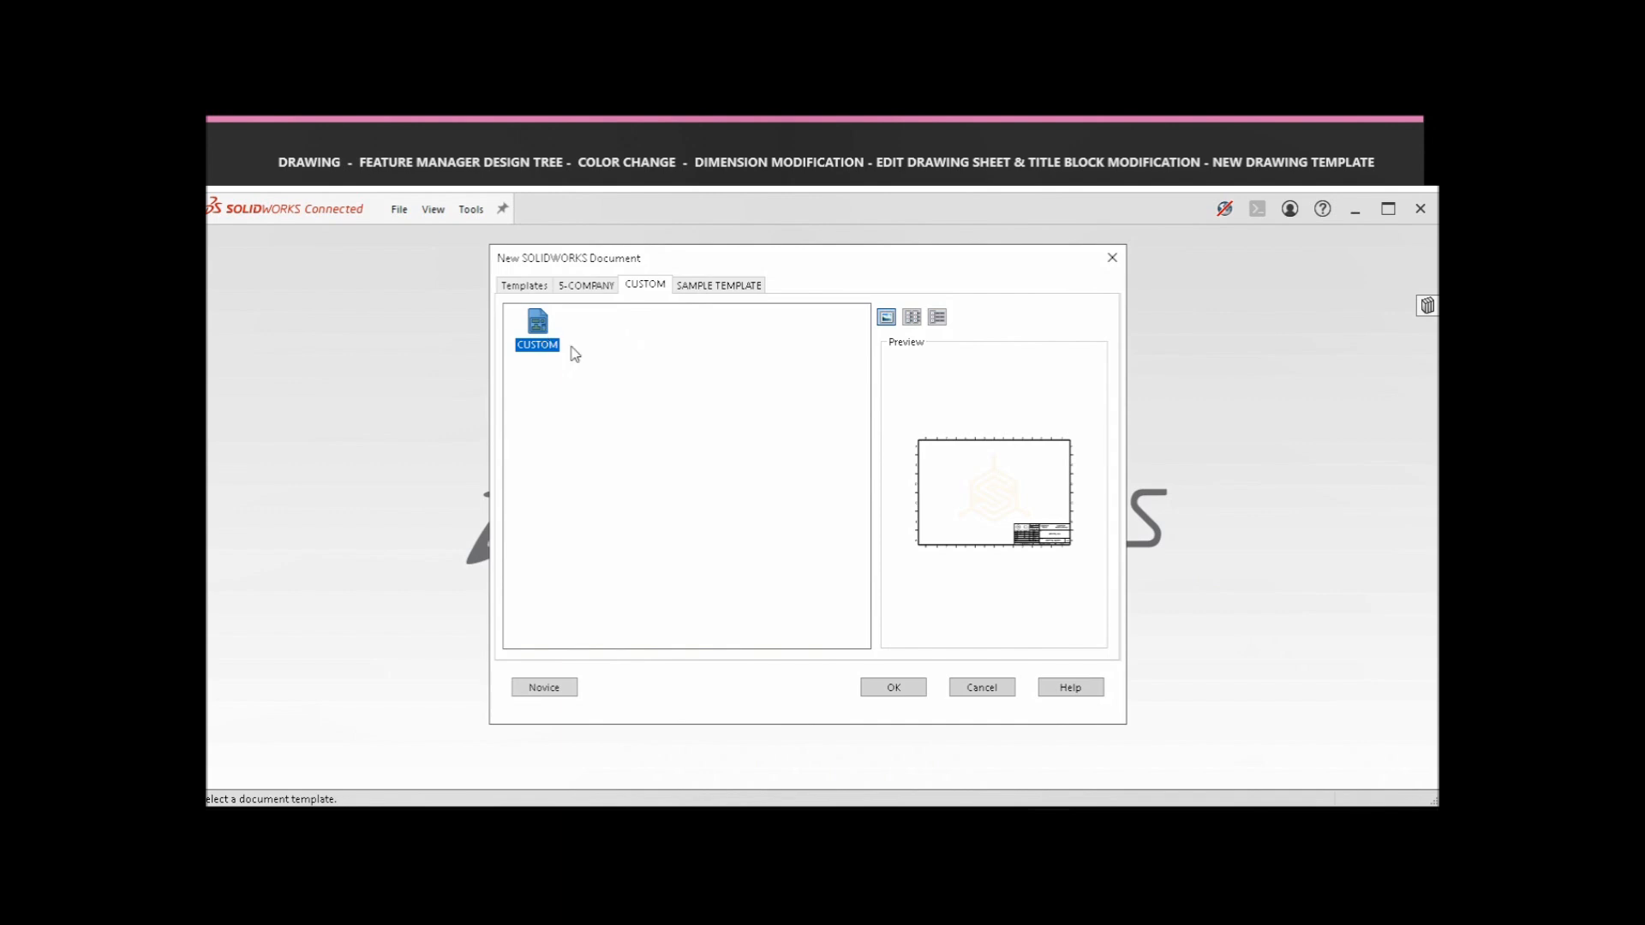
pyautogui.click(892, 687)
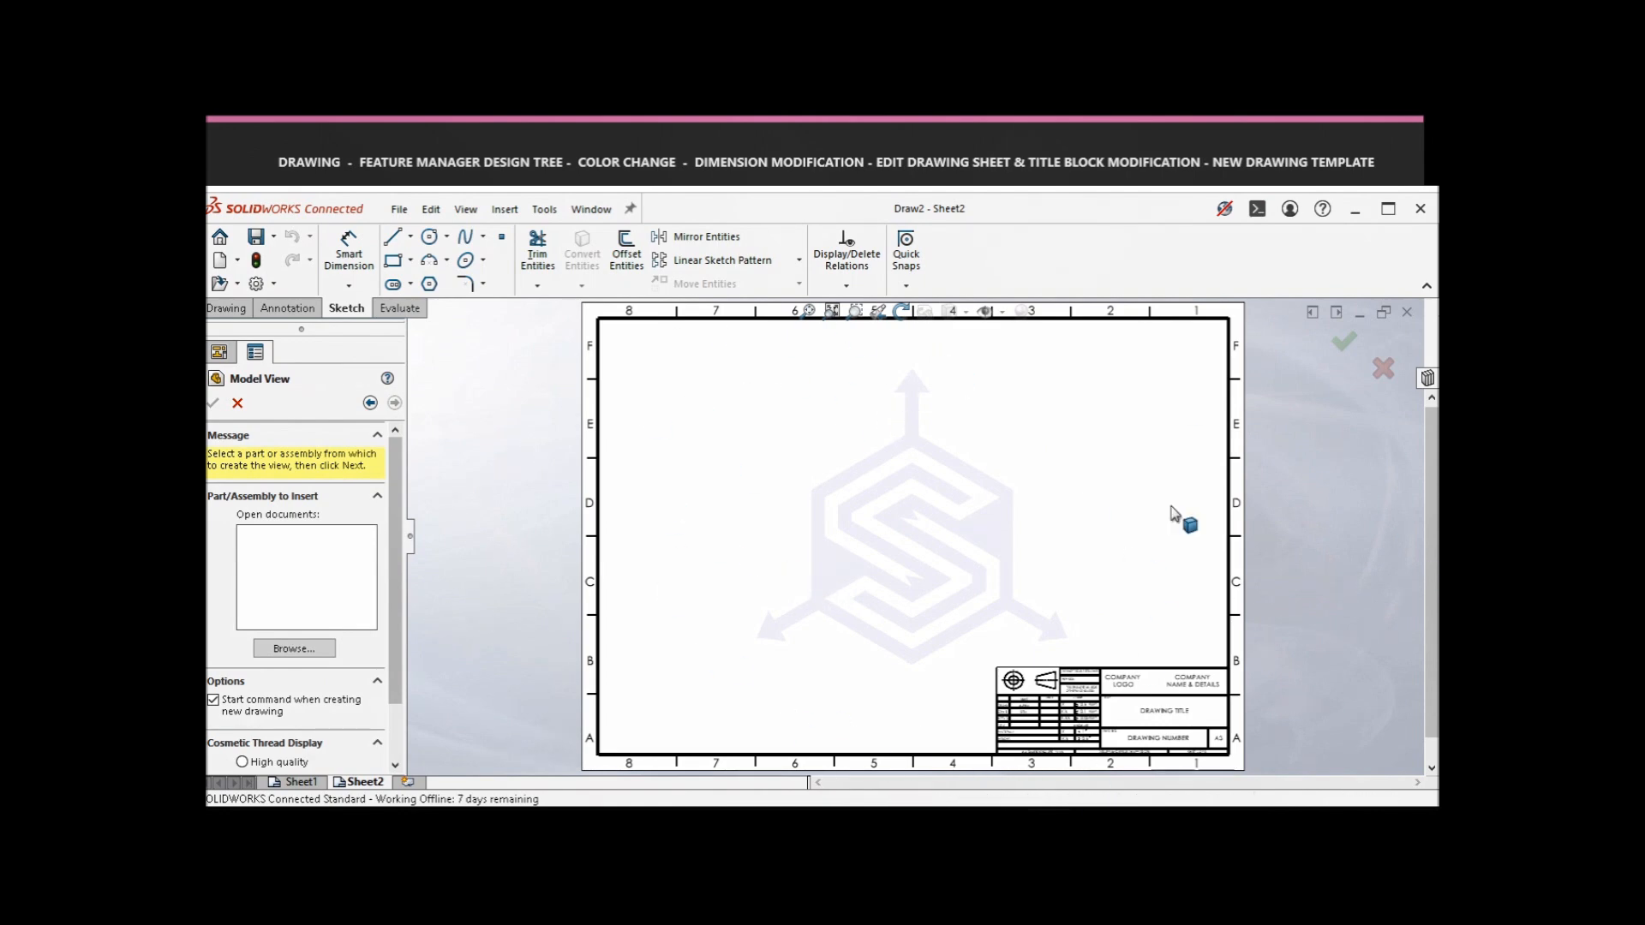
# - Load the part DEMOYST16 from the Desktop's YT shortcut, folder YSW9.14, as the model for the drawing view
pyautogui.click(299, 651)
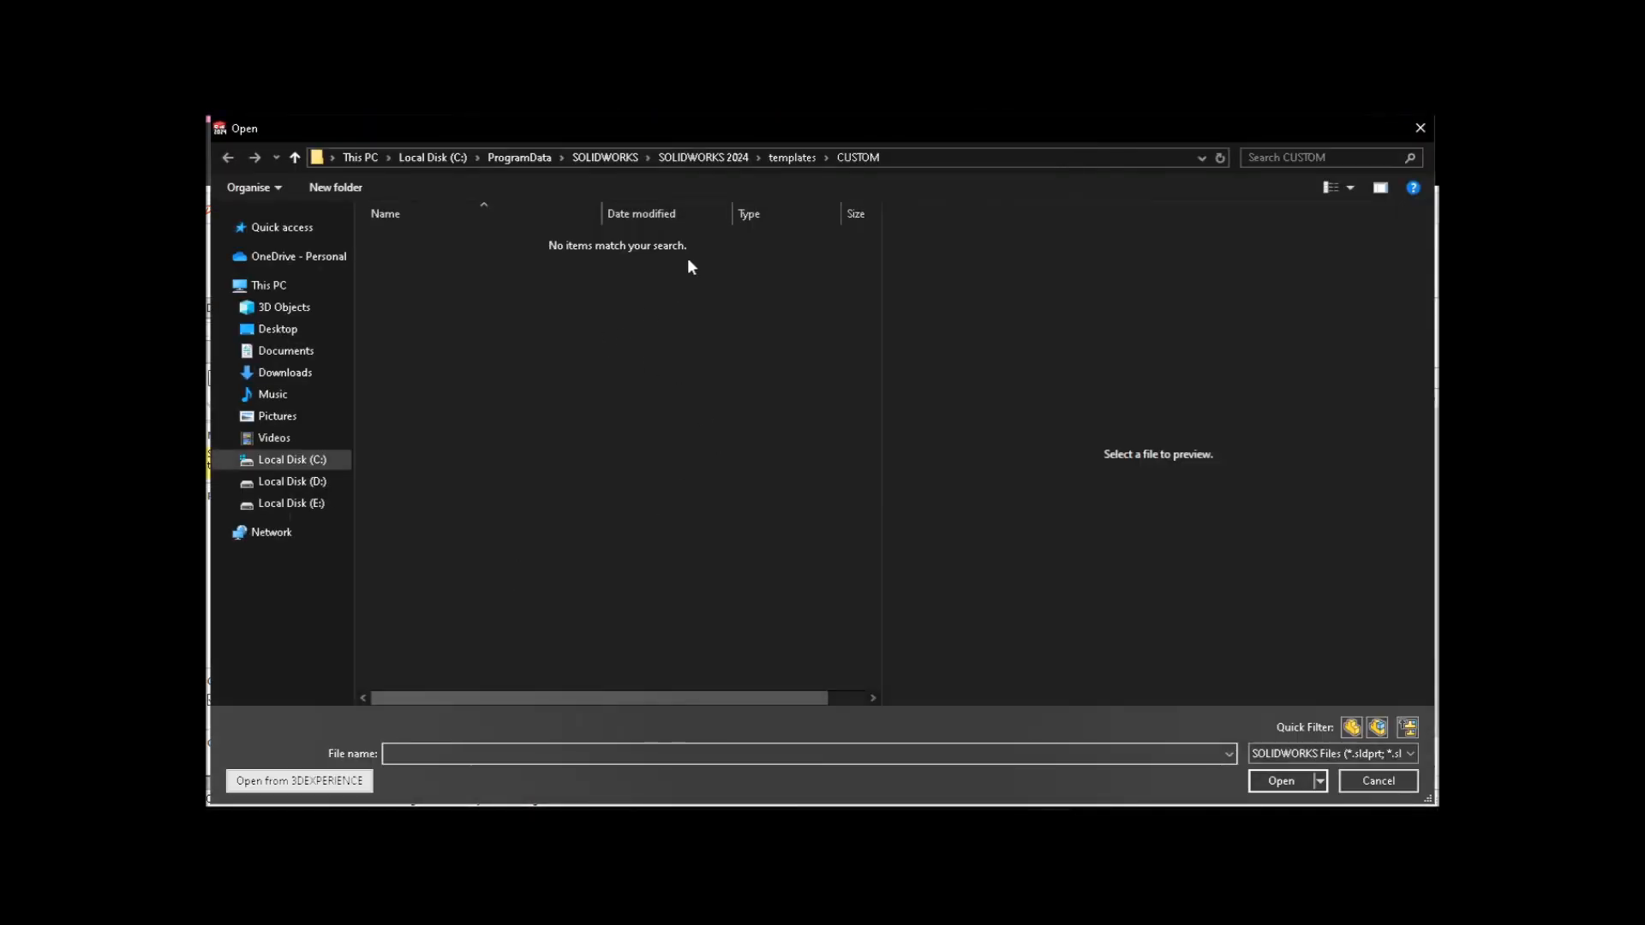
pyautogui.click(310, 329)
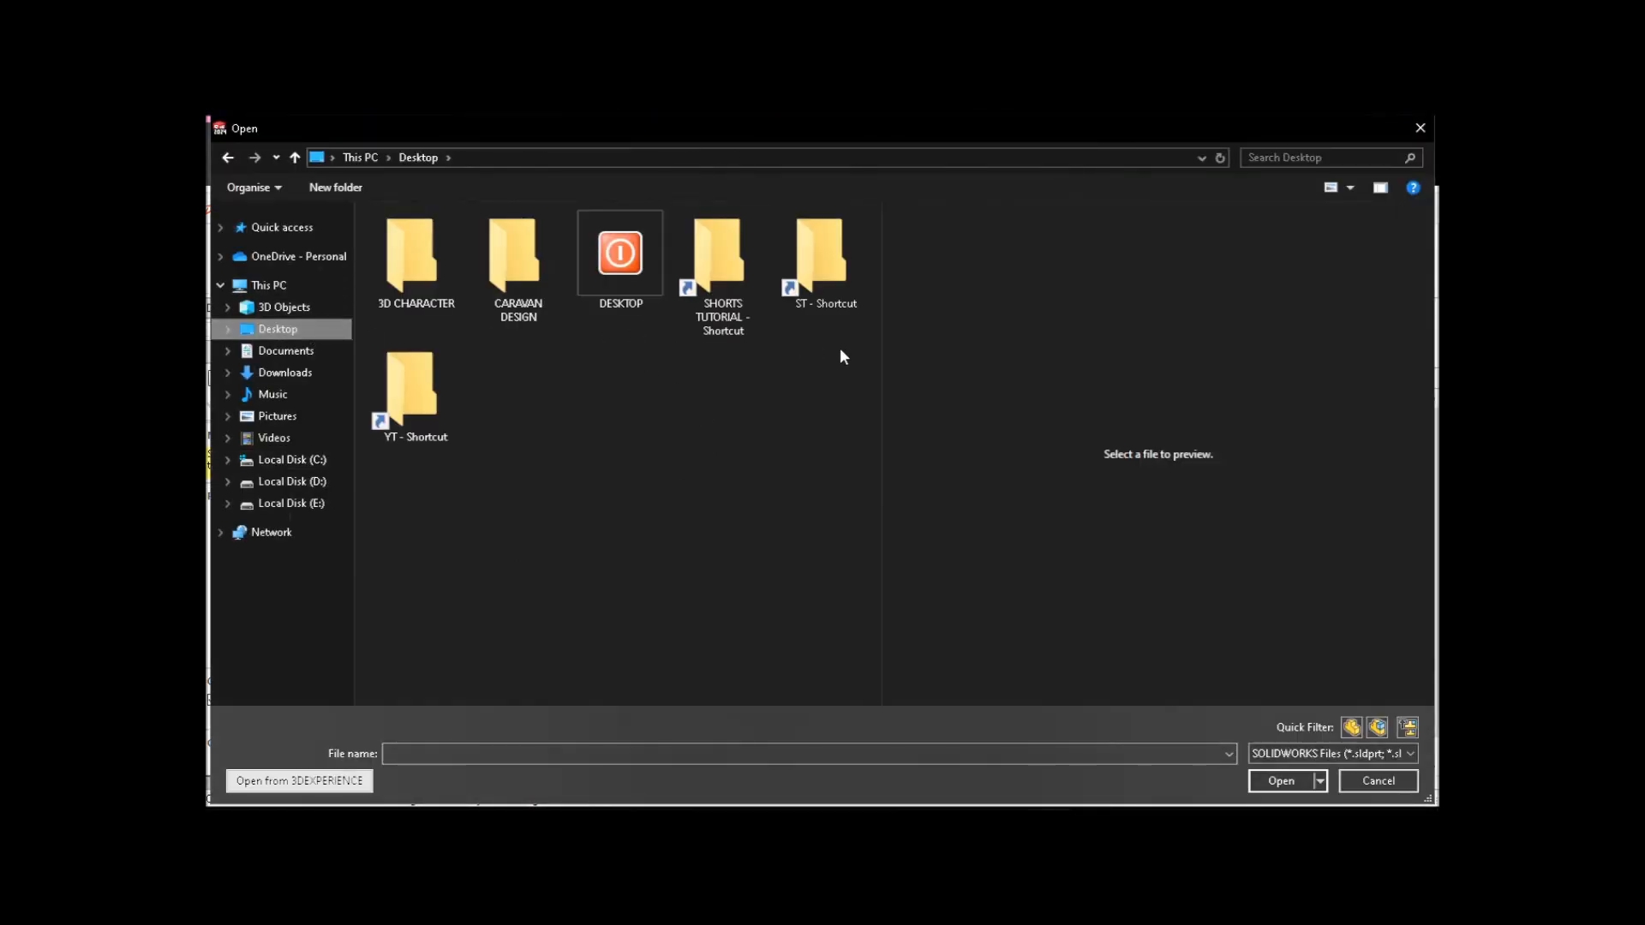
pyautogui.doubleClick(439, 397)
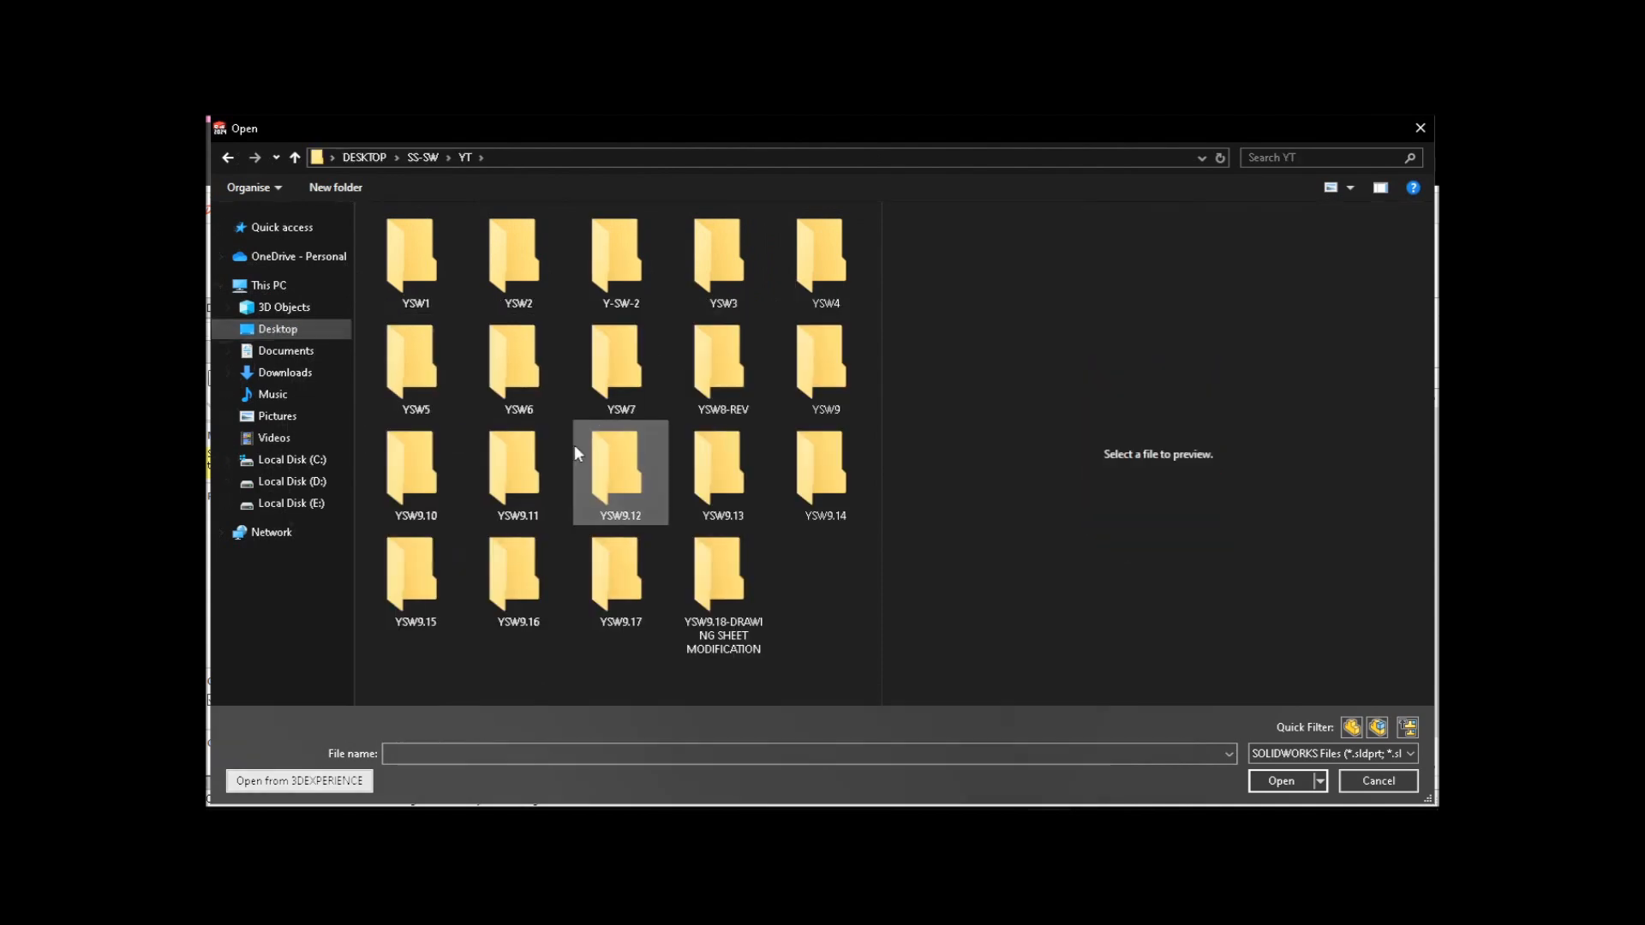
pyautogui.doubleClick(848, 475)
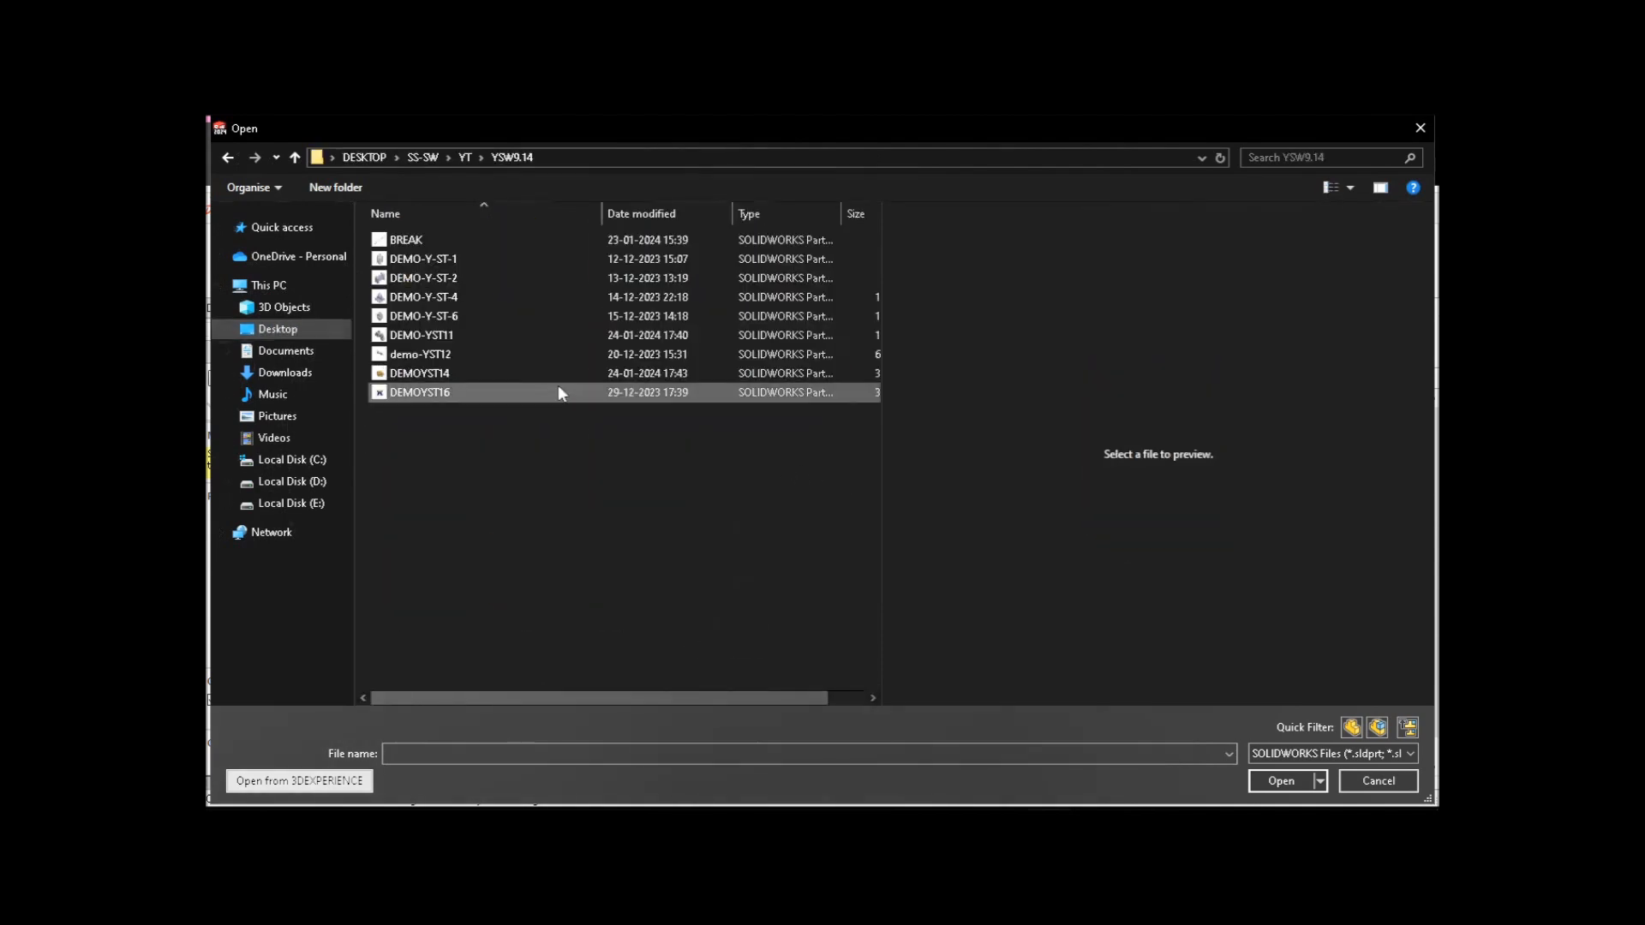
pyautogui.click(532, 374)
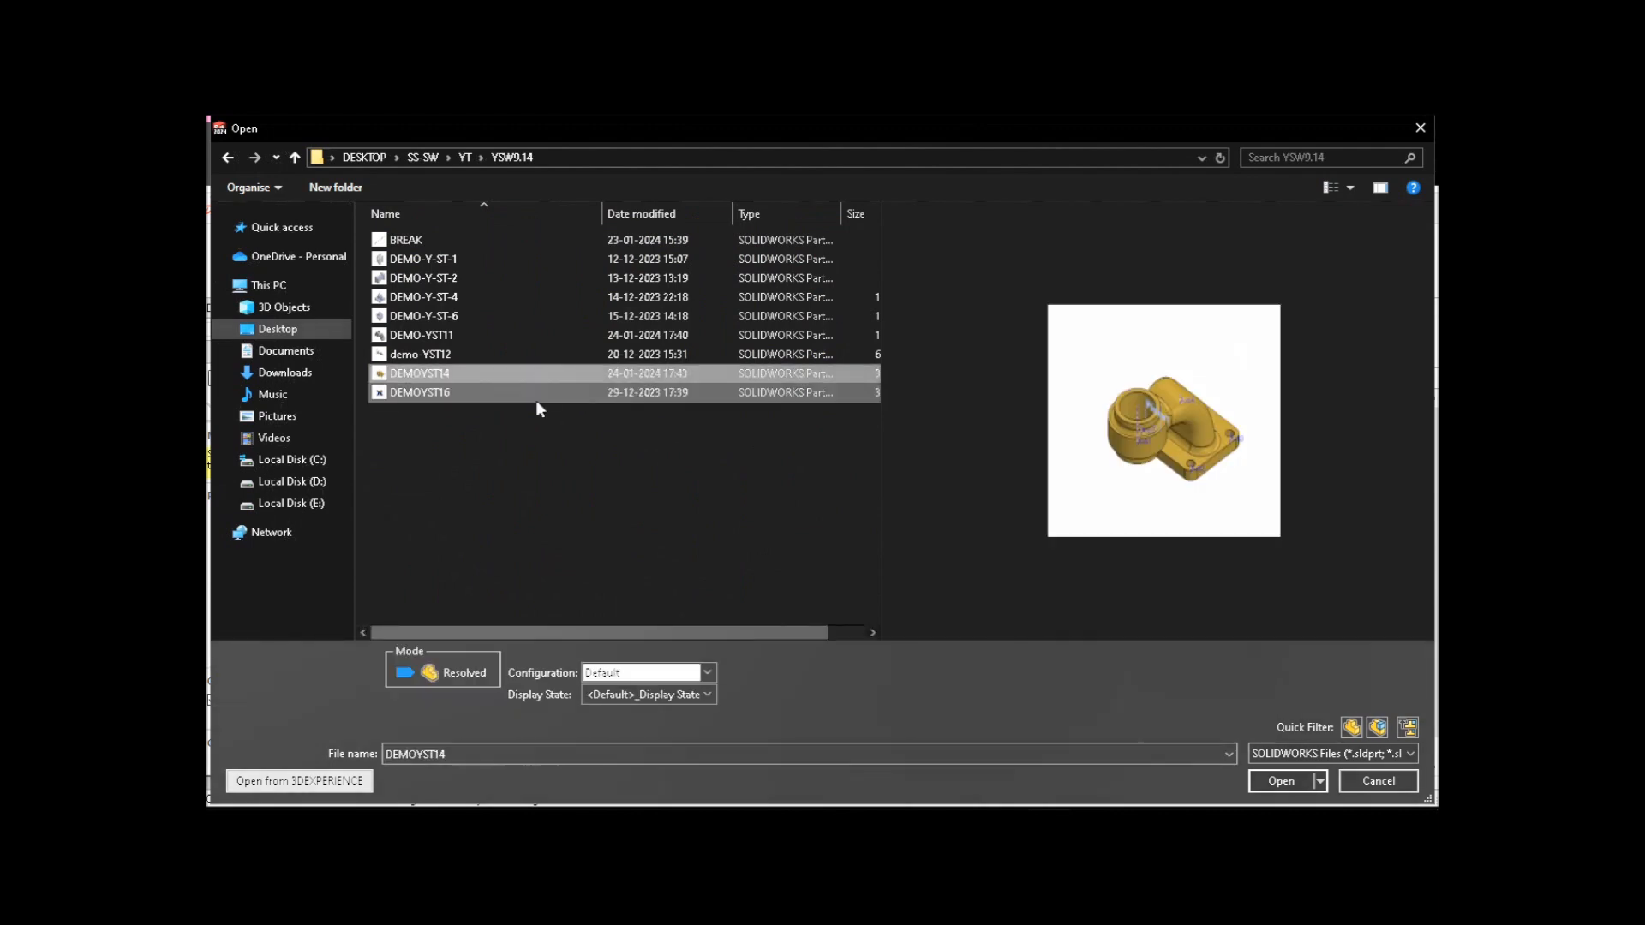
pyautogui.click(537, 399)
pyautogui.doubleClick(536, 400)
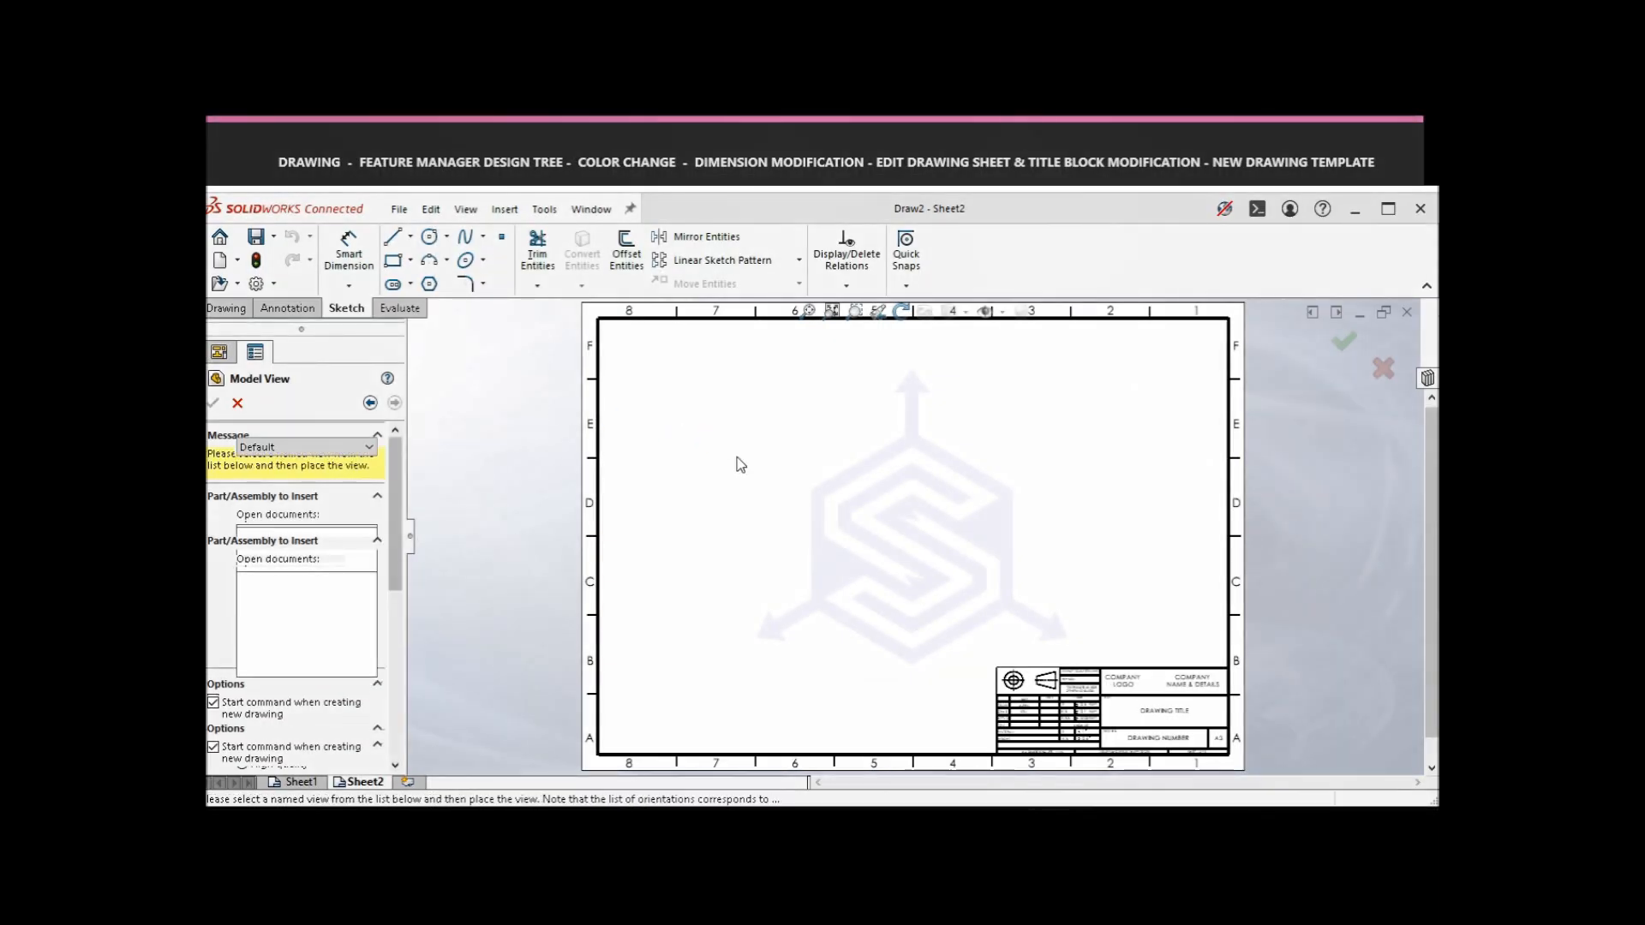
# - Place the part's front view with projected top, right and isometric views on Sheet2, and hide all reference item types in the views
pyautogui.click(775, 581)
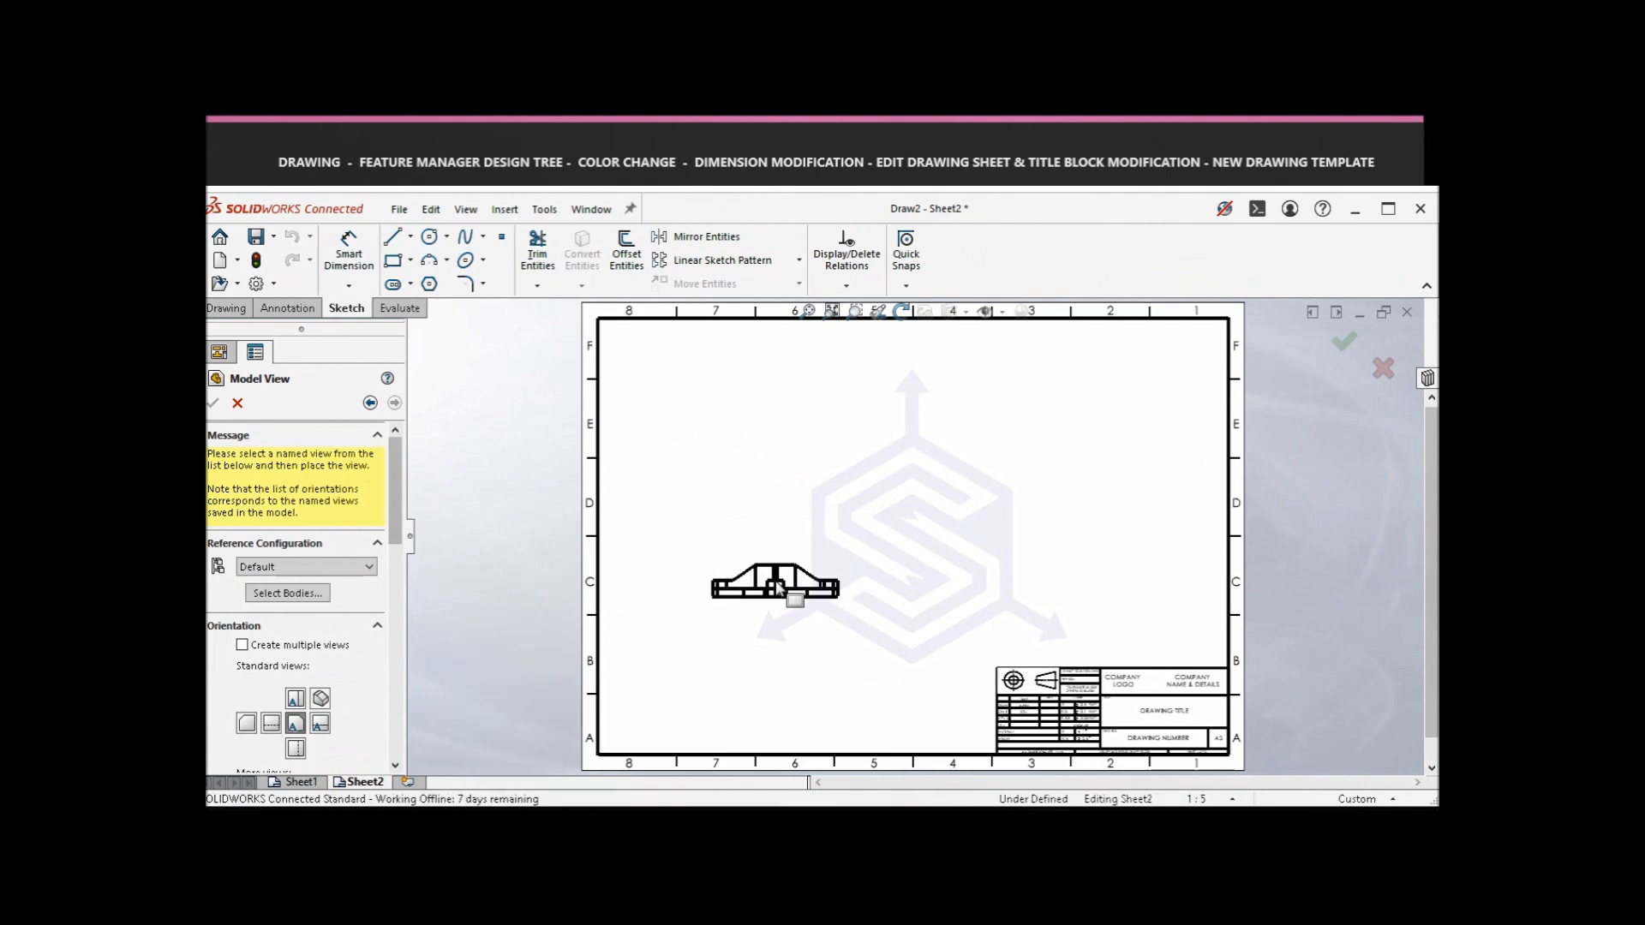
pyautogui.click(781, 436)
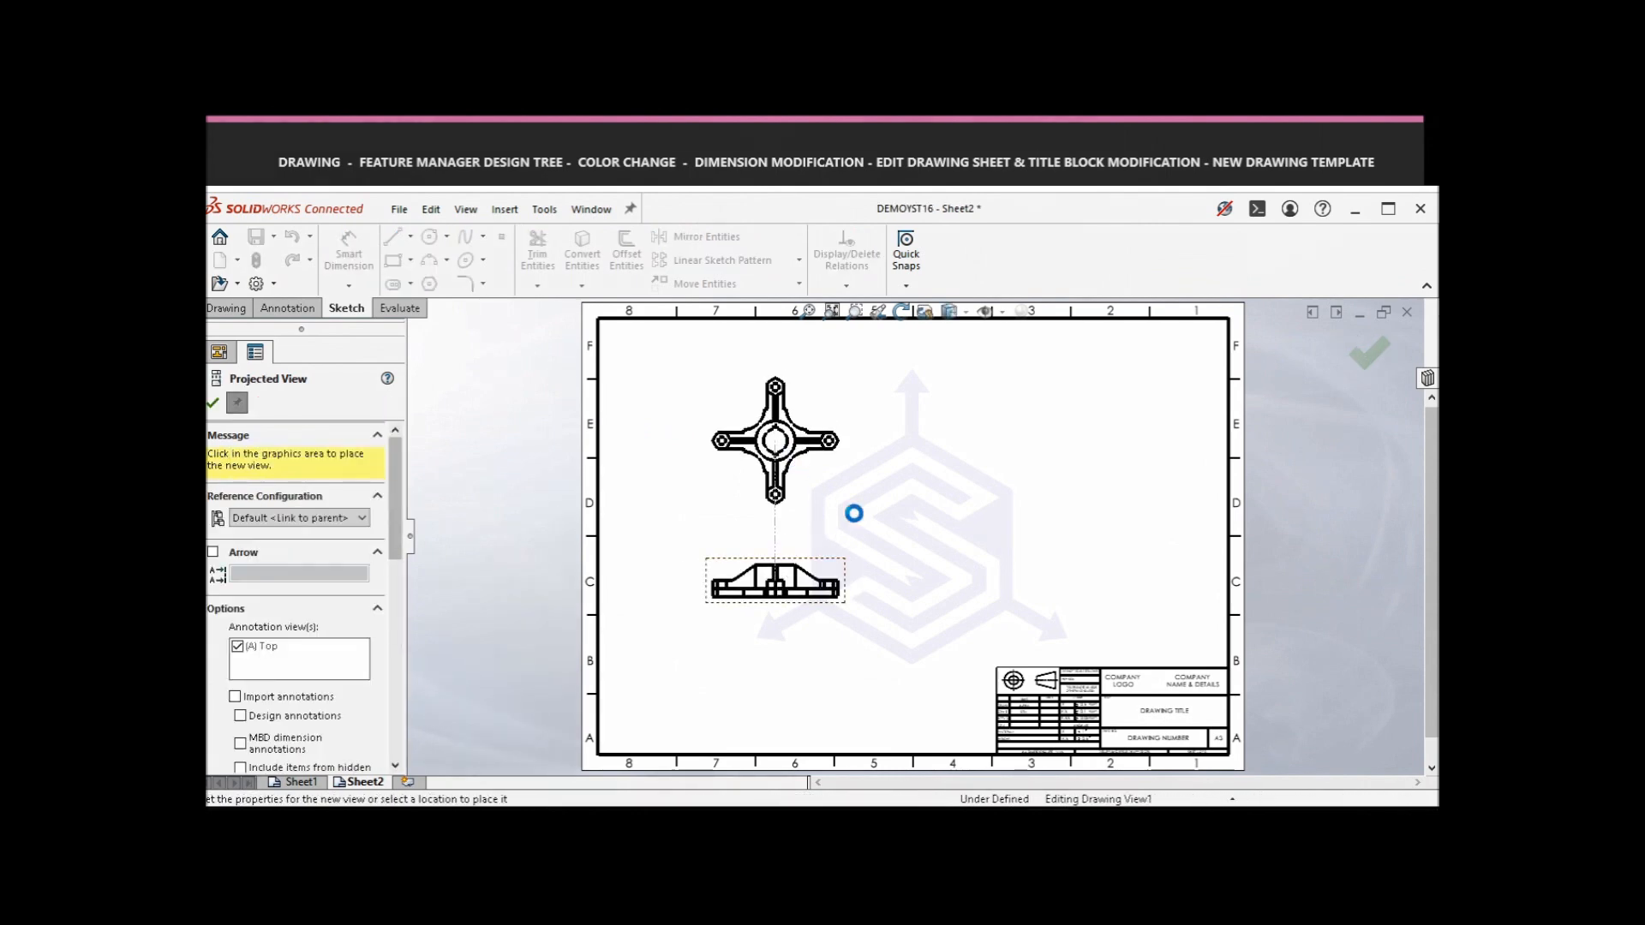
pyautogui.click(1017, 587)
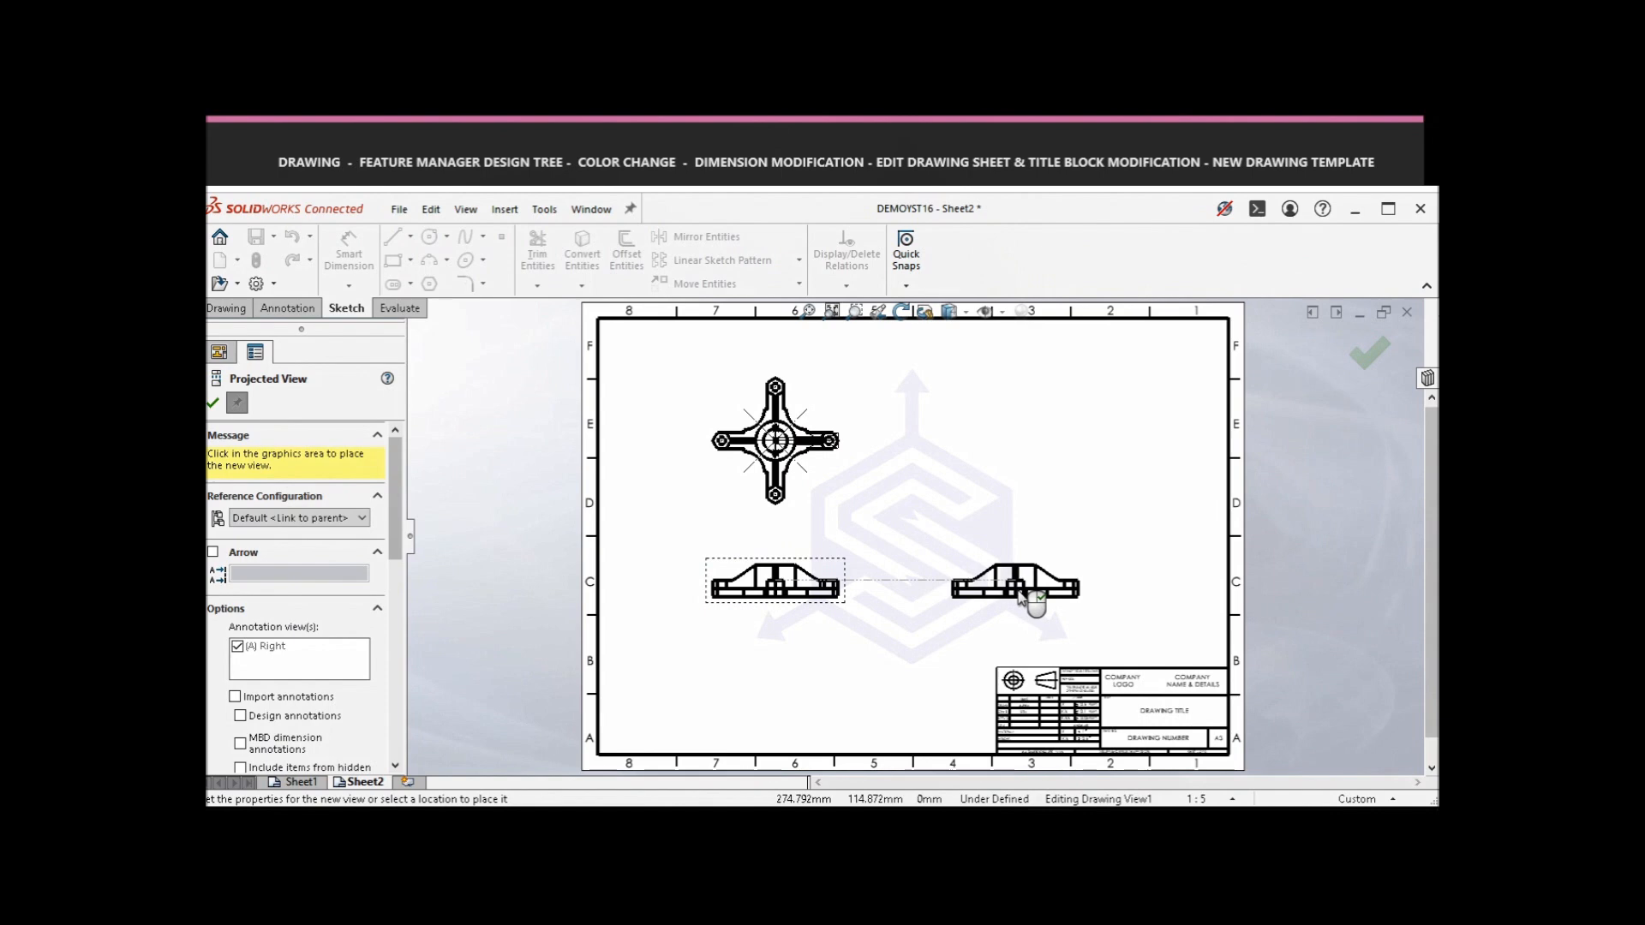
pyautogui.rightClick(1095, 480)
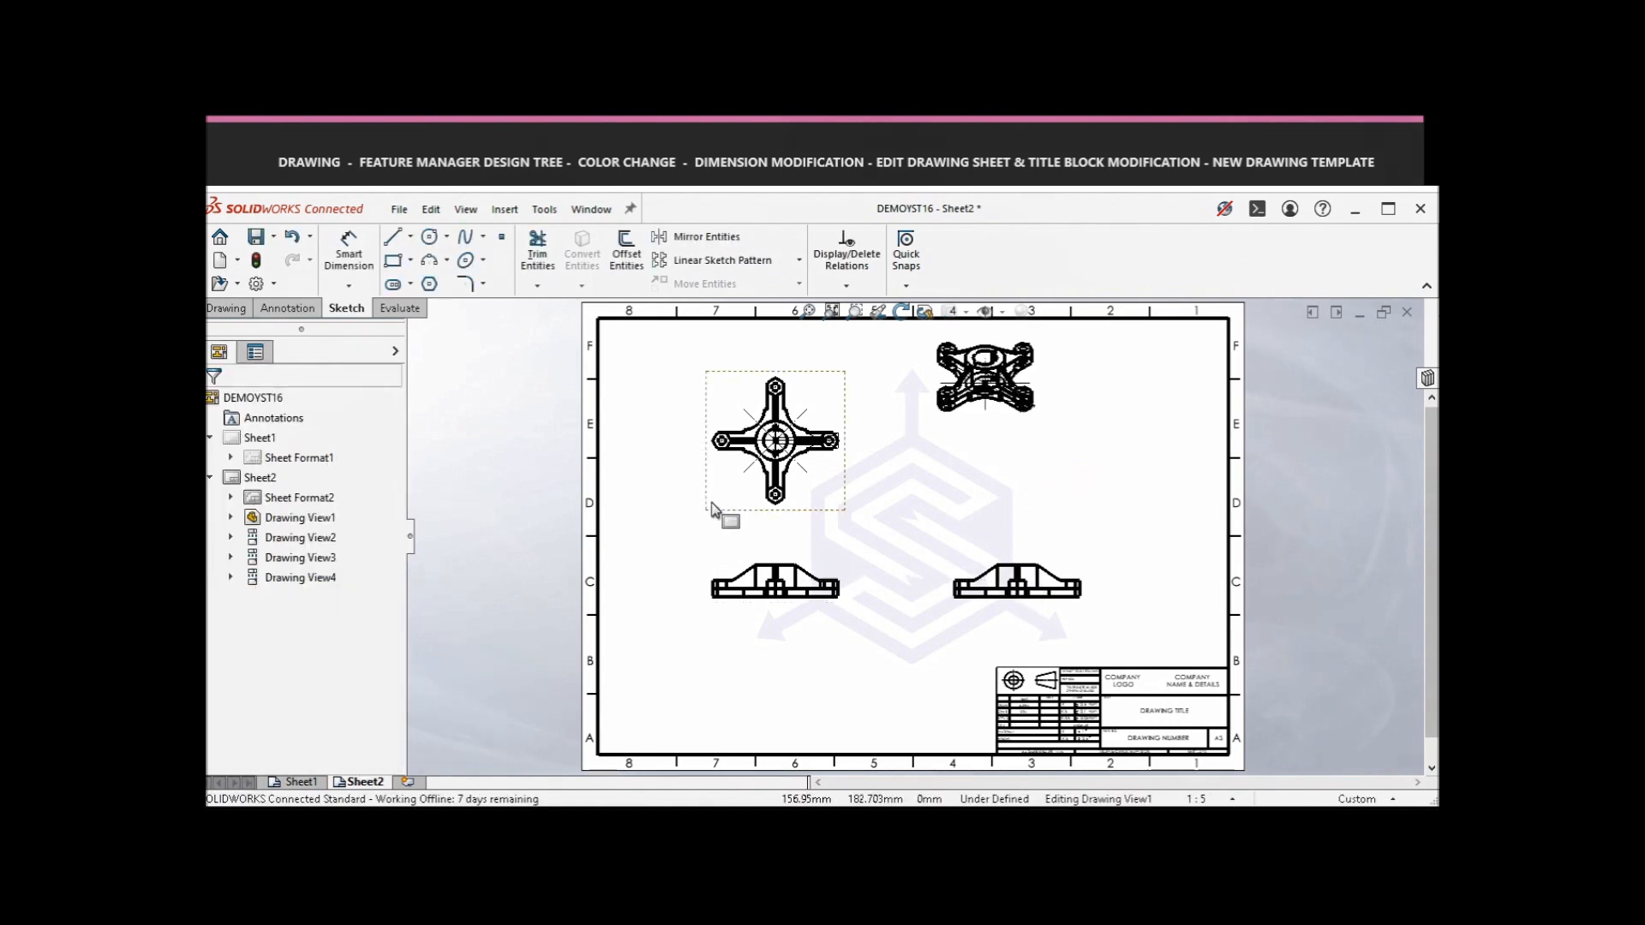
pyautogui.click(1002, 312)
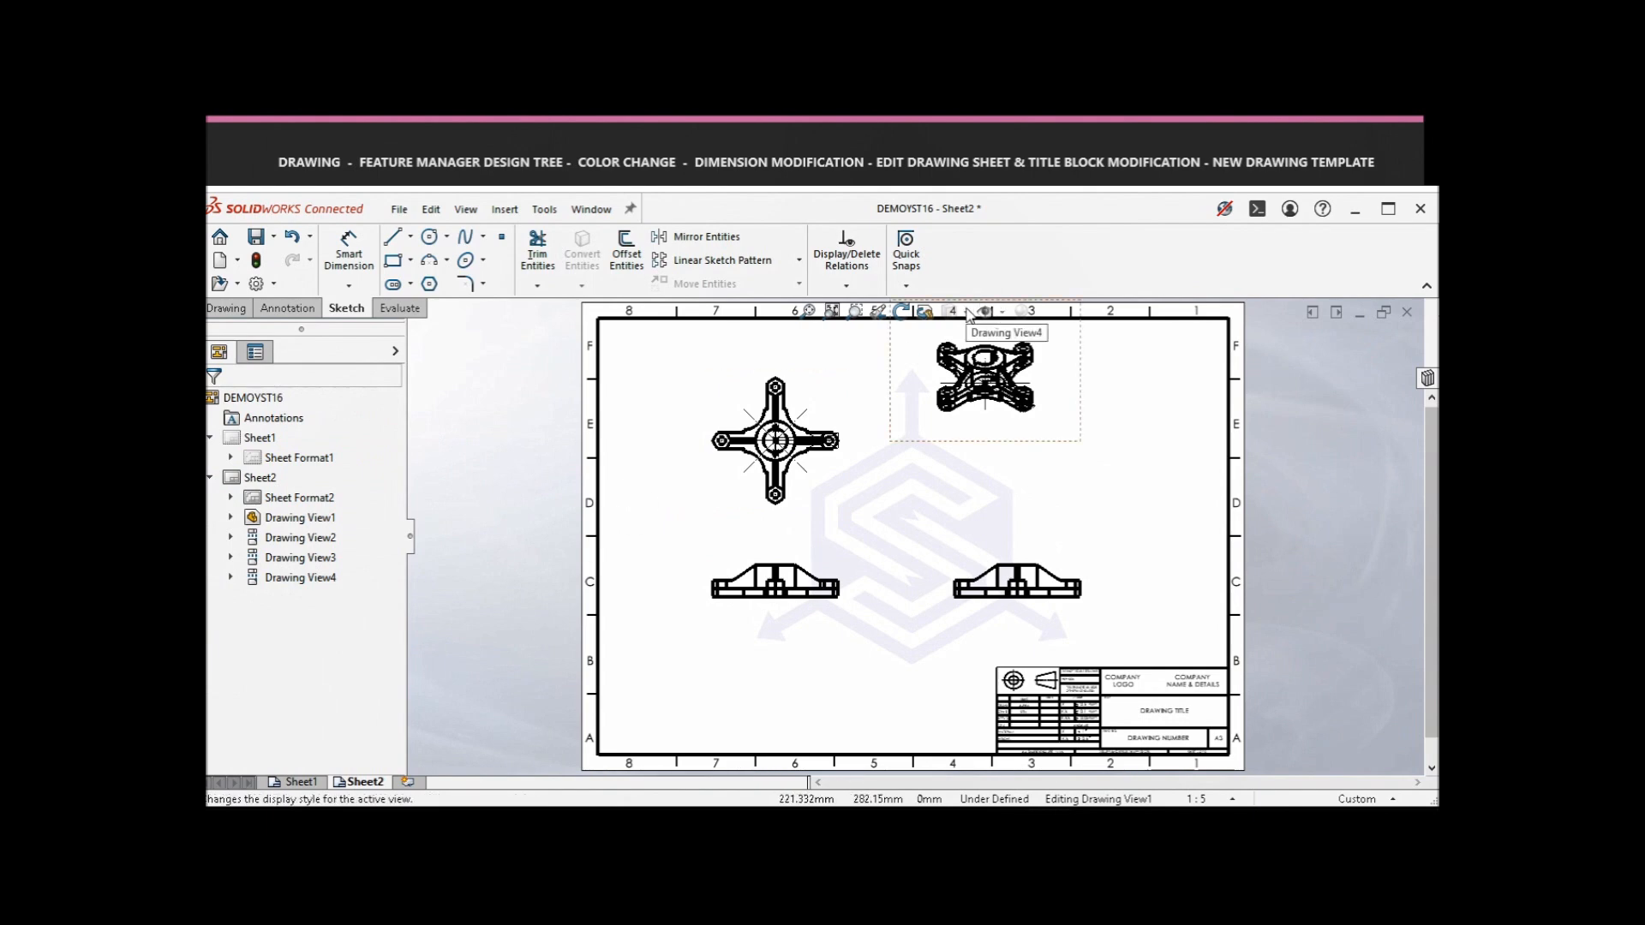
pyautogui.click(1006, 334)
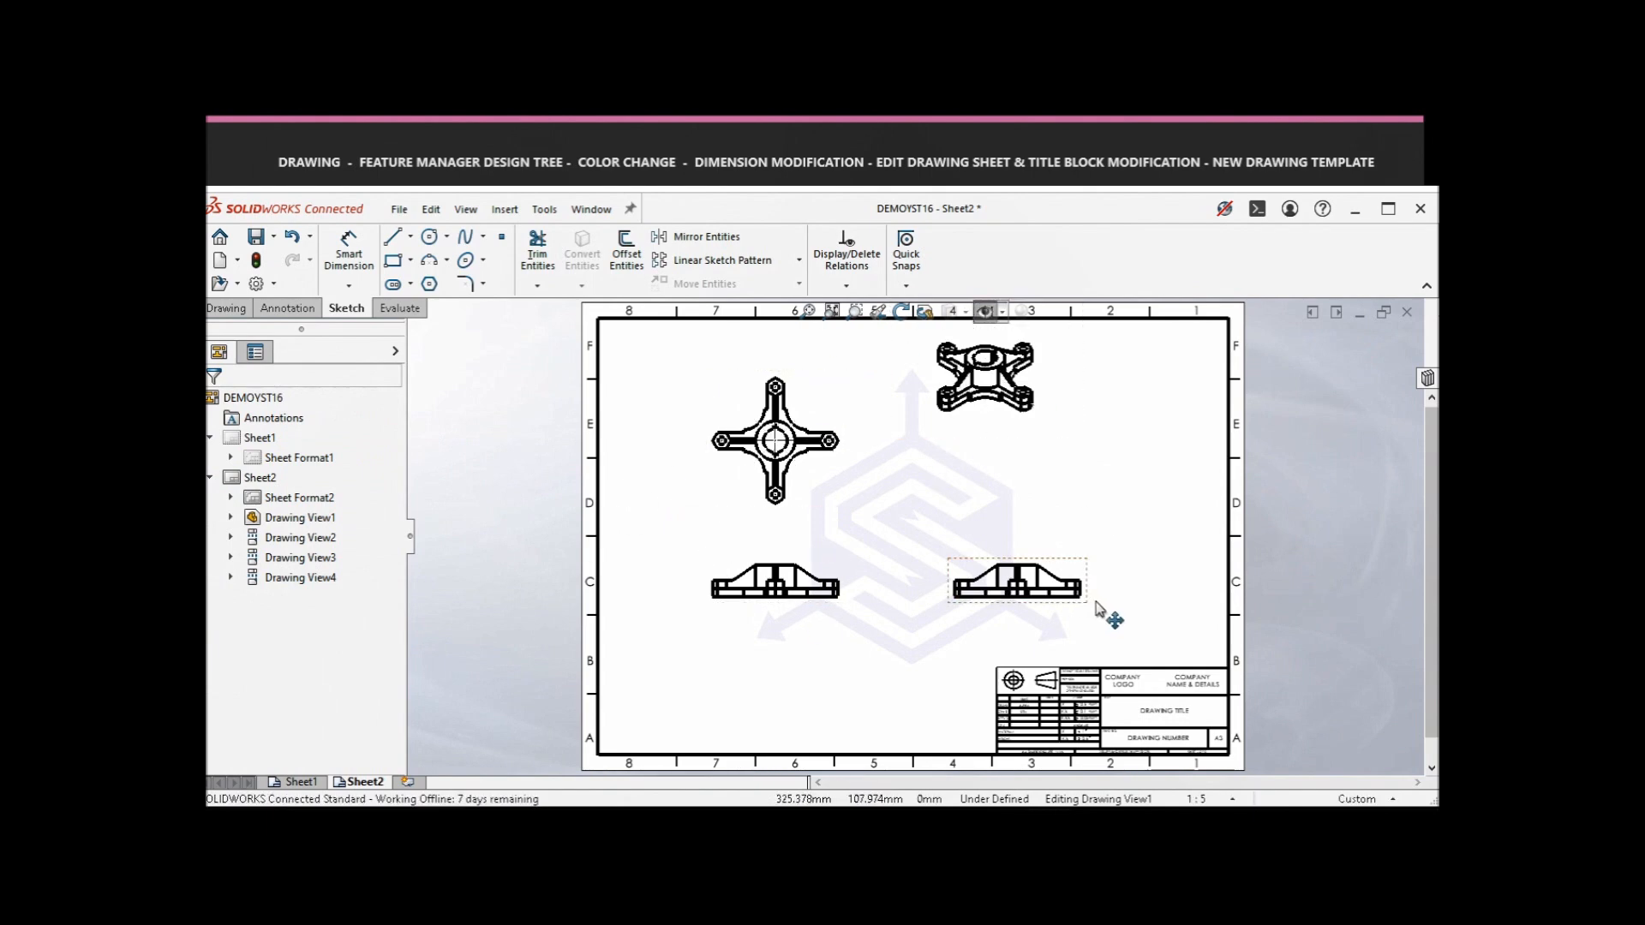
# - Move the isometric view slightly down and to the right, away from the sheet's upper border
pyautogui.scroll(-5, 1097, 608)
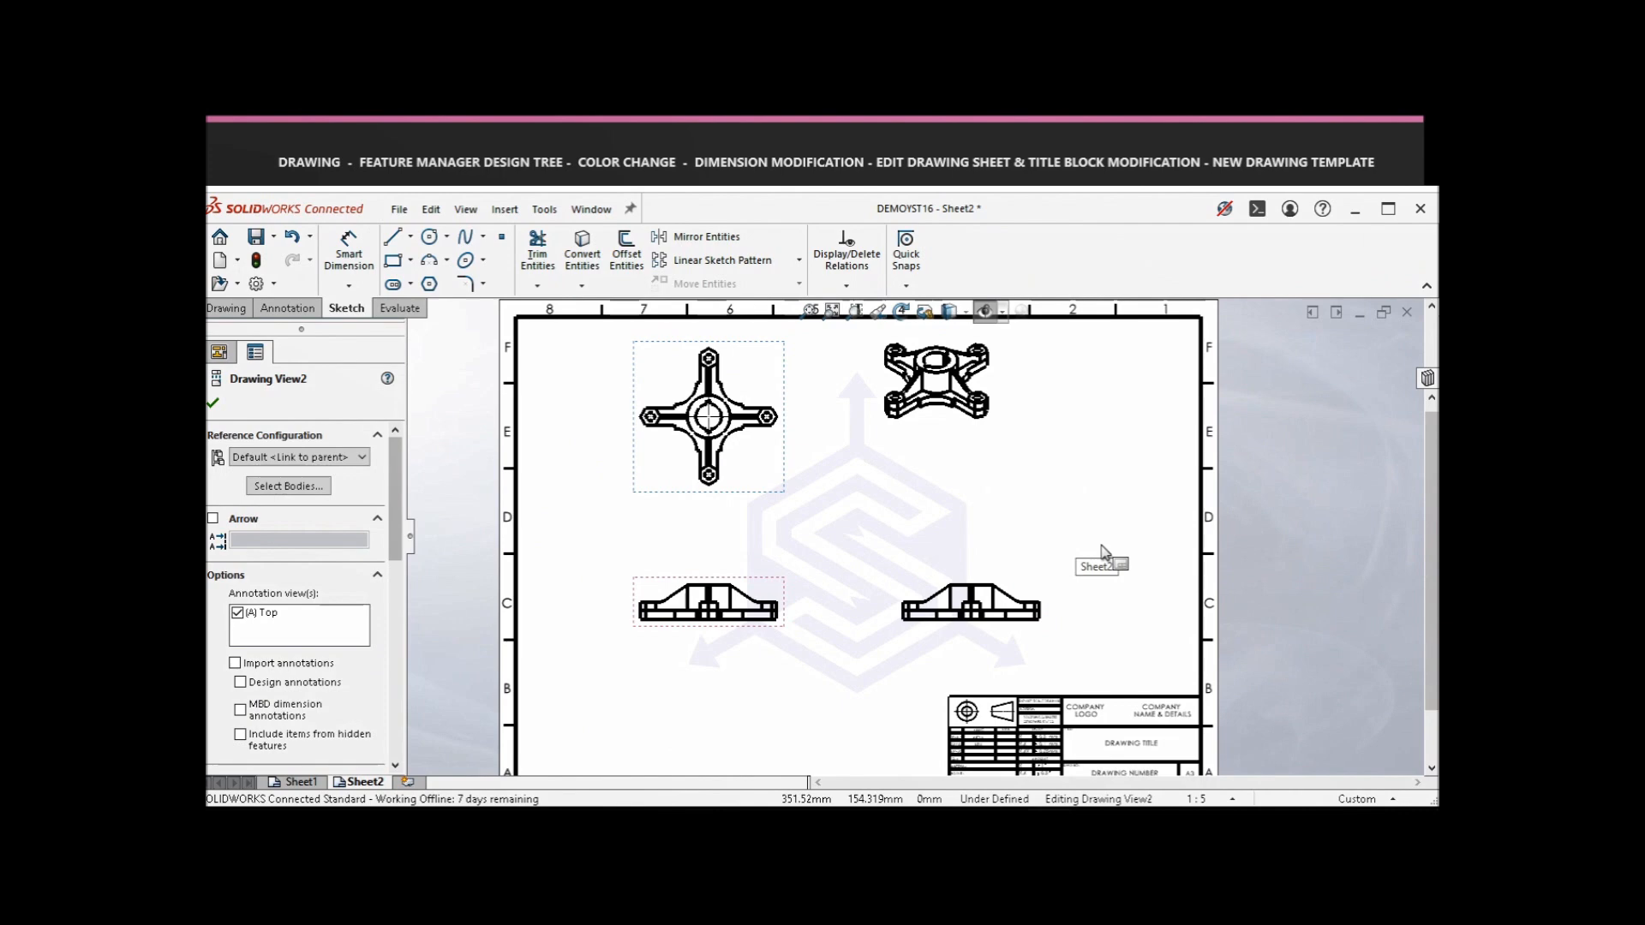
pyautogui.scroll(-3, 1105, 600)
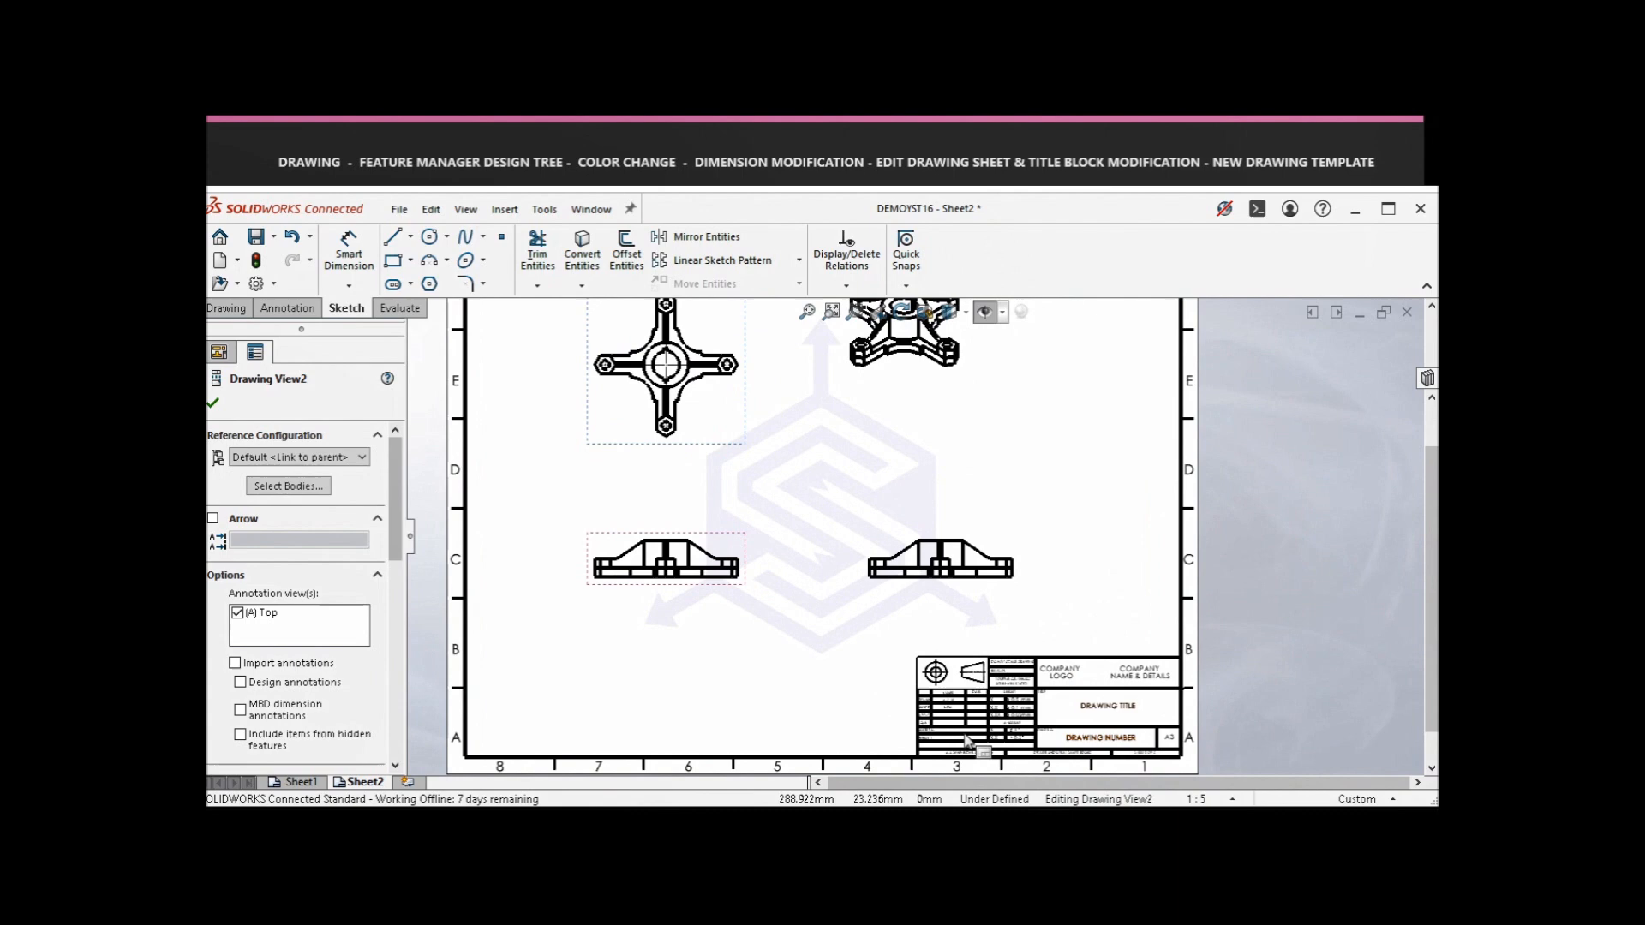
pyautogui.scroll(-2, 949, 743)
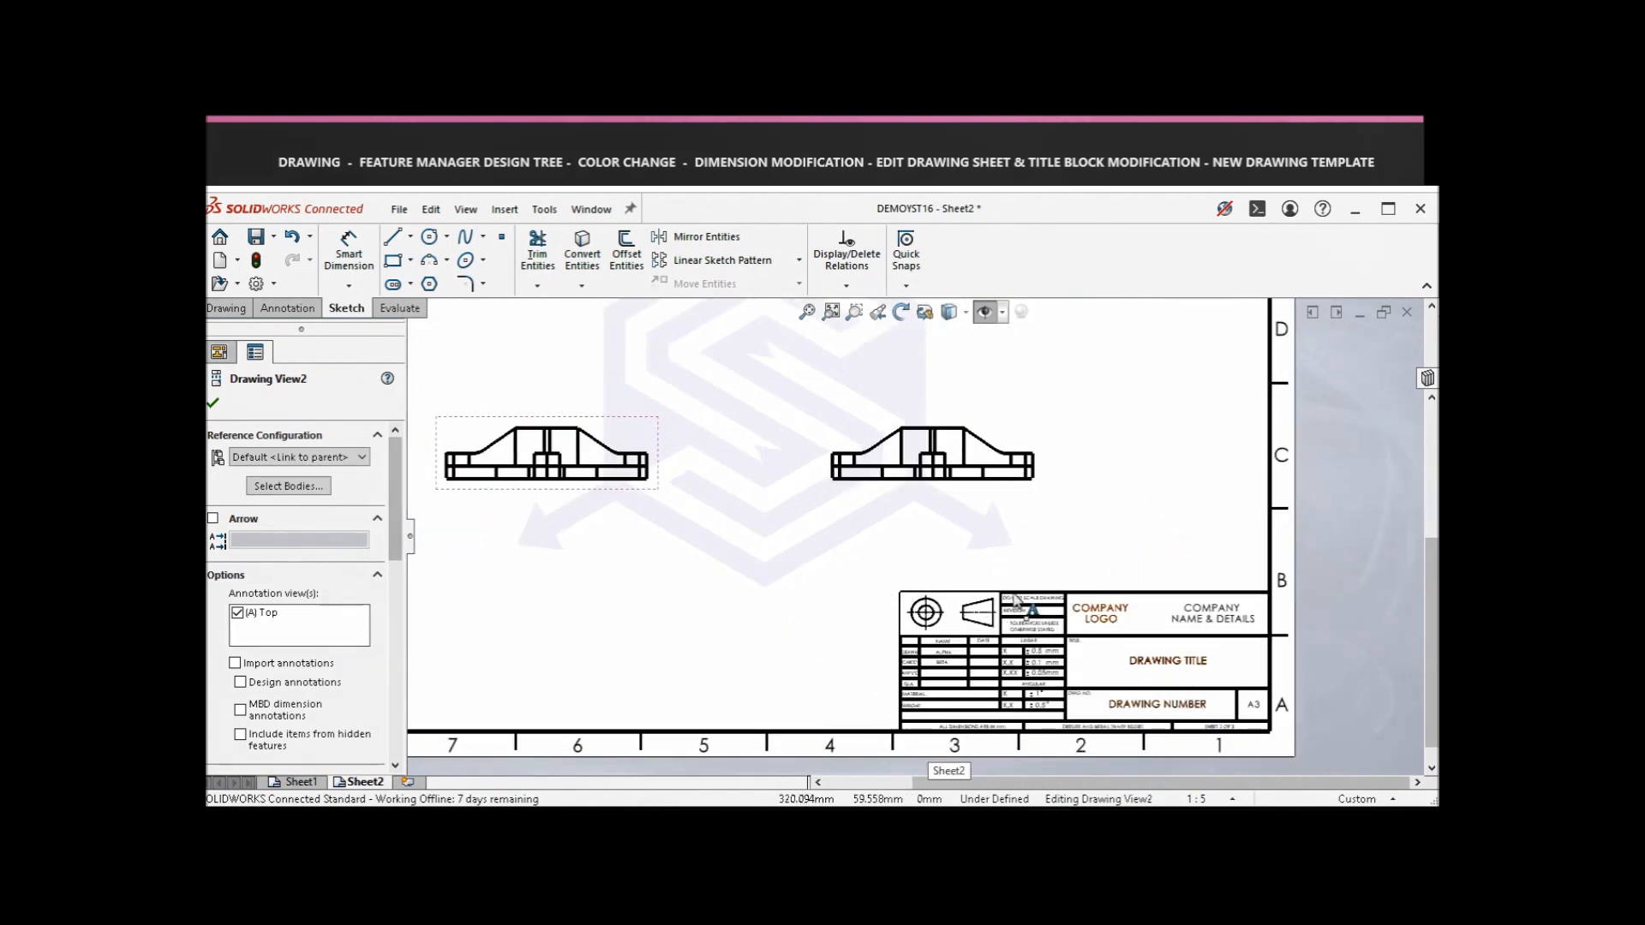
pyautogui.scroll(3, 908, 535)
pyautogui.scroll(1, 866, 400)
pyautogui.click(807, 312)
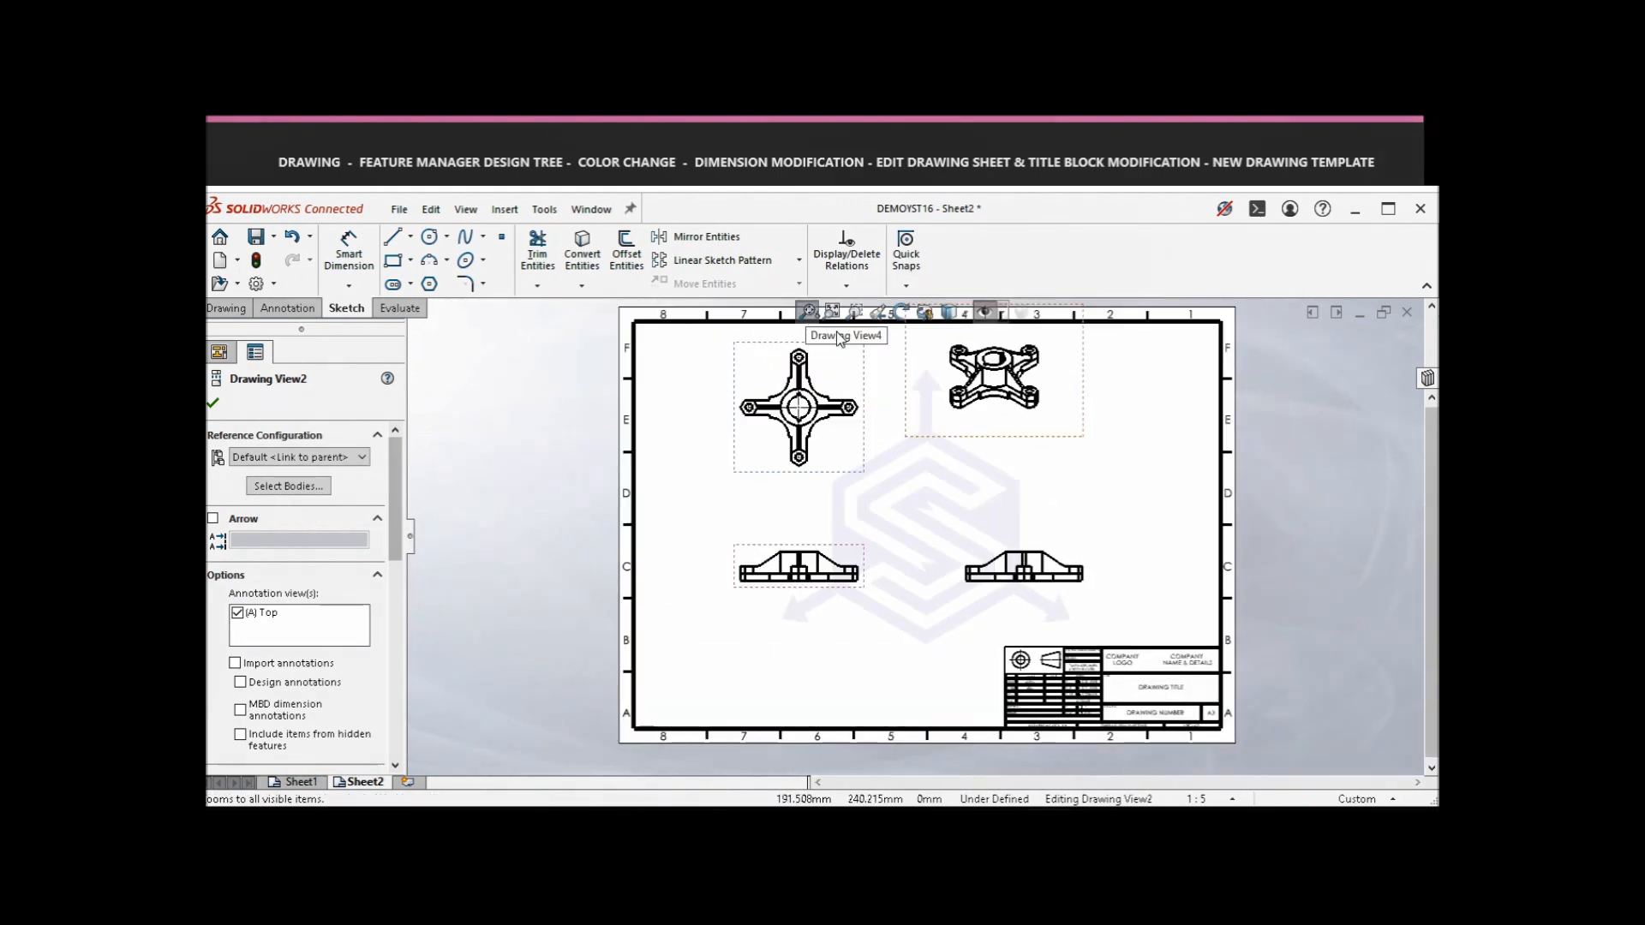
pyautogui.click(1100, 425)
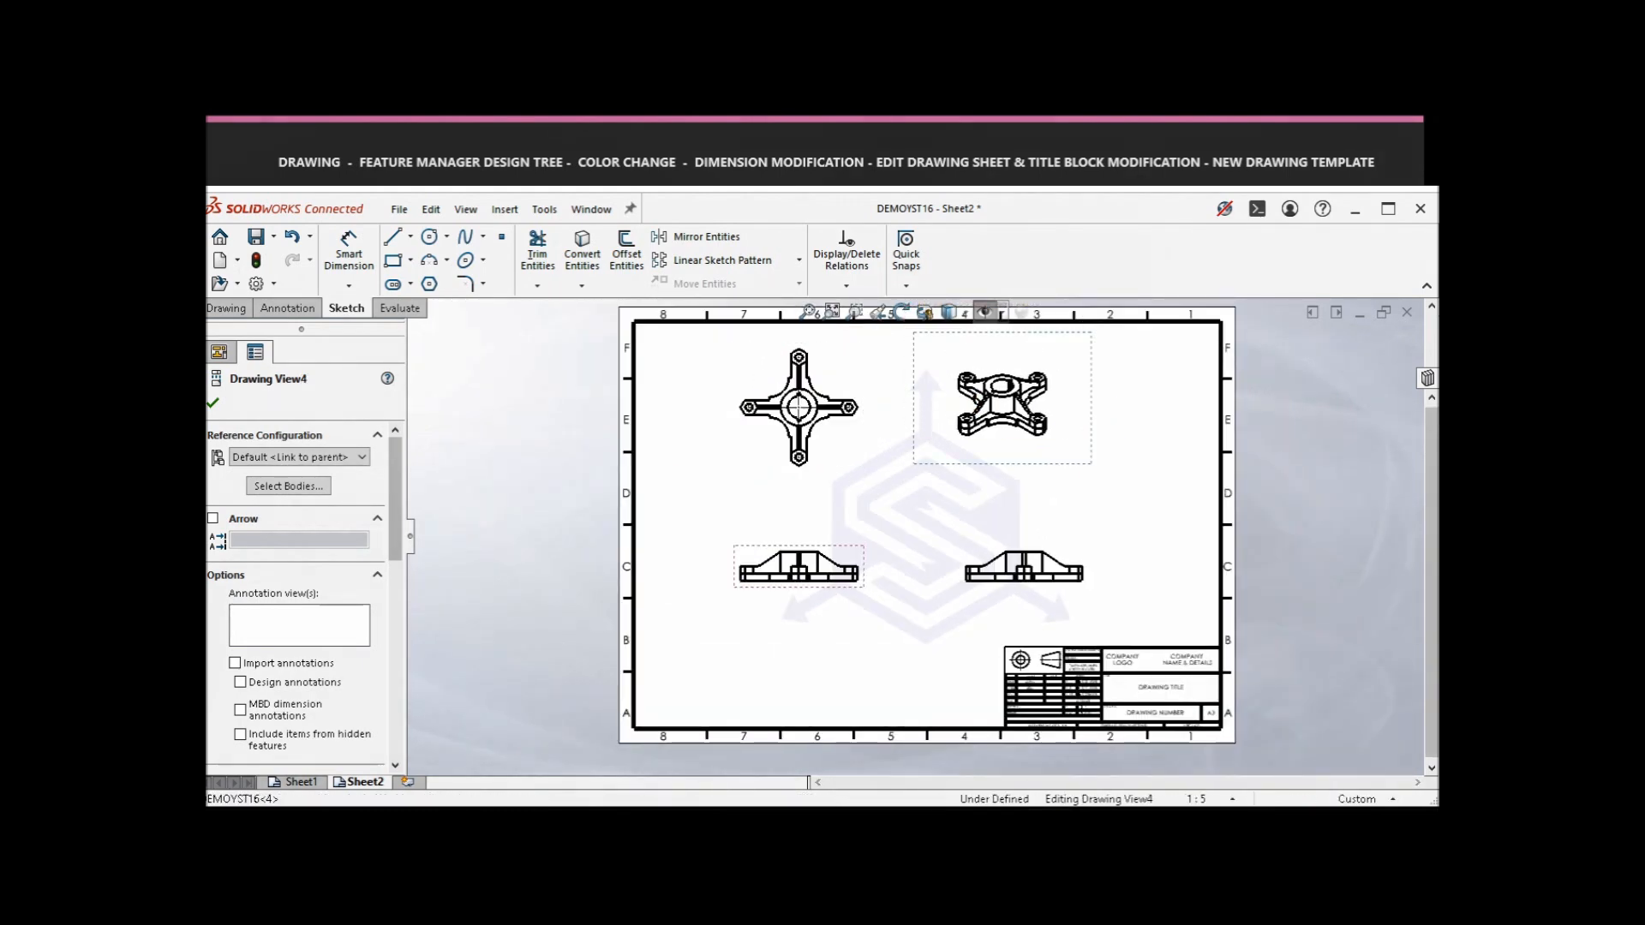